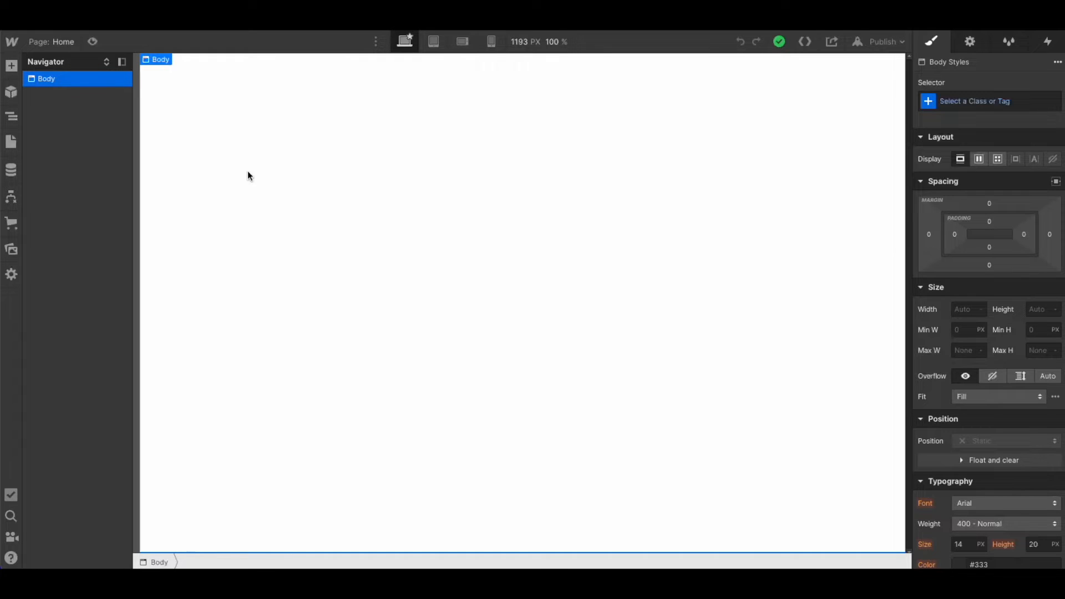
Step: Add a div block to the page body and give it the class "wrapper"
{"action": "left_click", "coordinate": [11, 69]}
{"action": "left_click_drag", "start_coordinate": [43, 301], "coordinate": [384, 252]}
{"action": "left_click", "coordinate": [949, 102]}
{"action": "type", "text": "wrapper"}
{"action": "key", "text": "Return"}
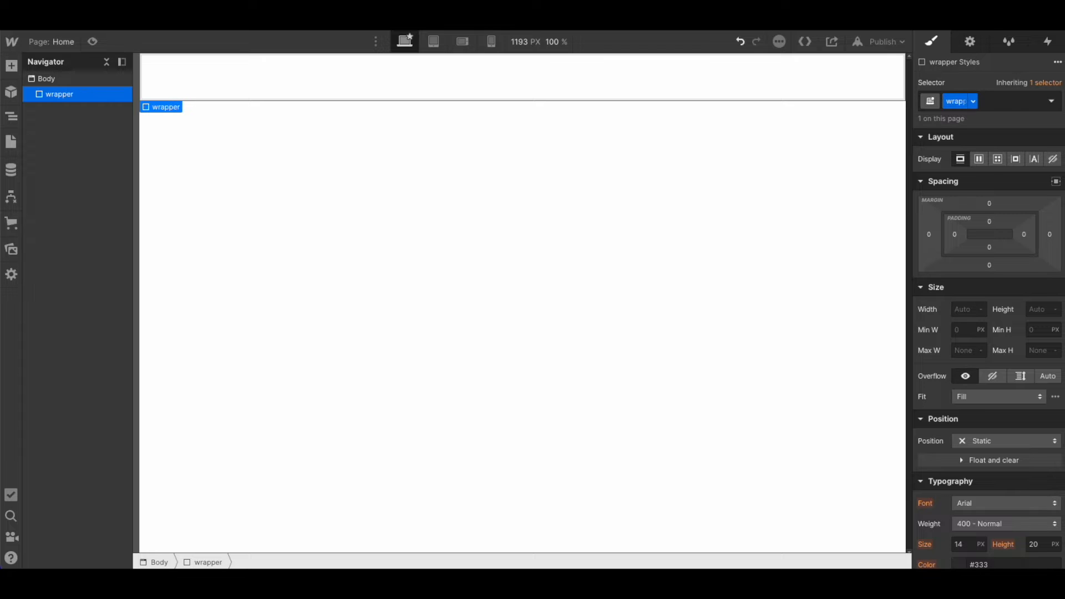
Step: Set the wrapper's width to 100% and its height to 100vh
{"action": "left_click", "coordinate": [961, 308]}
{"action": "type", "text": "100%"}
{"action": "key", "text": "Return"}
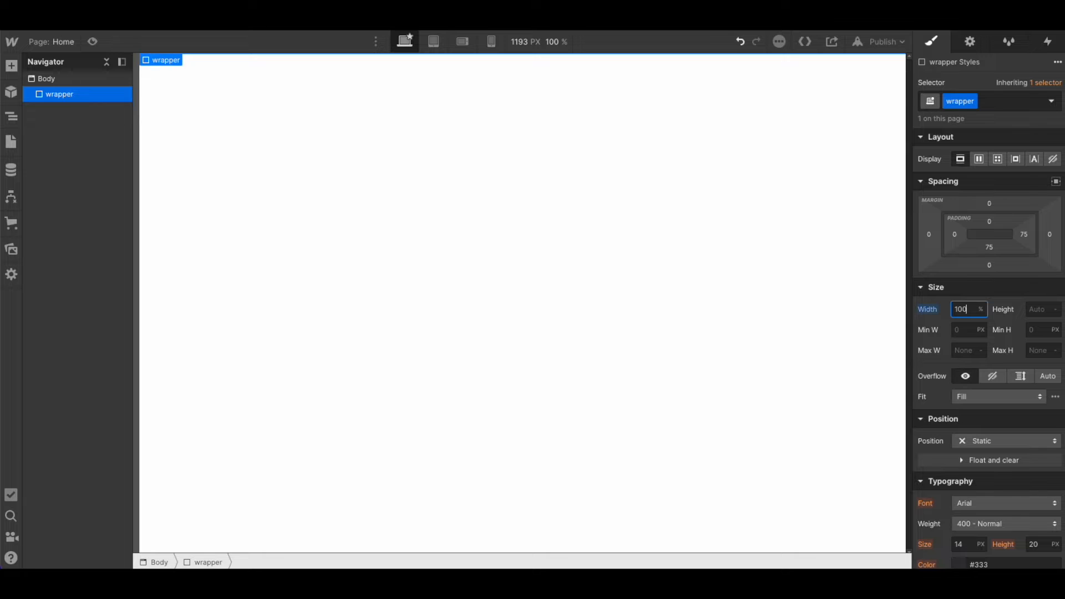
{"action": "key", "text": "Tab"}
{"action": "type", "text": "100vh"}
{"action": "key", "text": "Return"}
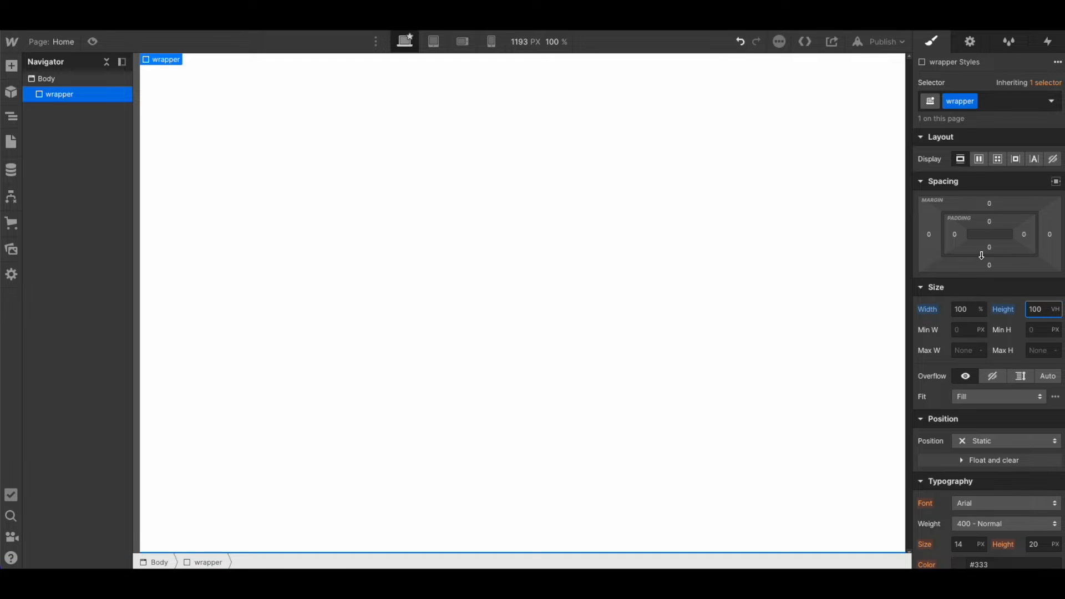
Step: Make the wrapper a horizontal flex container with its children centred in both align and justify
{"action": "left_click", "coordinate": [978, 159]}
{"action": "left_click", "coordinate": [984, 206]}
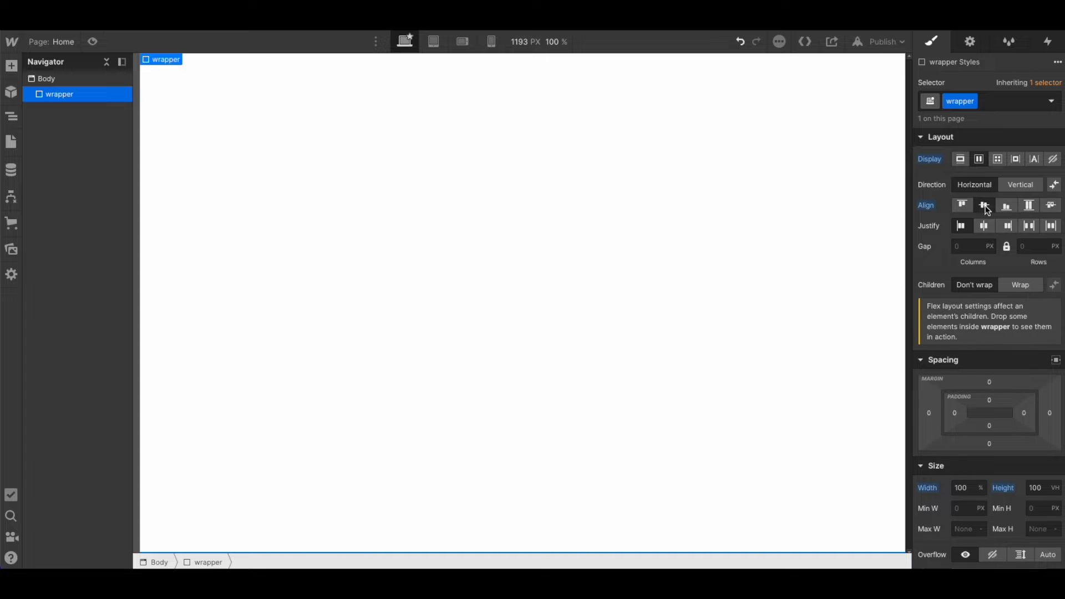
{"action": "left_click", "coordinate": [984, 225]}
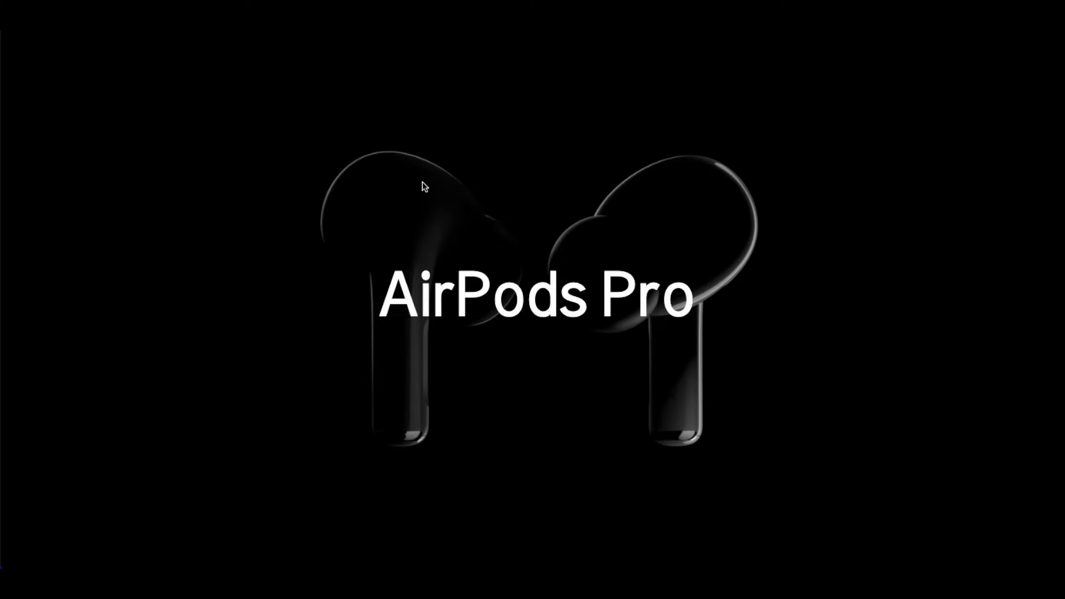
{"action": "scroll", "coordinate": [424, 186], "scroll_direction": "down", "scroll_amount": 5}
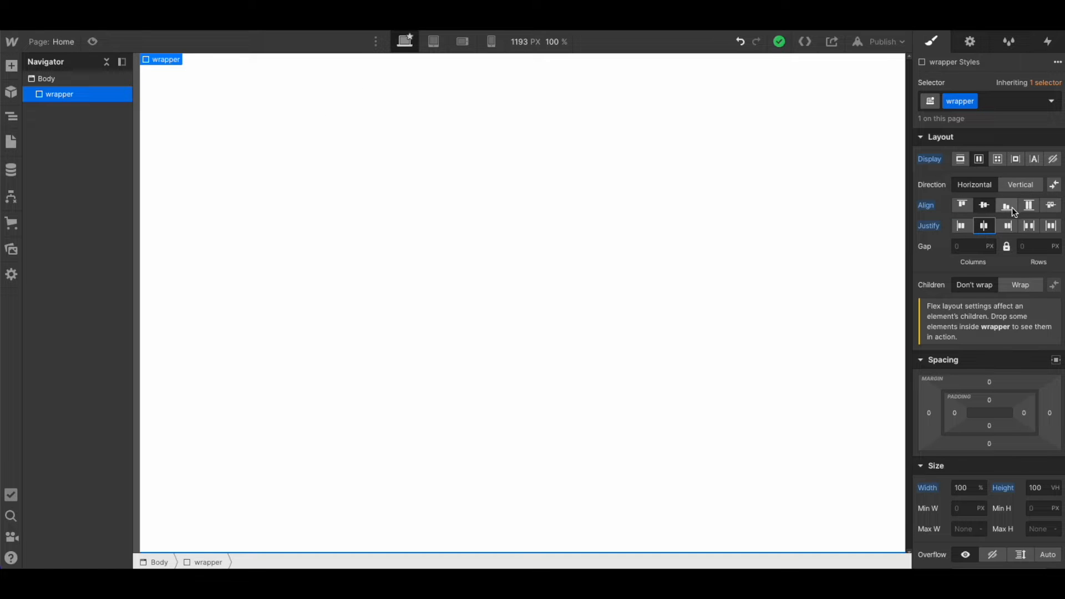
{"action": "scroll", "coordinate": [992, 318], "scroll_direction": "down", "scroll_amount": 3}
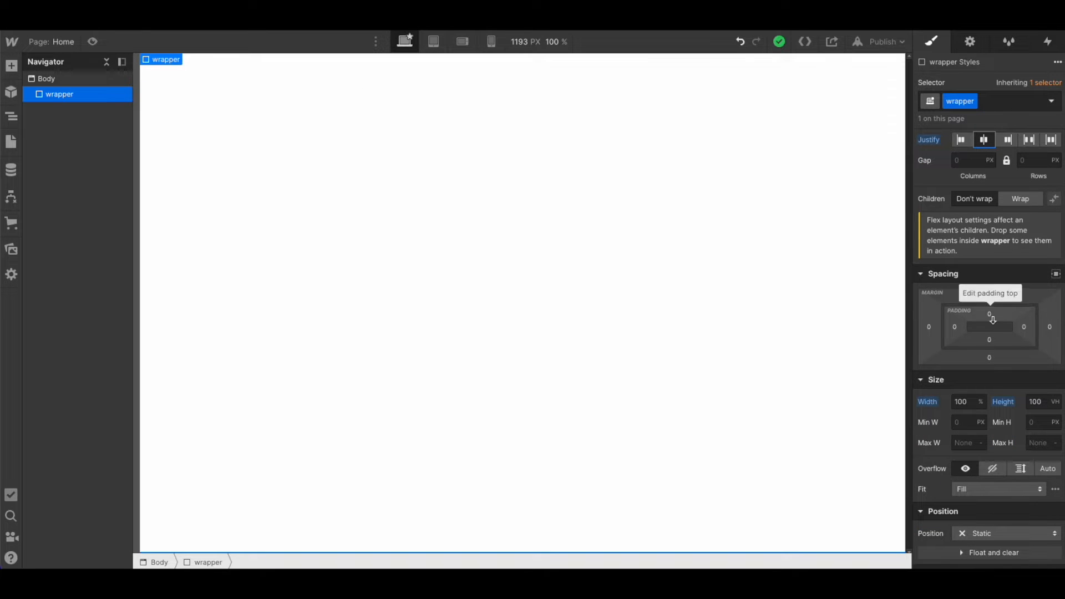
{"action": "scroll", "coordinate": [992, 320], "scroll_direction": "up", "scroll_amount": 3}
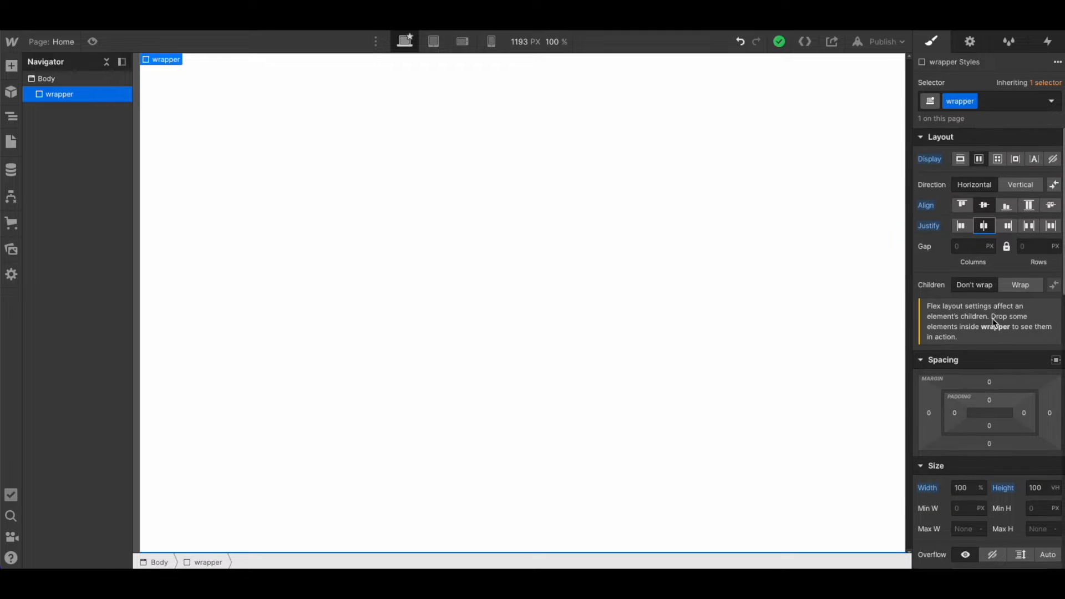
Step: Set the wrapper's background color to black (#000000)
{"action": "scroll", "coordinate": [995, 323], "scroll_direction": "down", "scroll_amount": 14}
{"action": "scroll", "coordinate": [995, 324], "scroll_direction": "down", "scroll_amount": 4}
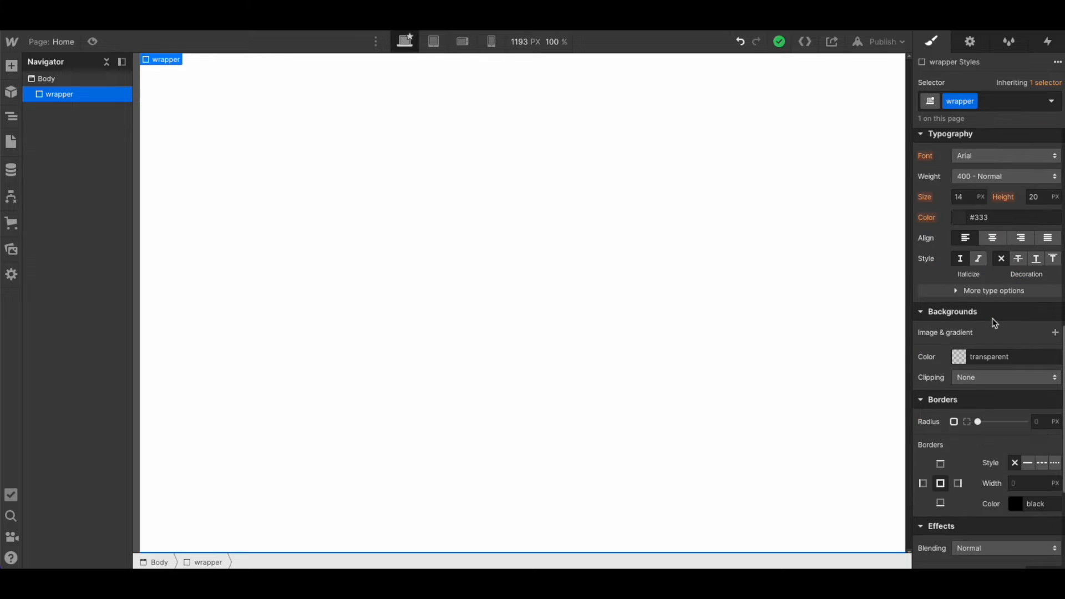
{"action": "left_click", "coordinate": [951, 358]}
{"action": "left_click_drag", "start_coordinate": [951, 405], "coordinate": [906, 513]}
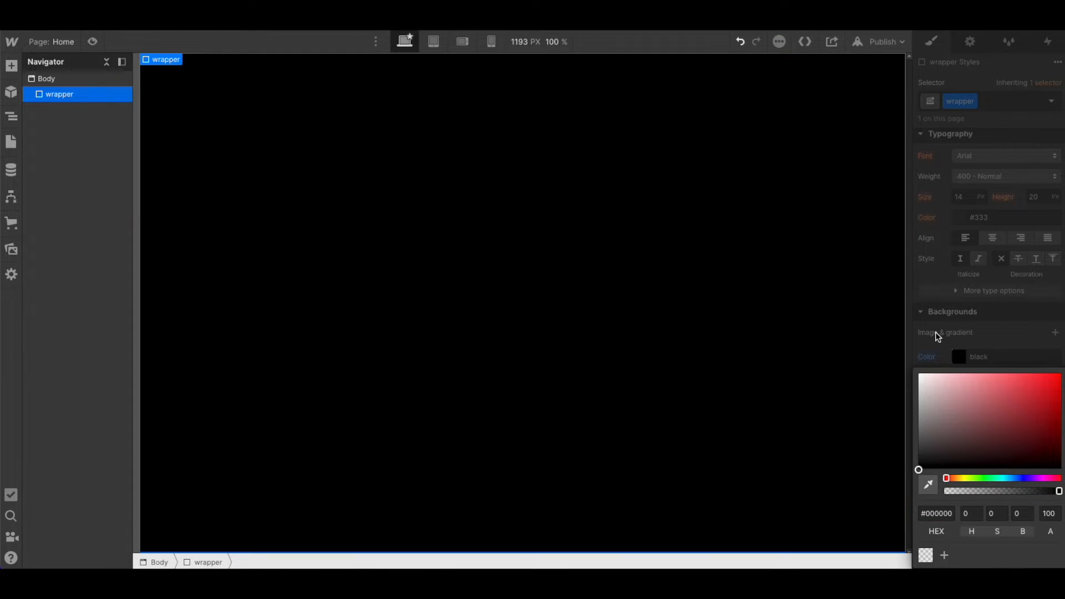
{"action": "left_click", "coordinate": [951, 317]}
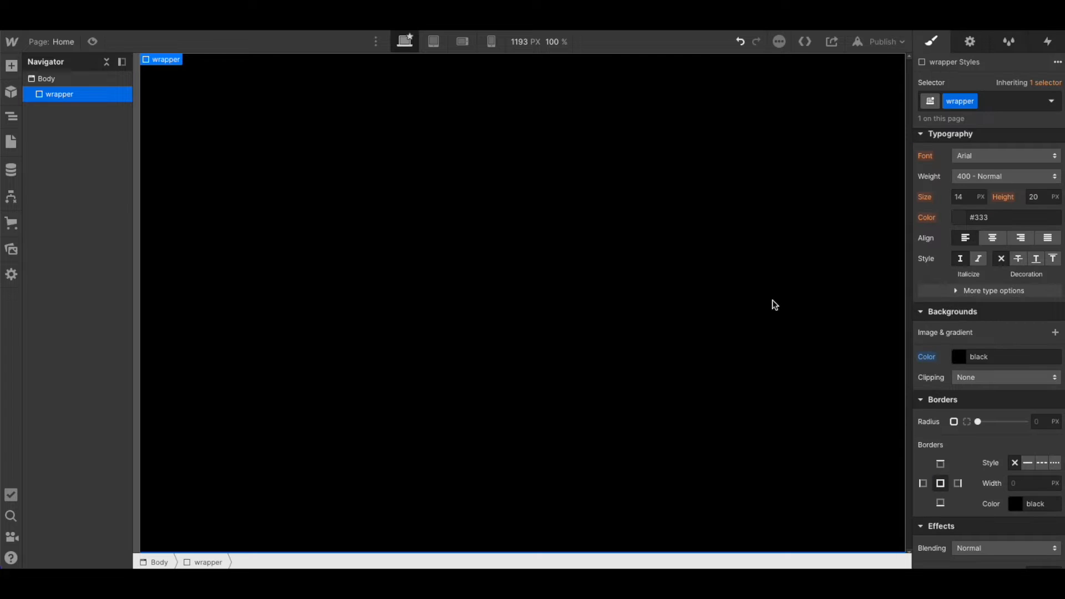
Step: Add a div block inside the wrapper and give it the class "loading-bar"
{"action": "left_click", "coordinate": [12, 65]}
{"action": "left_click_drag", "start_coordinate": [56, 275], "coordinate": [508, 242]}
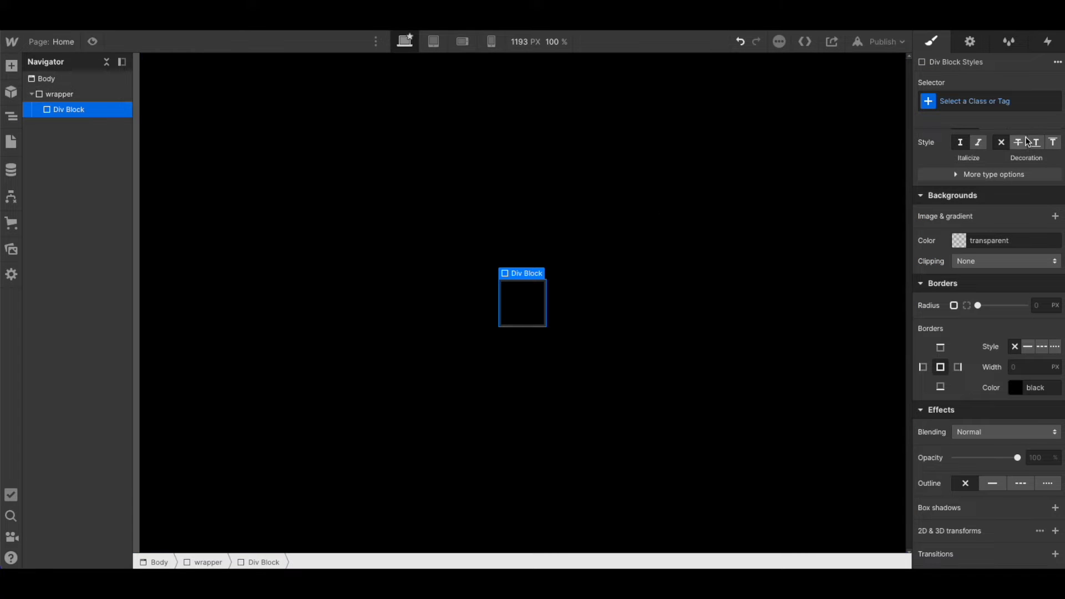
{"action": "left_click", "coordinate": [1003, 96]}
{"action": "type", "text": "loading-bar"}
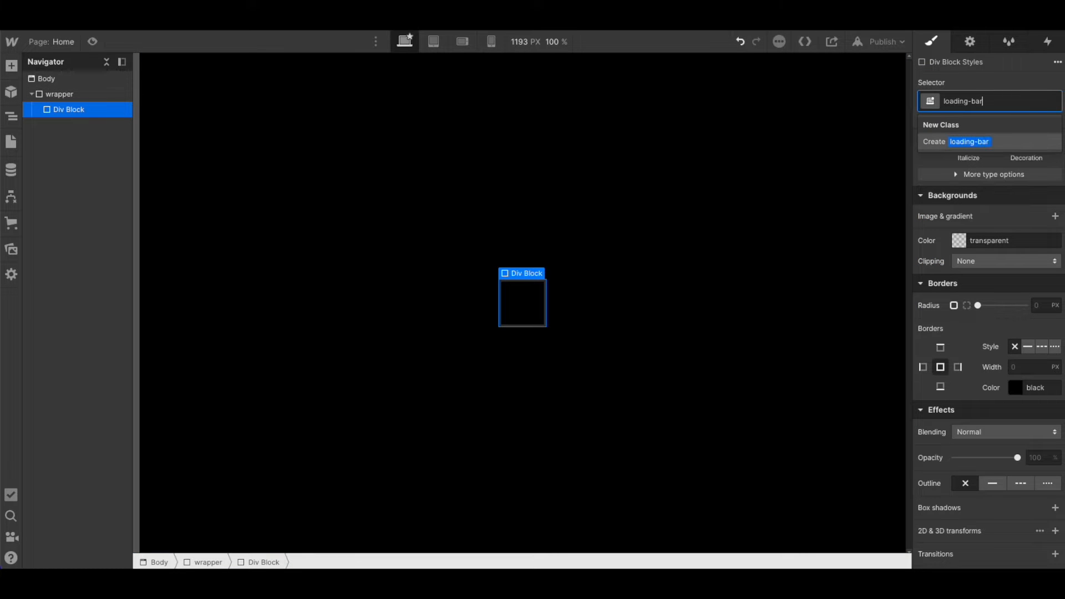
{"action": "key", "text": "Return"}
Step: Set the loading-bar's width to 100% and its height to 30vh
{"action": "scroll", "coordinate": [972, 250], "scroll_direction": "up", "scroll_amount": 10}
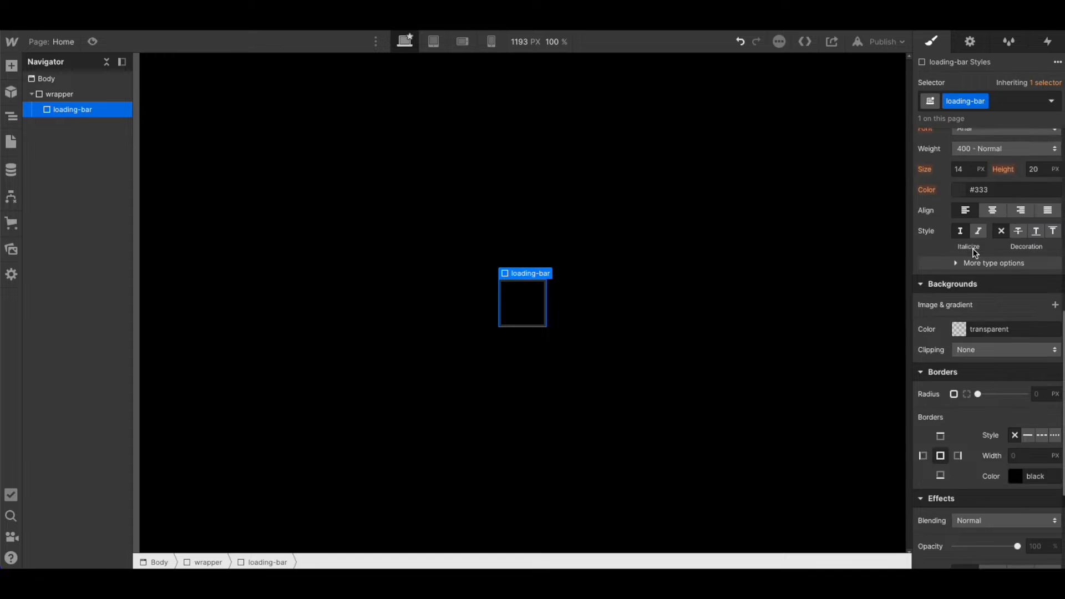
{"action": "left_click", "coordinate": [954, 371]}
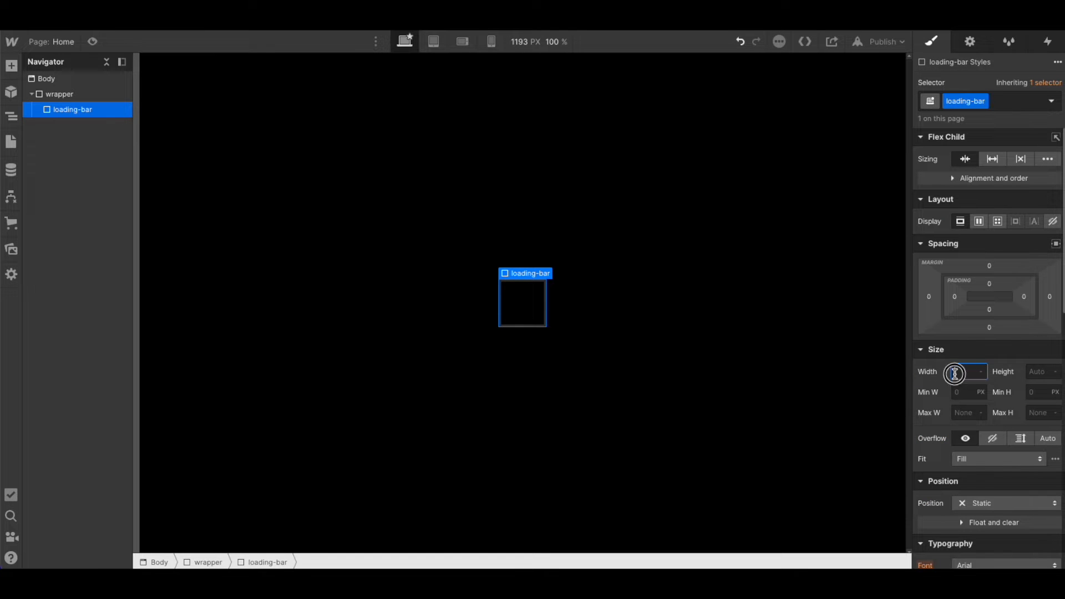
{"action": "type", "text": "100%"}
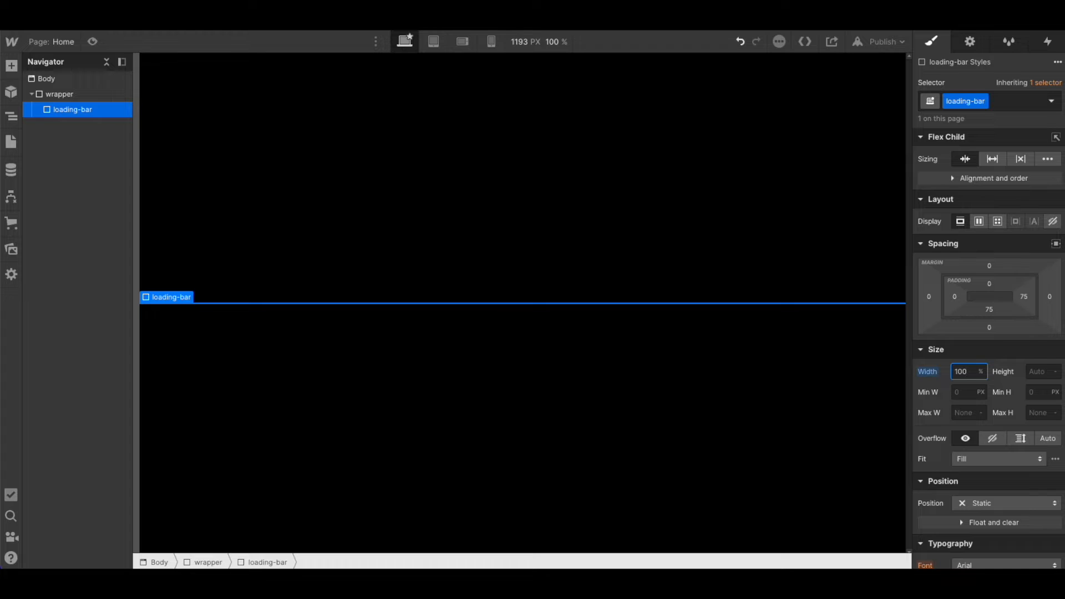
{"action": "left_click", "coordinate": [1035, 369]}
{"action": "key", "text": "Return"}
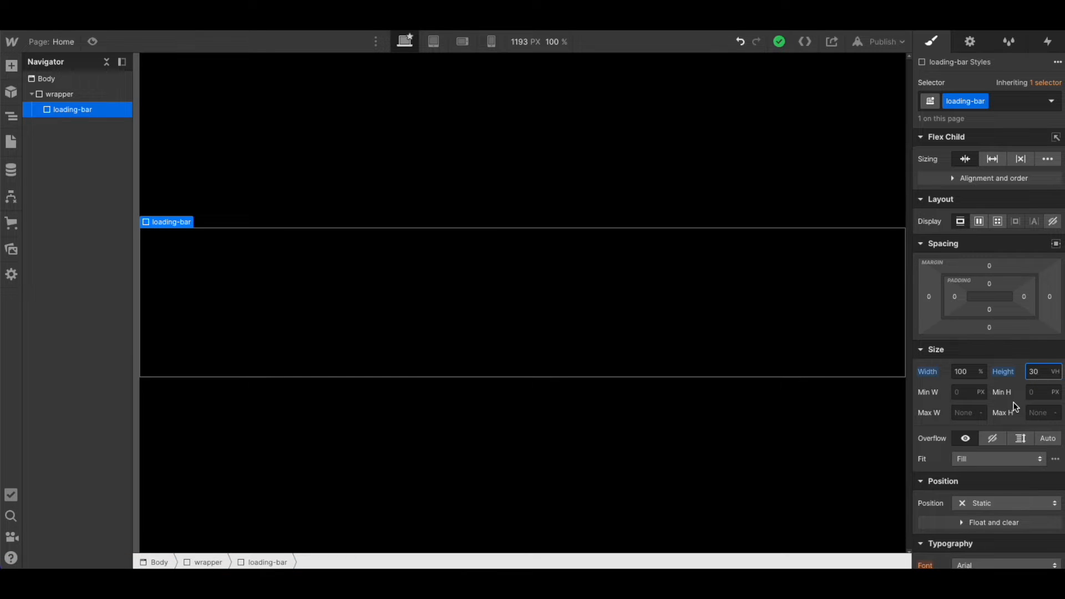
Step: Set the loading-bar's position to absolute and pin it to the bottom edge with the bottom preset
{"action": "left_click", "coordinate": [979, 503]}
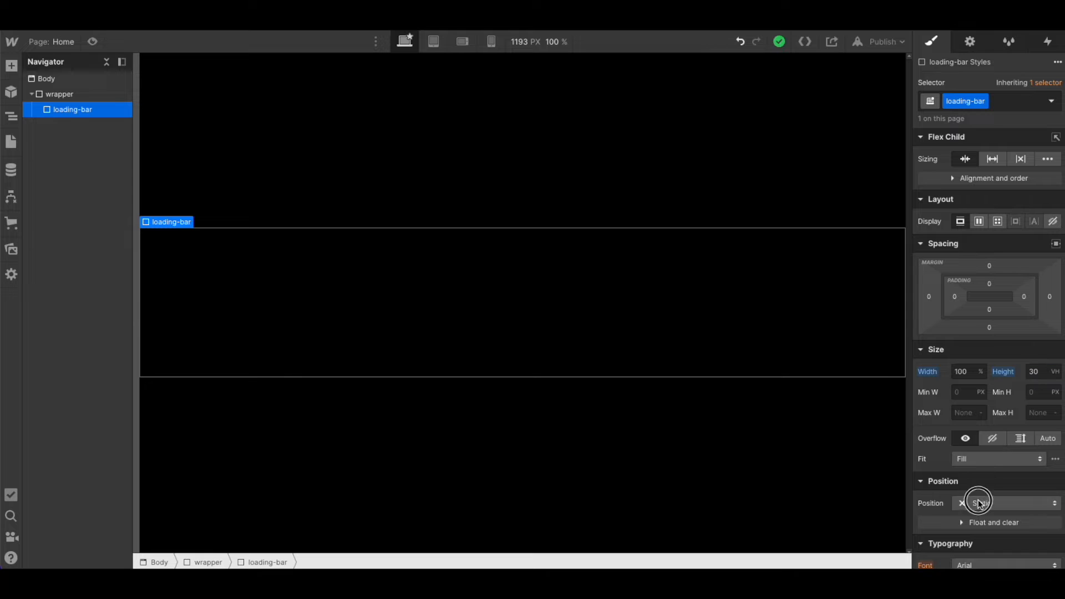
{"action": "left_click", "coordinate": [987, 476]}
{"action": "scroll", "coordinate": [987, 479], "scroll_direction": "down", "scroll_amount": 1}
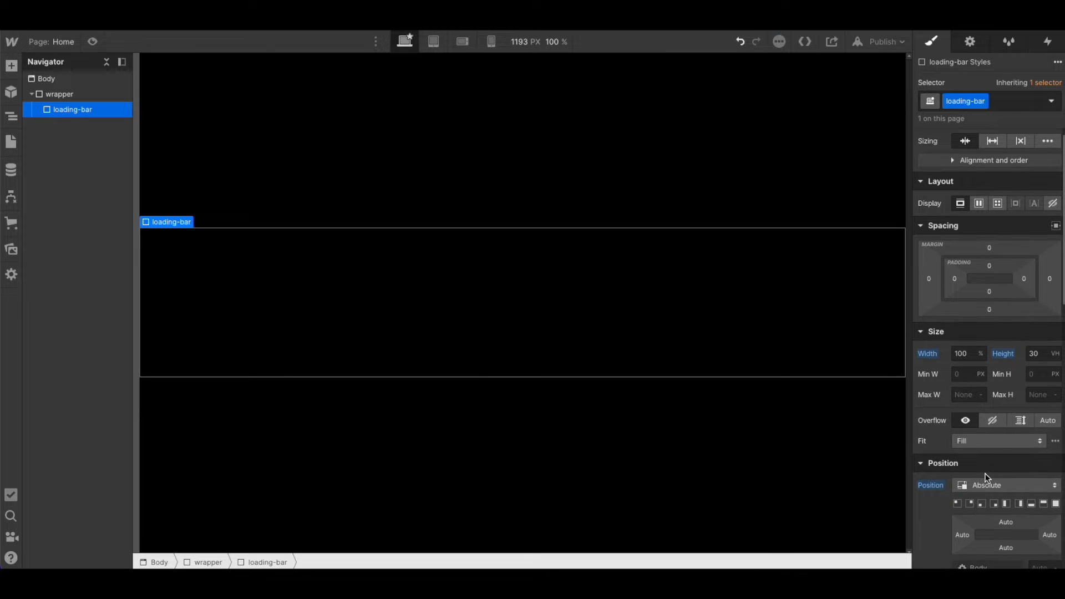
{"action": "left_click", "coordinate": [1031, 504]}
Step: Set the loading-bar's background color to #ff522f
{"action": "scroll", "coordinate": [1028, 484], "scroll_direction": "down", "scroll_amount": 3}
{"action": "scroll", "coordinate": [1028, 484], "scroll_direction": "down", "scroll_amount": 3}
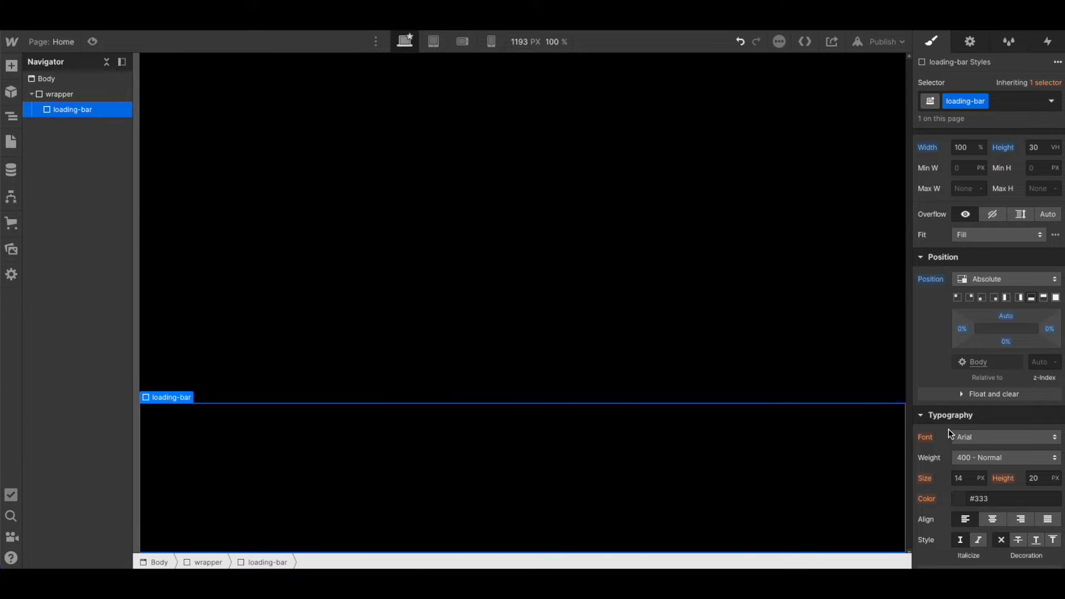
{"action": "scroll", "coordinate": [954, 430], "scroll_direction": "down", "scroll_amount": 5}
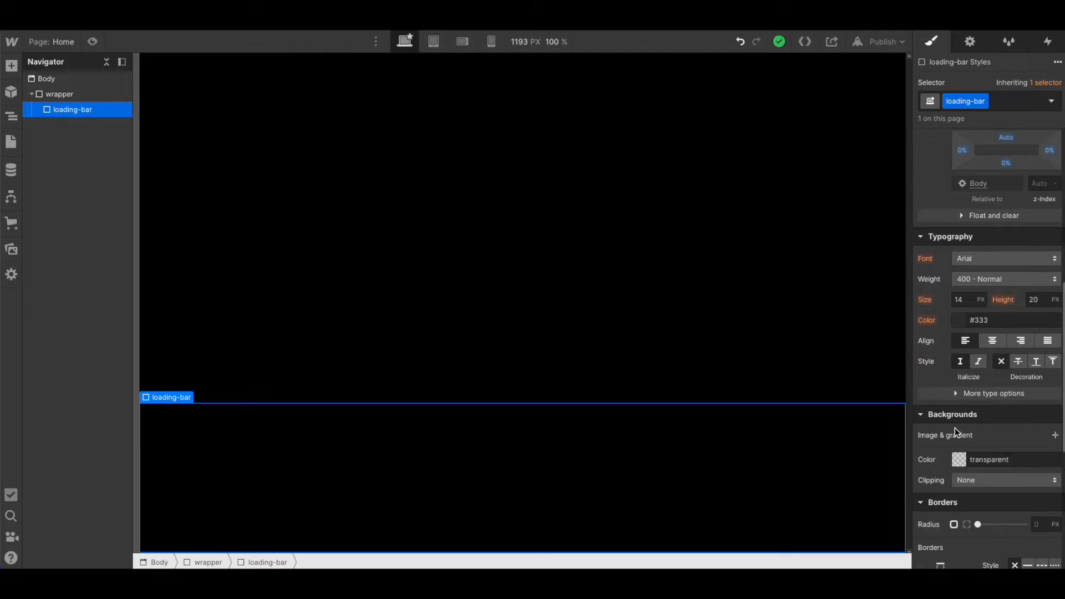
{"action": "left_click", "coordinate": [975, 347]}
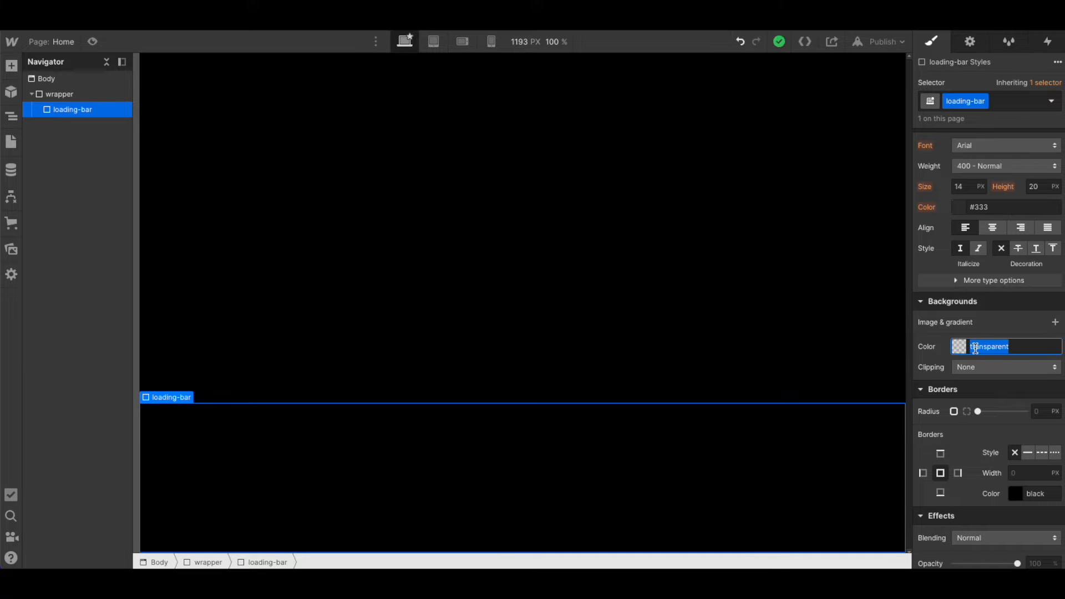
{"action": "type", "text": "#ff5221"}
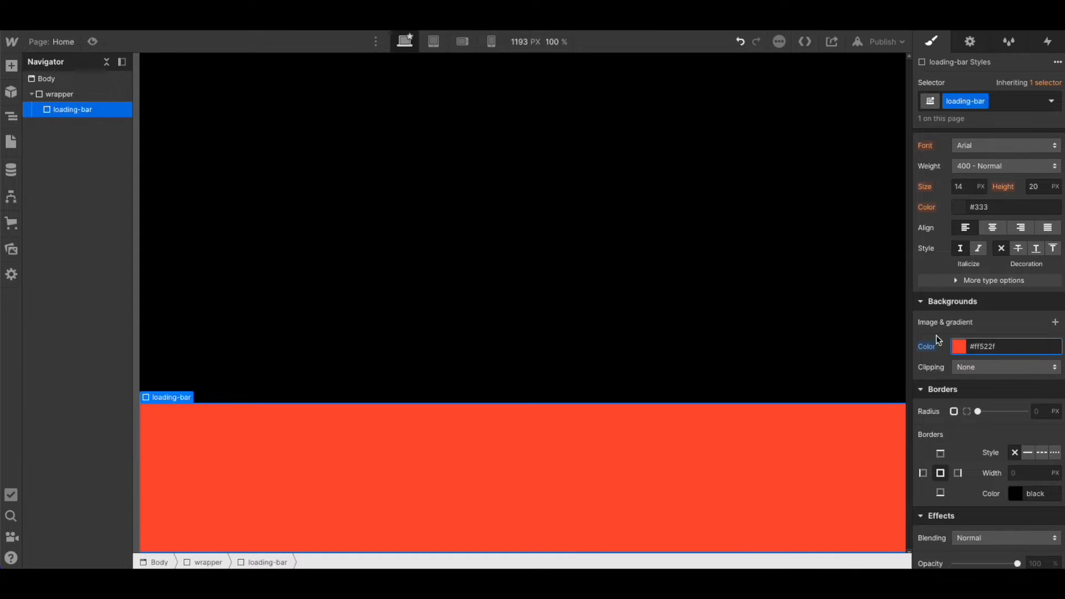
Step: Add a div block inside the loading-bar and give it the class "loading-percentage-wrapper"
{"action": "left_click", "coordinate": [12, 66]}
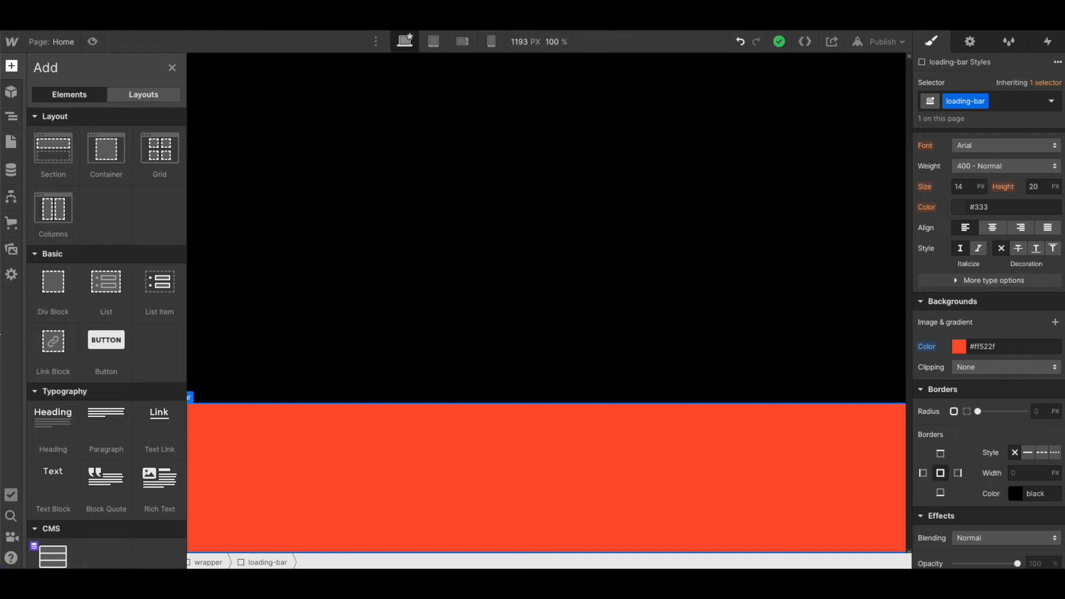
{"action": "left_click_drag", "start_coordinate": [51, 282], "coordinate": [567, 448]}
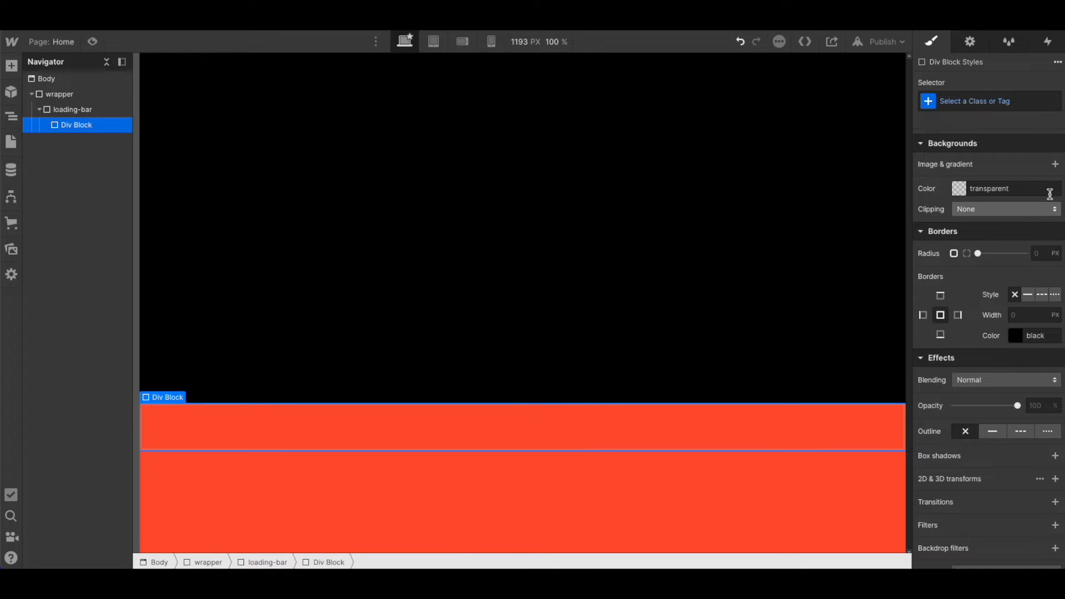
{"action": "left_click", "coordinate": [993, 108]}
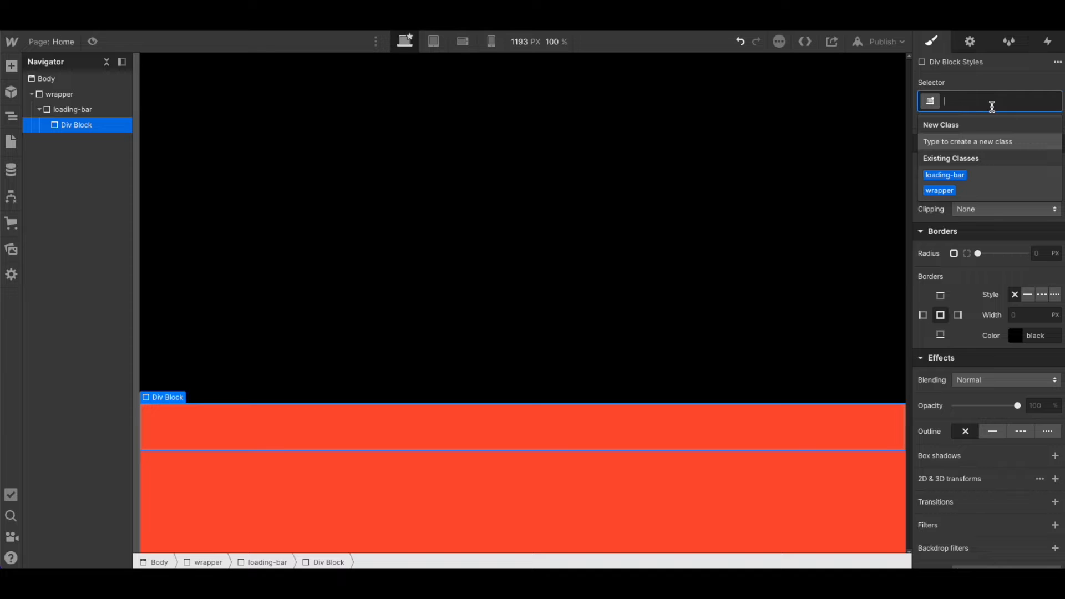
{"action": "type", "text": "load"}
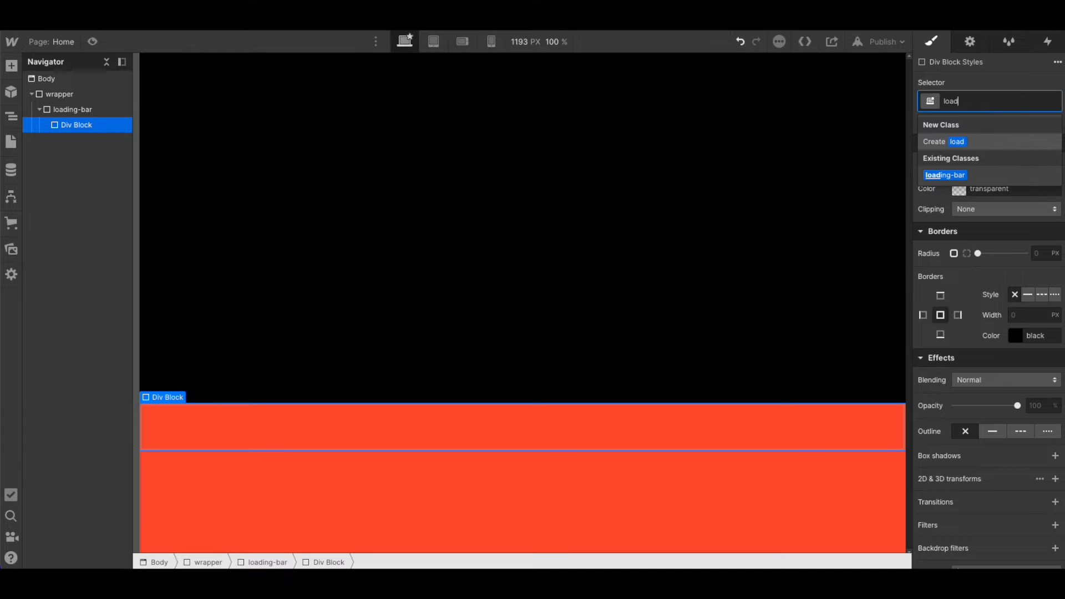
{"action": "type", "text": "ing-percen"}
{"action": "key", "text": "BackSpace"}
{"action": "type", "text": "entage-wrapper"}
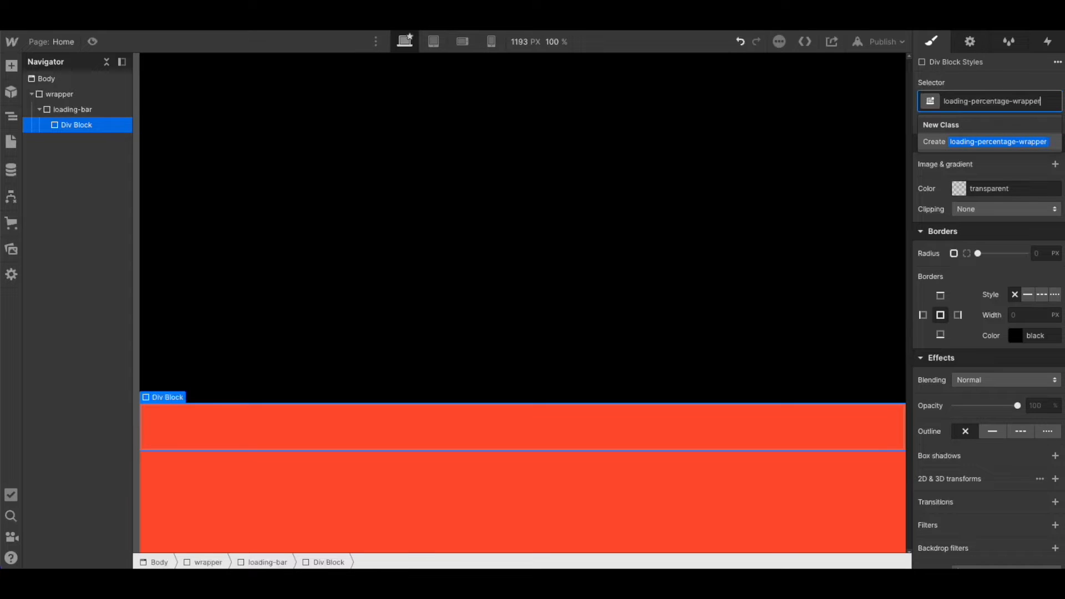
{"action": "key", "text": "Return"}
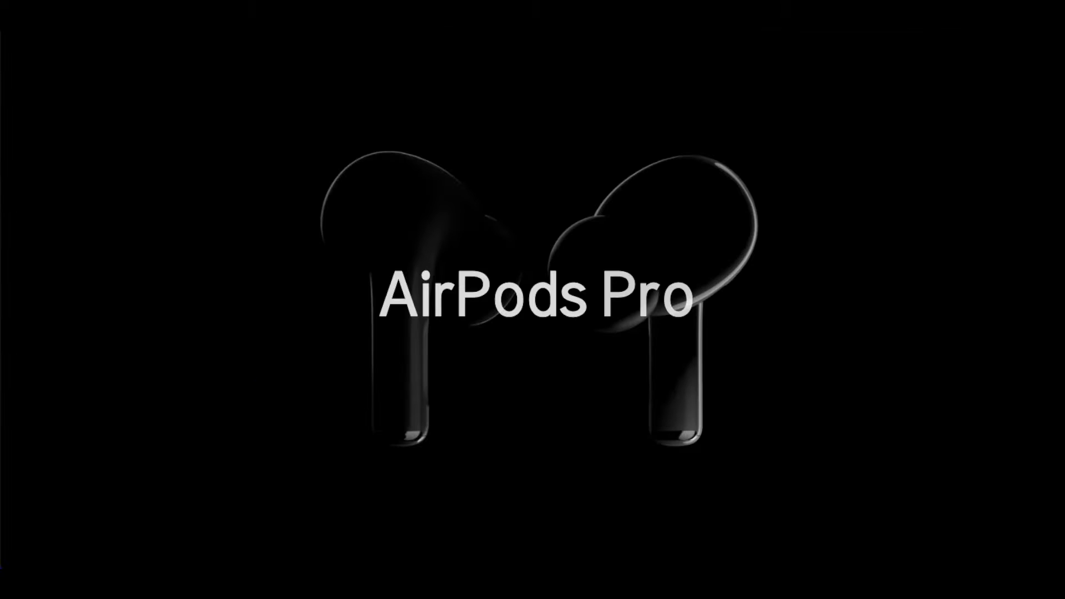
{"action": "key", "text": "F5"}
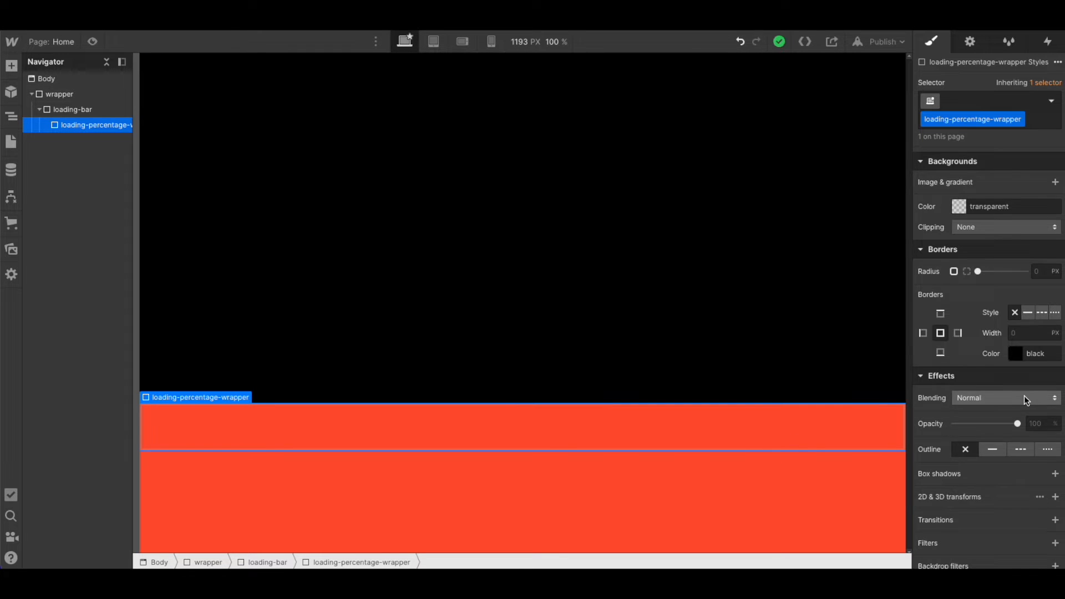
Step: Add an H1 heading inside the loading-percentage-wrapper and give it the class "loading-percentage"
{"action": "scroll", "coordinate": [1024, 395], "scroll_direction": "up", "scroll_amount": 10}
{"action": "left_click", "coordinate": [11, 65]}
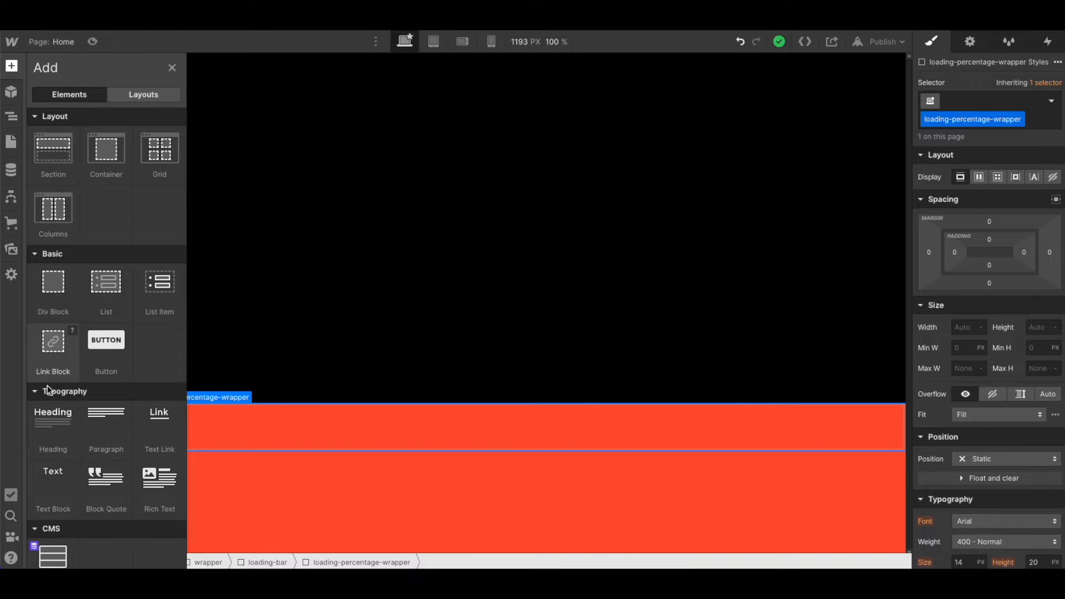
{"action": "left_click_drag", "start_coordinate": [53, 417], "coordinate": [86, 124]}
{"action": "left_click", "coordinate": [951, 102]}
{"action": "type", "text": "loading-percentage"}
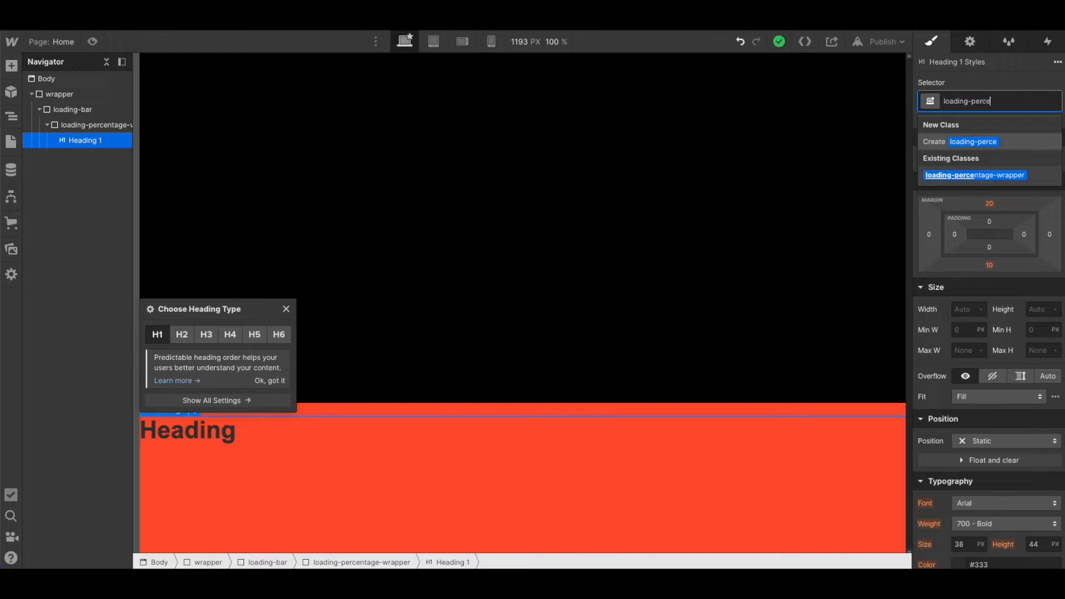
{"action": "key", "text": "Return"}
Step: Open the site's font settings through the add-fonts option of the loading-percentage heading's font choices
{"action": "scroll", "coordinate": [972, 395], "scroll_direction": "down", "scroll_amount": 1}
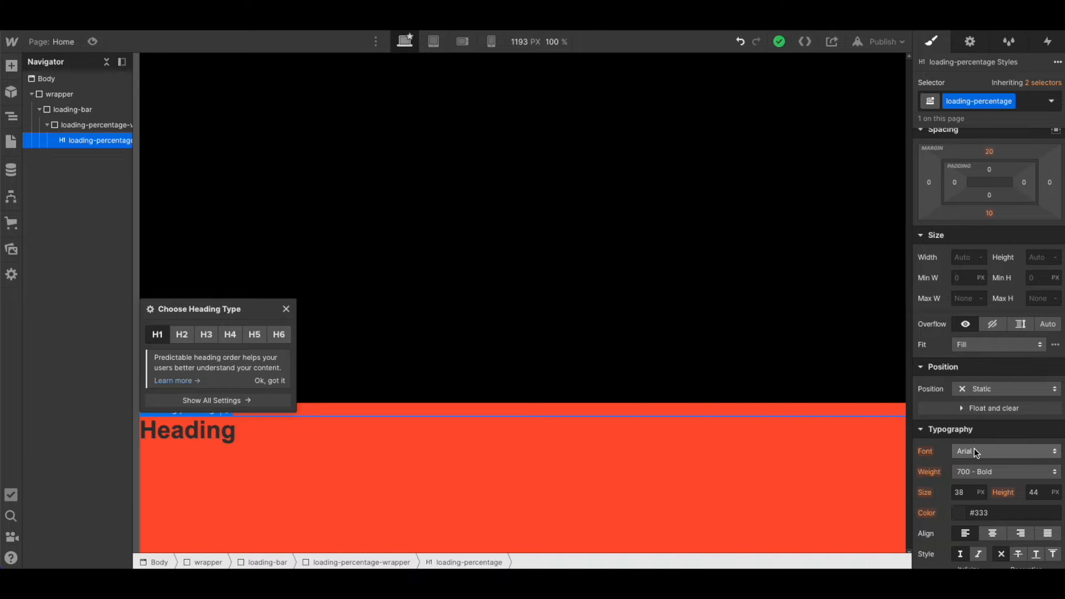
{"action": "left_click", "coordinate": [975, 449]}
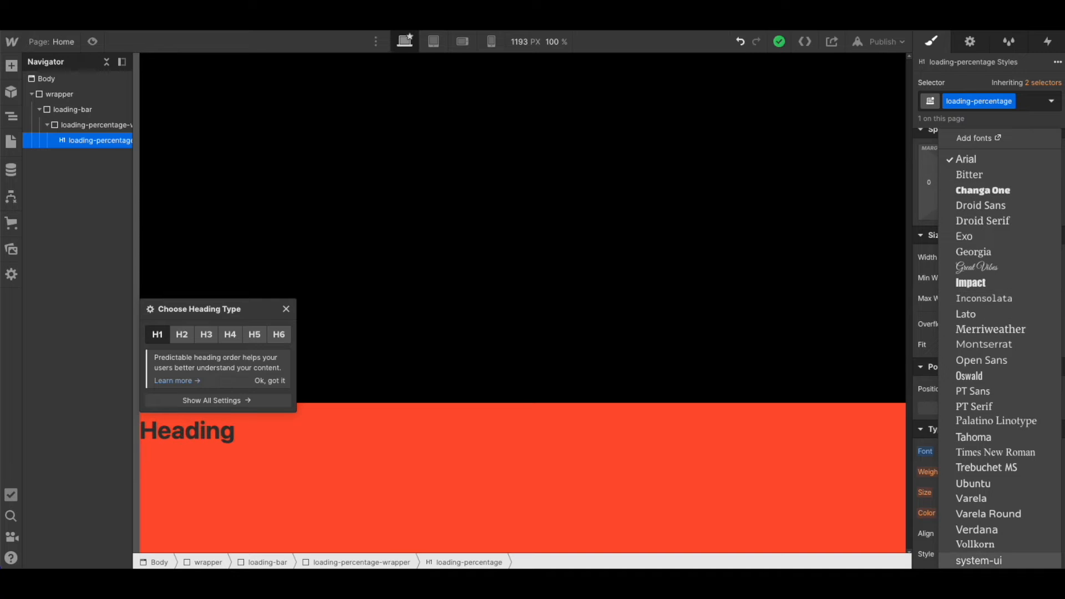
{"action": "left_click", "coordinate": [980, 138]}
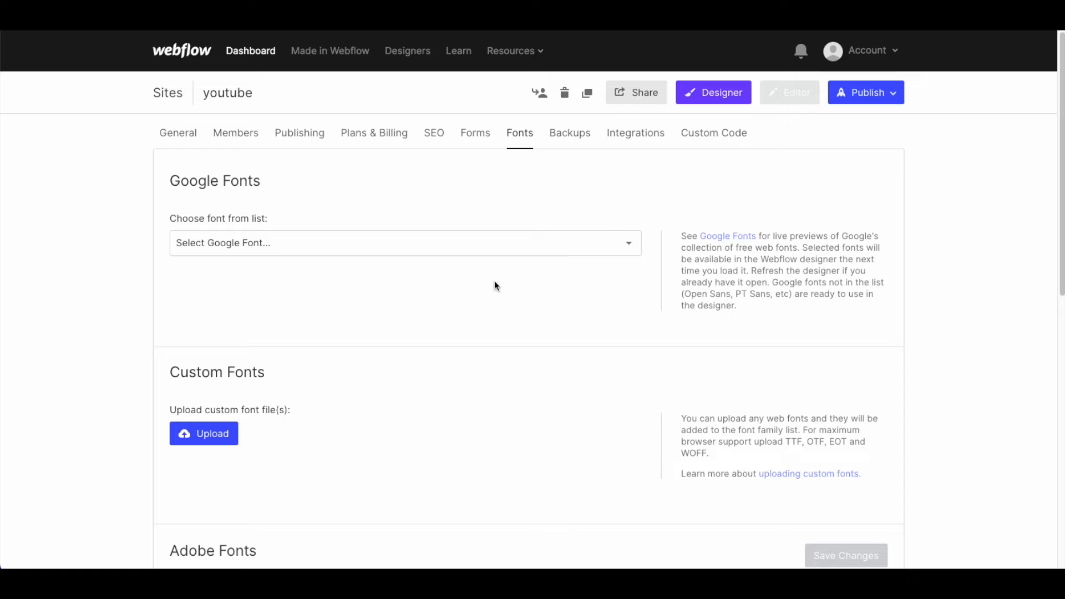
Step: Add the Google font Advent Pro to the site with the Regular and 600 variants and the latin script
{"action": "left_click", "coordinate": [340, 249]}
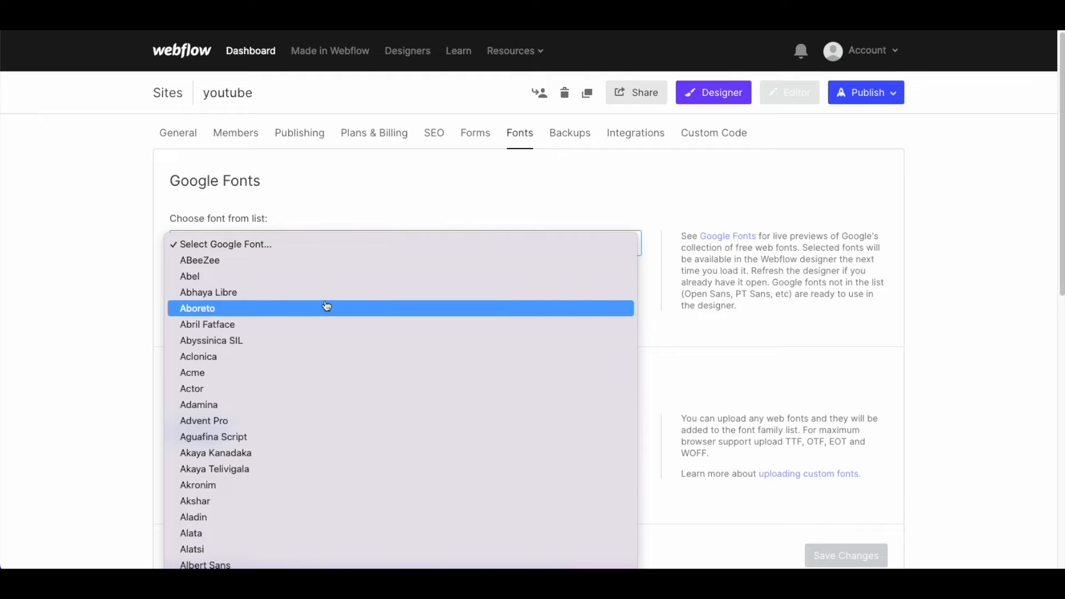
{"action": "left_click", "coordinate": [301, 420]}
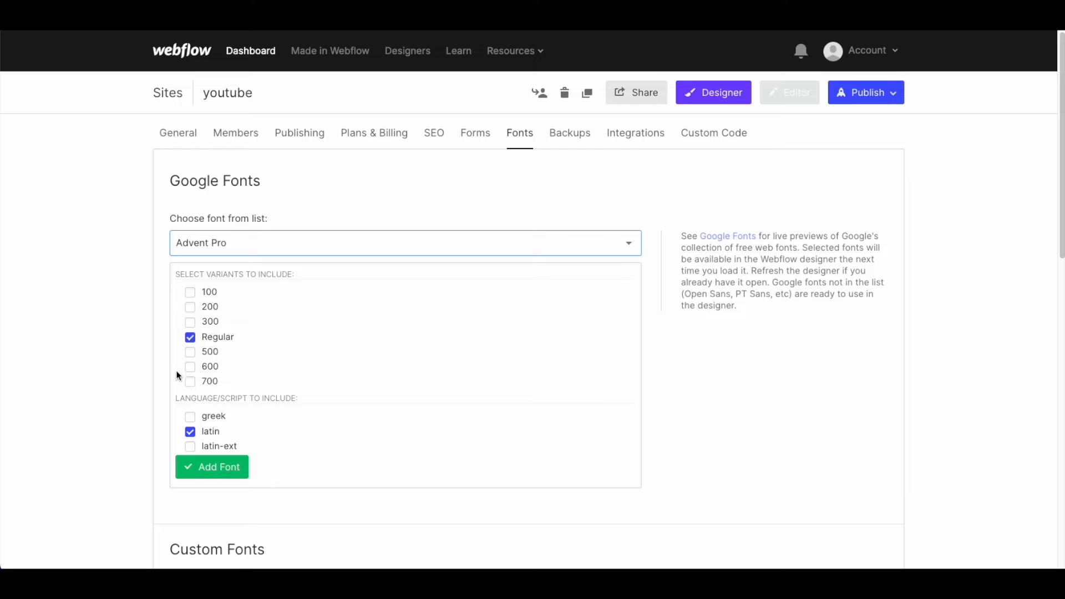
{"action": "left_click", "coordinate": [190, 367]}
{"action": "left_click", "coordinate": [200, 468]}
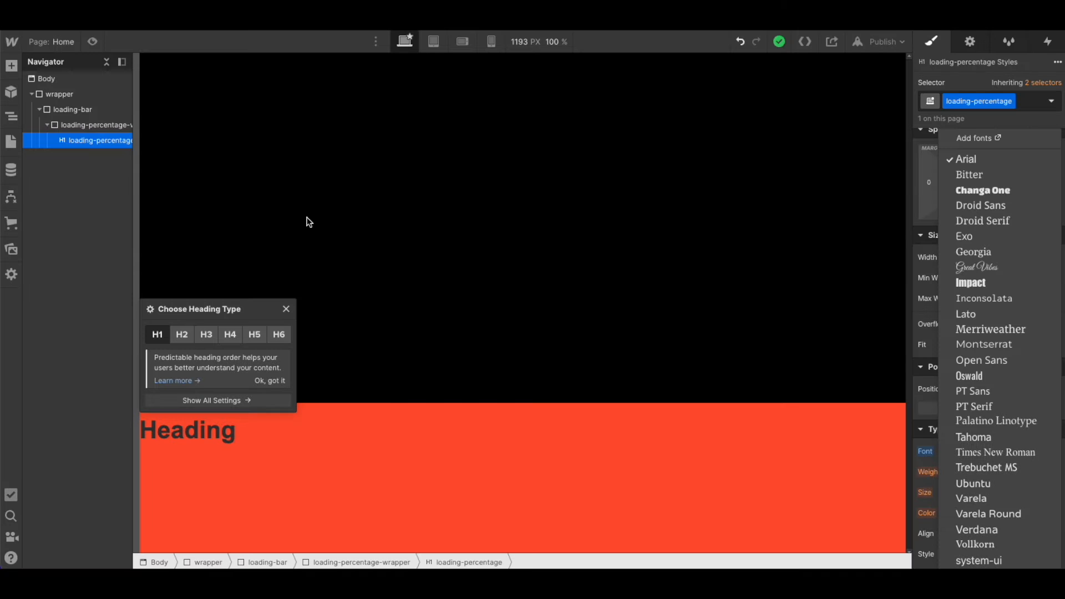
Step: Reload the Designer and set the loading-percentage heading's font to Advent Pro
{"action": "key", "text": "F5"}
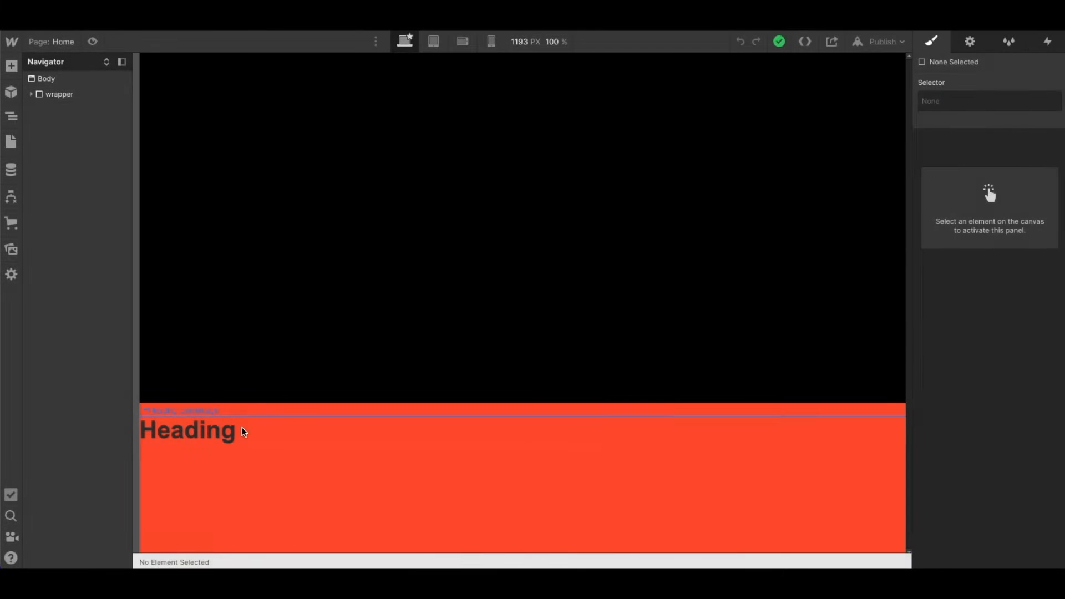
{"action": "left_click", "coordinate": [509, 425]}
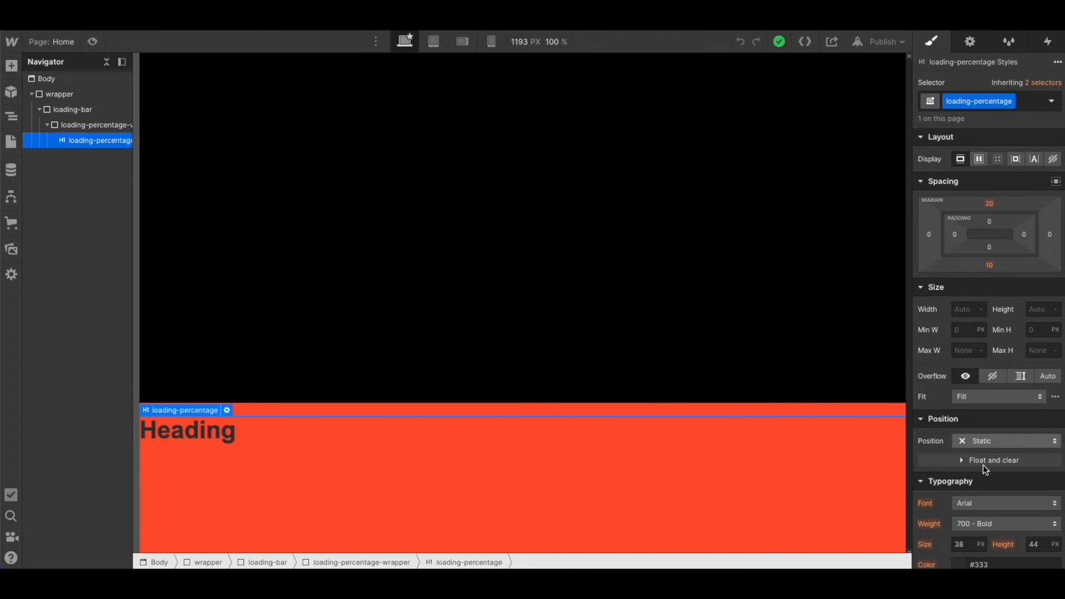
{"action": "left_click", "coordinate": [972, 495]}
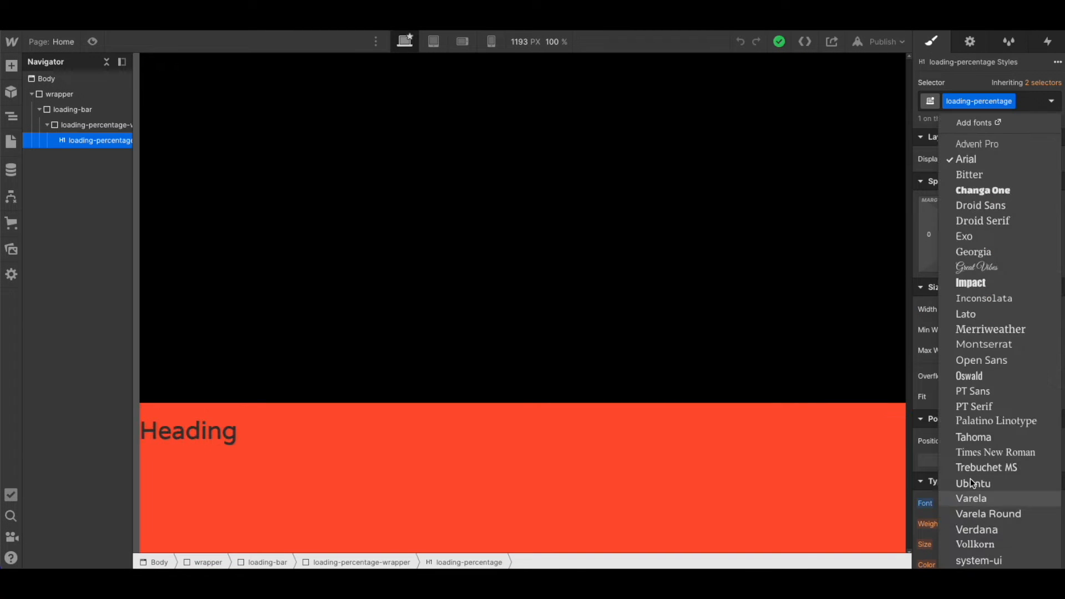
{"action": "left_click", "coordinate": [1005, 143]}
Step: Set the loading-percentage heading's font size to 15 em and its line height to a unitless 1
{"action": "left_click", "coordinate": [959, 544]}
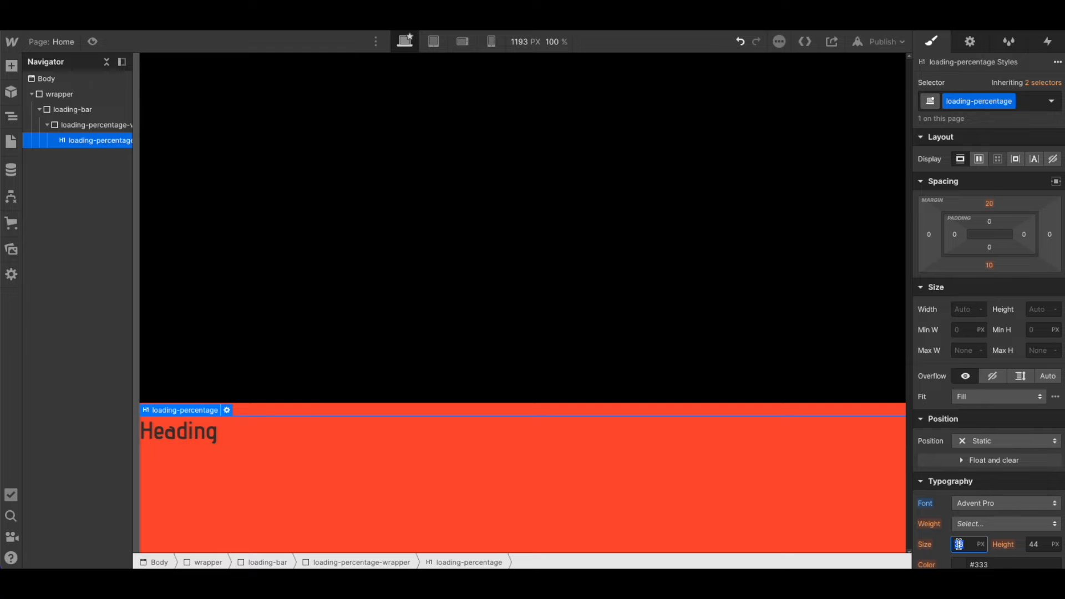
{"action": "type", "text": "1"}
{"action": "key", "text": "Return"}
{"action": "key", "text": "Return"}
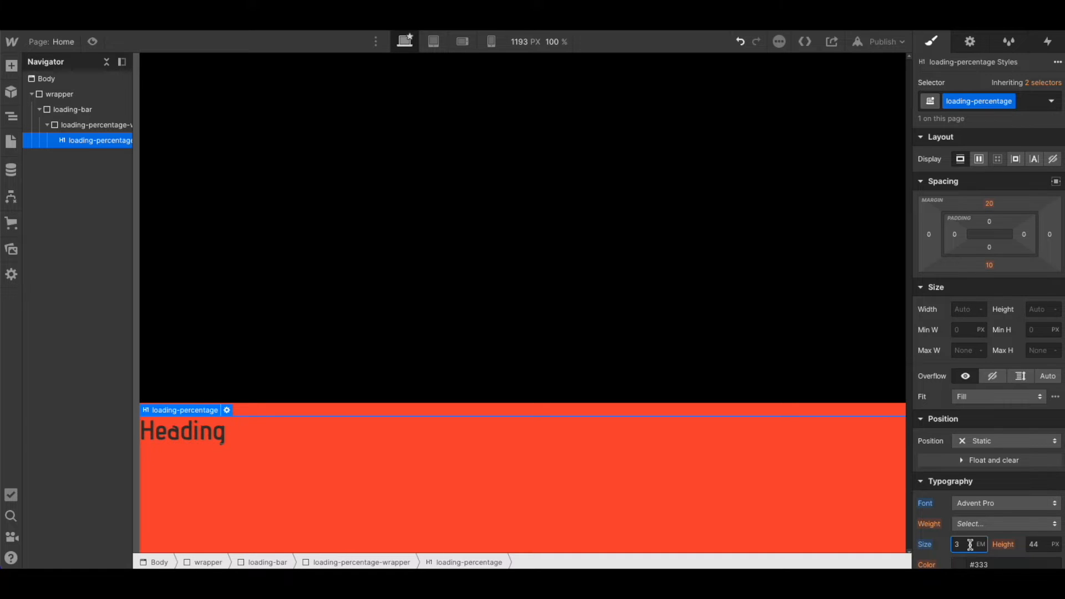
{"action": "key", "text": "BackSpace"}
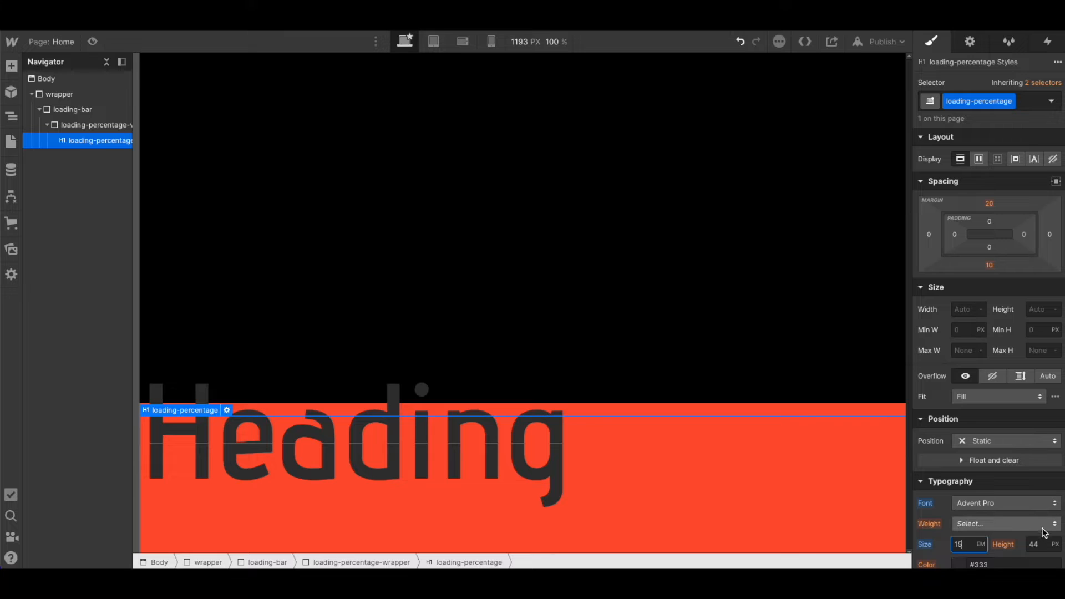
{"action": "left_click", "coordinate": [1055, 544]}
{"action": "left_click", "coordinate": [1043, 560]}
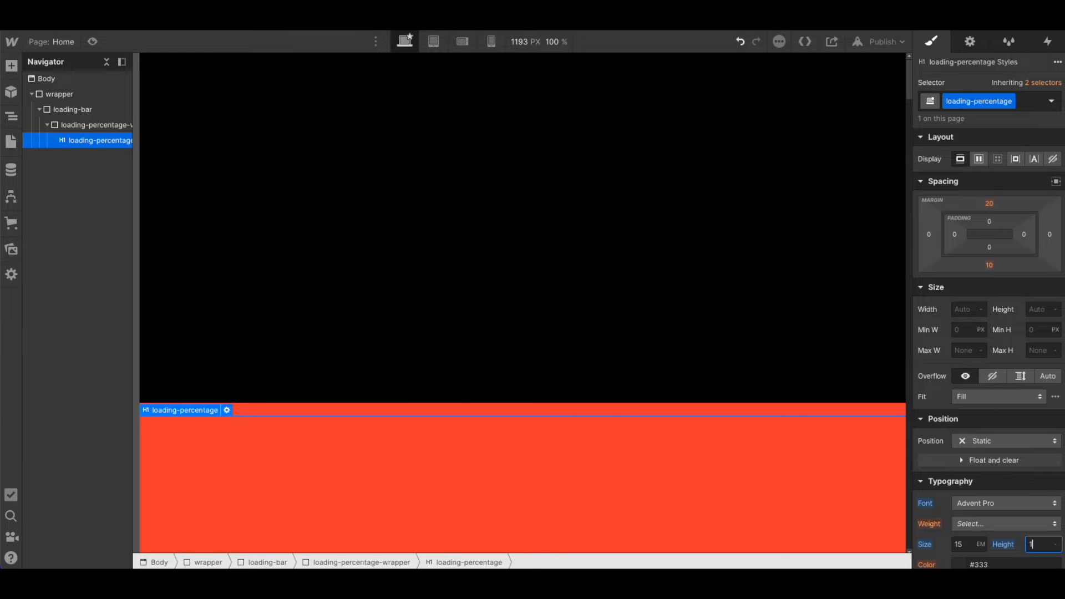
{"action": "type", "text": "1"}
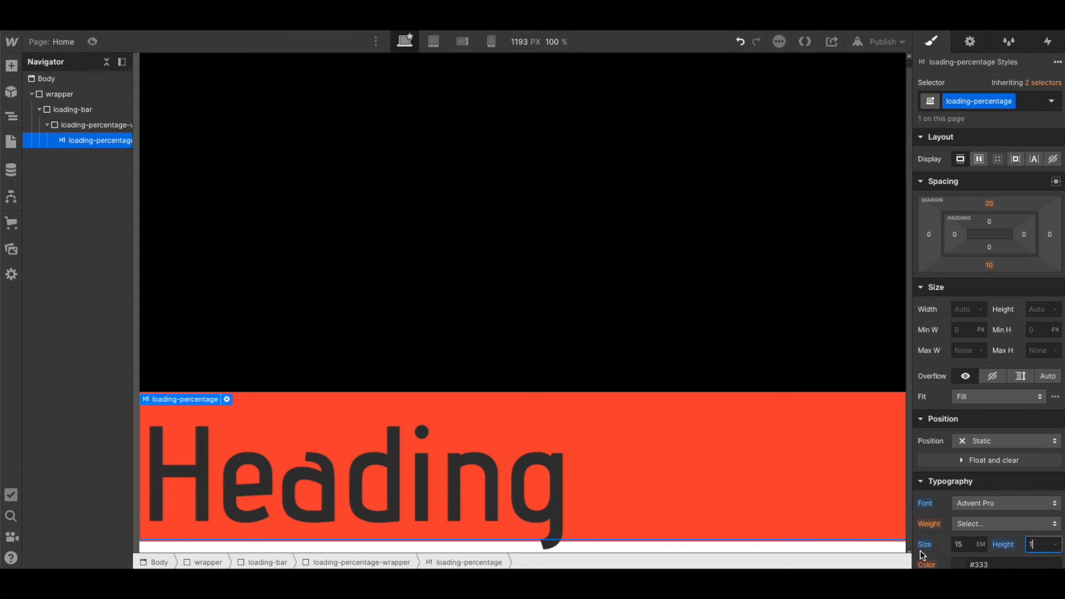
Step: Make the loading-percentage heading black and replace its text with "100"
{"action": "left_click", "coordinate": [959, 564]}
{"action": "left_click_drag", "start_coordinate": [919, 411], "coordinate": [818, 557]}
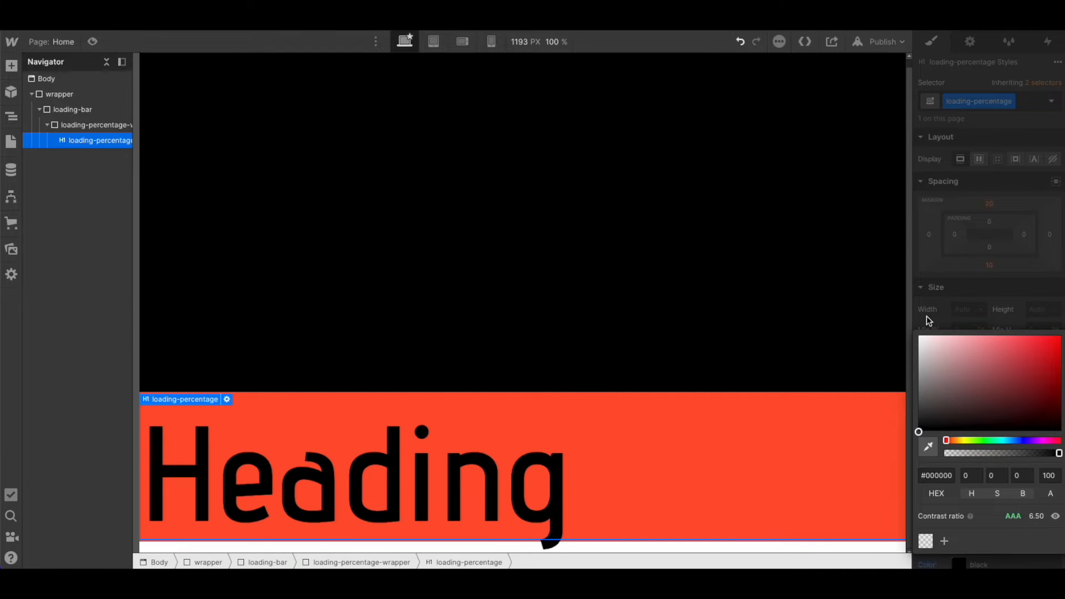
{"action": "left_click", "coordinate": [388, 509]}
{"action": "double_click", "coordinate": [381, 492]}
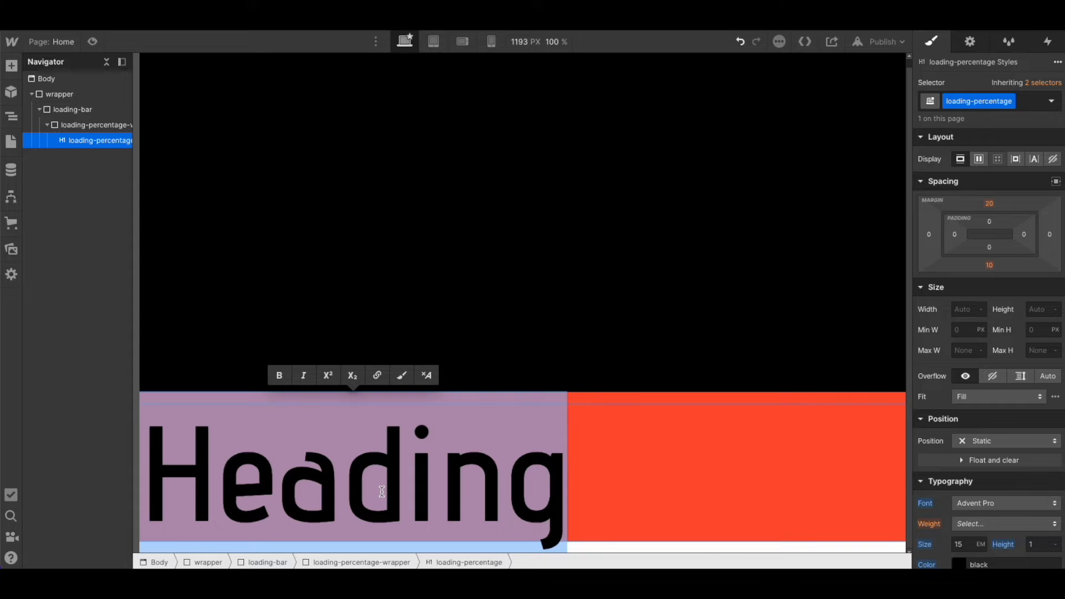
{"action": "type", "text": "100"}
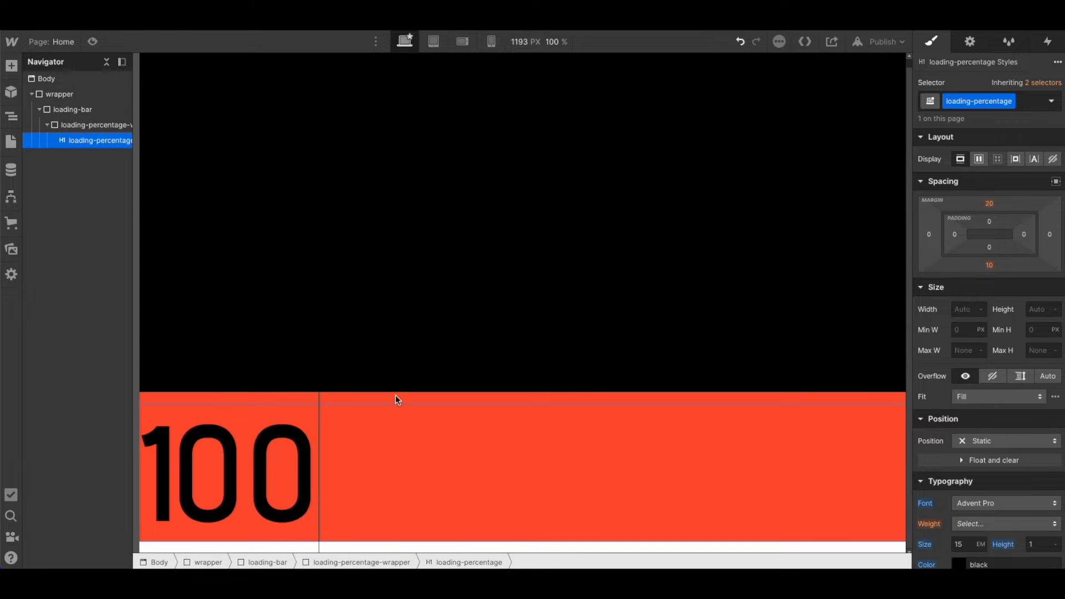
{"action": "left_click", "coordinate": [403, 347]}
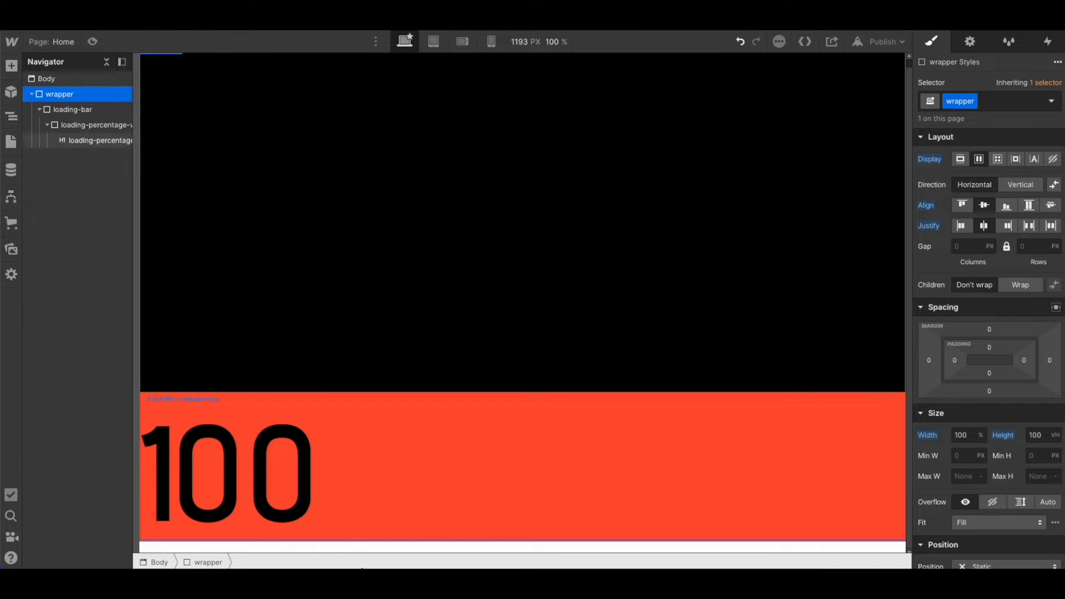
Step: Set the bottom and top margins of the loading-percentage heading to 0
{"action": "left_click", "coordinate": [361, 476]}
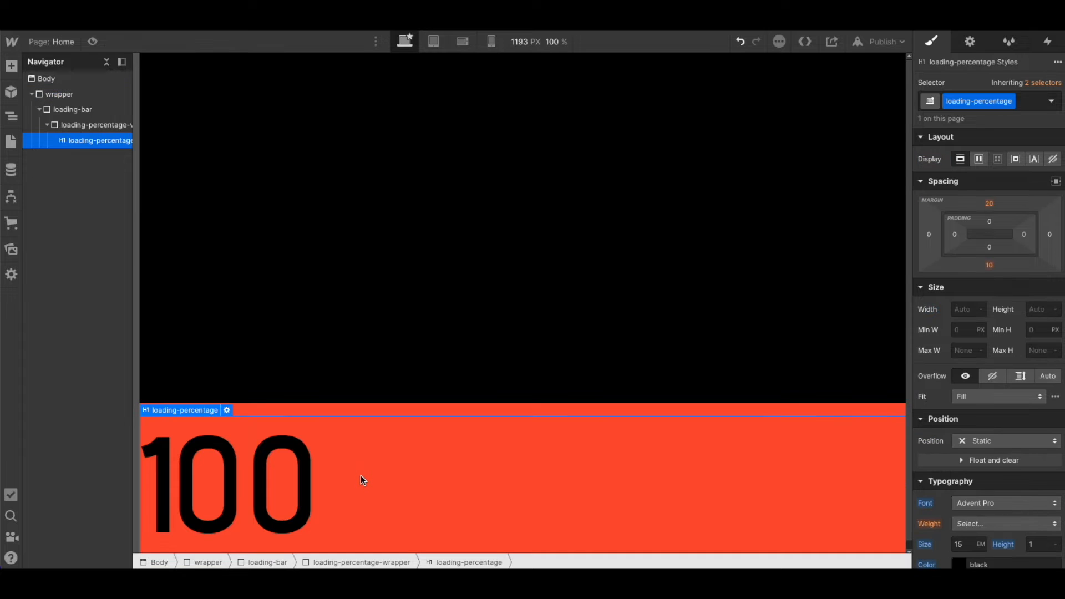
{"action": "left_click", "coordinate": [986, 266]}
{"action": "type", "text": "0"}
{"action": "key", "text": "Return"}
{"action": "left_click", "coordinate": [991, 203]}
{"action": "type", "text": "0"}
{"action": "key", "text": "Return"}
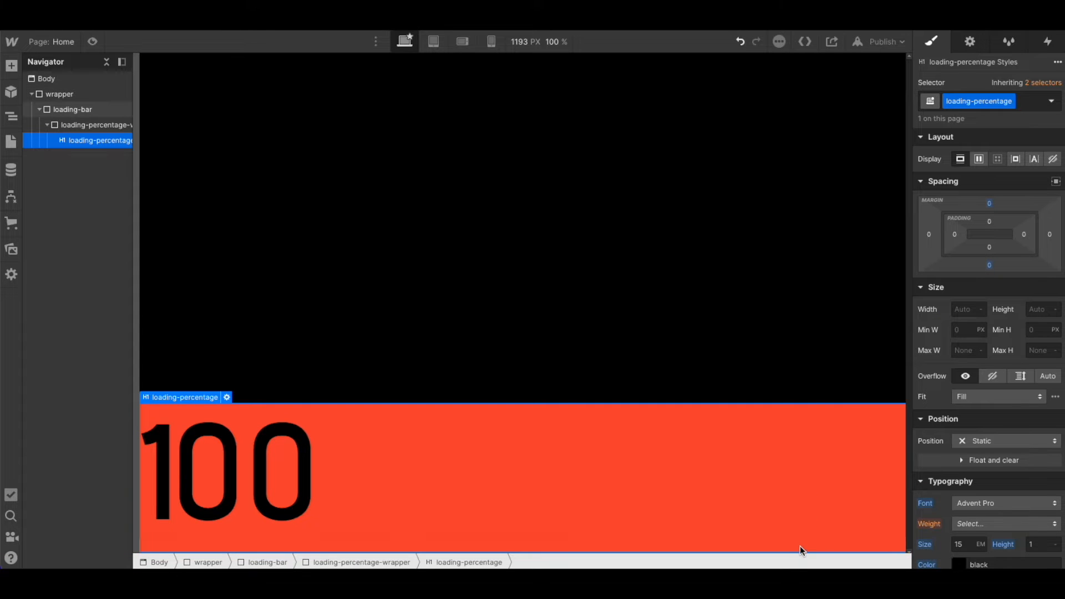
Step: Try a 12 em font size on the loading-percentage heading, and settle on 15 vw
{"action": "double_click", "coordinate": [959, 544]}
{"action": "type", "text": "10"}
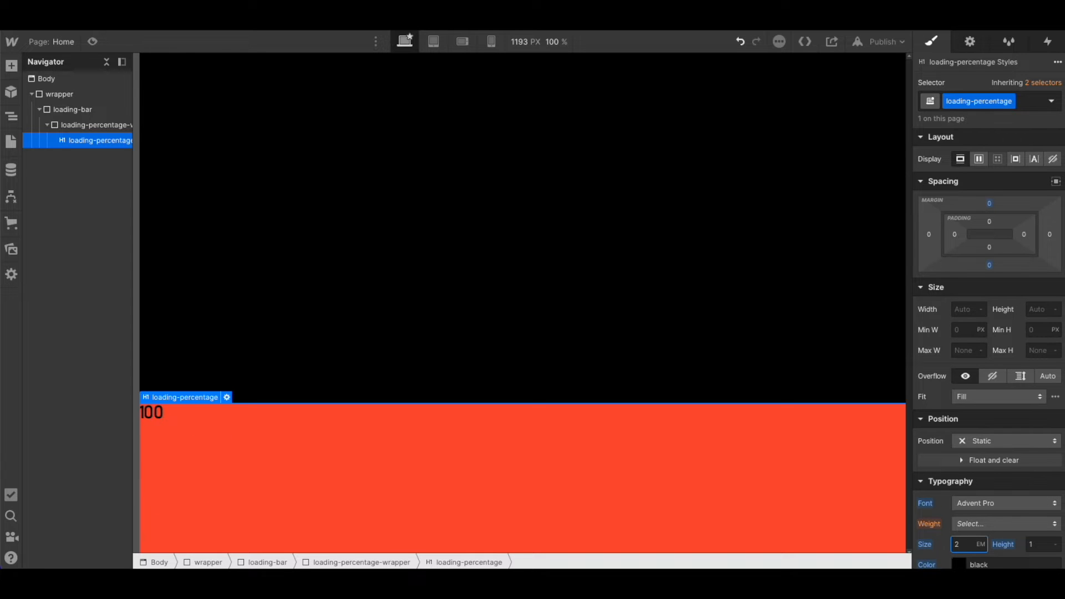
{"action": "type", "text": "2"}
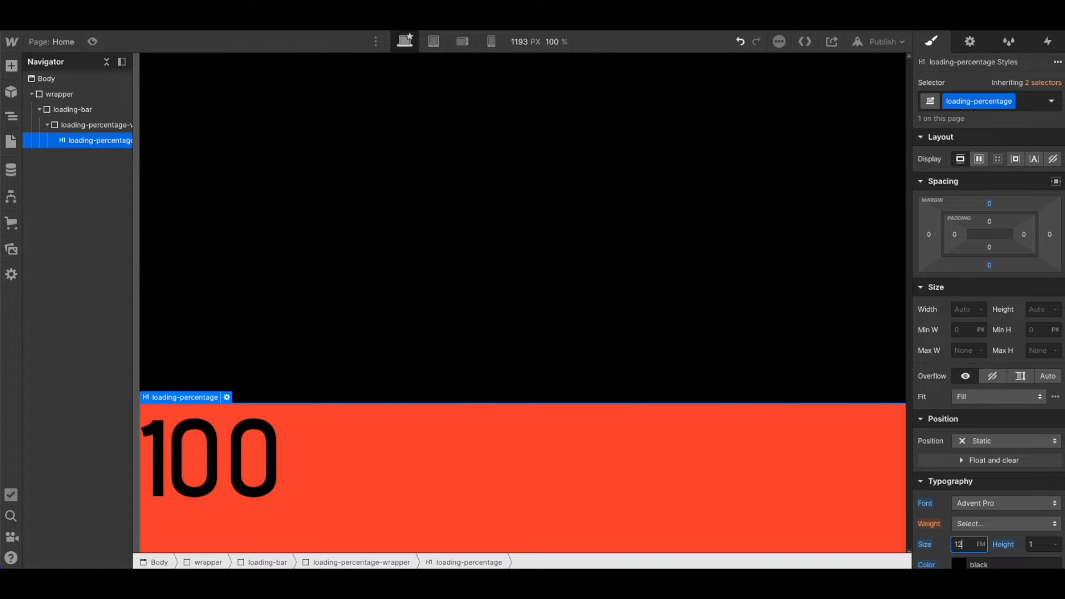
{"action": "key", "text": "Return"}
{"action": "left_click", "coordinate": [959, 545]}
{"action": "type", "text": "15vw"}
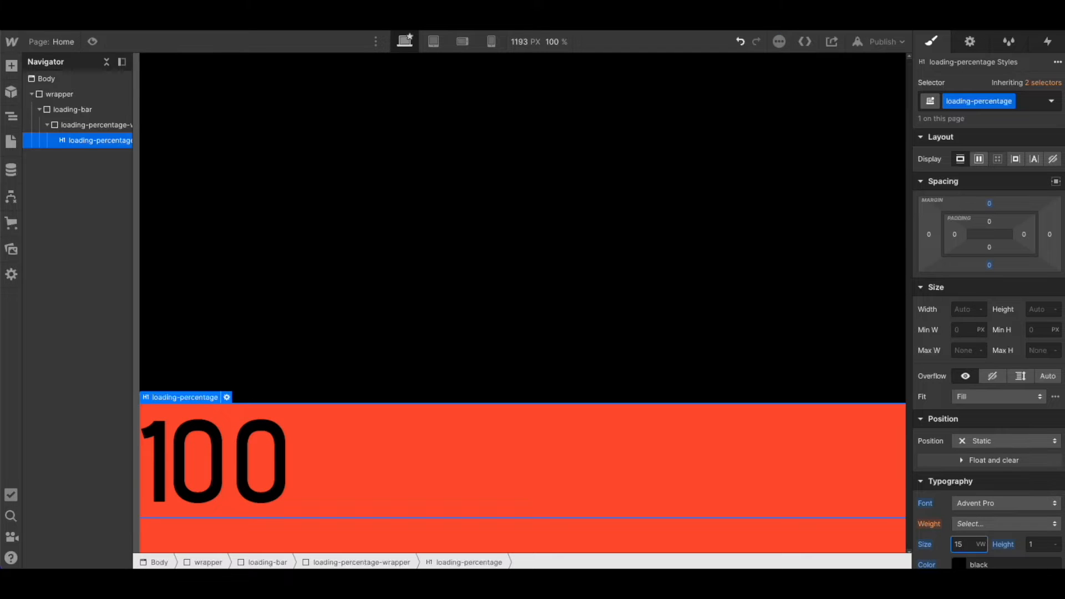
Step: Try the 600 - Semi Bold weight on the loading-percentage heading, and switch it to 400 - Normal
{"action": "left_click", "coordinate": [960, 525]}
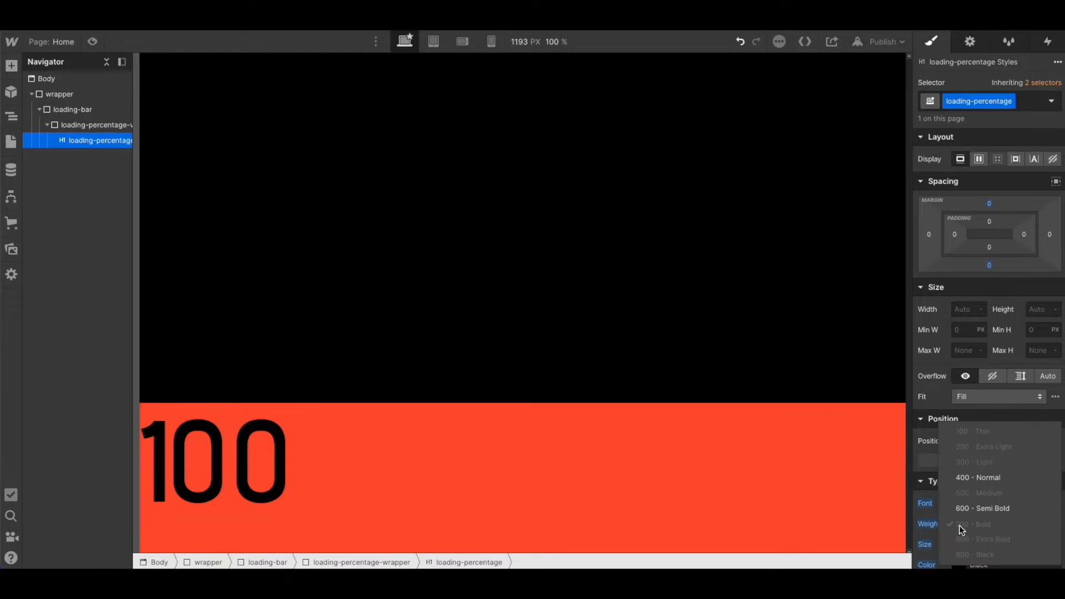
{"action": "left_click", "coordinate": [979, 508]}
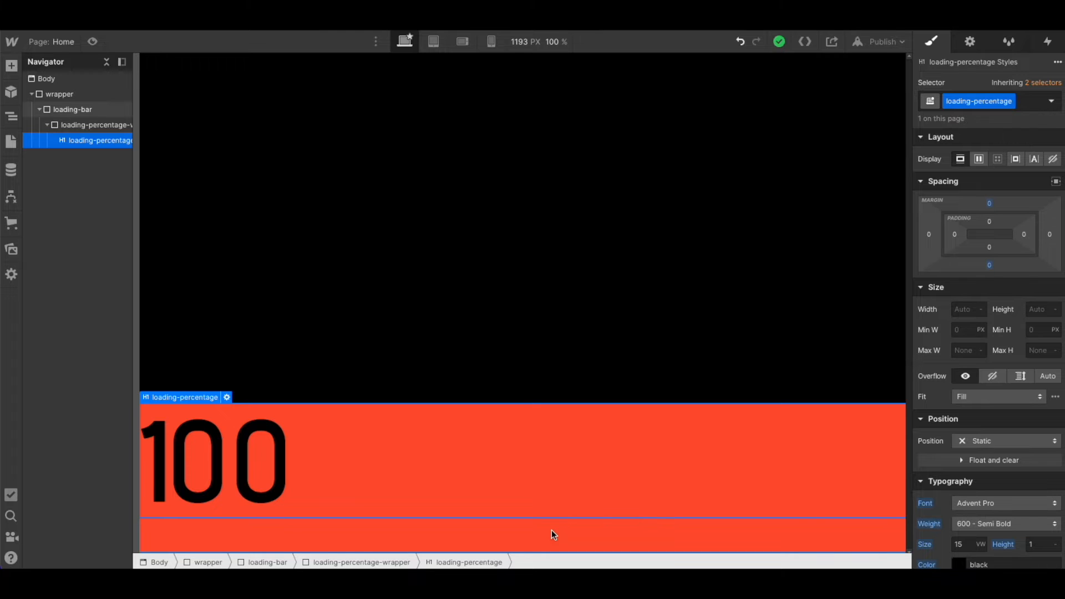
{"action": "left_click", "coordinate": [996, 524]}
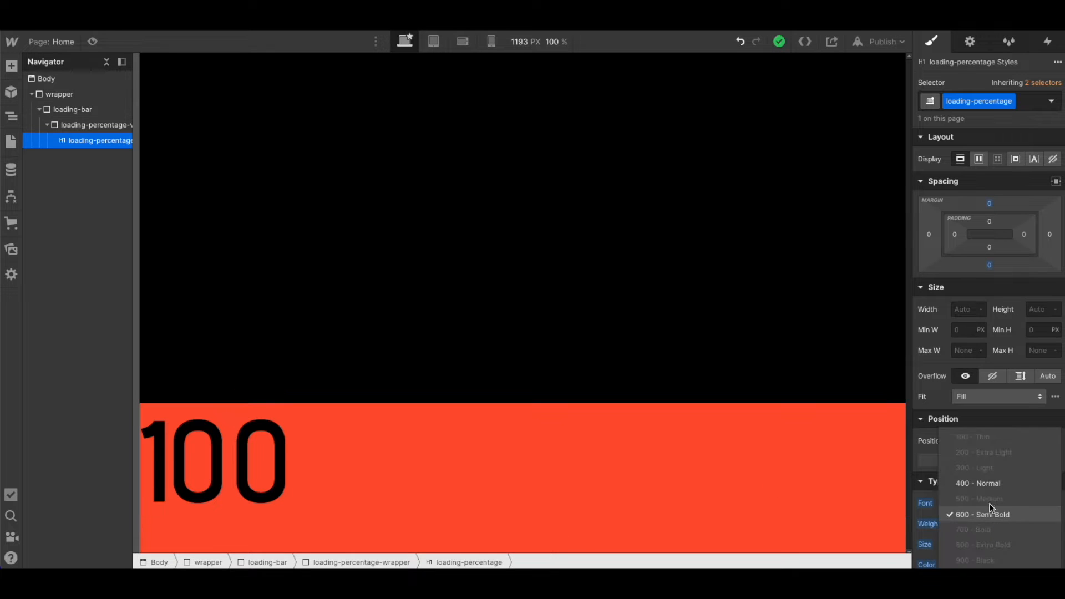
{"action": "left_click", "coordinate": [984, 486]}
Step: Make the loading-bar a horizontal flex container with its content vertically centered and justified to the end
{"action": "left_click", "coordinate": [699, 530]}
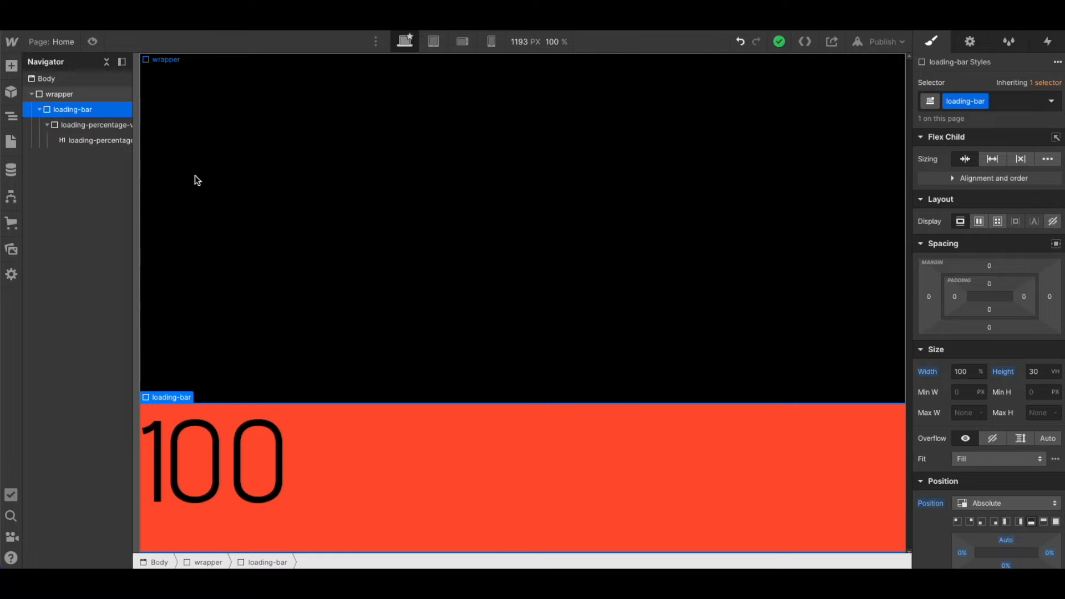
{"action": "left_click", "coordinate": [980, 221]}
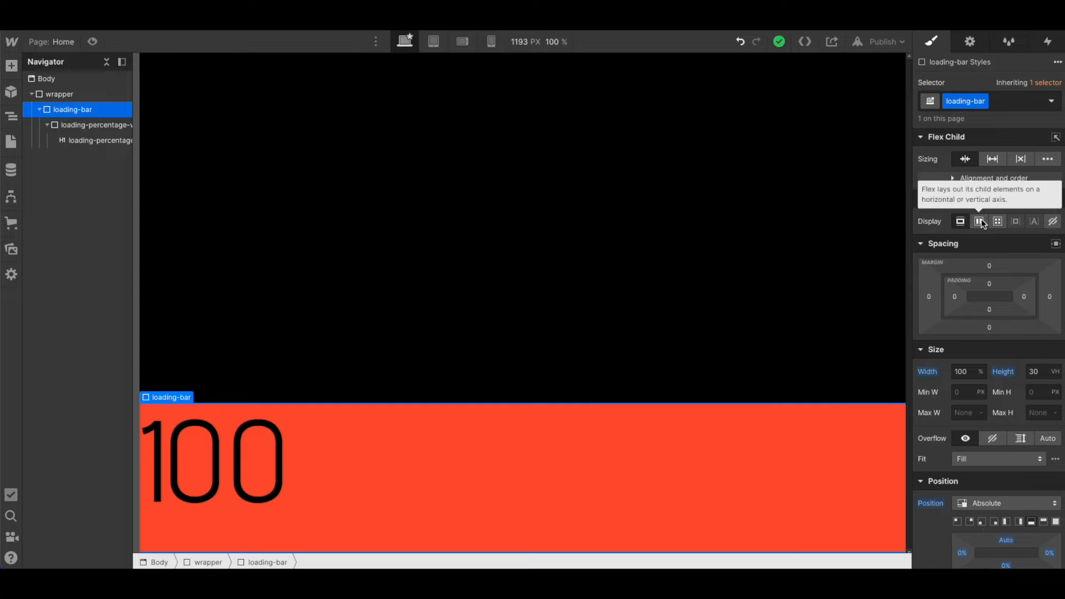
{"action": "left_click", "coordinate": [985, 267]}
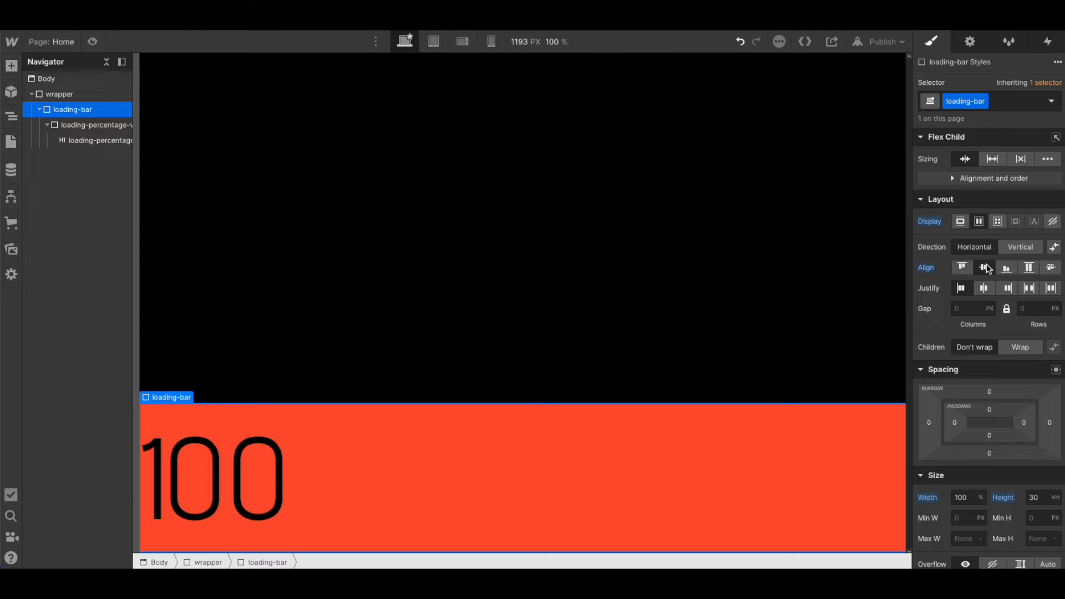
{"action": "left_click", "coordinate": [1008, 287]}
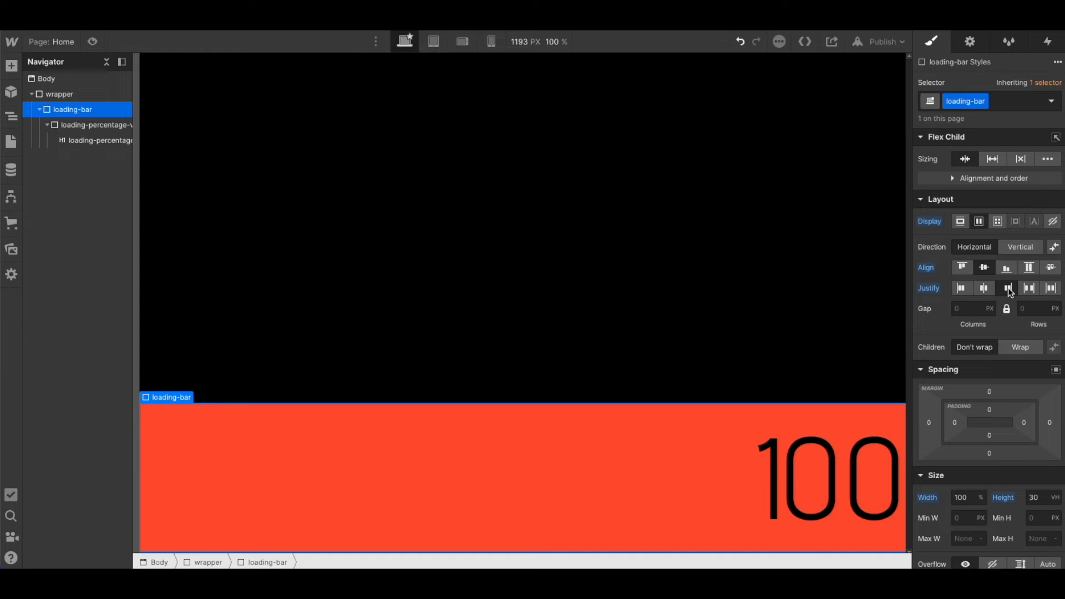
Step: Set the loading-percentage heading's font weight to 600 - Semi Bold
{"action": "left_click", "coordinate": [885, 441]}
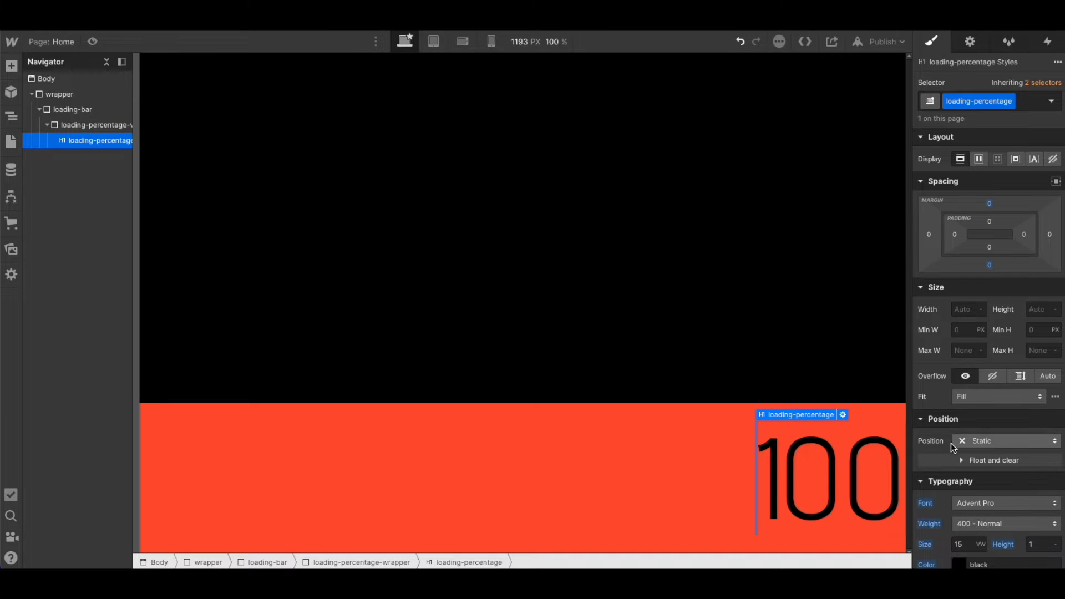
{"action": "left_click", "coordinate": [987, 523]}
{"action": "left_click", "coordinate": [987, 516]}
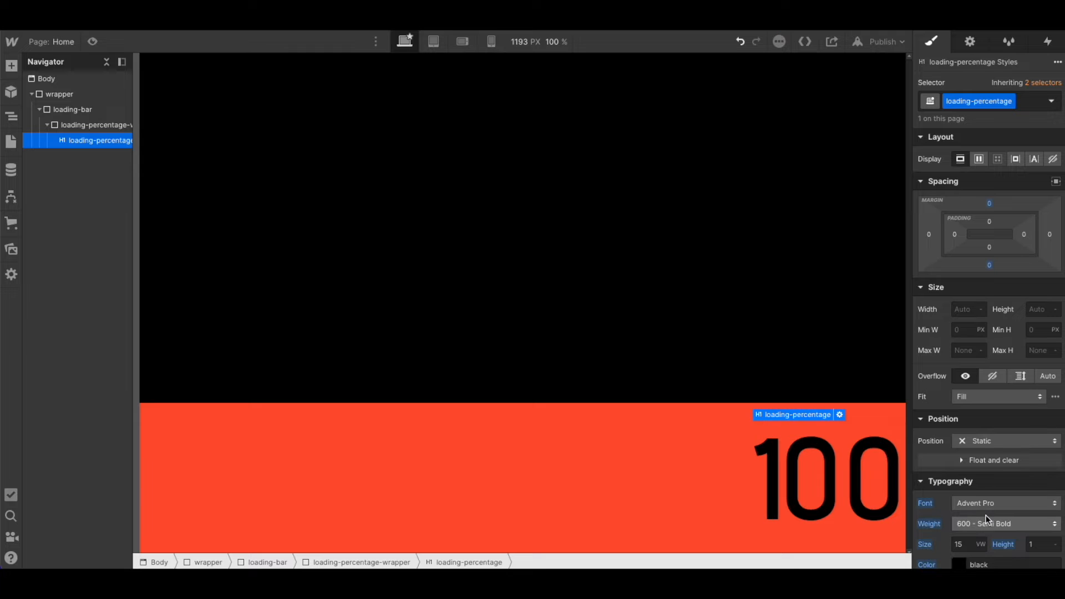
{"action": "left_click", "coordinate": [987, 522]}
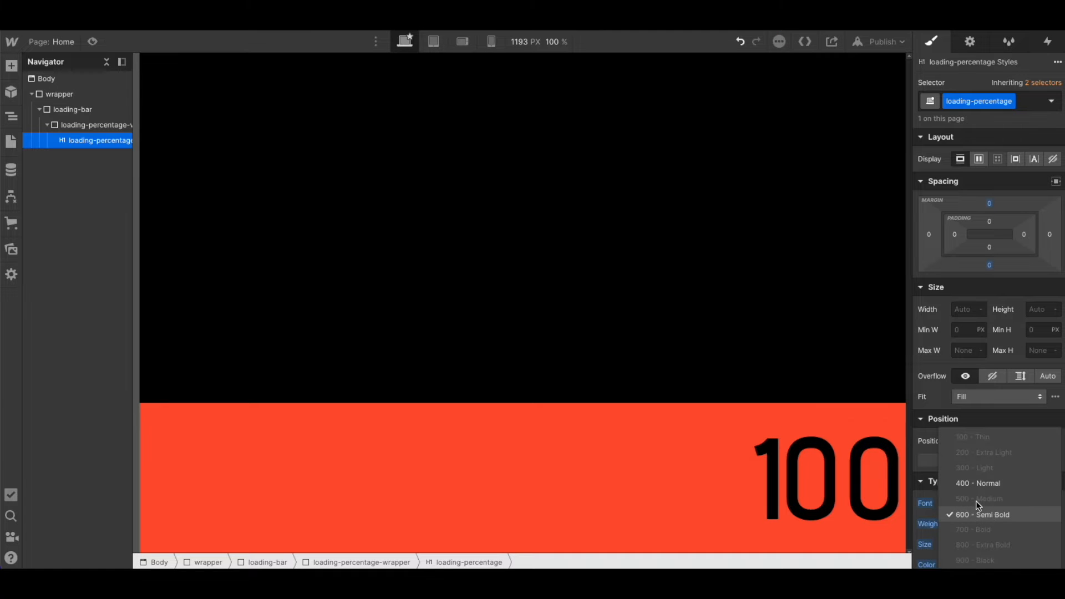
{"action": "left_click", "coordinate": [975, 515]}
{"action": "left_click", "coordinate": [707, 451]}
Step: Duplicate the loading-percentage heading inside its wrapper and change the lower heading's text to "%"
{"action": "left_click", "coordinate": [809, 460]}
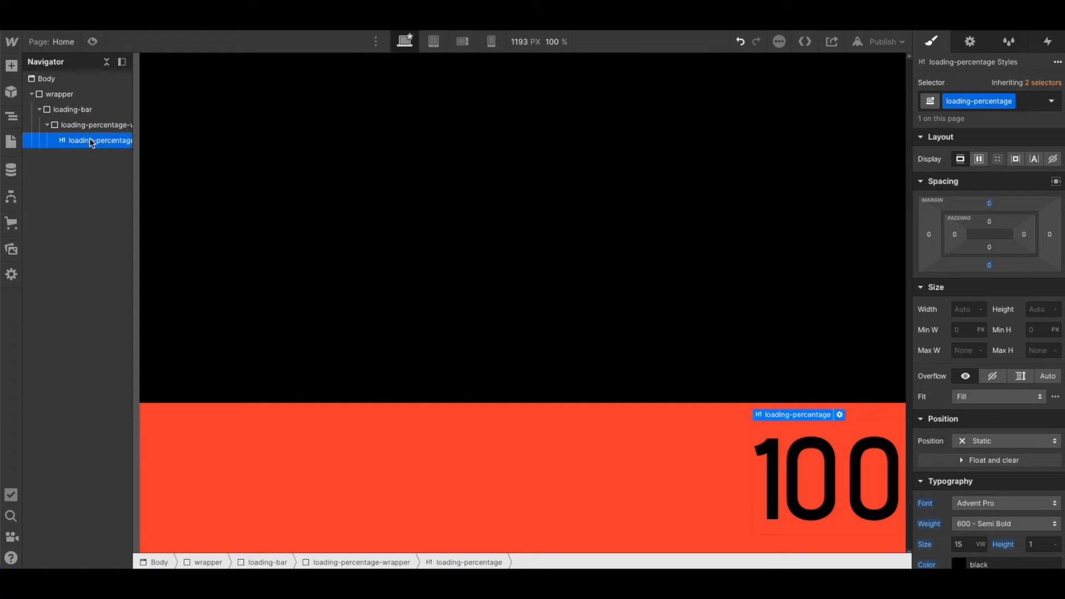
{"action": "key", "text": "ctrl+d"}
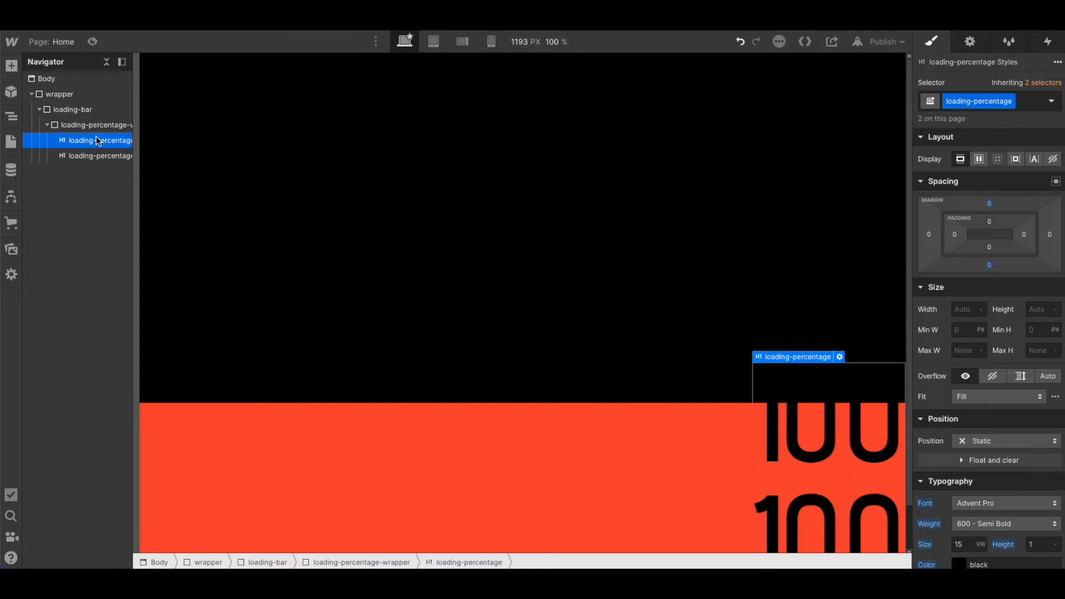
{"action": "left_click", "coordinate": [92, 160]}
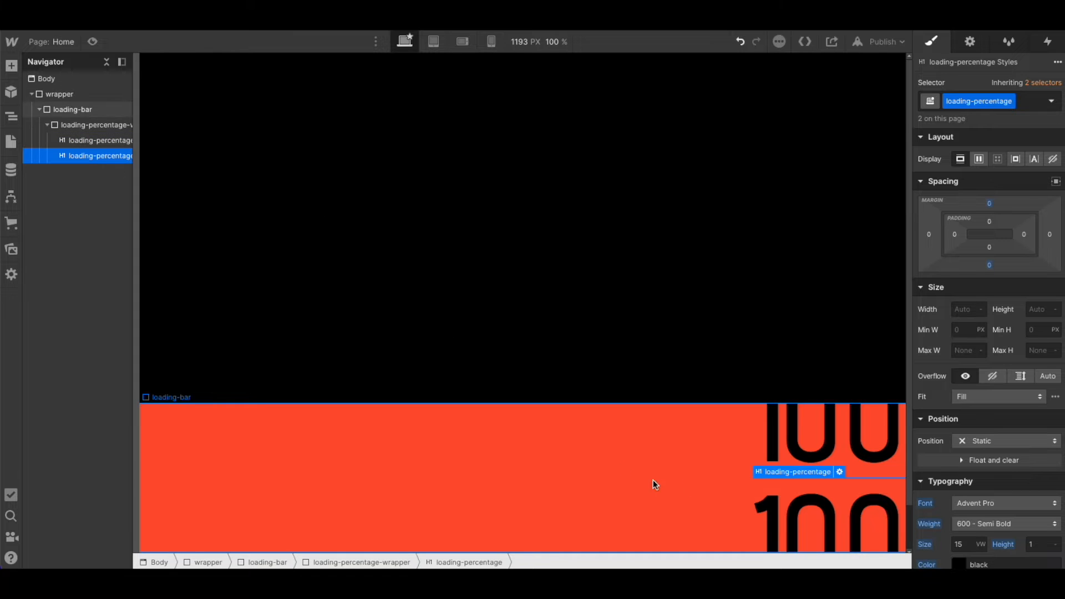
{"action": "double_click", "coordinate": [825, 511]}
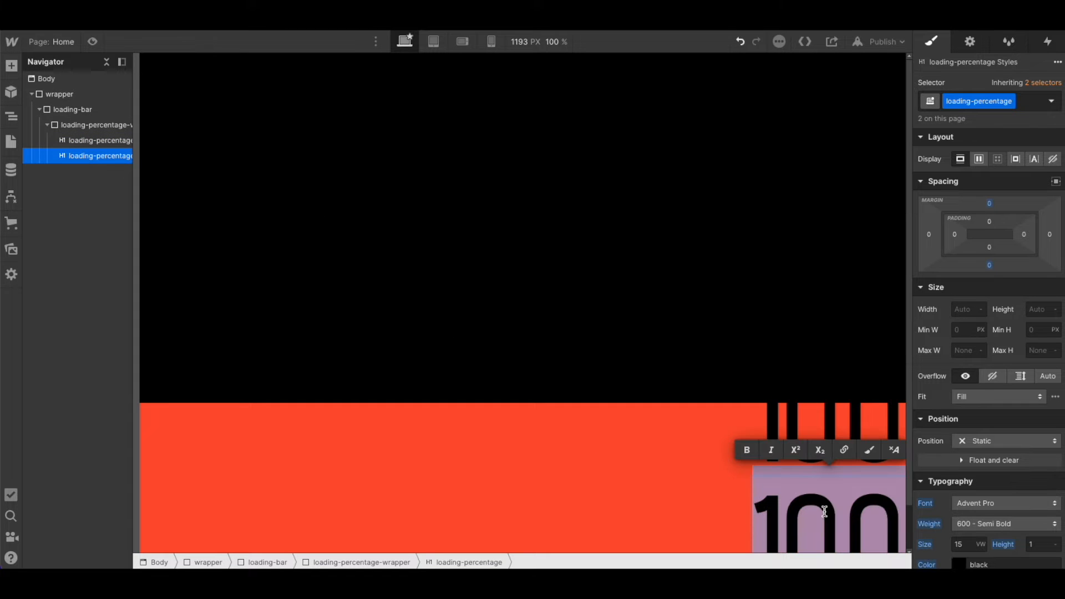
{"action": "type", "text": "%"}
{"action": "left_click", "coordinate": [734, 464]}
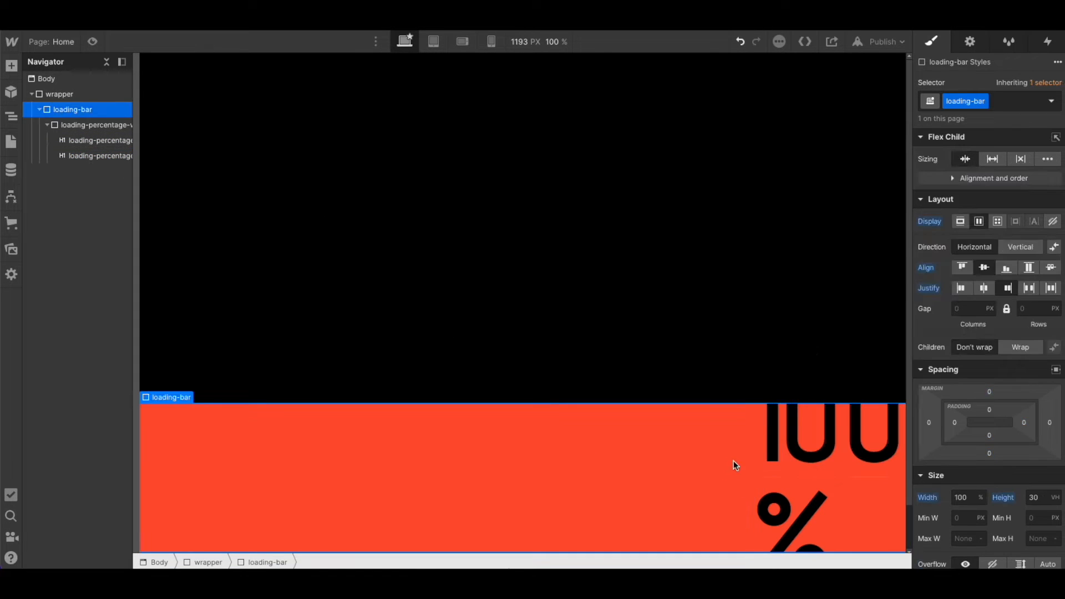
Step: Make the loading-percentage-wrapper a horizontal flex container so its two headings sit side by side
{"action": "left_click", "coordinate": [783, 448]}
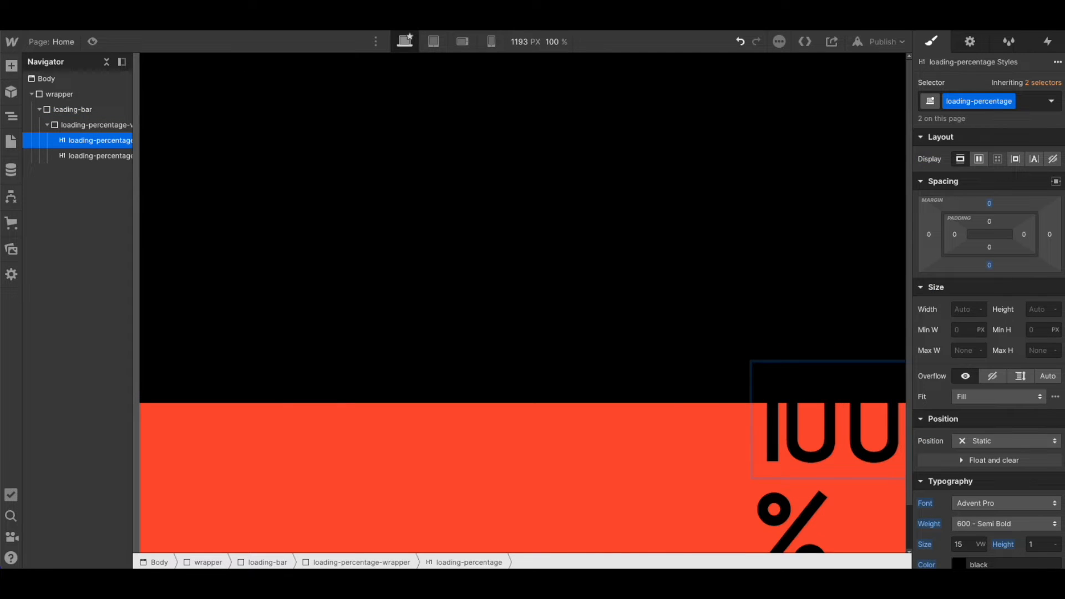
{"action": "left_click", "coordinate": [739, 447]}
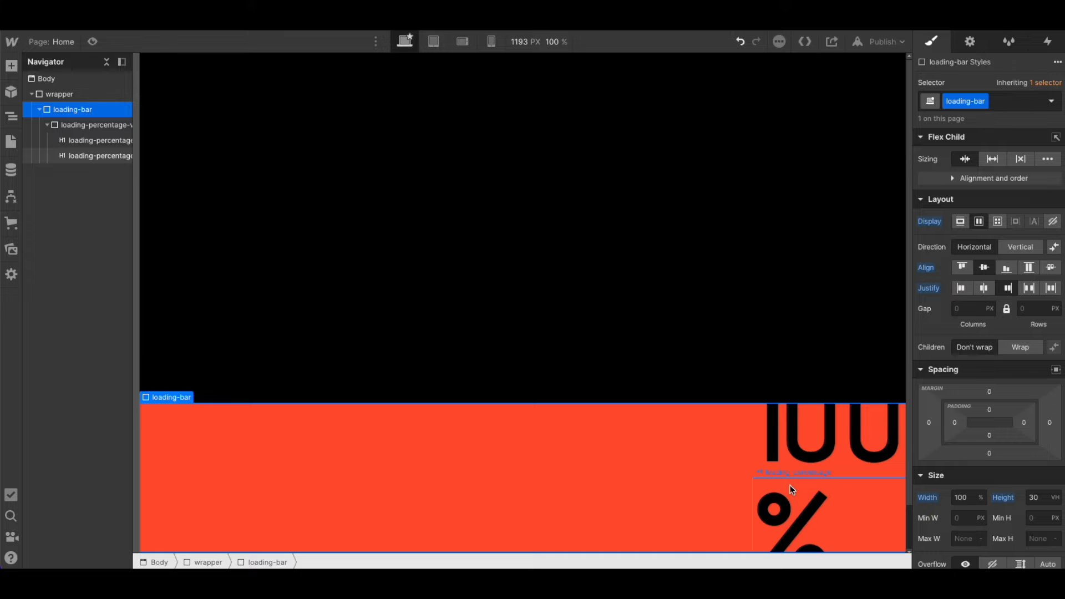
{"action": "key", "text": "Down"}
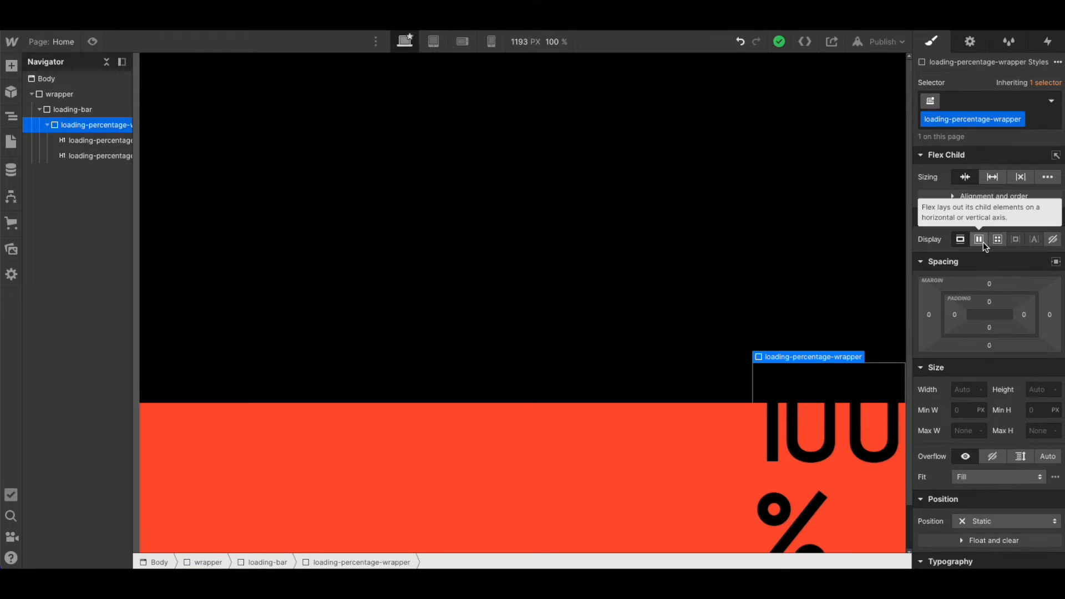
{"action": "left_click", "coordinate": [980, 240]}
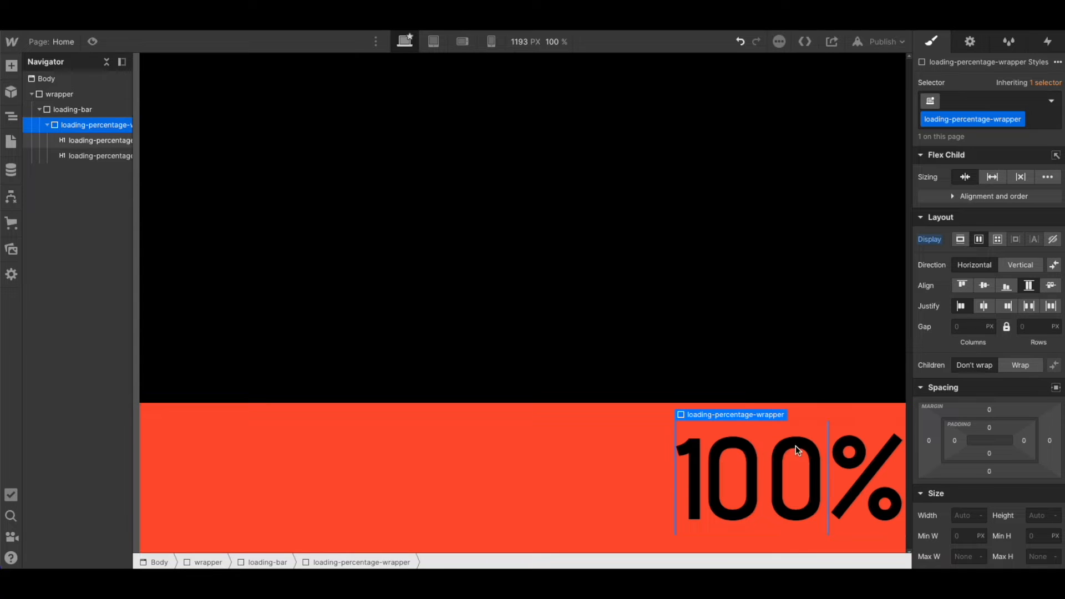
{"action": "left_click", "coordinate": [831, 456]}
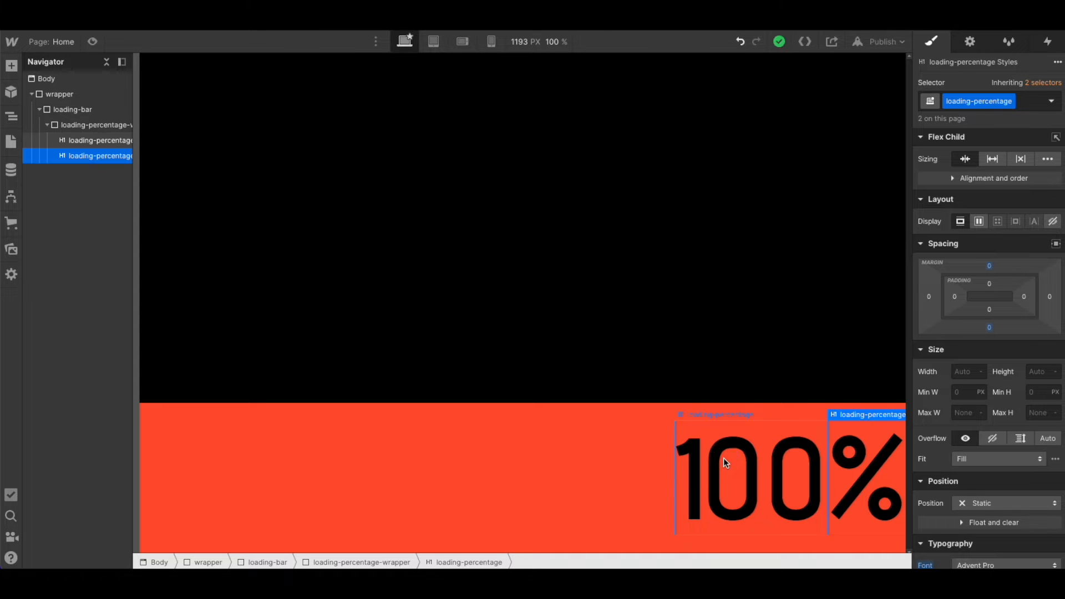
{"action": "double_click", "coordinate": [723, 458]}
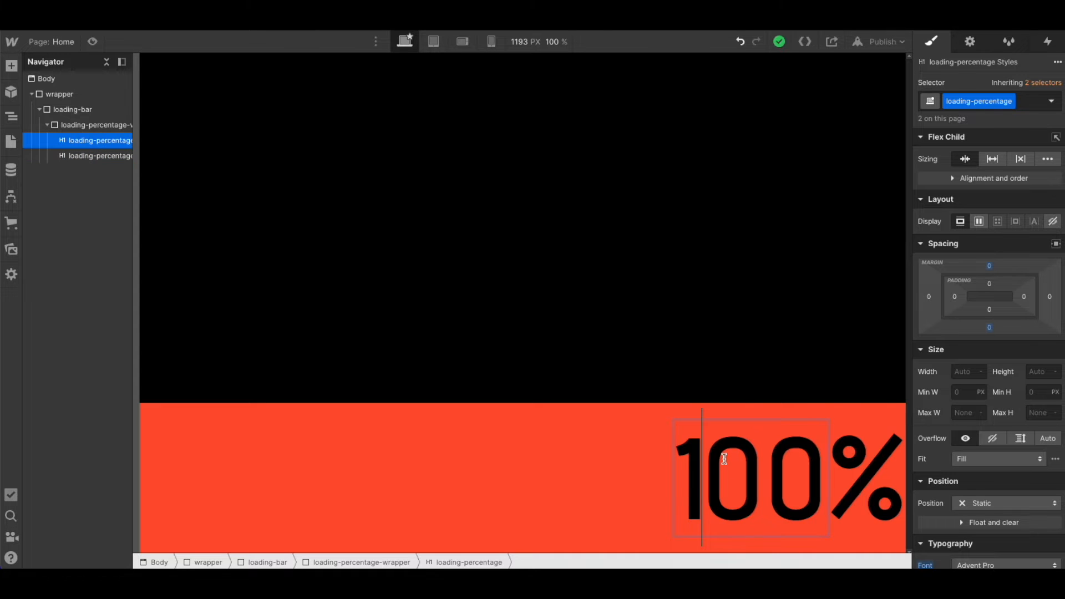
{"action": "left_click", "coordinate": [681, 468]}
{"action": "left_click_drag", "start_coordinate": [680, 469], "coordinate": [824, 474]}
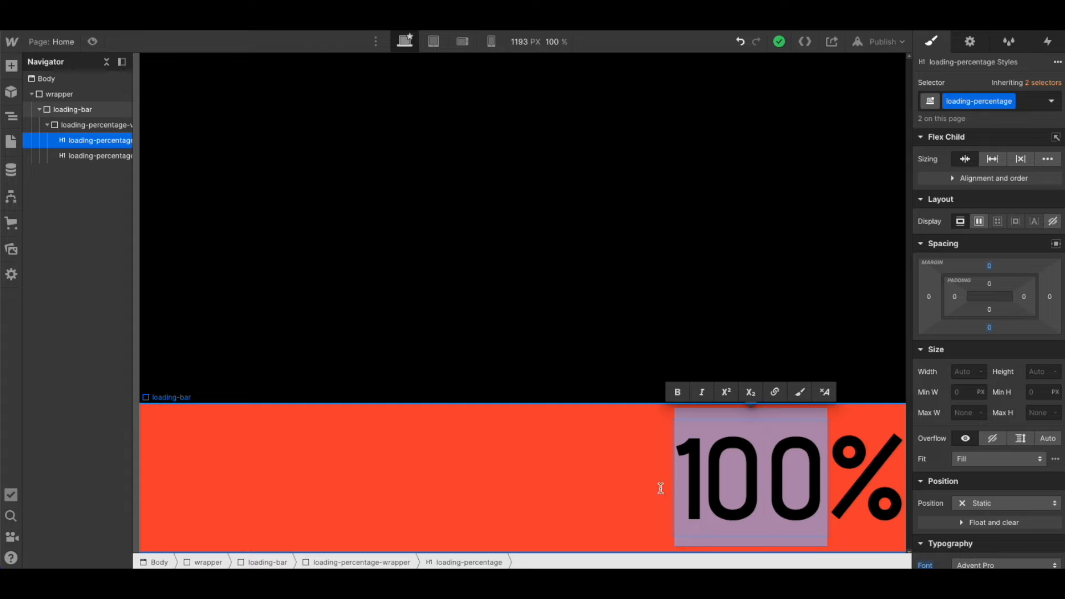
{"action": "left_click", "coordinate": [561, 489]}
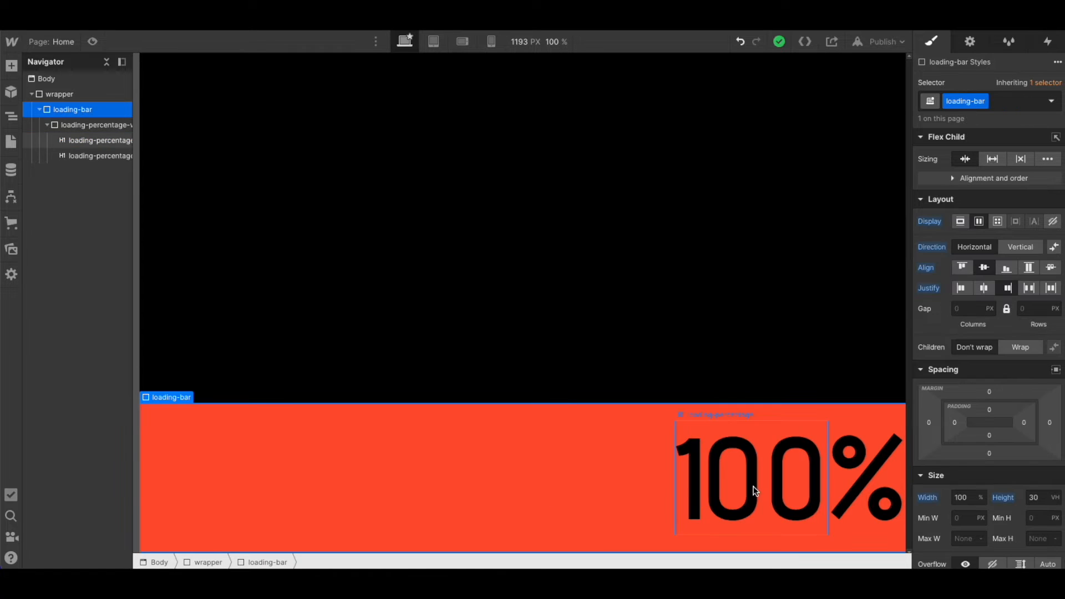
{"action": "left_click", "coordinate": [840, 472]}
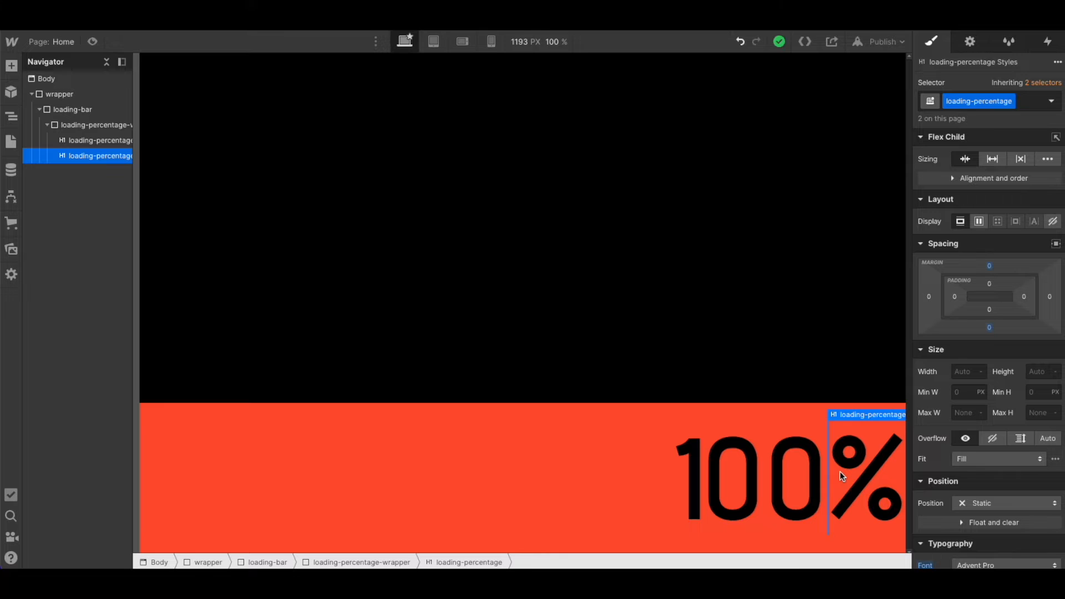
{"action": "left_click", "coordinate": [753, 508]}
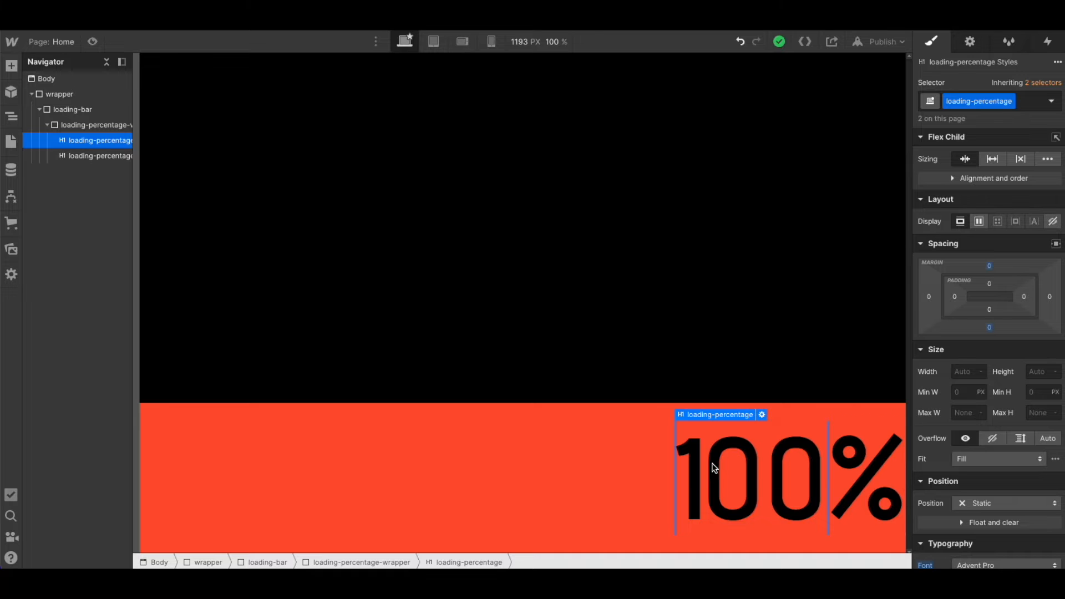
Step: Give the loading-bar 2em of padding on its right and left sides
{"action": "left_click", "coordinate": [636, 468]}
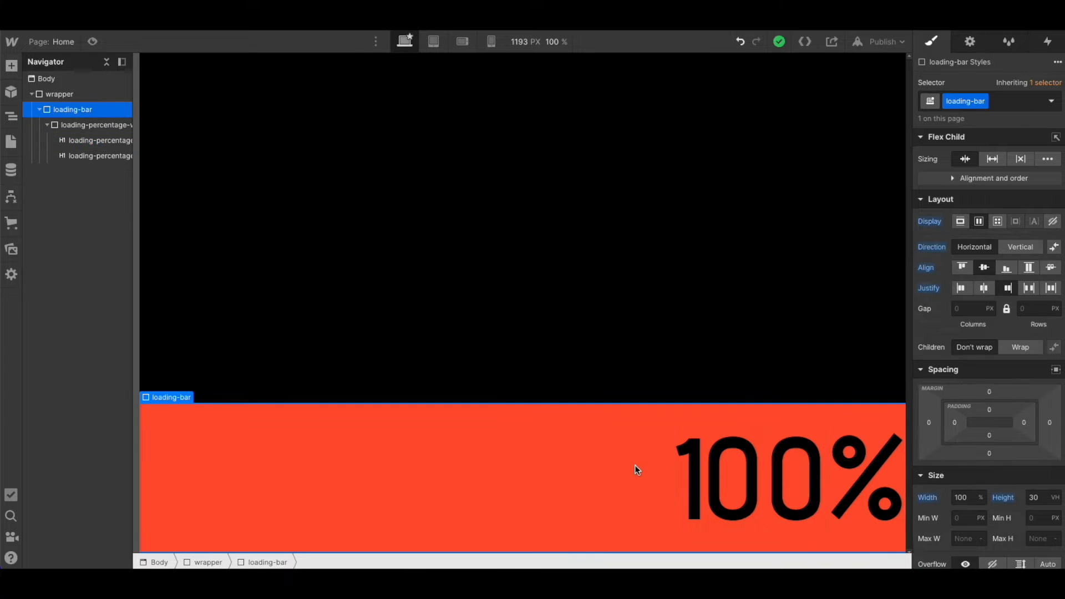
{"action": "left_click", "coordinate": [1024, 423]}
{"action": "type", "text": "2em"}
{"action": "key", "text": "Return"}
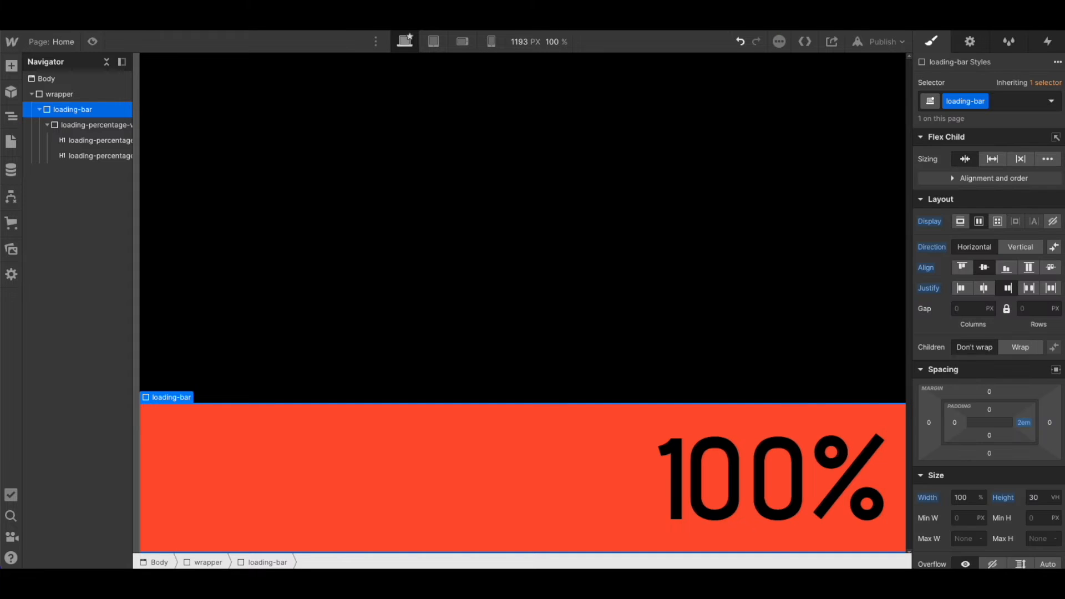
{"action": "left_click", "coordinate": [952, 425]}
{"action": "type", "text": "2em"}
{"action": "key", "text": "Return"}
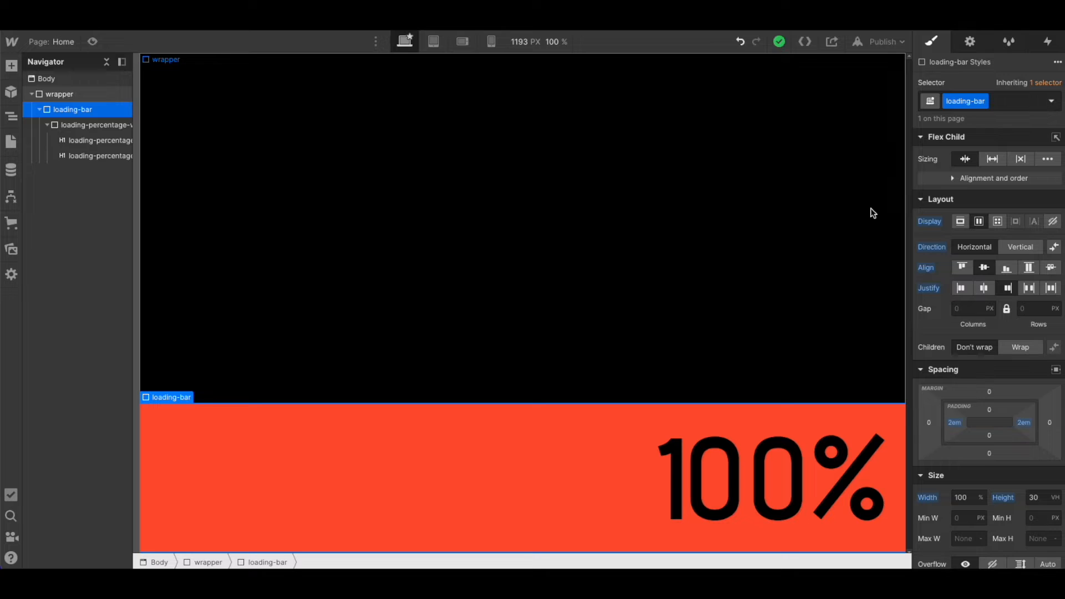
Step: Add a Page load trigger and set its action for when the page starts loading to Start an animation
{"action": "left_click", "coordinate": [1036, 43]}
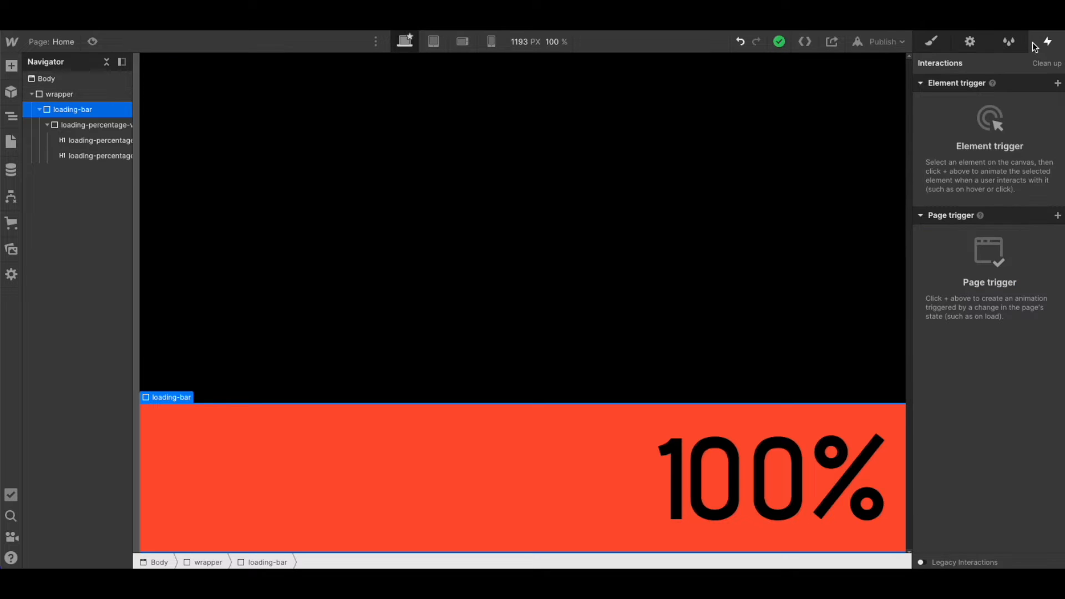
{"action": "left_click", "coordinate": [1058, 215]}
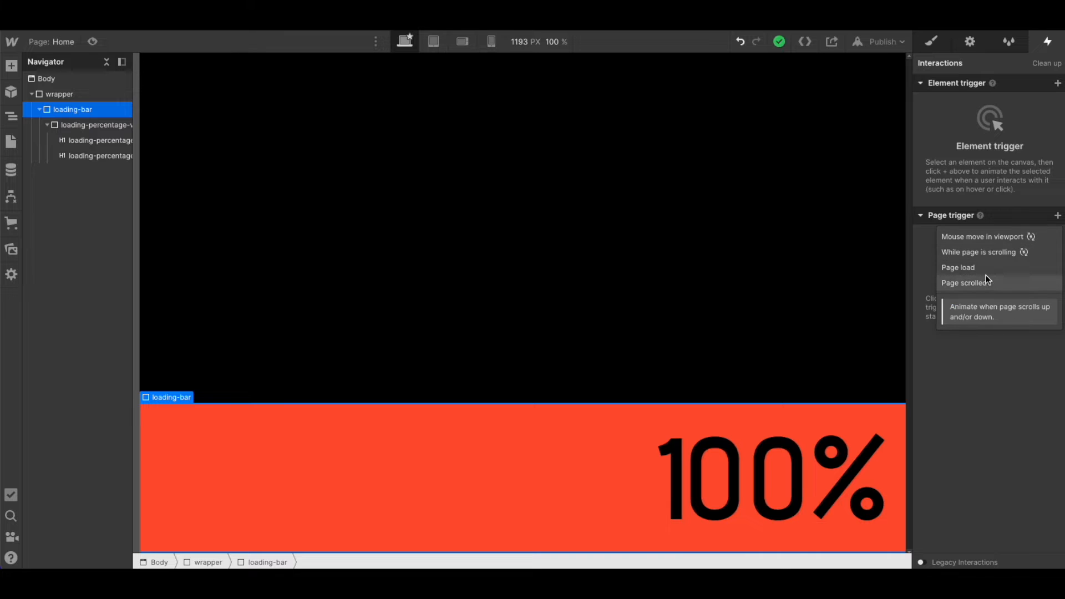
{"action": "left_click", "coordinate": [987, 279]}
{"action": "left_click", "coordinate": [1057, 86]}
{"action": "left_click", "coordinate": [1058, 235]}
{"action": "left_click", "coordinate": [1058, 216]}
{"action": "left_click", "coordinate": [1004, 263]}
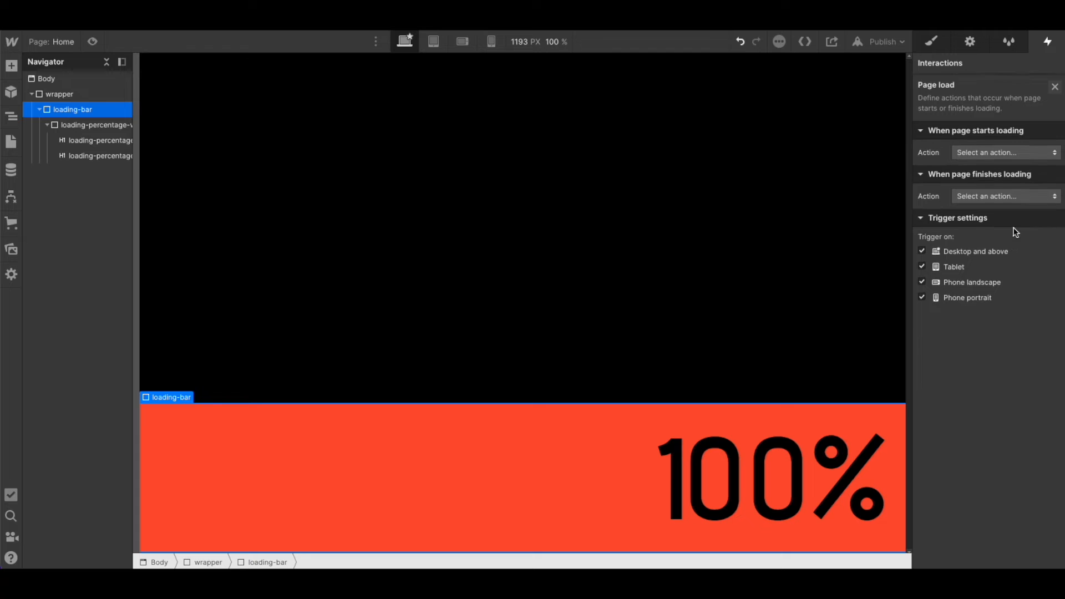
{"action": "left_click", "coordinate": [997, 155]}
{"action": "left_click", "coordinate": [996, 180]}
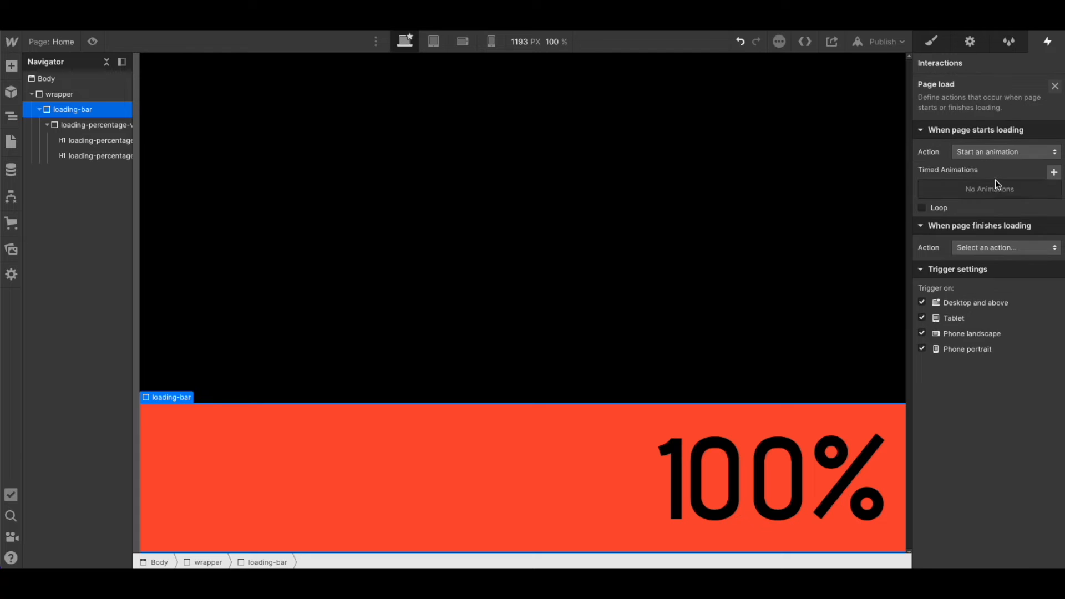
Step: Create a timed animation named "loading bar page load" for the page load trigger
{"action": "left_click", "coordinate": [1052, 173]}
{"action": "type", "text": "ladi"}
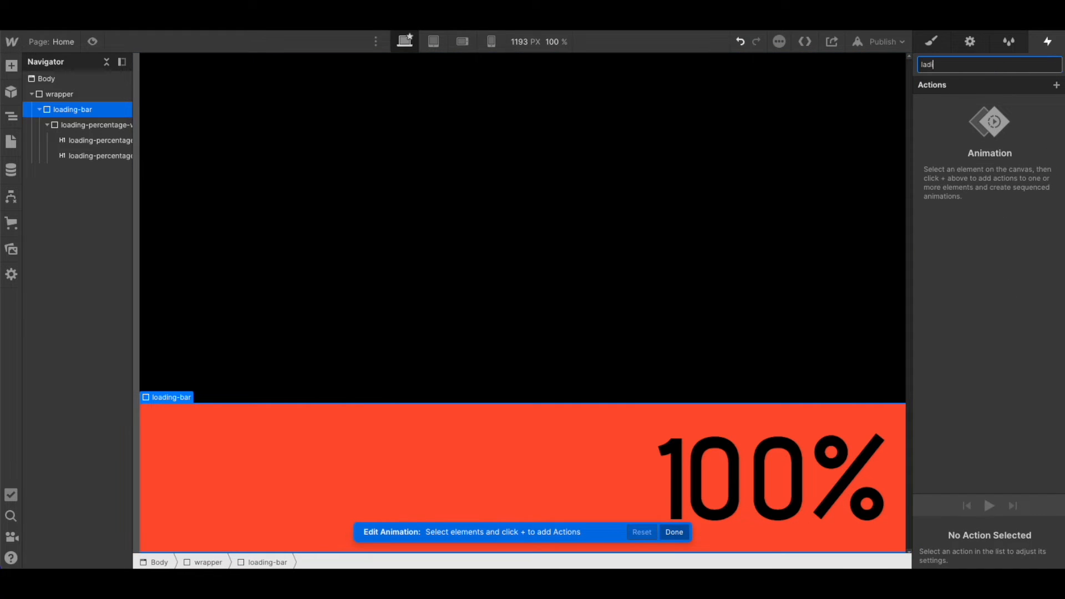
{"action": "key", "text": "BackSpace"}
{"action": "key", "text": "BackSpace"}
{"action": "key", "text": "BackSpace"}
{"action": "type", "text": "oading ba"}
{"action": "type", "text": "r page load"}
{"action": "key", "text": "Return"}
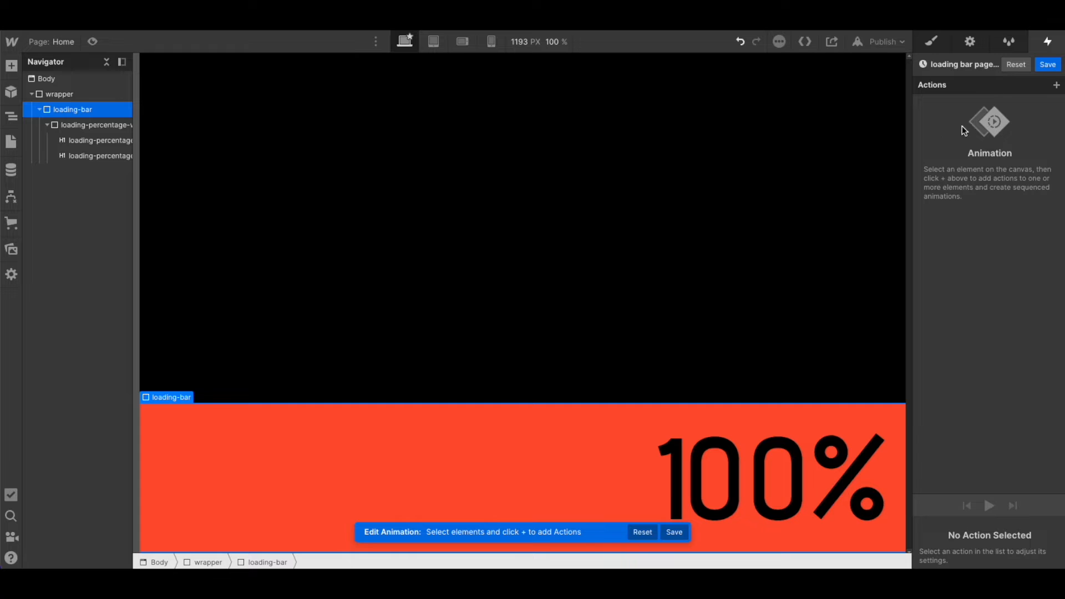
Step: Add a Size action on the loading-bar, set as initial state with a width of 30%
{"action": "left_click", "coordinate": [1057, 85]}
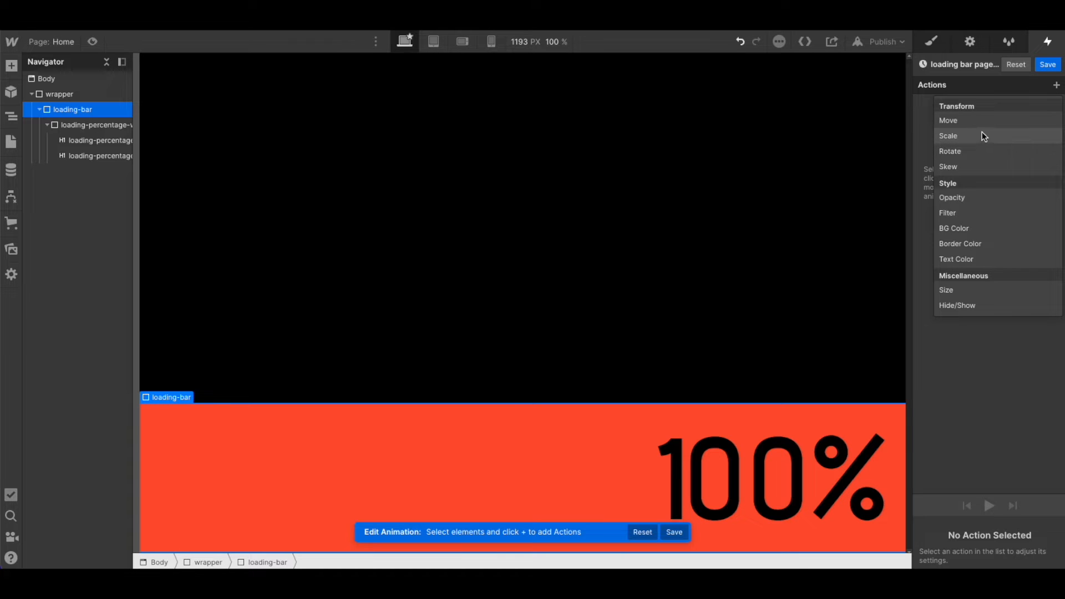
{"action": "left_click", "coordinate": [966, 291]}
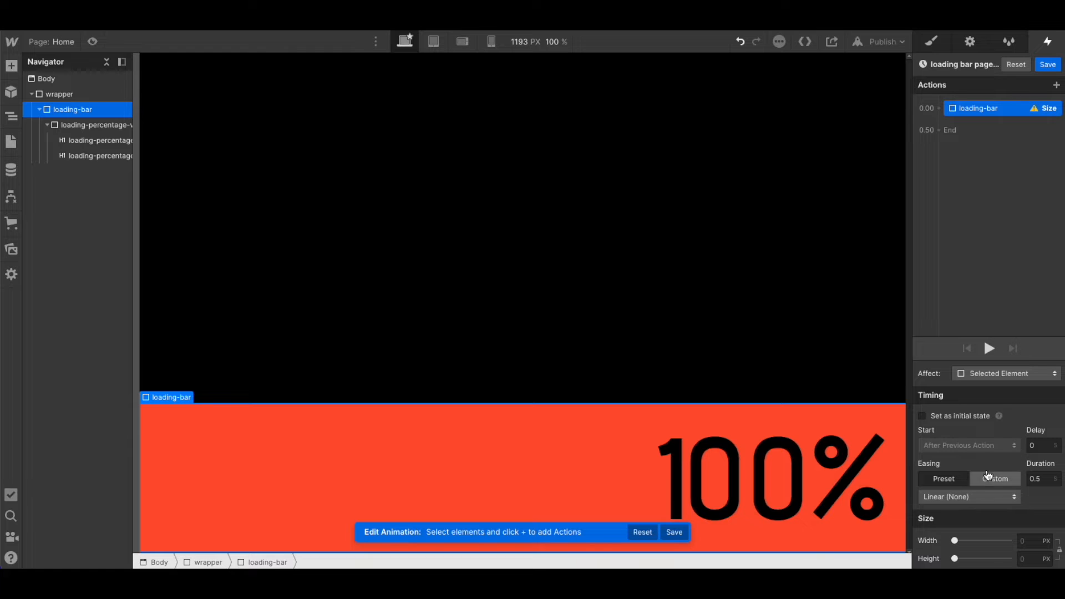
{"action": "left_click", "coordinate": [955, 416]}
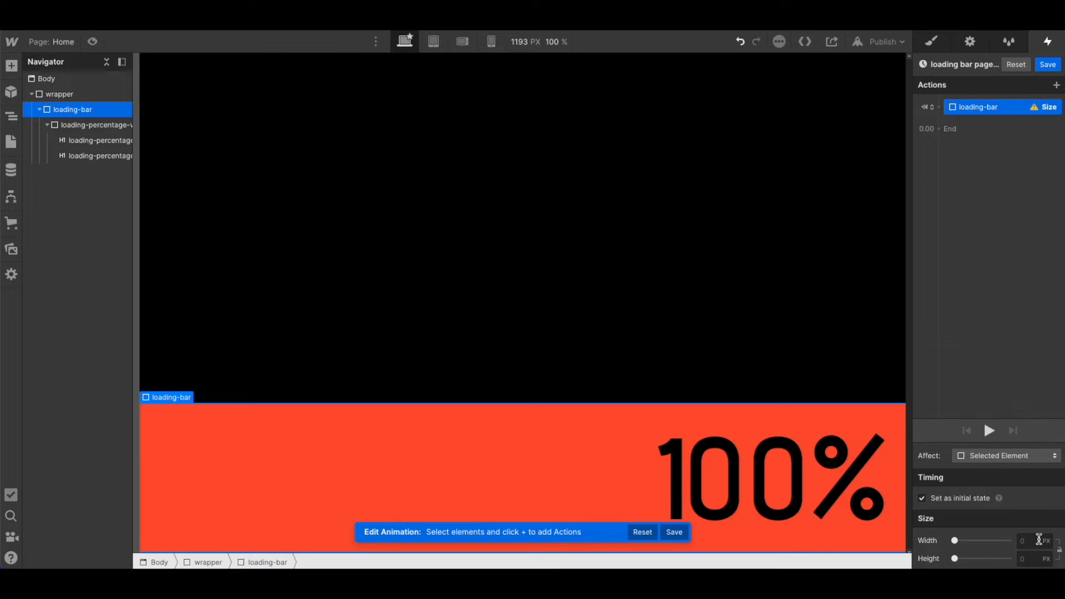
{"action": "left_click", "coordinate": [1023, 541]}
{"action": "type", "text": "30%"}
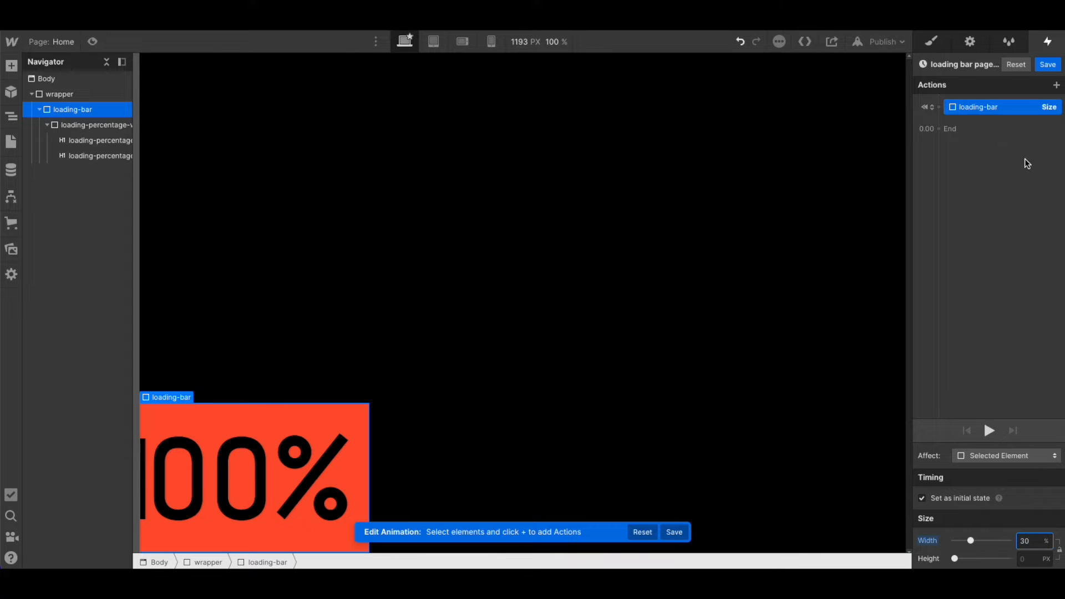
Step: Add a second Size action on the loading-bar with a width of 100%
{"action": "left_click", "coordinate": [962, 132]}
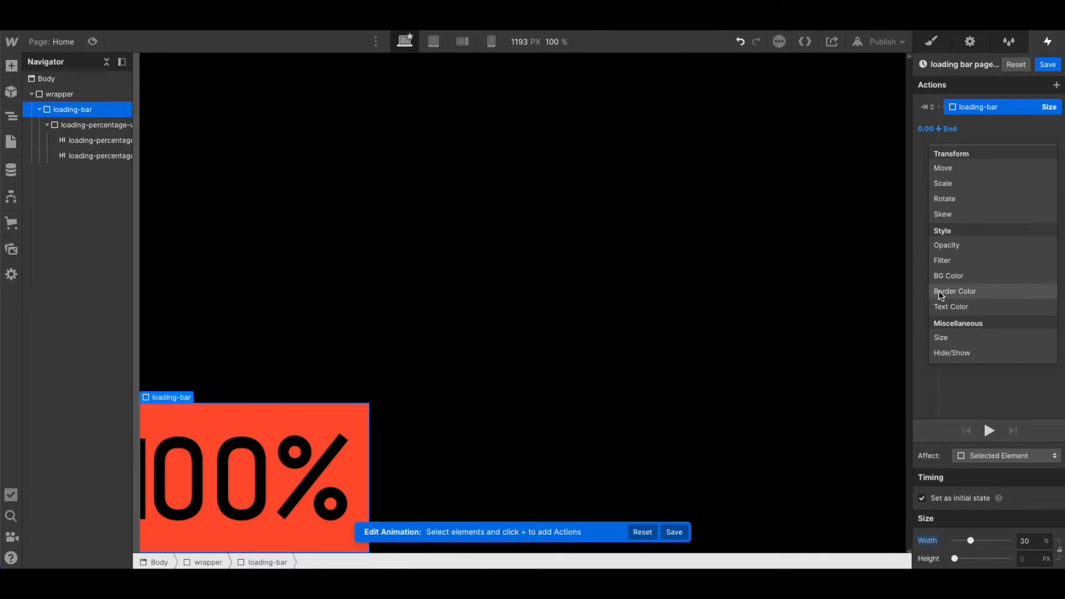
{"action": "left_click", "coordinate": [941, 337]}
{"action": "left_click", "coordinate": [1025, 541]}
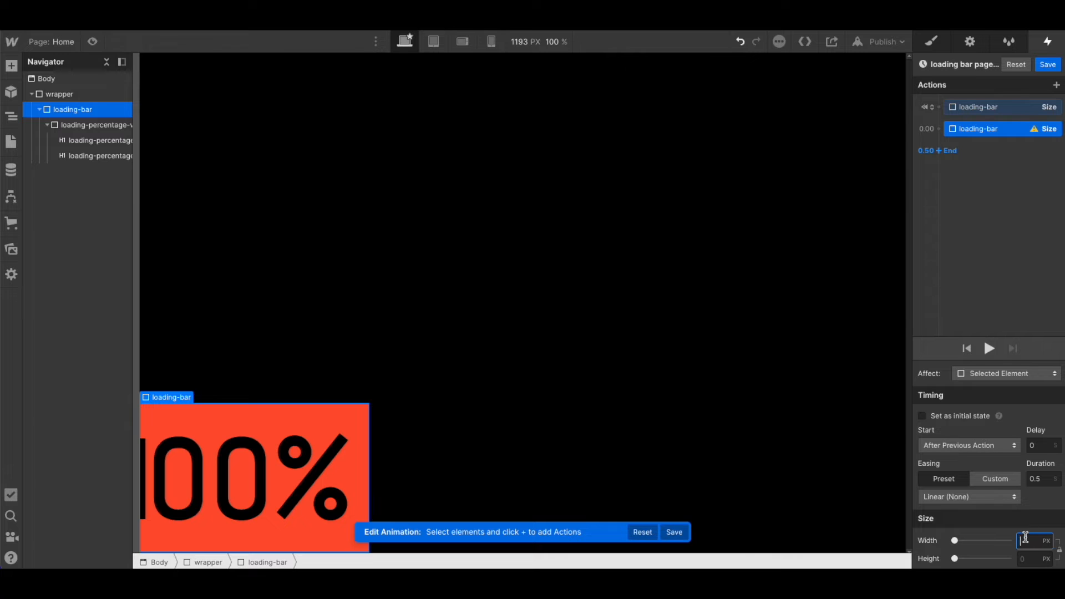
{"action": "type", "text": "100%"}
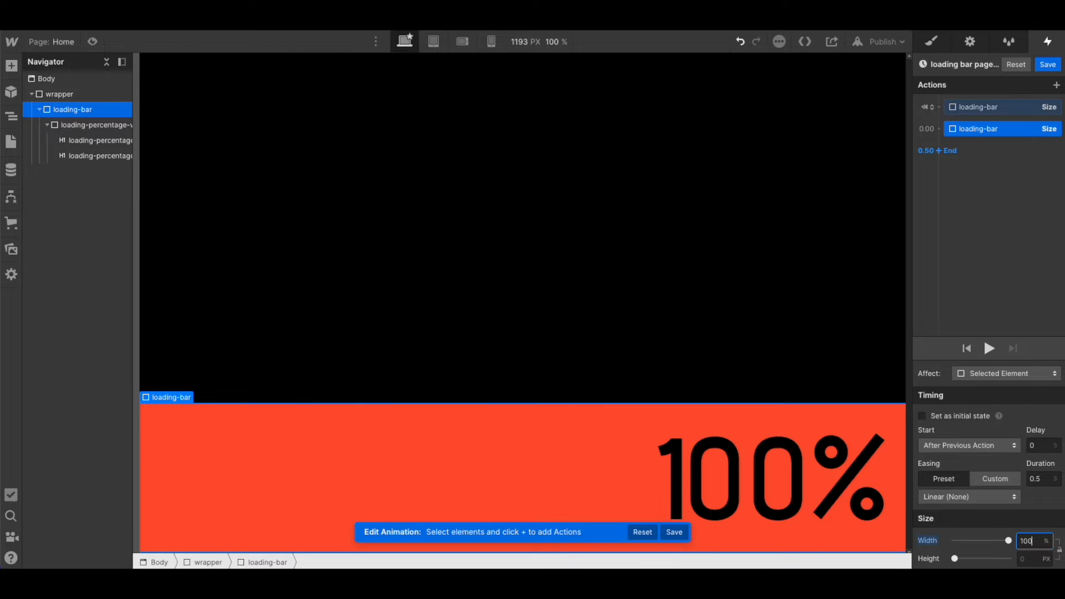
Step: Make the second size action affect the loading-bar class and preview the animation
{"action": "left_click", "coordinate": [983, 373]}
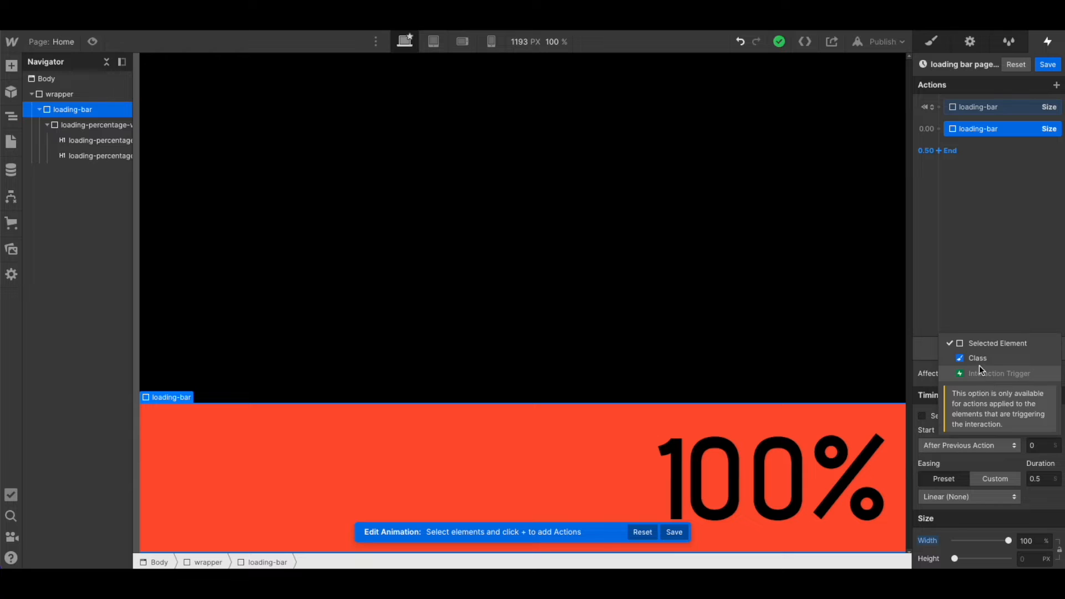
{"action": "left_click", "coordinate": [979, 357]}
{"action": "left_click", "coordinate": [990, 263]}
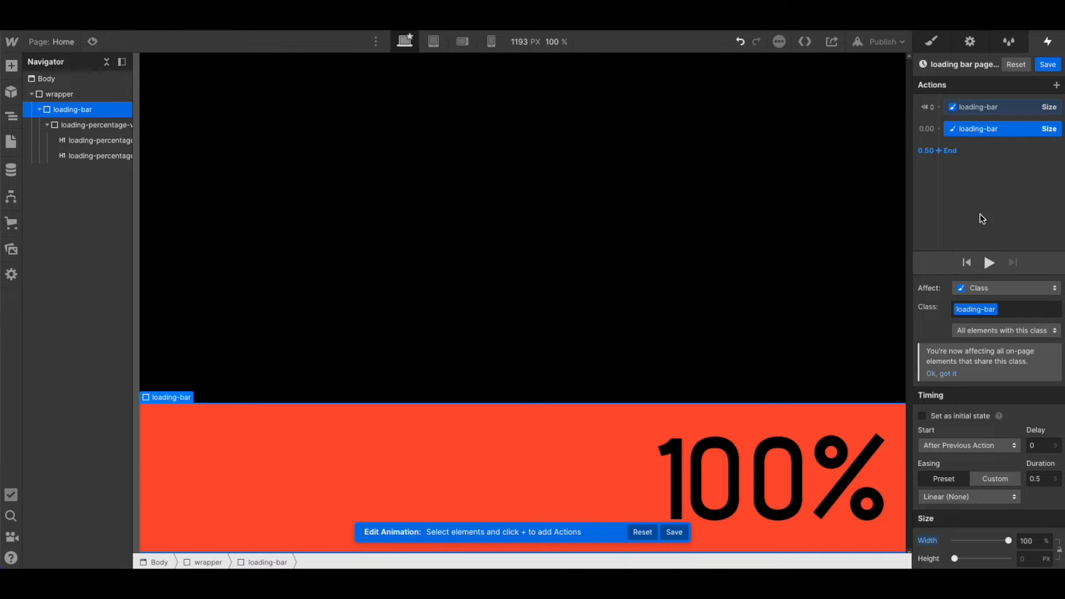
Step: Try durations of 2 and 2.5 seconds on the loading-bar's 100% size action, previewing the animation with each
{"action": "left_click", "coordinate": [1036, 481]}
{"action": "type", "text": "2"}
{"action": "left_click", "coordinate": [990, 262]}
{"action": "left_click", "coordinate": [1040, 477]}
{"action": "type", "text": "2.5"}
{"action": "left_click", "coordinate": [989, 262]}
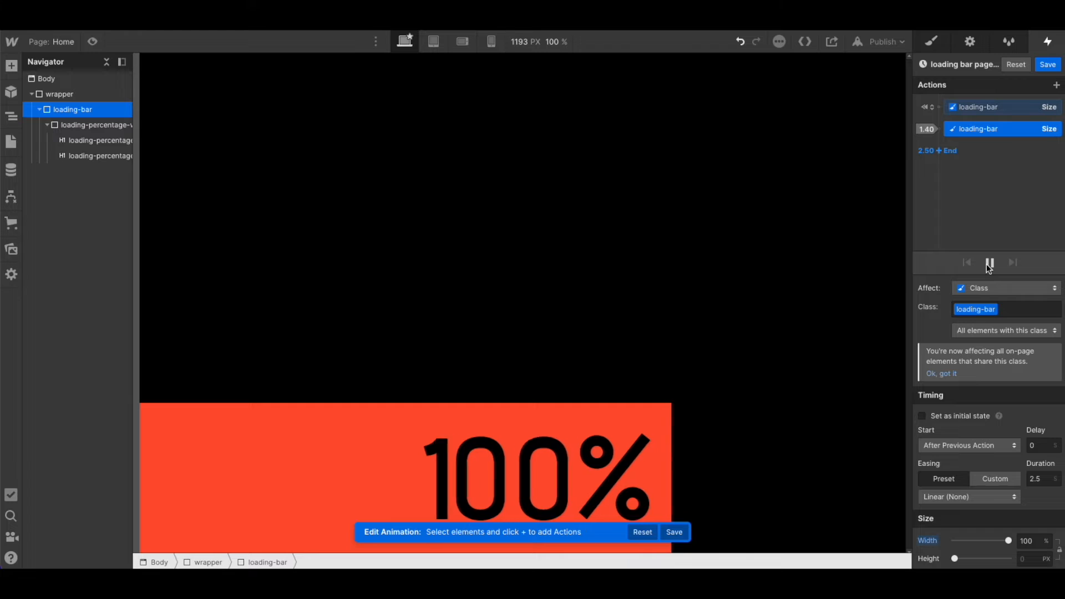
Step: Set the duration of the loading-bar's 100% size action to 2 seconds and preview the animation
{"action": "left_click", "coordinate": [1045, 476]}
{"action": "type", "text": "2"}
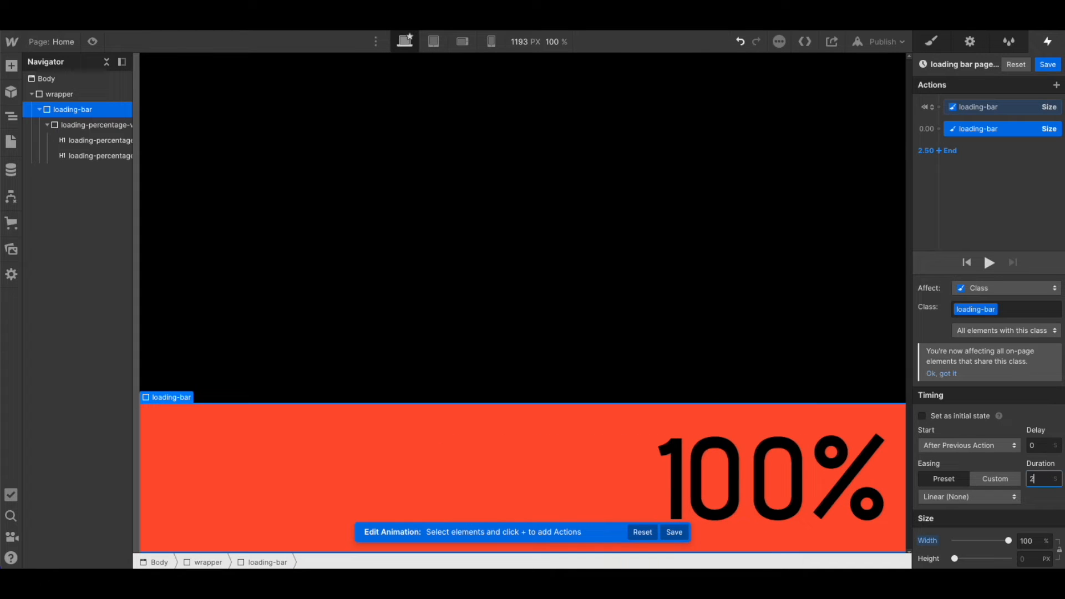
{"action": "left_click", "coordinate": [989, 262]}
Step: Leave the animation editor and open the Home page's settings at the custom code field before the </body> tag
{"action": "left_click", "coordinate": [761, 458]}
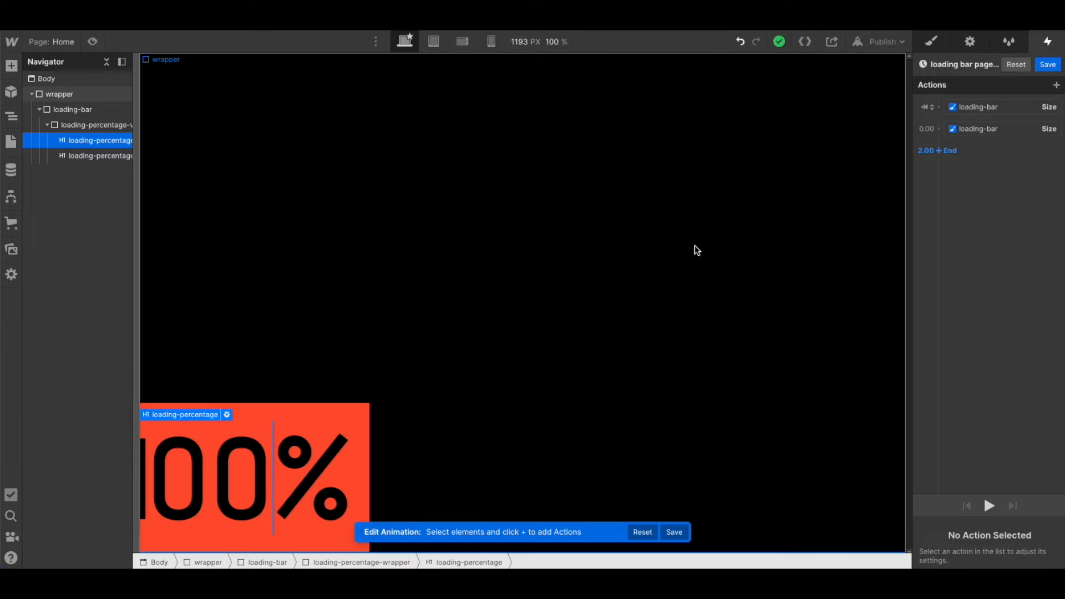
{"action": "left_click", "coordinate": [932, 41]}
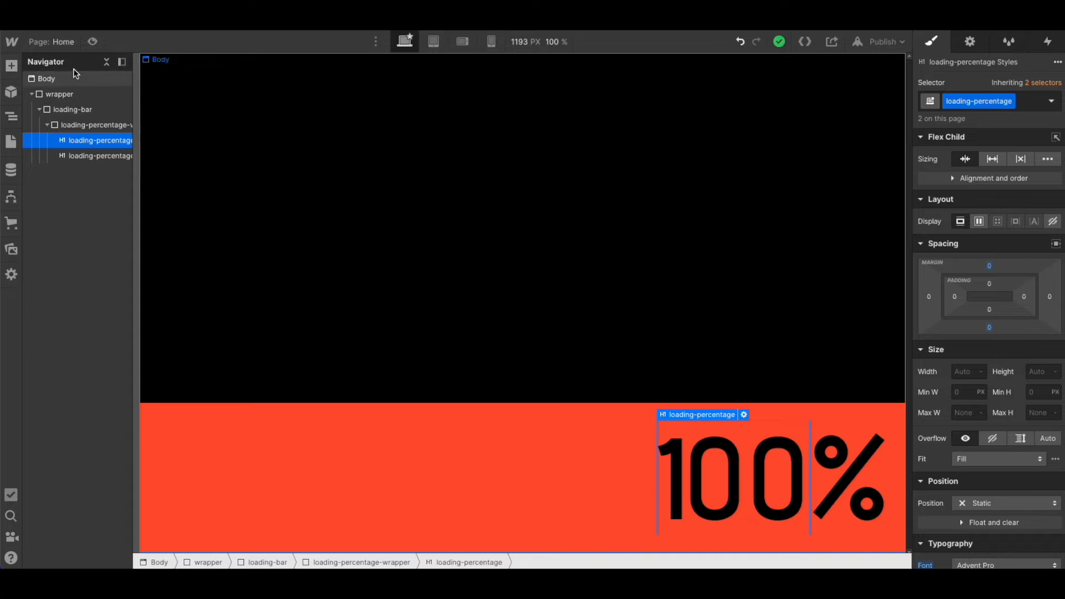
{"action": "left_click", "coordinate": [69, 45]}
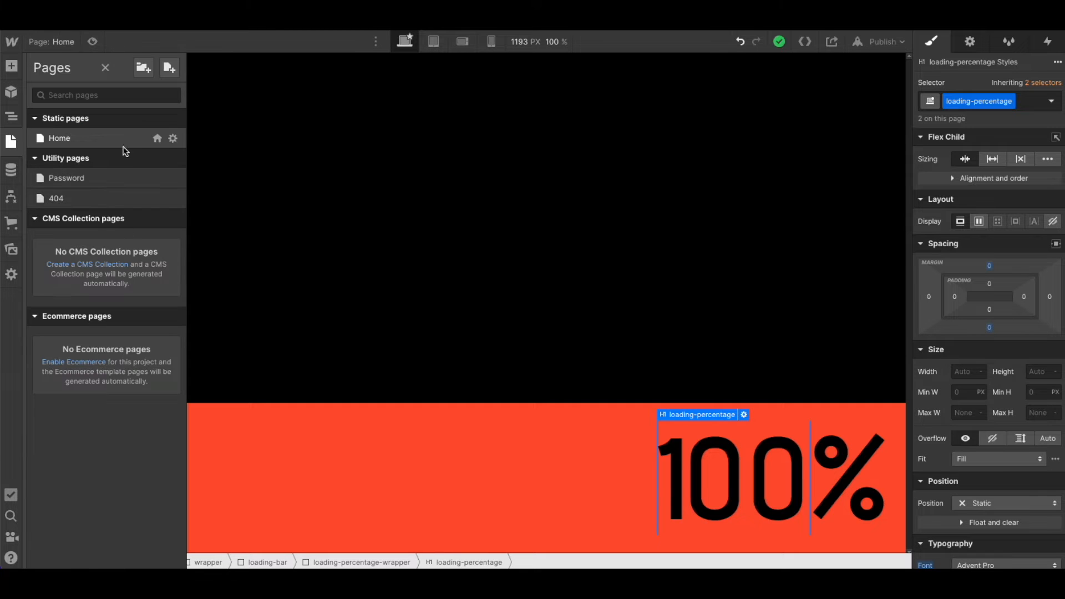
{"action": "left_click", "coordinate": [173, 137]}
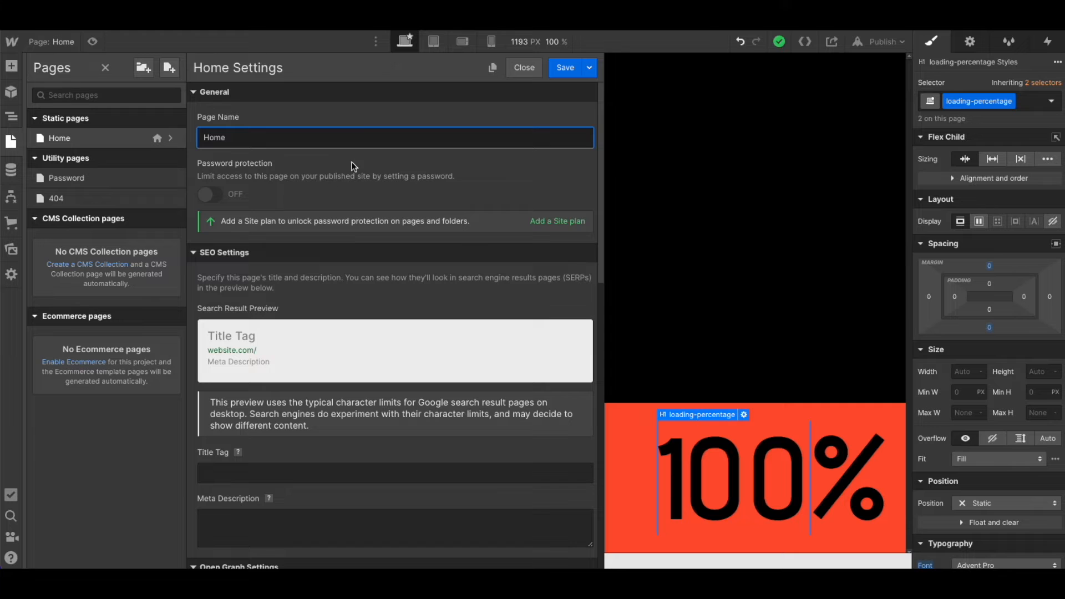
{"action": "scroll", "coordinate": [408, 235], "scroll_direction": "down", "scroll_amount": 10}
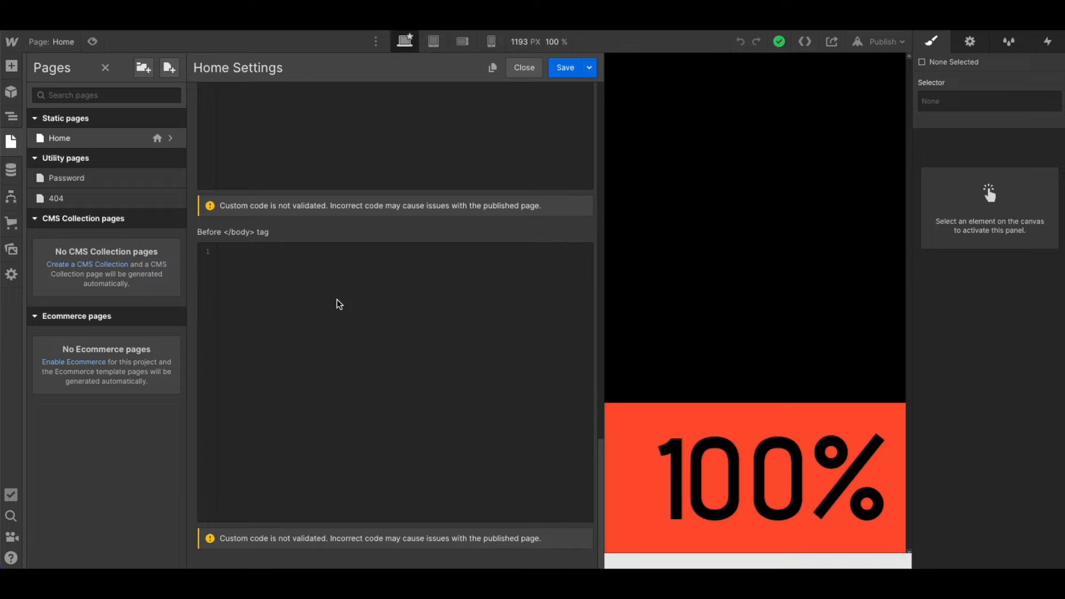
Step: Paste the jQuery, waypoints and counterUp scripts before the </body> tag, targeting .loading-percentage with delay 10 and time 2000
{"action": "scroll", "coordinate": [340, 308], "scroll_direction": "up", "scroll_amount": 5}
{"action": "scroll", "coordinate": [389, 344], "scroll_direction": "down", "scroll_amount": 4}
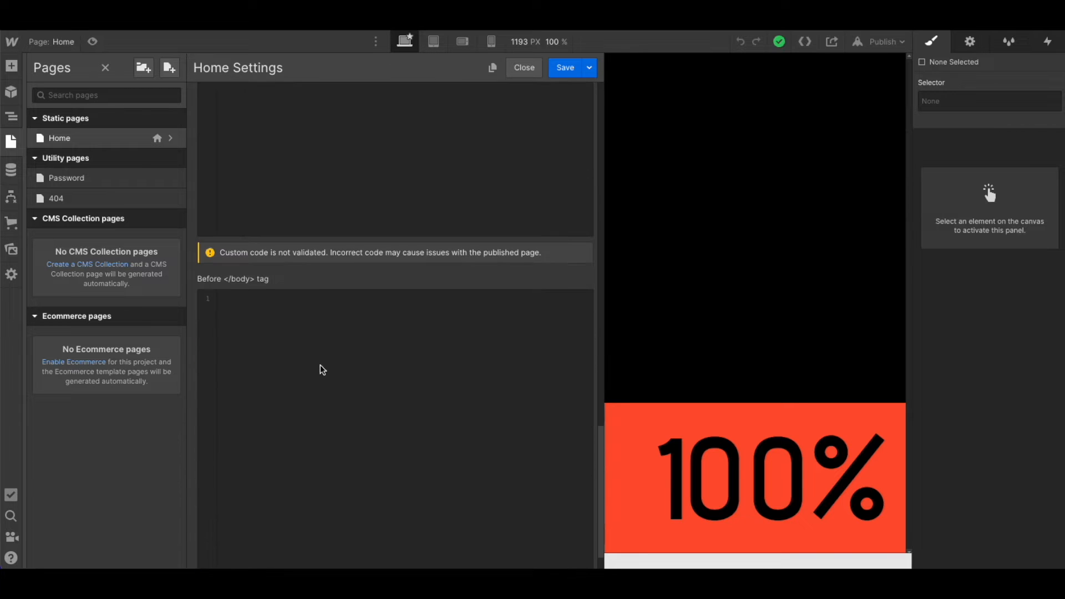
{"action": "left_click", "coordinate": [270, 319]}
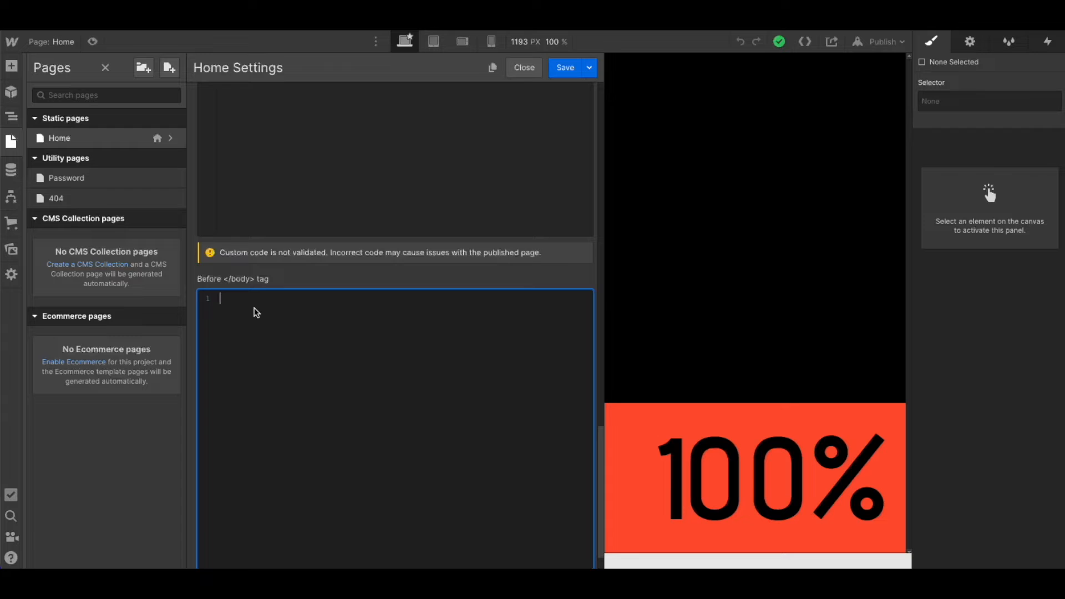
{"action": "key", "text": "ctrl+v"}
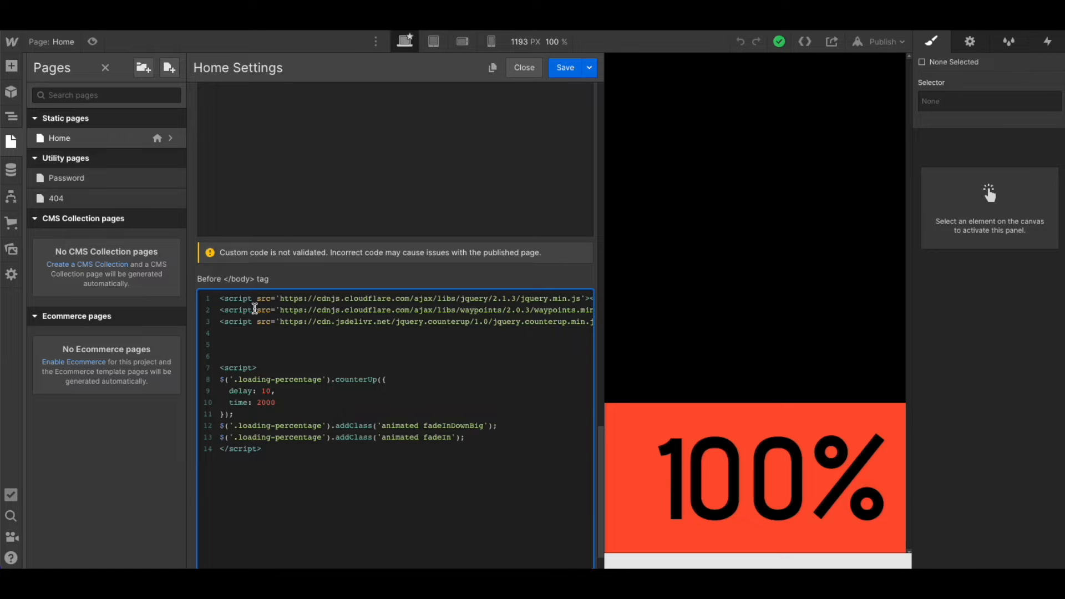
Step: Check the loading-percentage class name in the pasted script and save the Home page settings
{"action": "left_click_drag", "start_coordinate": [285, 355], "coordinate": [272, 378]}
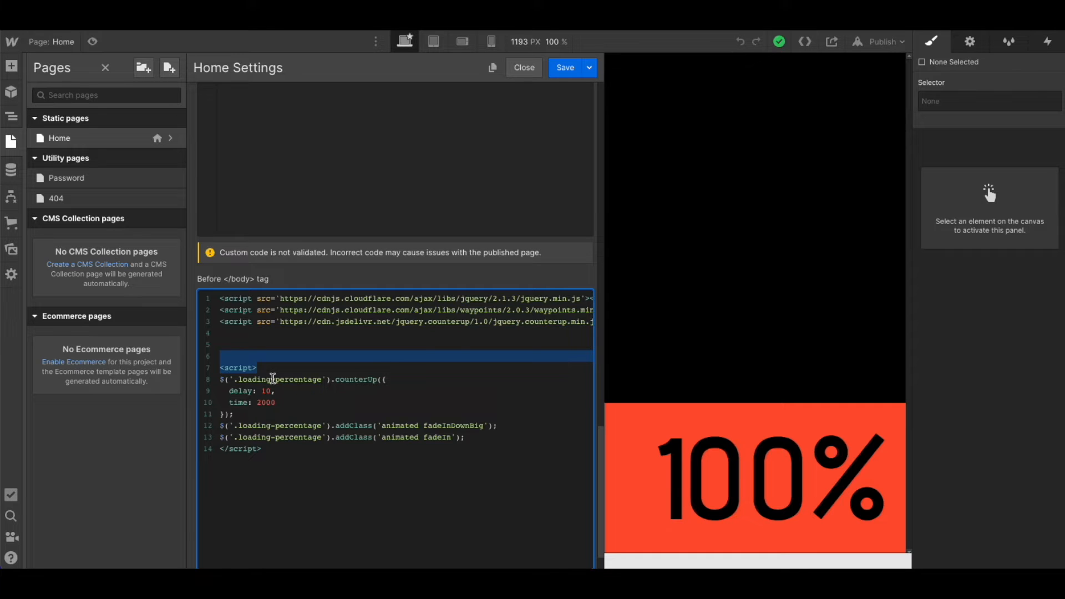
{"action": "left_click", "coordinate": [273, 377]}
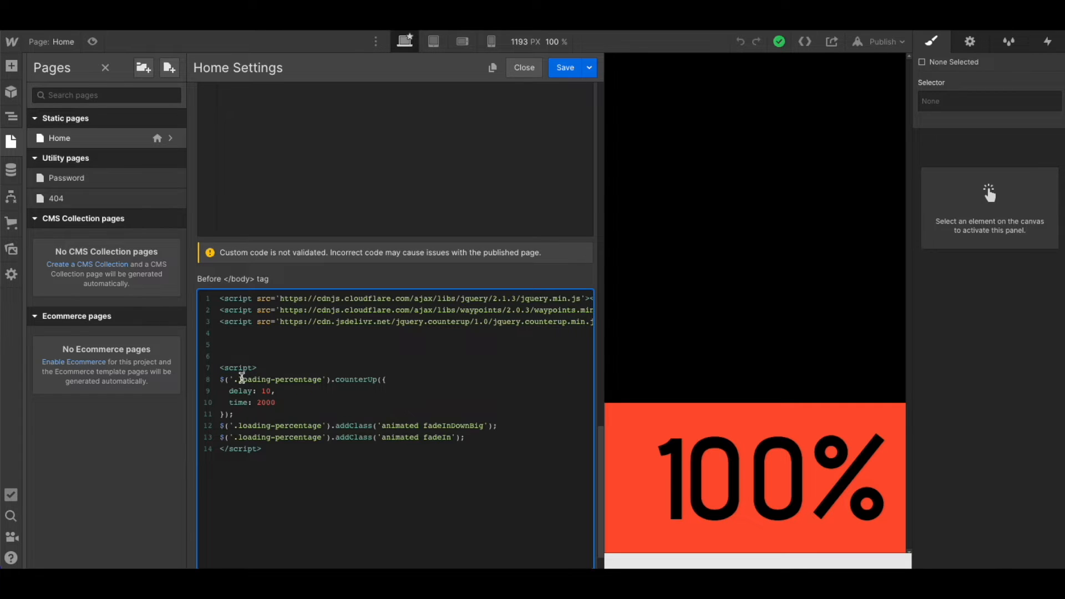
{"action": "left_click", "coordinate": [239, 379]}
{"action": "left_click_drag", "start_coordinate": [239, 379], "coordinate": [322, 380]}
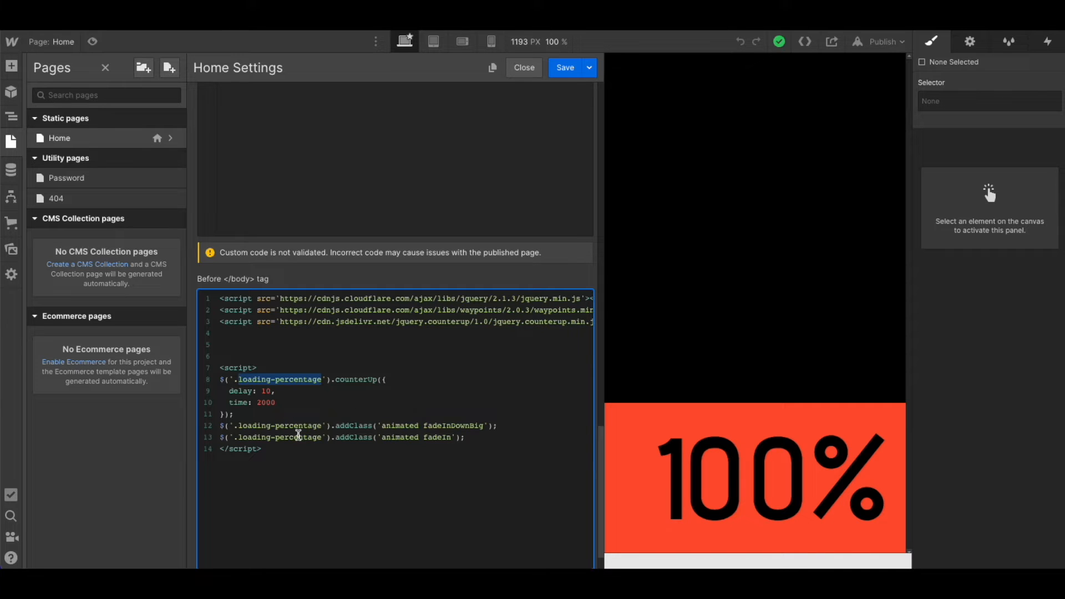
{"action": "left_click", "coordinate": [297, 433]}
{"action": "left_click", "coordinate": [571, 70]}
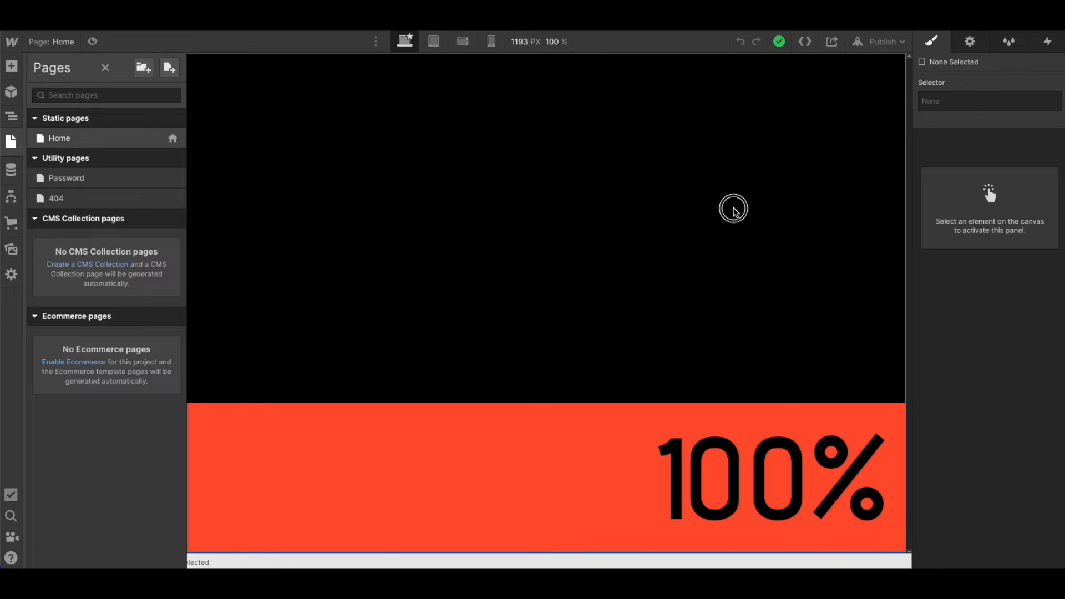
Step: Publish the site to youtube-245604.webflow.io, inspect the percentage counter on the live page and close that page
{"action": "left_click", "coordinate": [733, 211]}
{"action": "left_click", "coordinate": [885, 42]}
{"action": "left_click", "coordinate": [858, 198]}
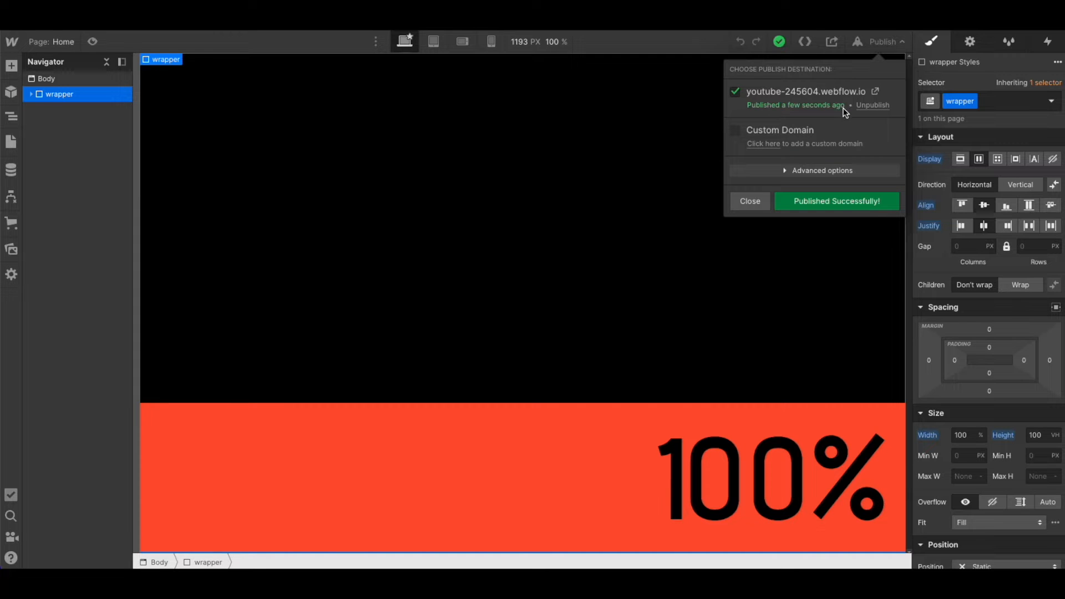
{"action": "left_click", "coordinate": [870, 92]}
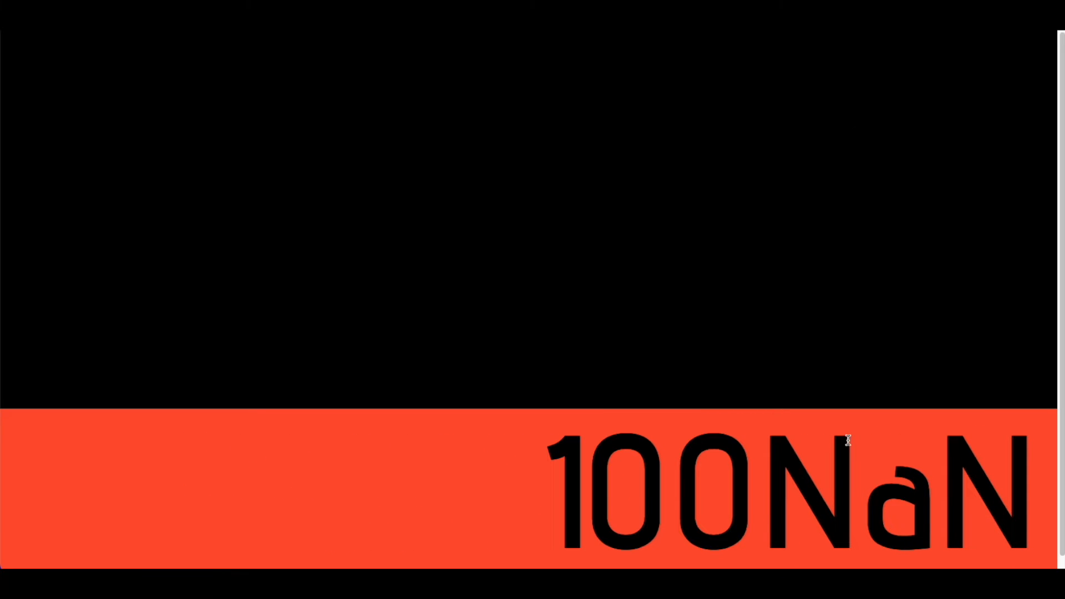
{"action": "left_click_drag", "start_coordinate": [797, 447], "coordinate": [1001, 471]}
{"action": "left_click", "coordinate": [871, 347]}
{"action": "key", "text": "ctrl+w"}
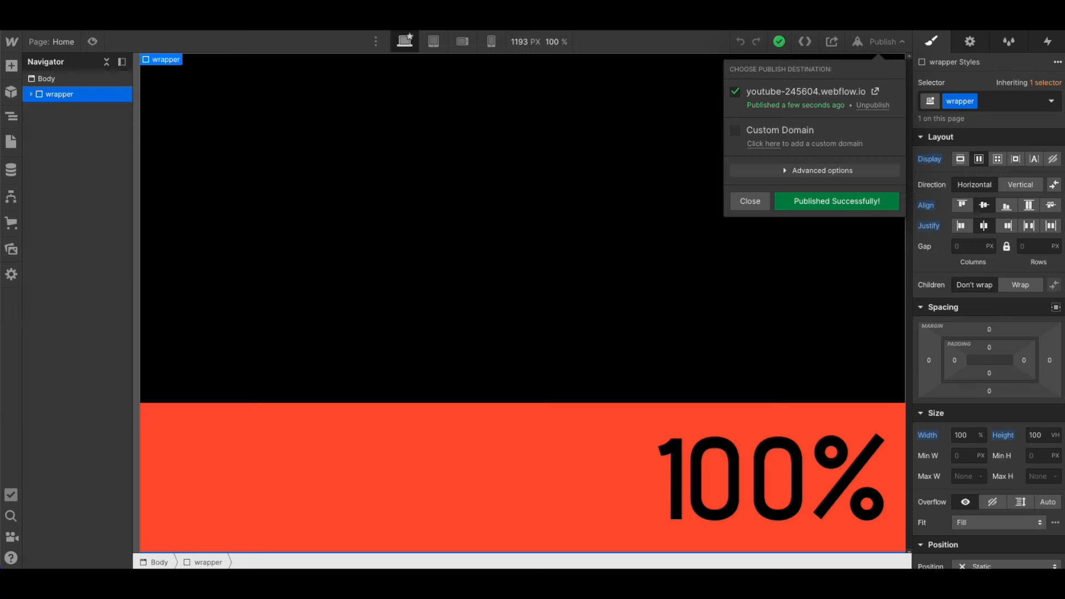
Step: Duplicate the % heading's class, rename the copy percentage-sign and publish the site again
{"action": "left_click", "coordinate": [833, 468]}
{"action": "left_click", "coordinate": [833, 478]}
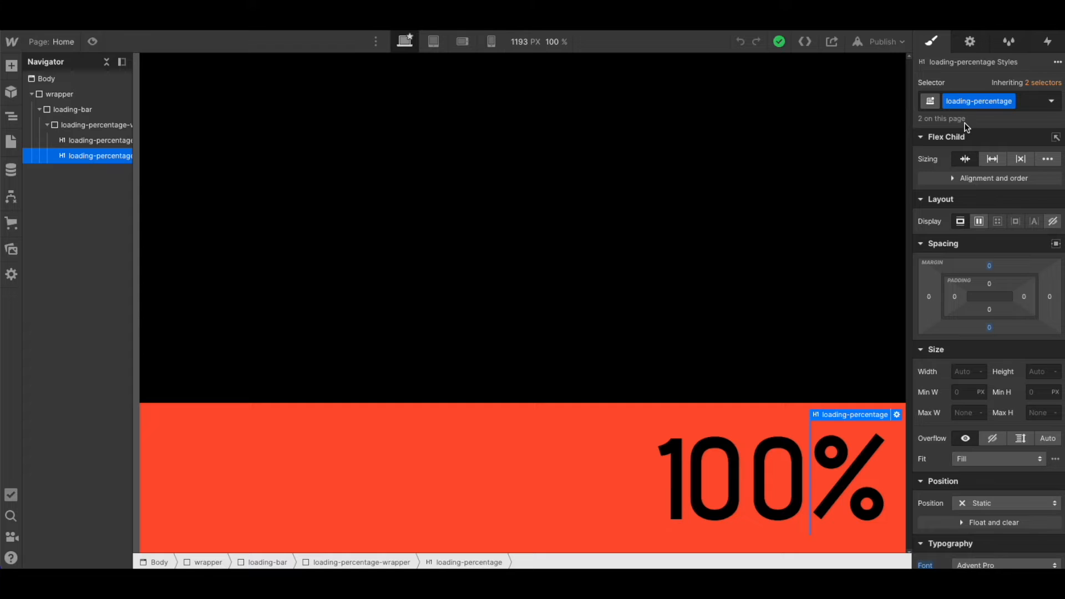
{"action": "left_click", "coordinate": [1010, 102]}
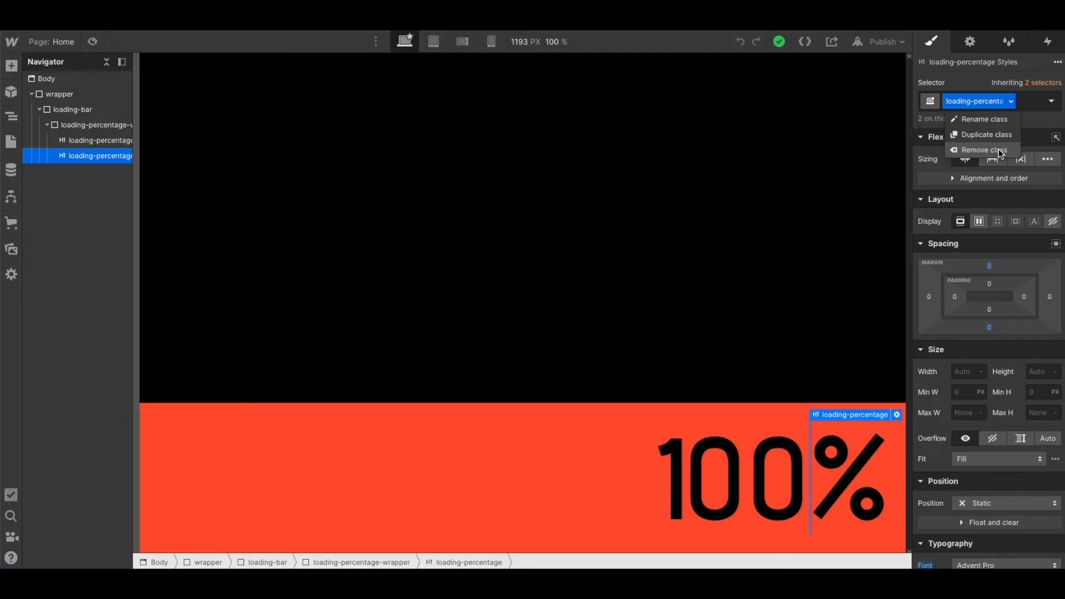
{"action": "left_click", "coordinate": [995, 131]}
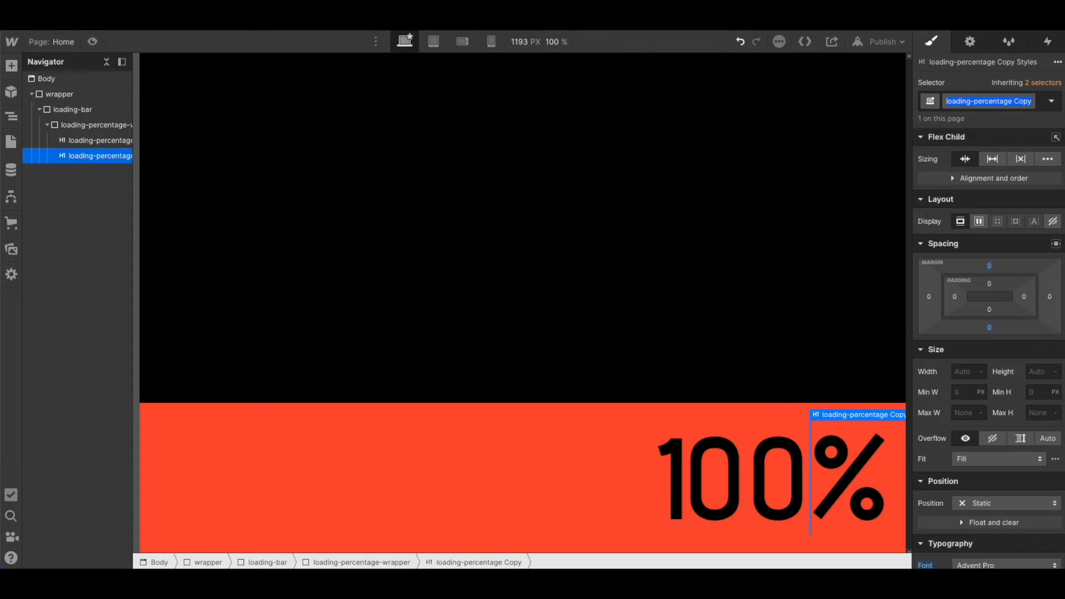
{"action": "type", "text": "percentage-sign"}
{"action": "key", "text": "Return"}
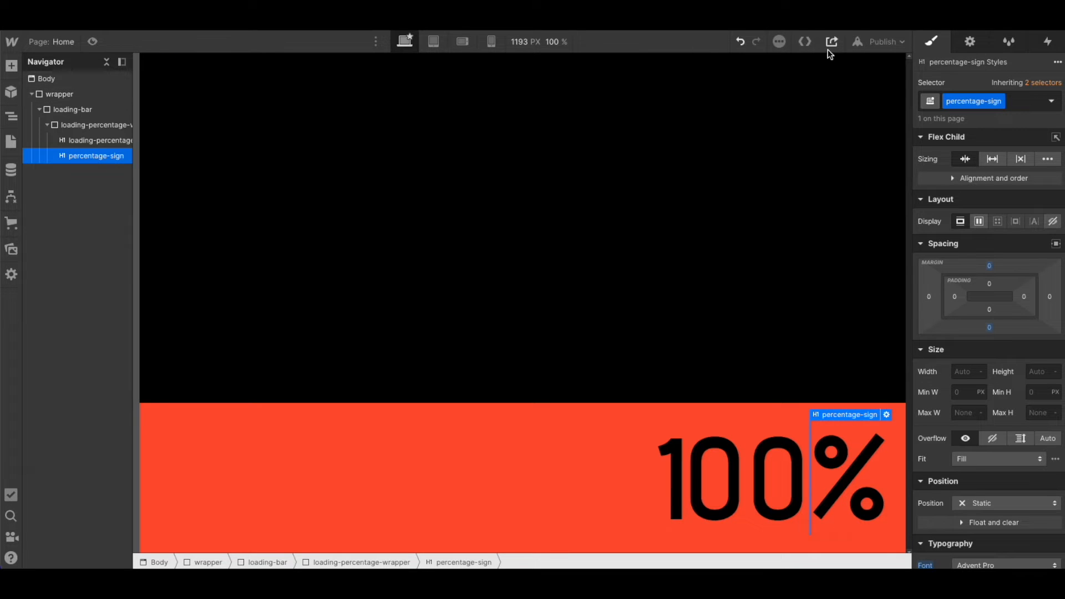
{"action": "left_click", "coordinate": [867, 43]}
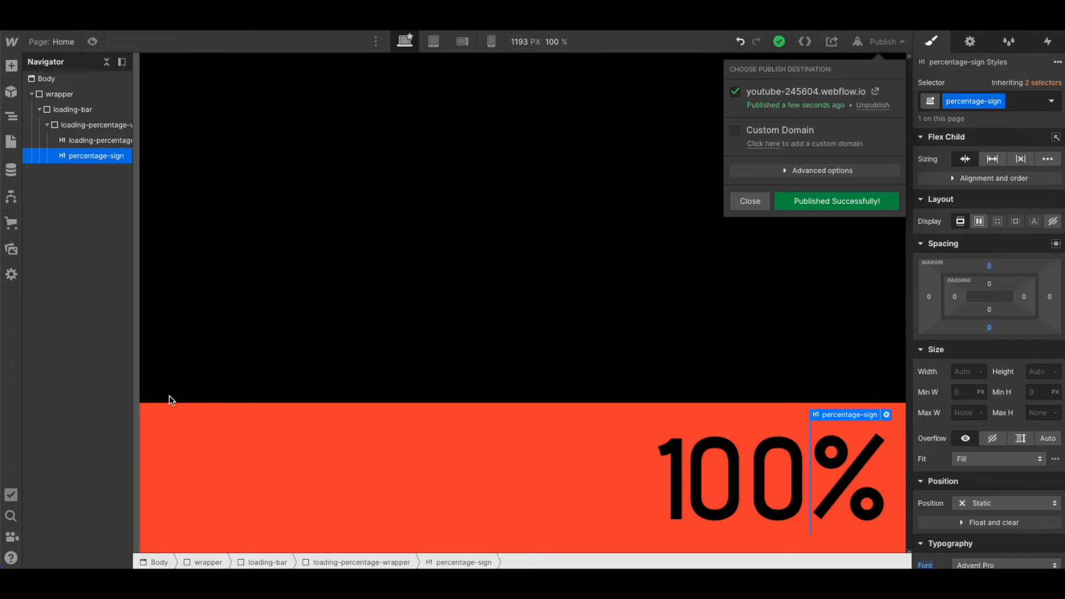
Step: Set the duration of the loading-bar's 100% size action to 3 seconds in the loading bar page load animation
{"action": "left_click", "coordinate": [341, 479]}
{"action": "left_click", "coordinate": [341, 444]}
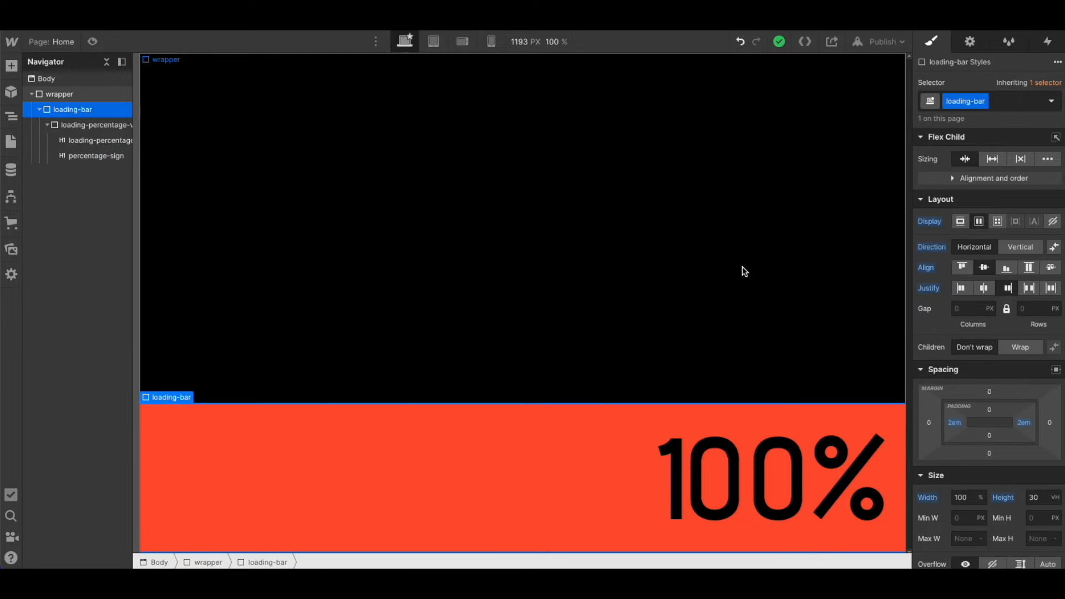
{"action": "left_click", "coordinate": [1048, 42]}
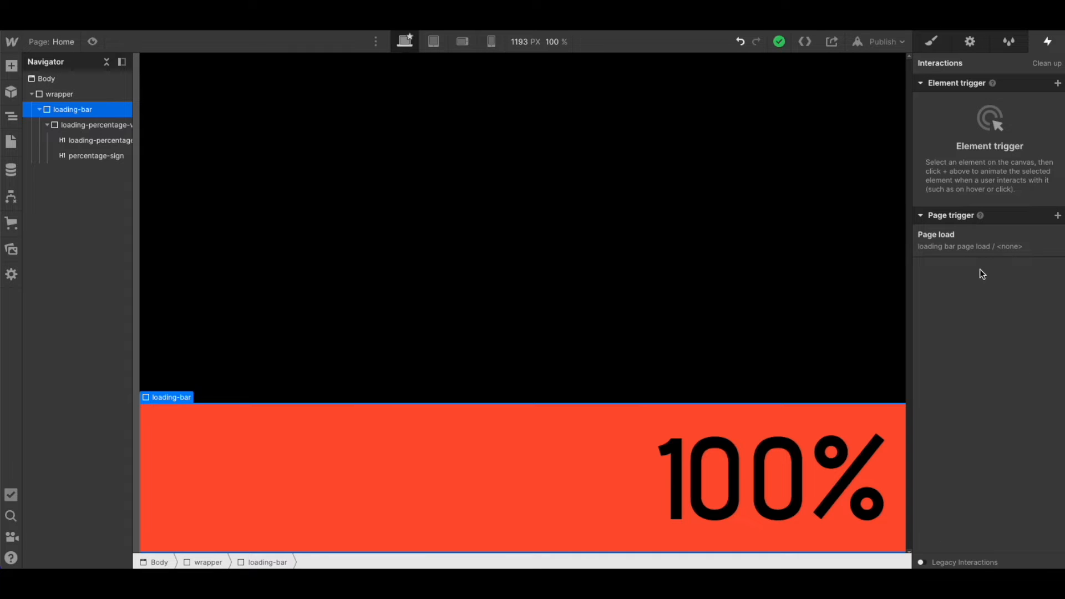
{"action": "left_click", "coordinate": [978, 241]}
{"action": "left_click", "coordinate": [976, 184]}
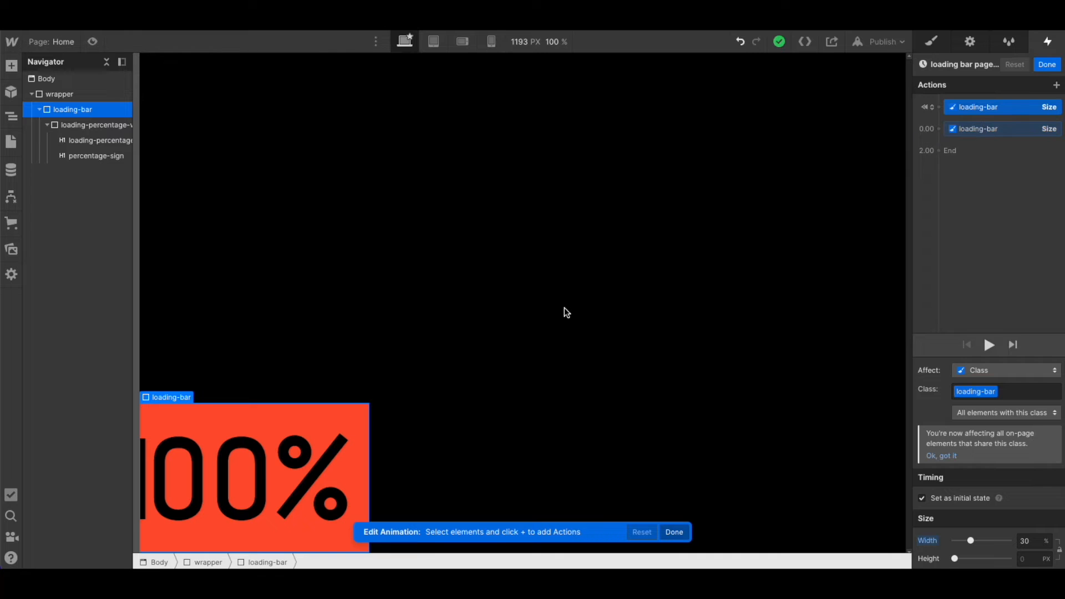
{"action": "left_click", "coordinate": [965, 129]}
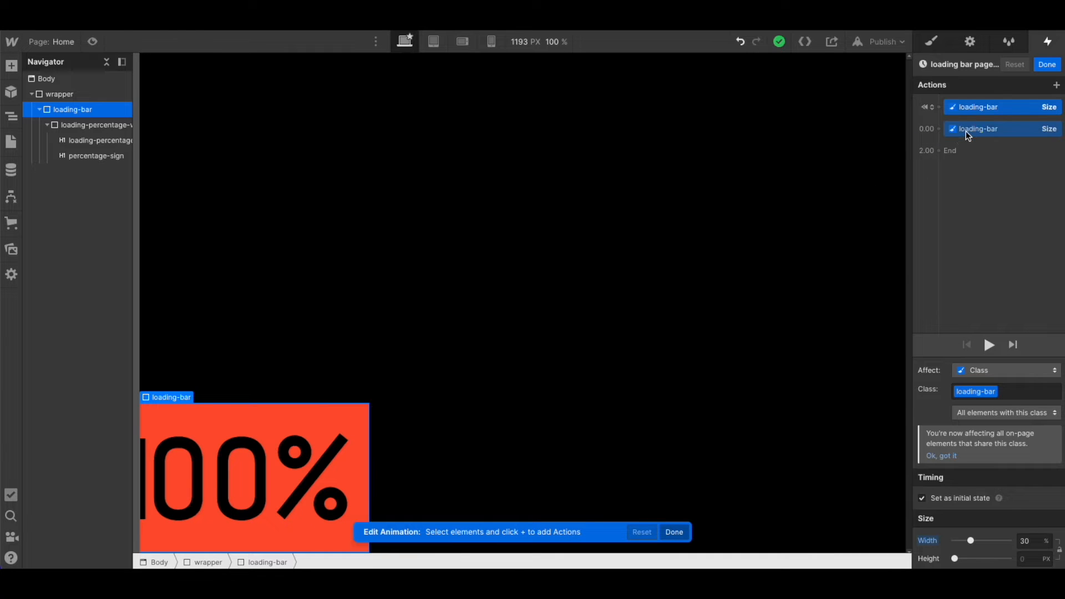
{"action": "double_click", "coordinate": [1033, 479]}
{"action": "type", "text": "3"}
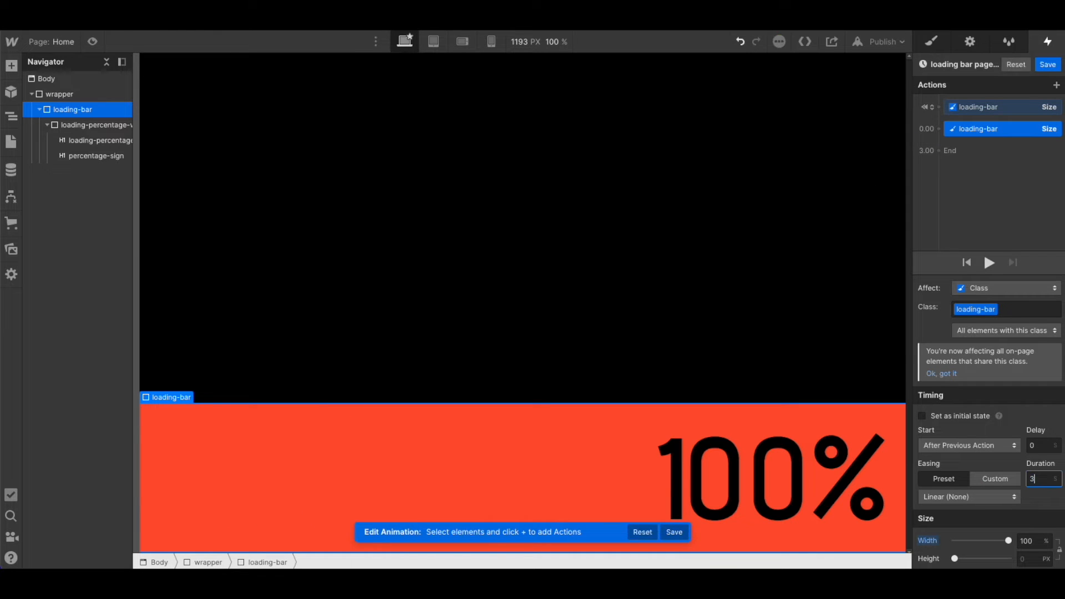
Step: Give the loading-bar's 100% size action a custom cubic-bezier easing beginning with .42, 0, .538 and preview the animation
{"action": "left_click", "coordinate": [970, 496]}
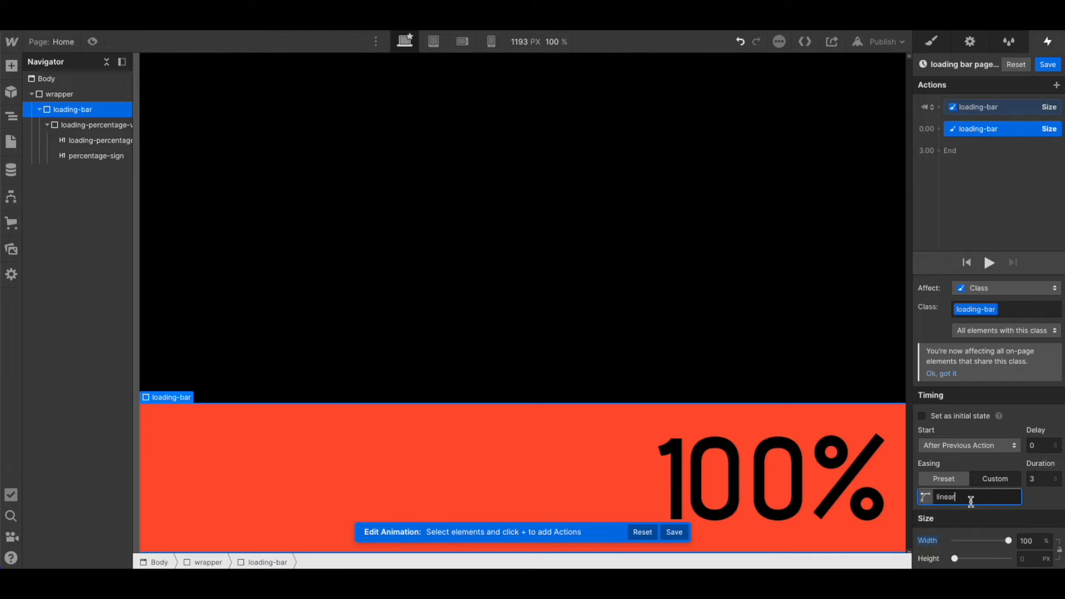
{"action": "key", "text": "ctrl+v"}
{"action": "left_click", "coordinate": [990, 263]}
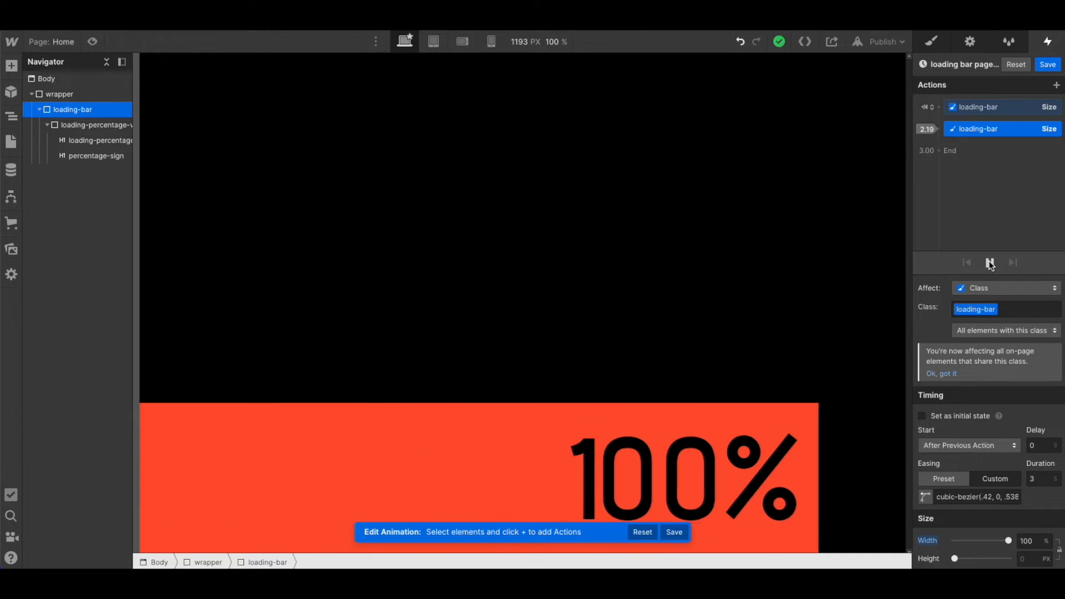
Step: Save the loading bar page load animation and publish the site
{"action": "left_click", "coordinate": [1048, 65]}
{"action": "left_click", "coordinate": [885, 42]}
{"action": "left_click", "coordinate": [844, 201]}
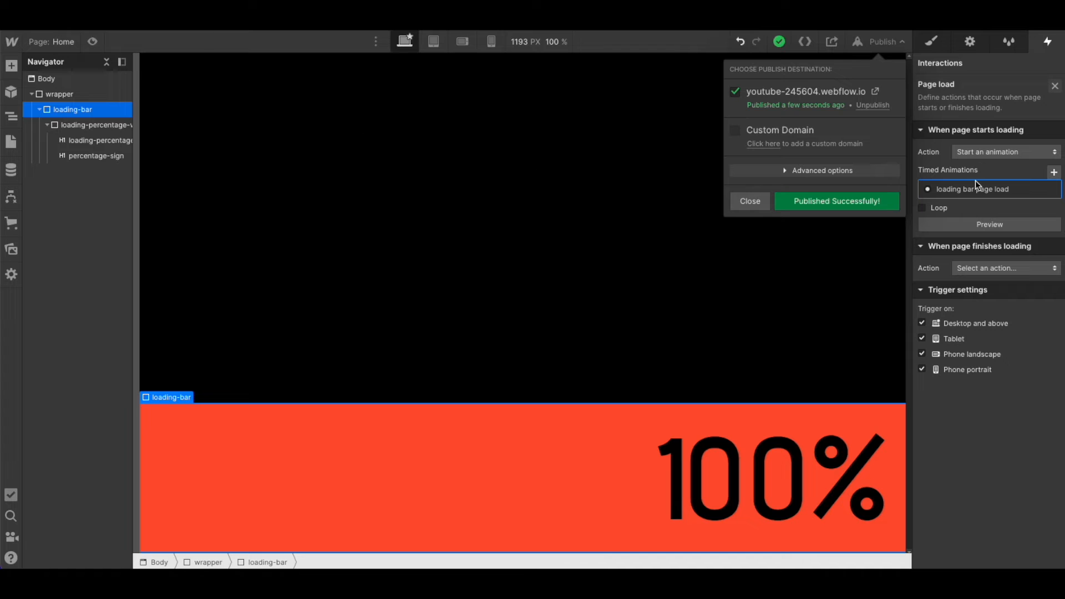
Step: Append a Move action for loading-bar to the end of the page load animation, with a Y offset of 100%
{"action": "left_click", "coordinate": [962, 191]}
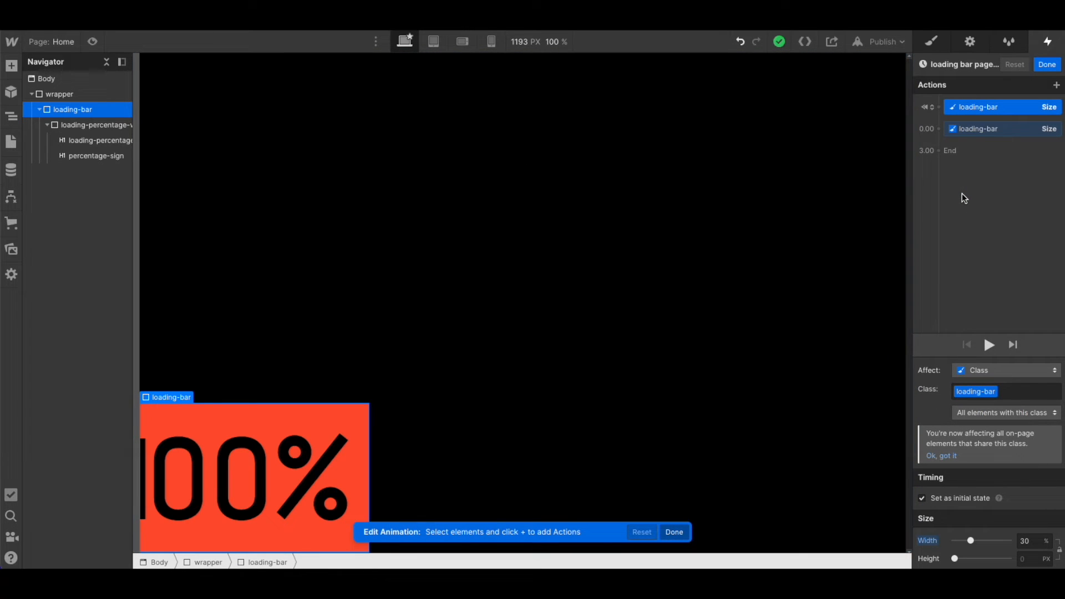
{"action": "left_click", "coordinate": [964, 131]}
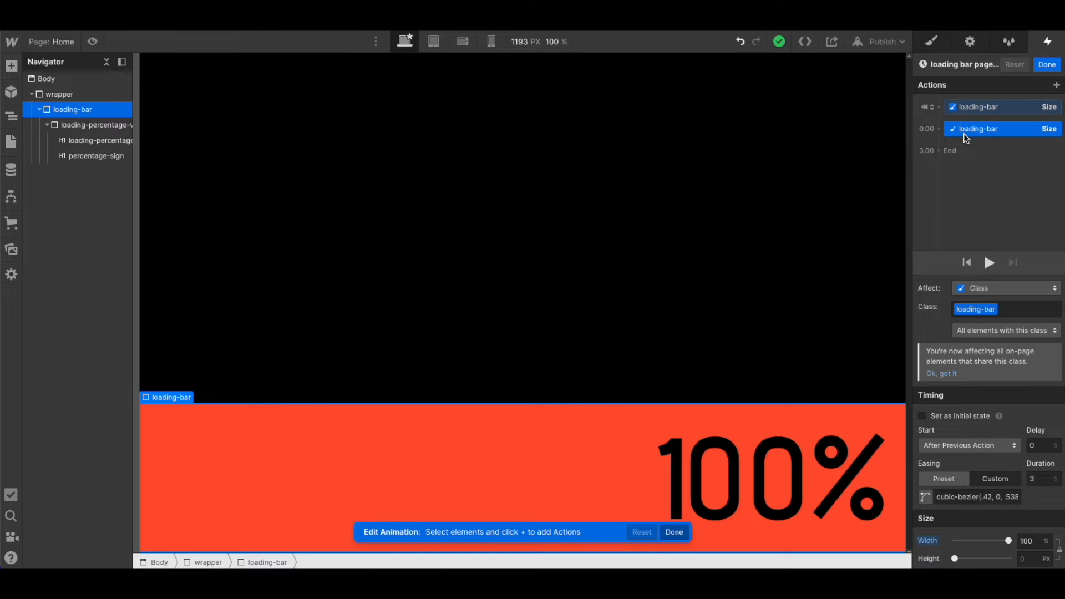
{"action": "left_click", "coordinate": [961, 151]}
{"action": "left_click", "coordinate": [955, 190]}
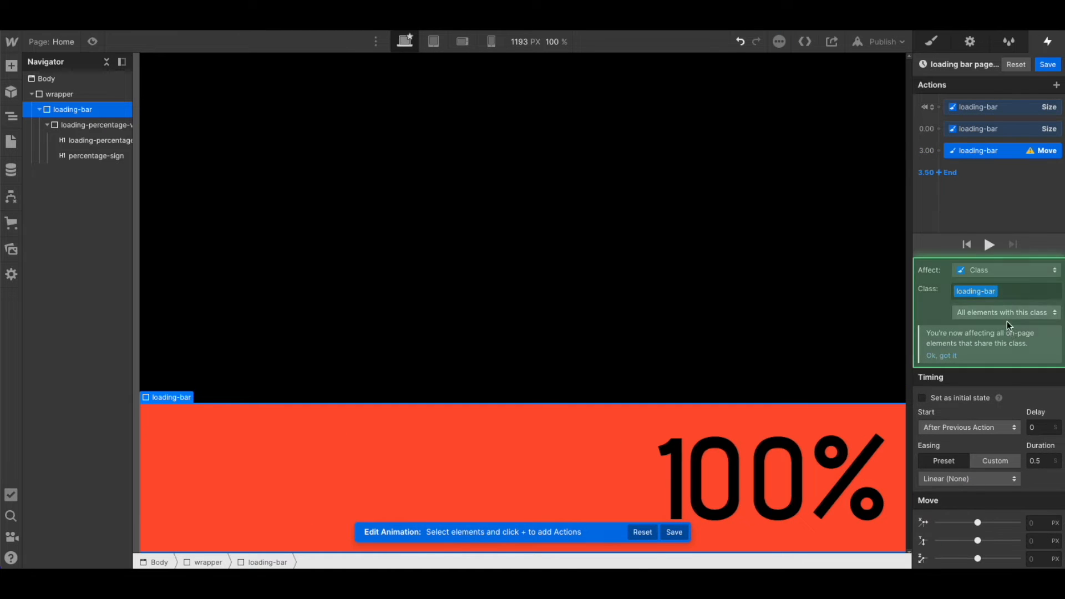
{"action": "left_click", "coordinate": [1047, 542]}
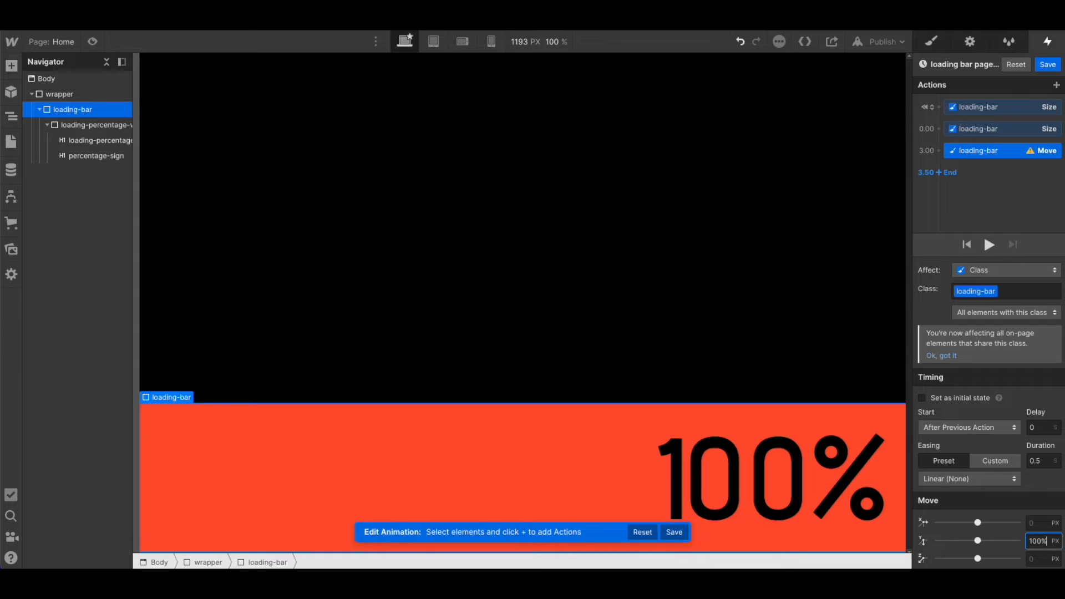
{"action": "key", "text": "Return"}
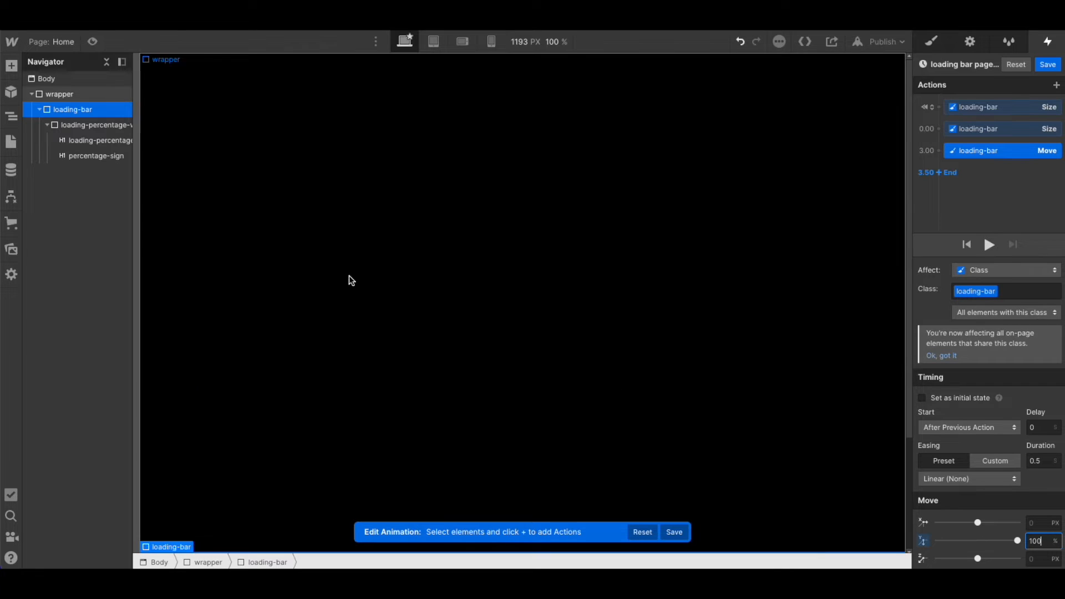
Step: Add a Move action for the loading-percentage heading alongside the loading-bar's Move action, with a Y offset of 120%
{"action": "left_click", "coordinate": [91, 124]}
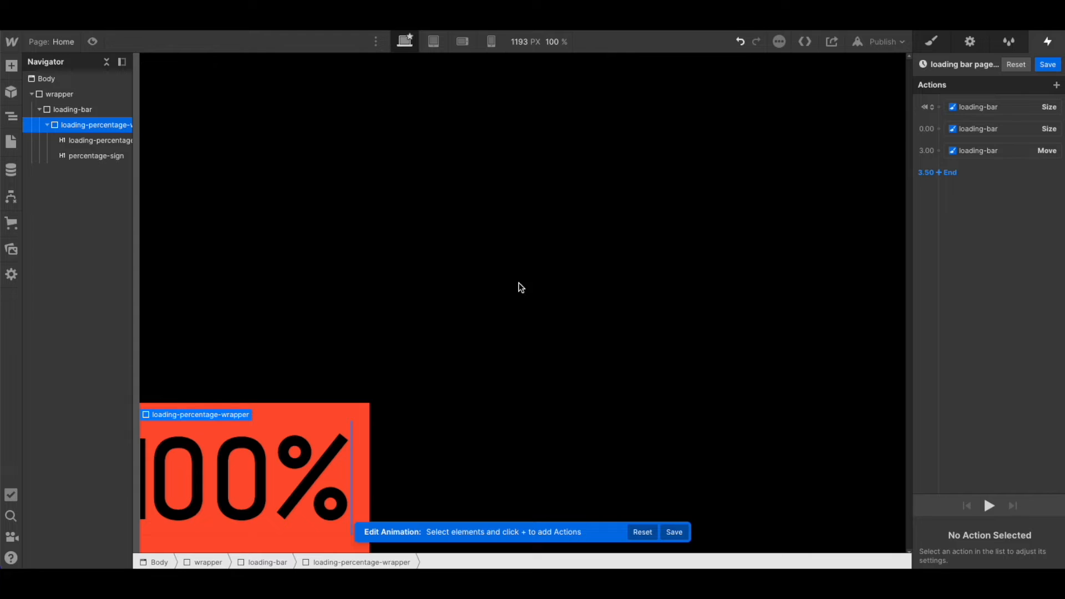
{"action": "left_click", "coordinate": [96, 141]}
{"action": "left_click", "coordinate": [939, 150]}
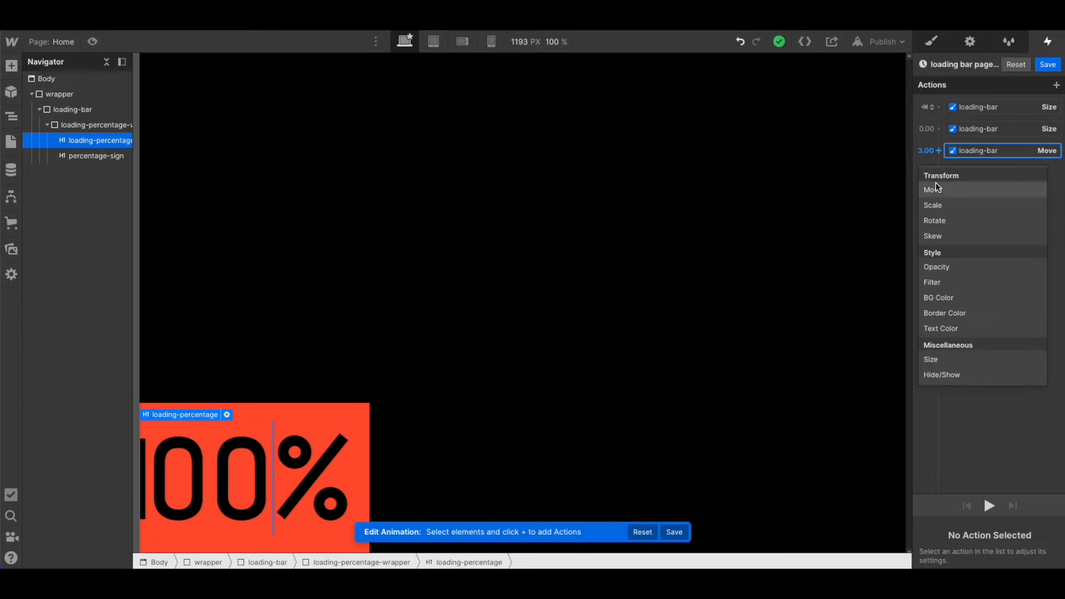
{"action": "left_click", "coordinate": [936, 186]}
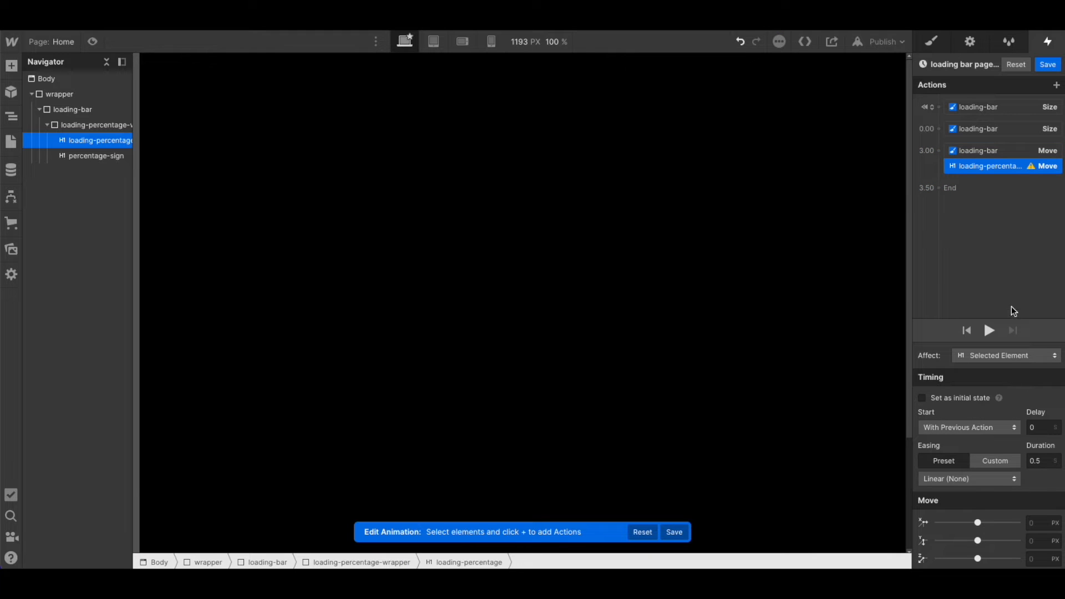
{"action": "left_click", "coordinate": [1003, 152]}
{"action": "left_click", "coordinate": [999, 166]}
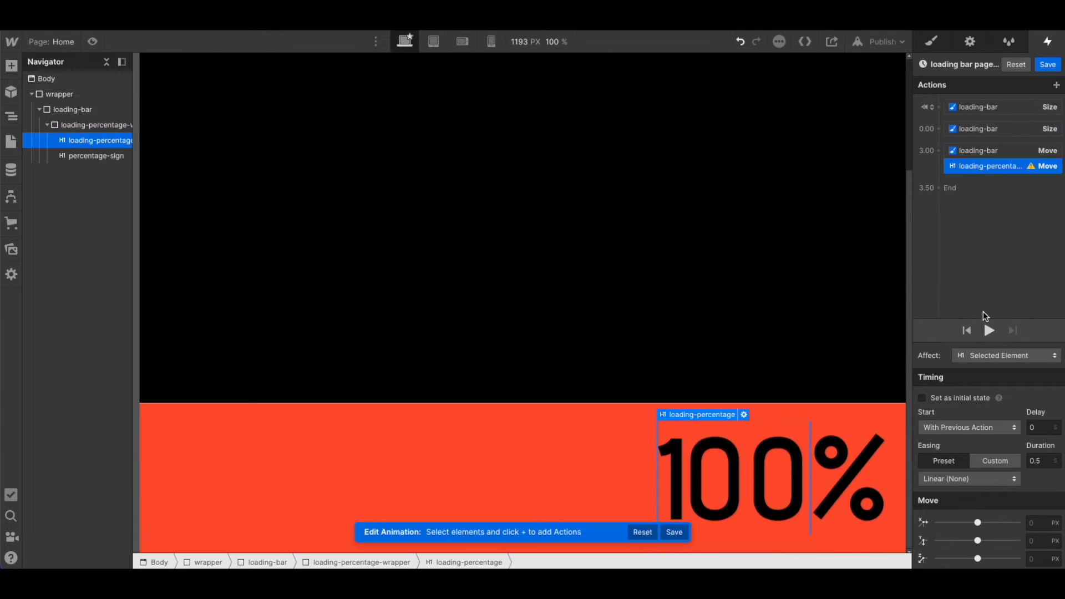
{"action": "left_click", "coordinate": [1038, 537]}
{"action": "key", "text": "Return"}
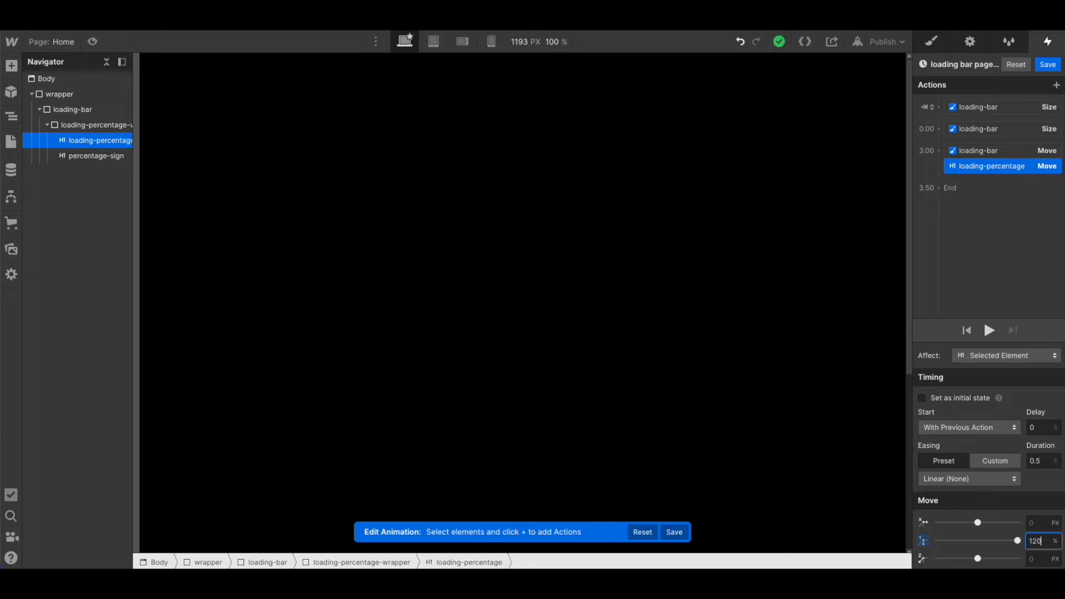
Step: Select the loading-bar's Move action and preview the animation
{"action": "left_click", "coordinate": [965, 151]}
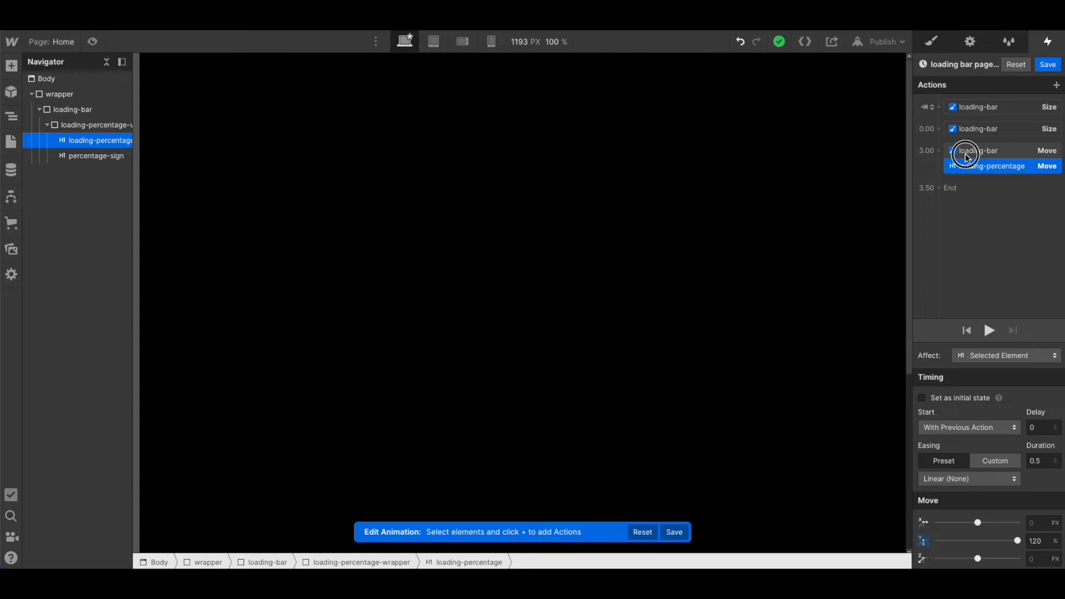
{"action": "left_click", "coordinate": [989, 244]}
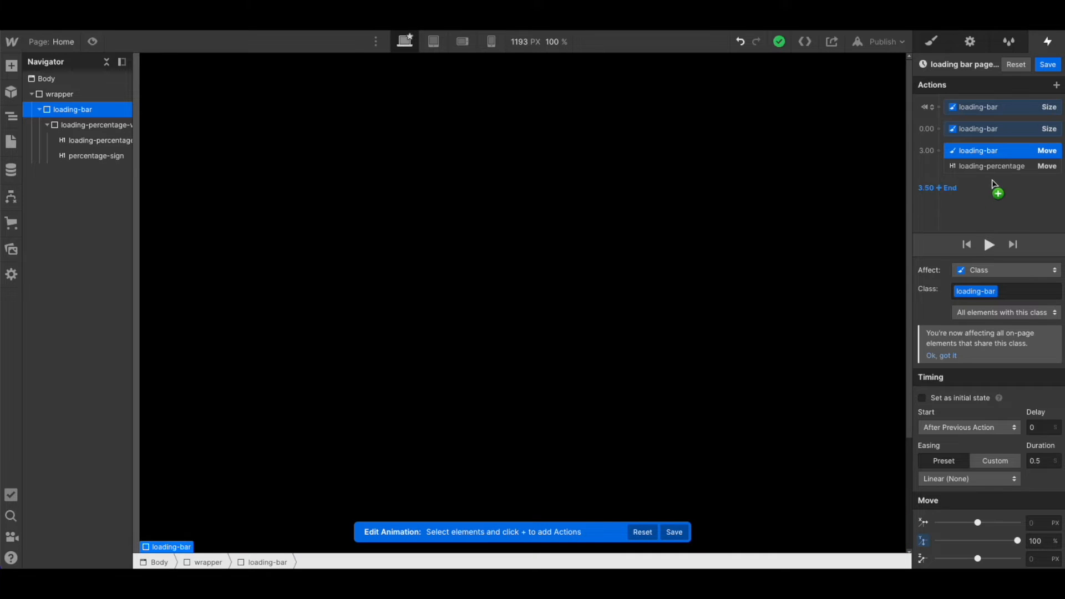
Step: Retarget the loading-percentage Move action to affect the loading-percentage-wrapper class
{"action": "left_click", "coordinate": [997, 166]}
{"action": "left_click", "coordinate": [991, 353]}
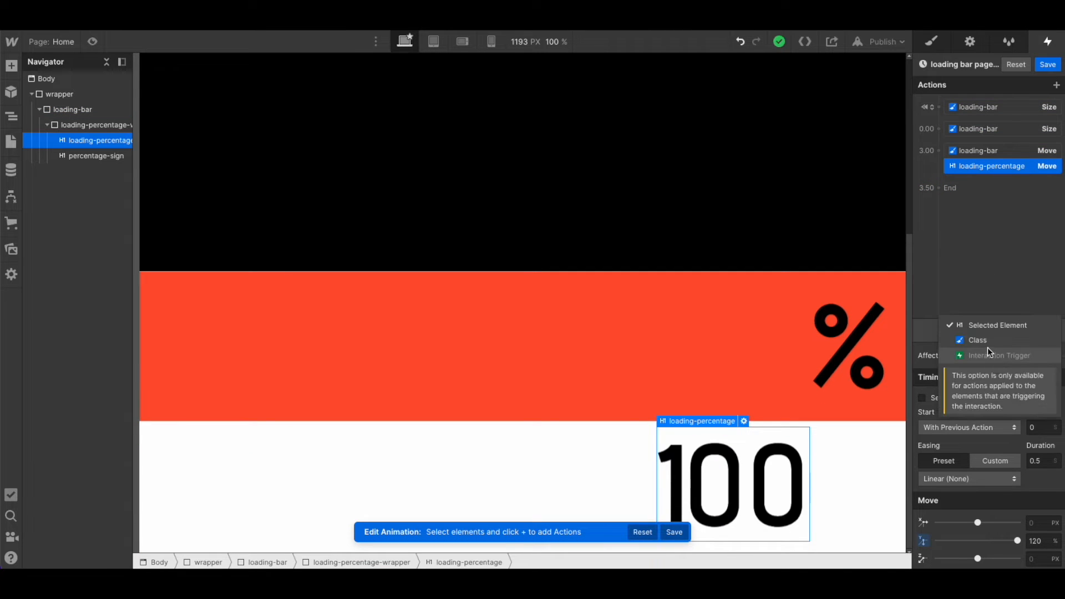
{"action": "left_click", "coordinate": [987, 340]}
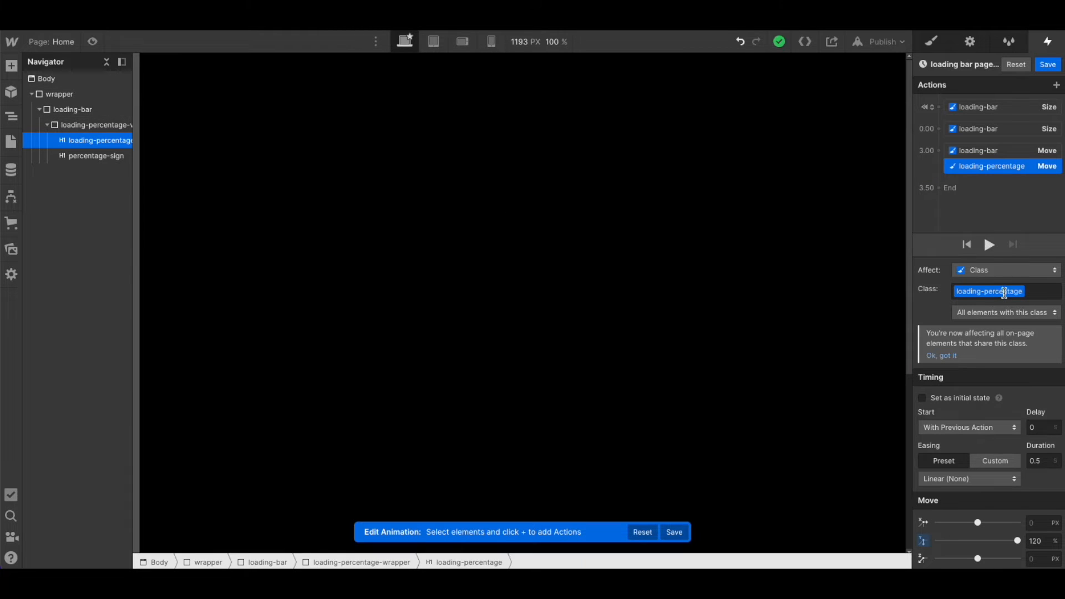
{"action": "key", "text": "BackSpace"}
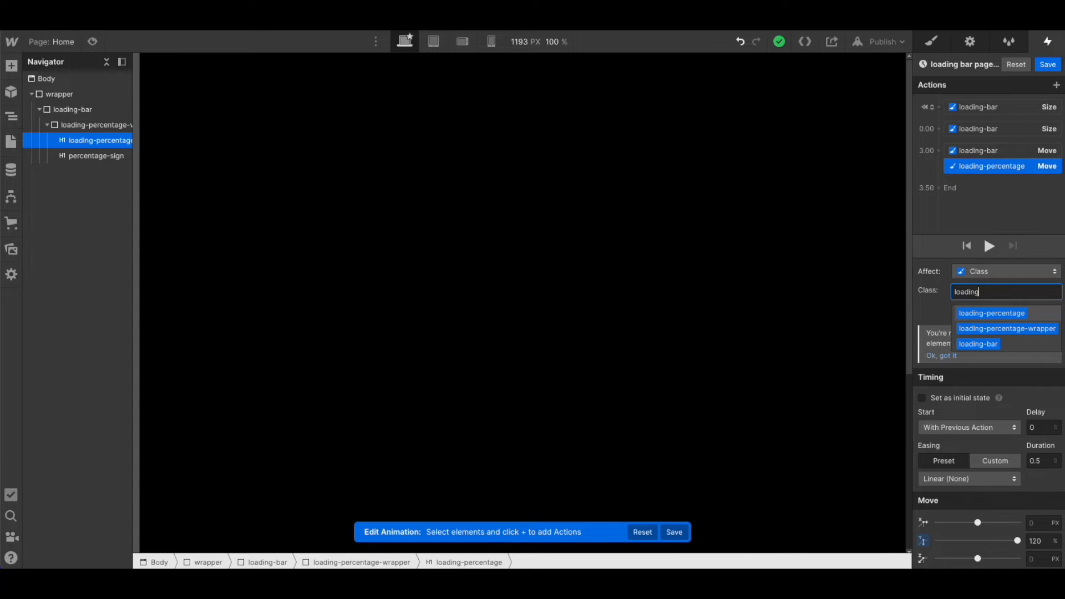
{"action": "left_click", "coordinate": [1013, 328]}
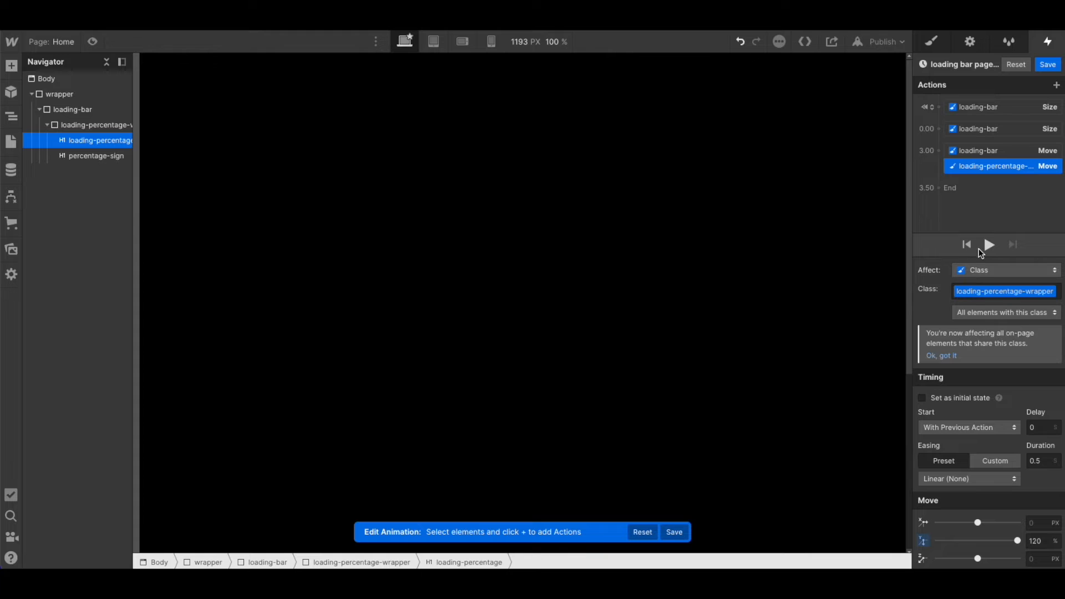
Step: Set the duration of both Move actions to 1 second and preview the animation
{"action": "left_click", "coordinate": [1012, 151], "text": "shift"}
{"action": "left_click", "coordinate": [1038, 458]}
{"action": "type", "text": "1"}
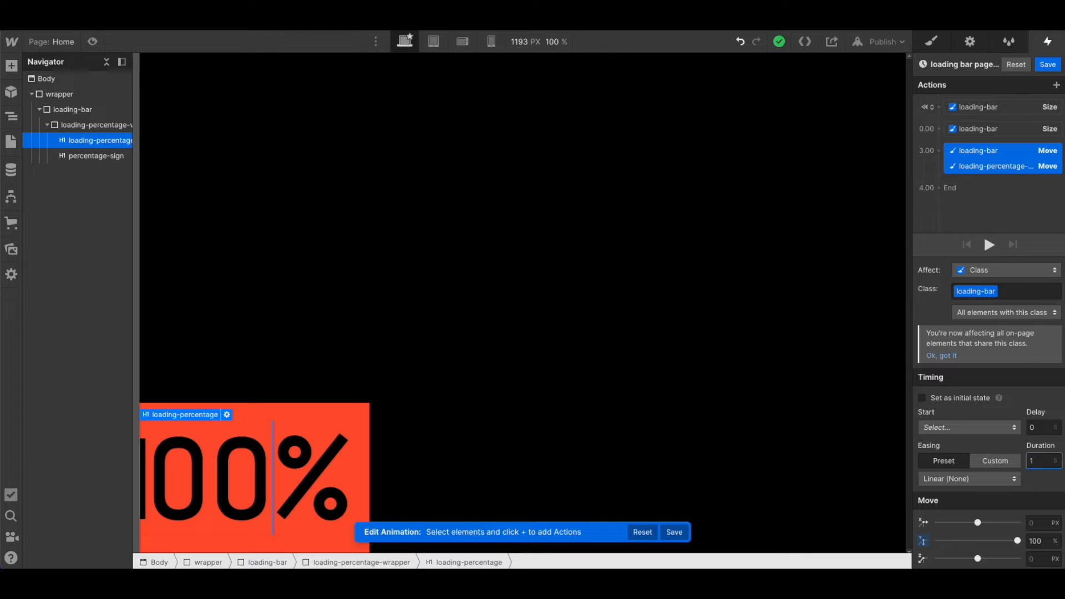
{"action": "left_click", "coordinate": [989, 244]}
Step: Change the easing of both Move actions to Ease In, preview the result and save the animation
{"action": "left_click", "coordinate": [976, 478]}
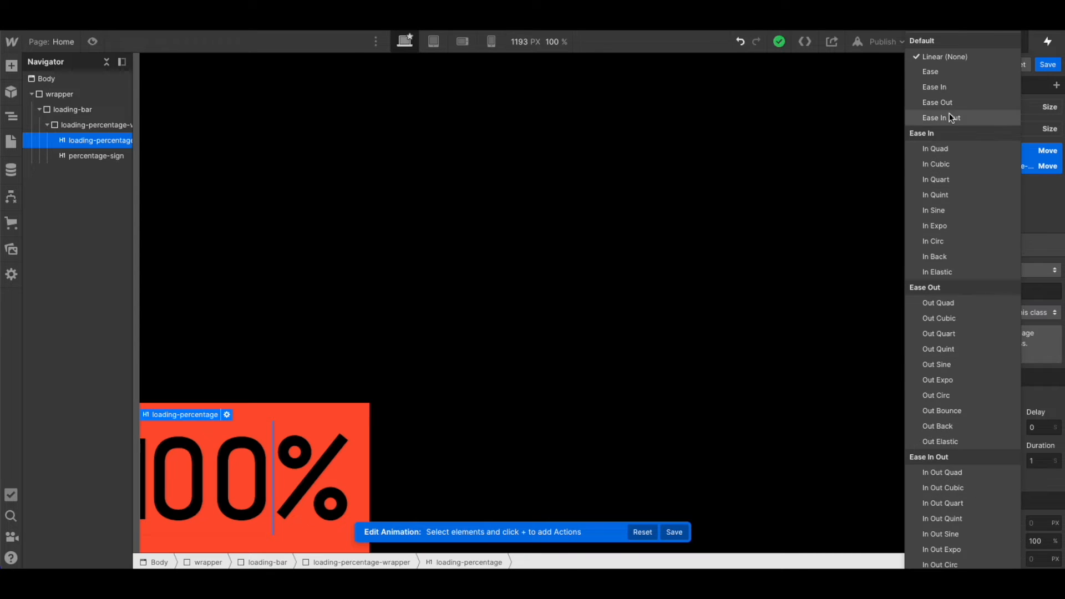
{"action": "left_click", "coordinate": [950, 87]}
{"action": "left_click", "coordinate": [989, 245]}
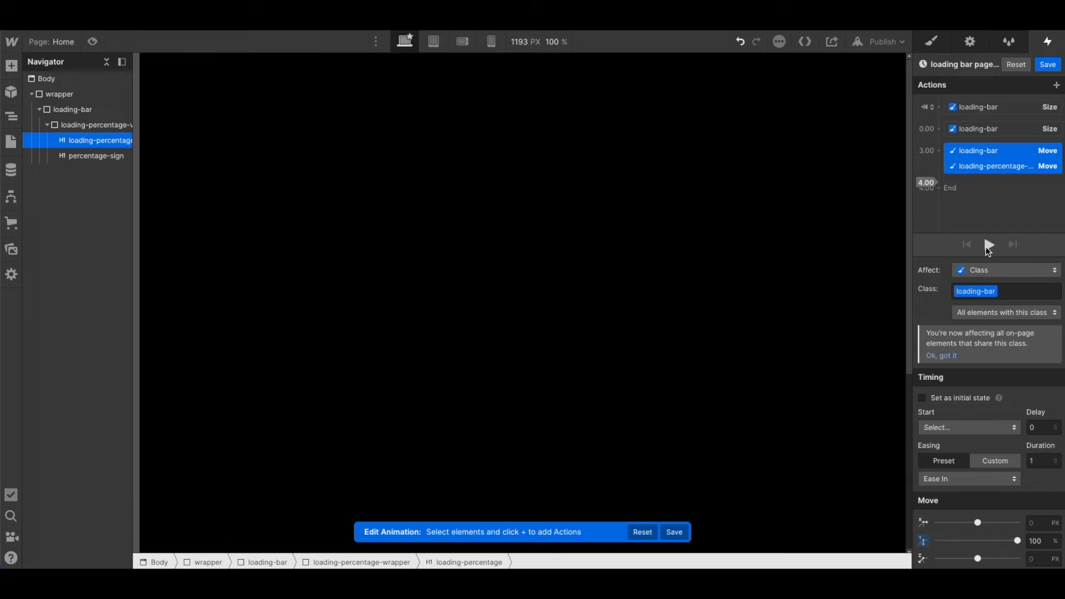
{"action": "left_click", "coordinate": [1048, 65]}
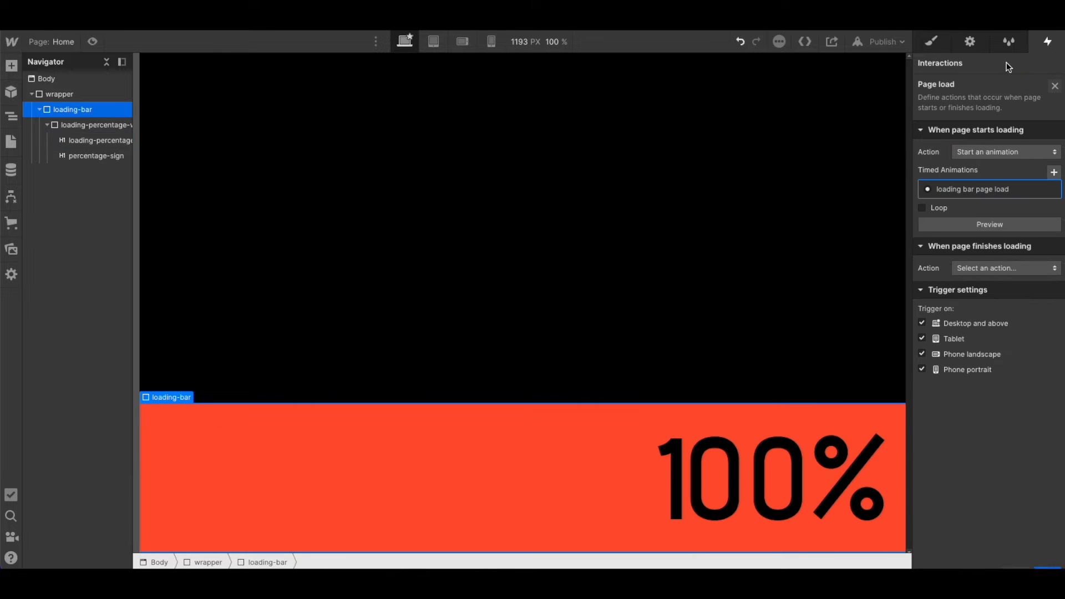
Step: Add a div block inside the wrapper above loading-bar and give it the class loading-text
{"action": "left_click", "coordinate": [932, 40]}
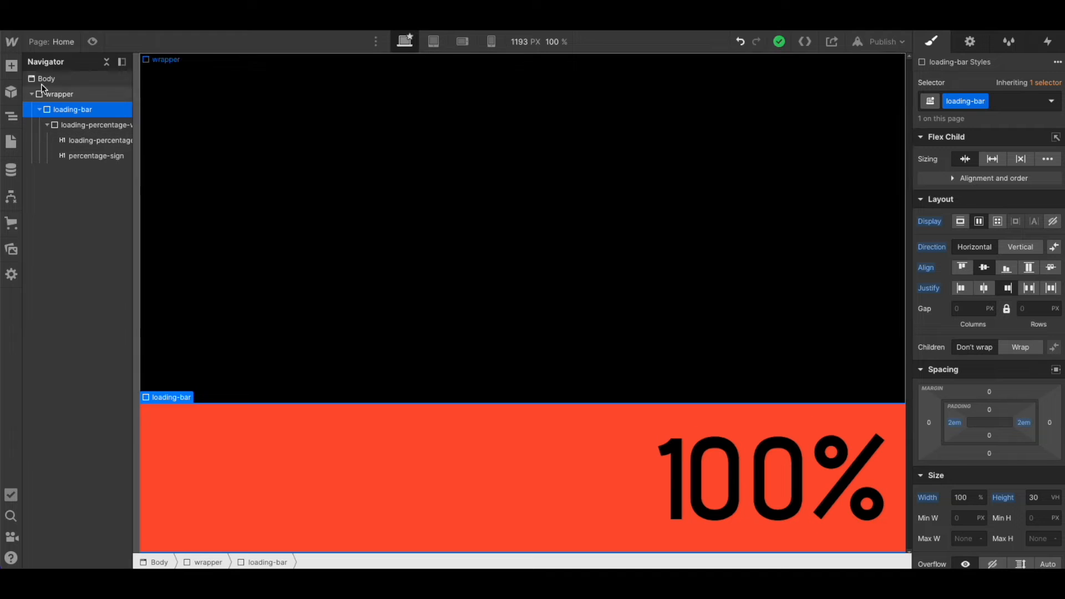
{"action": "left_click", "coordinate": [38, 109]}
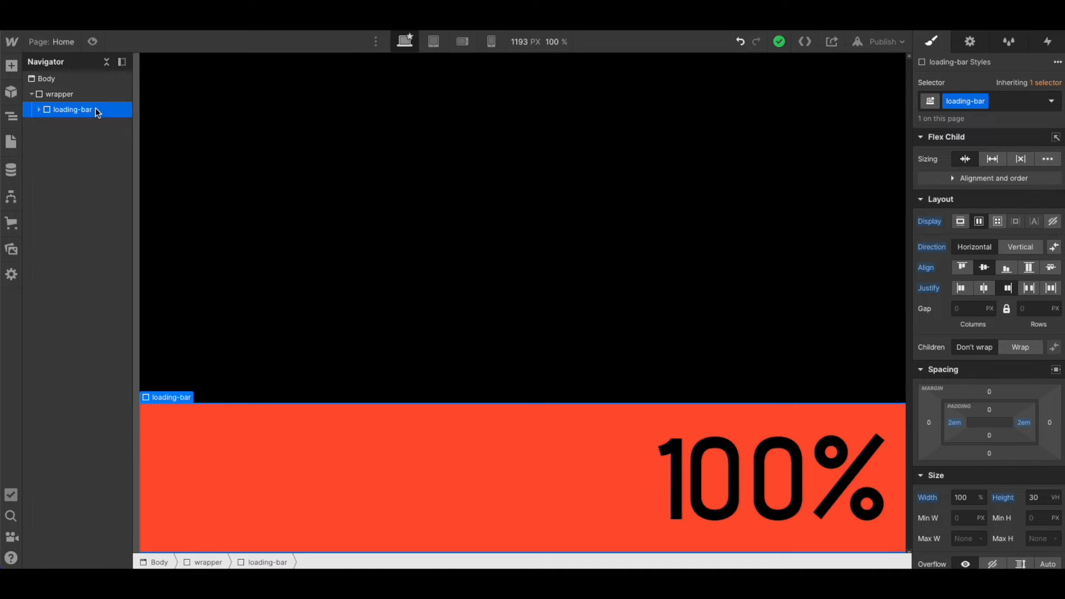
{"action": "left_click", "coordinate": [68, 96]}
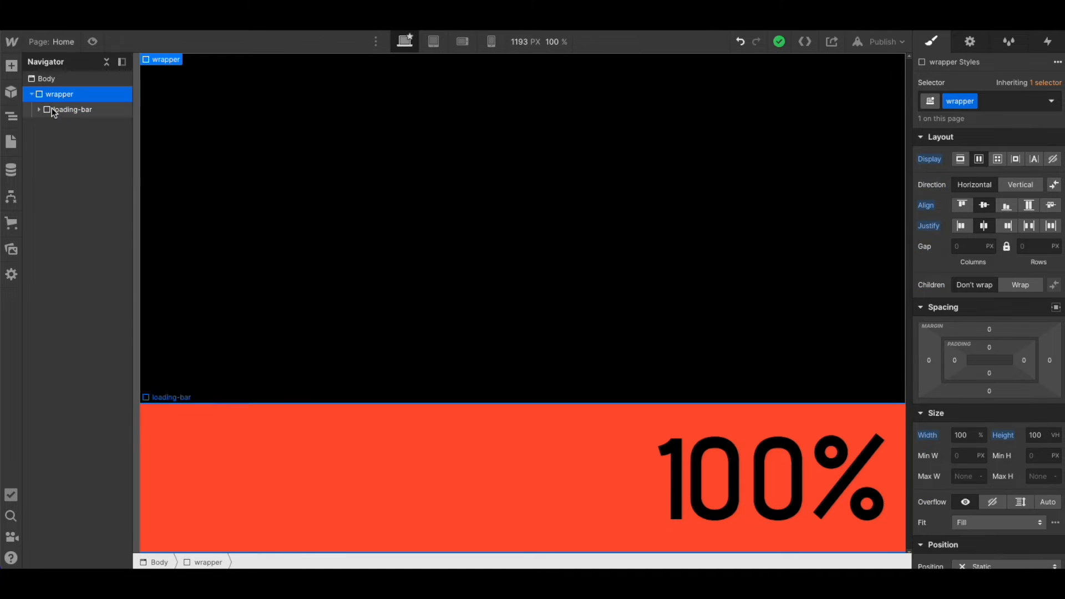
{"action": "left_click", "coordinate": [15, 71]}
{"action": "left_click_drag", "start_coordinate": [53, 282], "coordinate": [61, 103]}
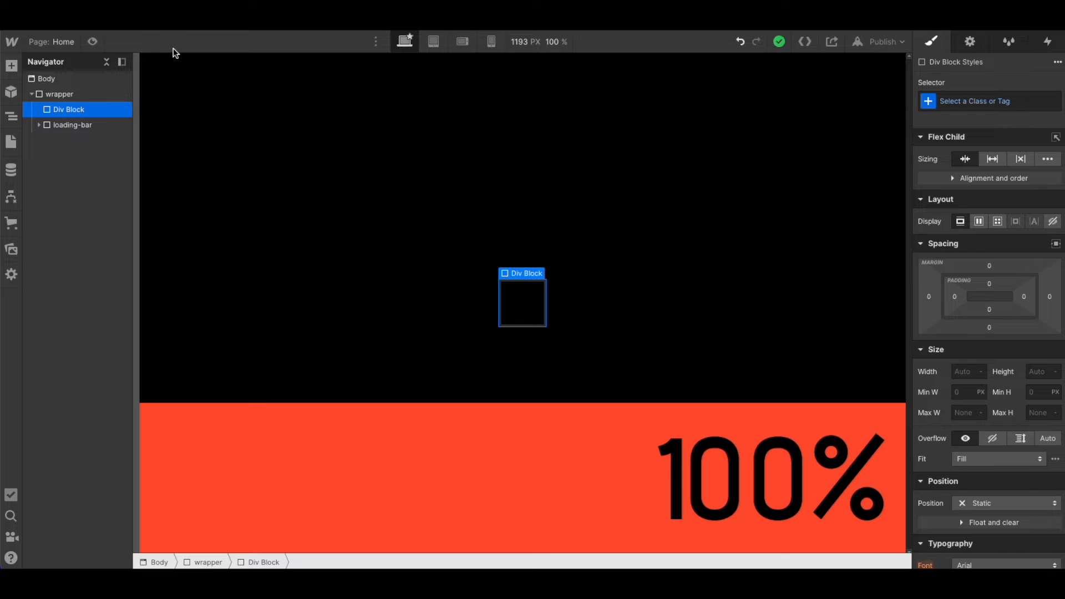
{"action": "left_click", "coordinate": [945, 101]}
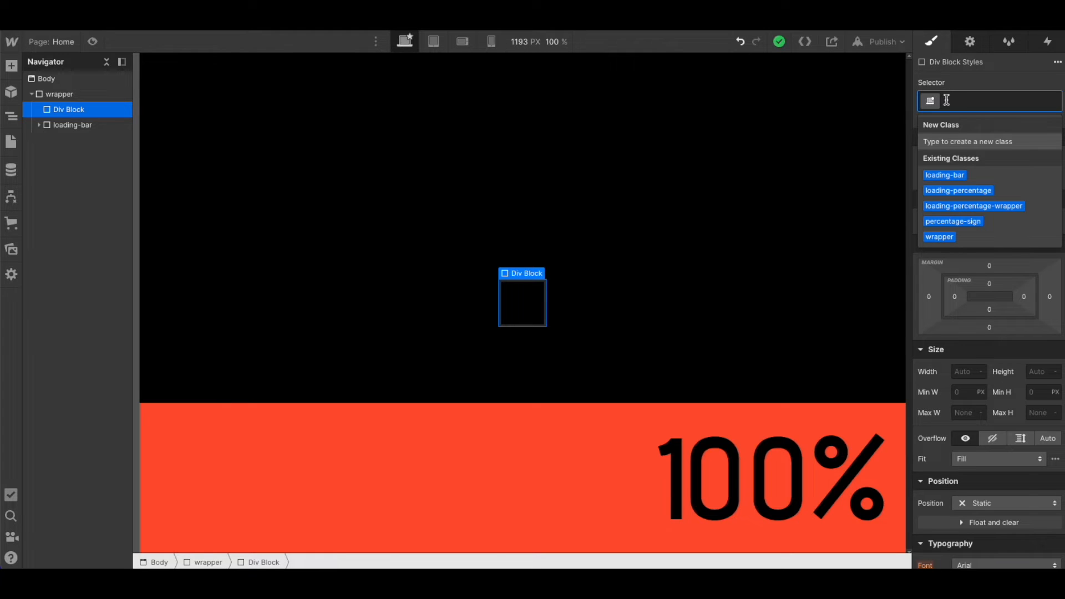
{"action": "type", "text": "loading-text"}
{"action": "key", "text": "Return"}
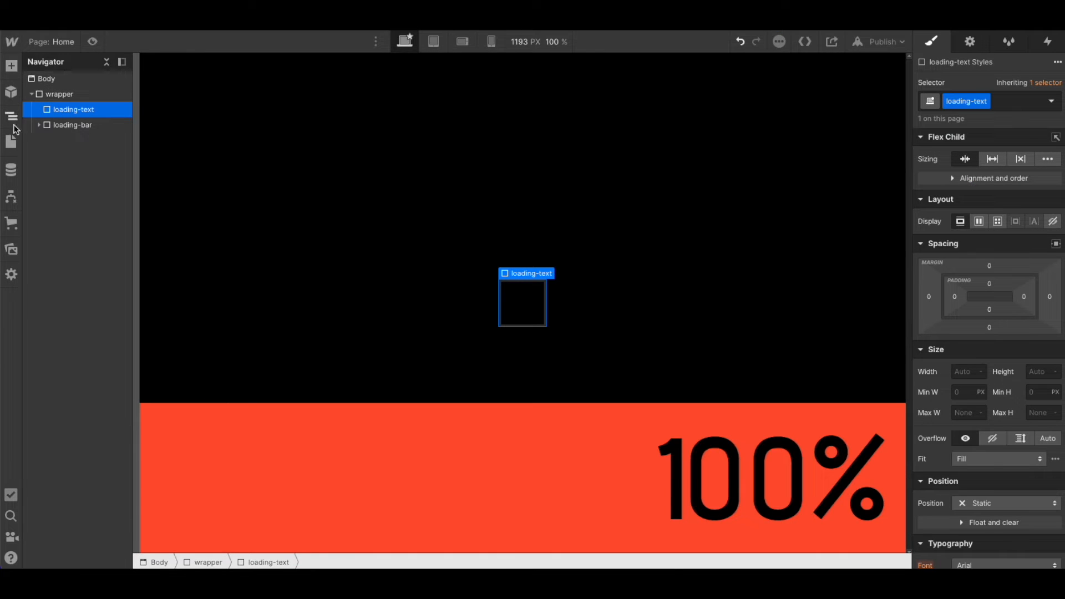
Step: Place the airpods.json Lottie animation inside loading-text, with an H1 heading below it
{"action": "left_click", "coordinate": [11, 249]}
{"action": "left_click_drag", "start_coordinate": [68, 177], "coordinate": [73, 115]}
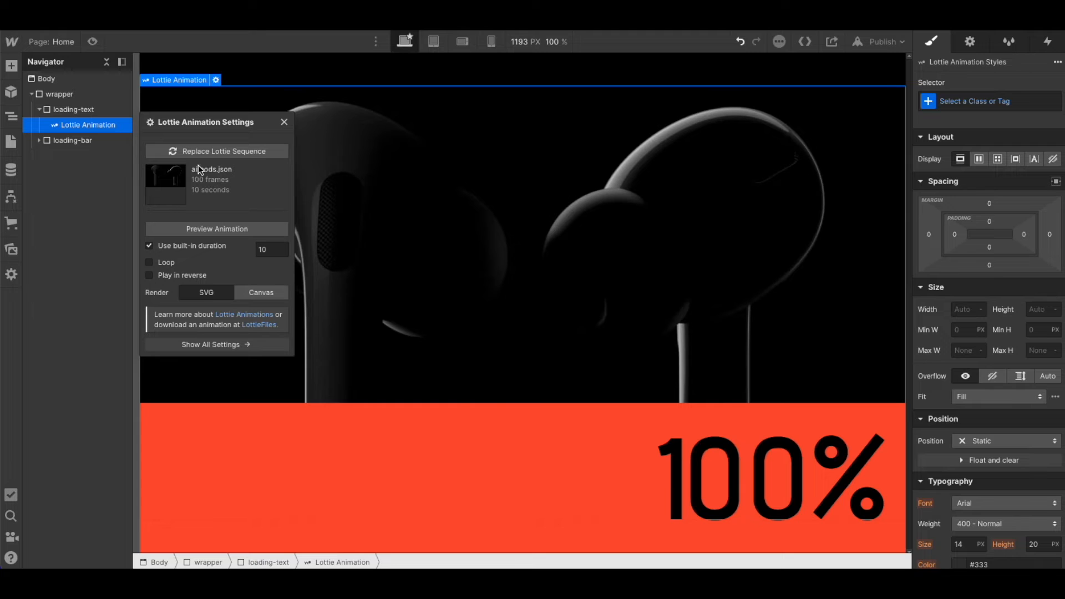
{"action": "left_click", "coordinate": [12, 67]}
{"action": "left_click_drag", "start_coordinate": [43, 412], "coordinate": [78, 146]}
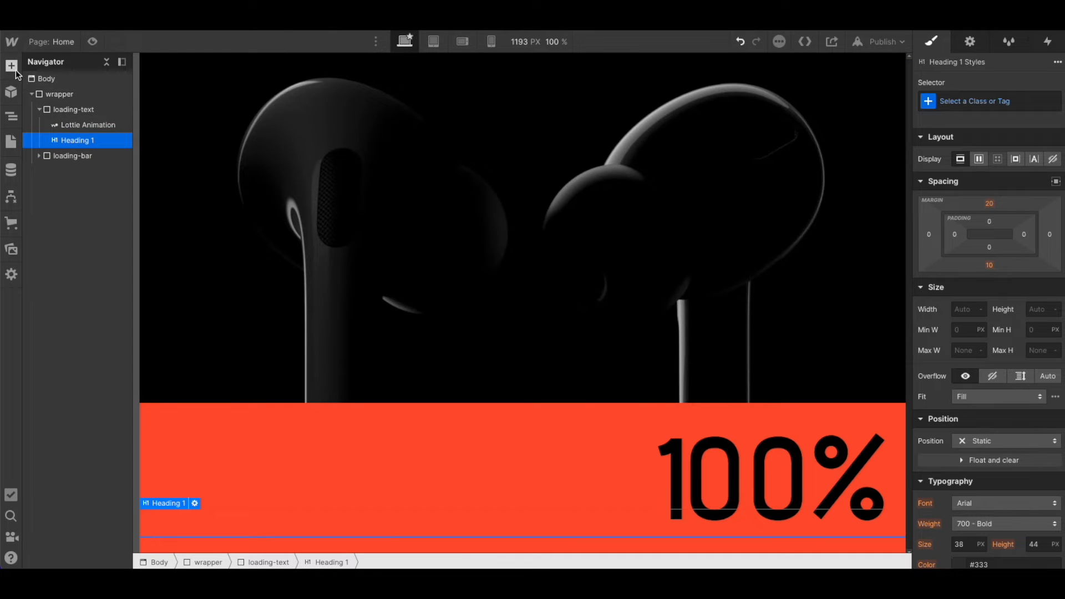
Step: Give the Lottie animation the class lottie and set its width to 50%
{"action": "left_click", "coordinate": [64, 122]}
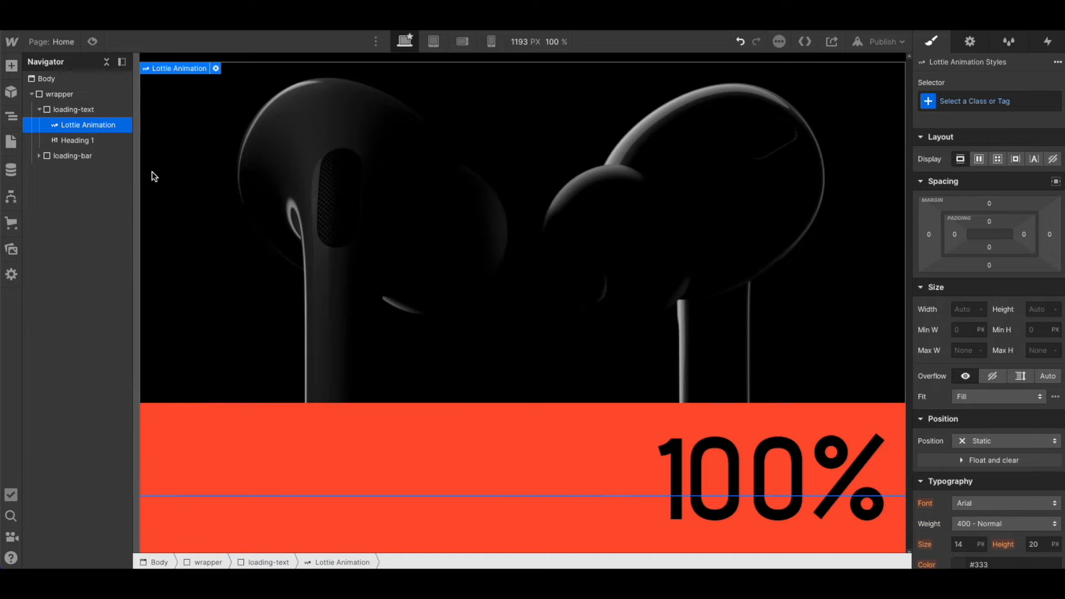
{"action": "left_click", "coordinate": [1032, 102]}
{"action": "type", "text": "lottie"}
{"action": "key", "text": "Return"}
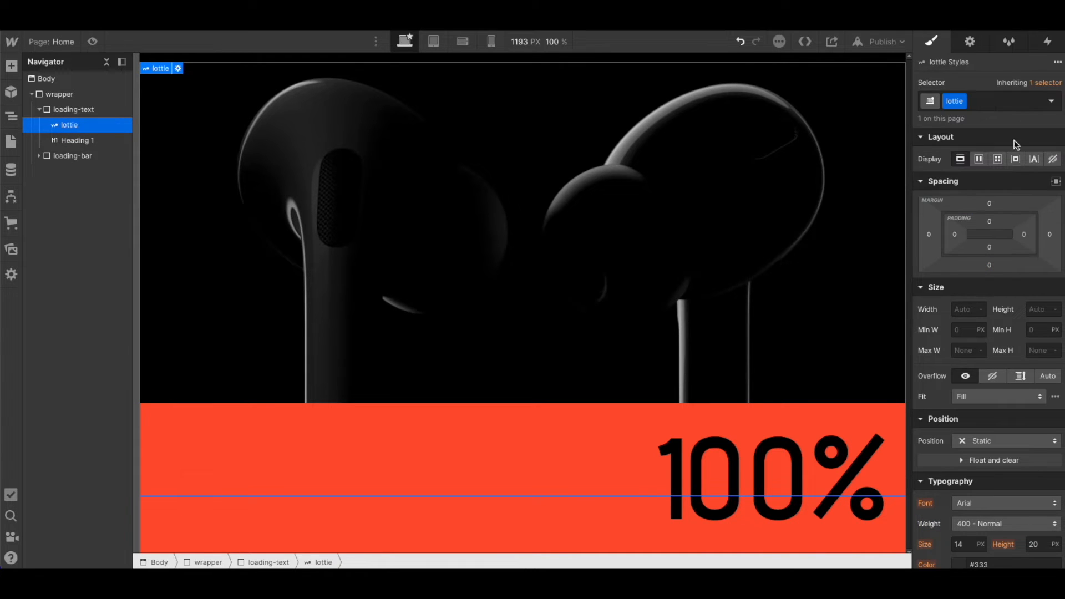
{"action": "left_click", "coordinate": [972, 308]}
{"action": "type", "text": "50%"}
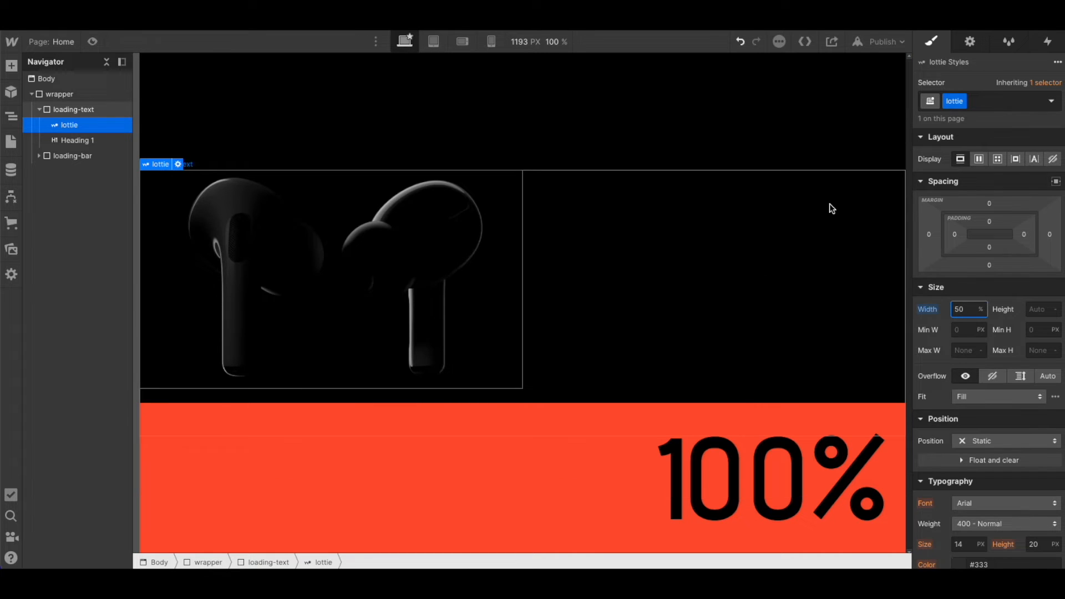
Step: Make loading-text a vertical flex container with its children centered on both axes
{"action": "left_click", "coordinate": [832, 209]}
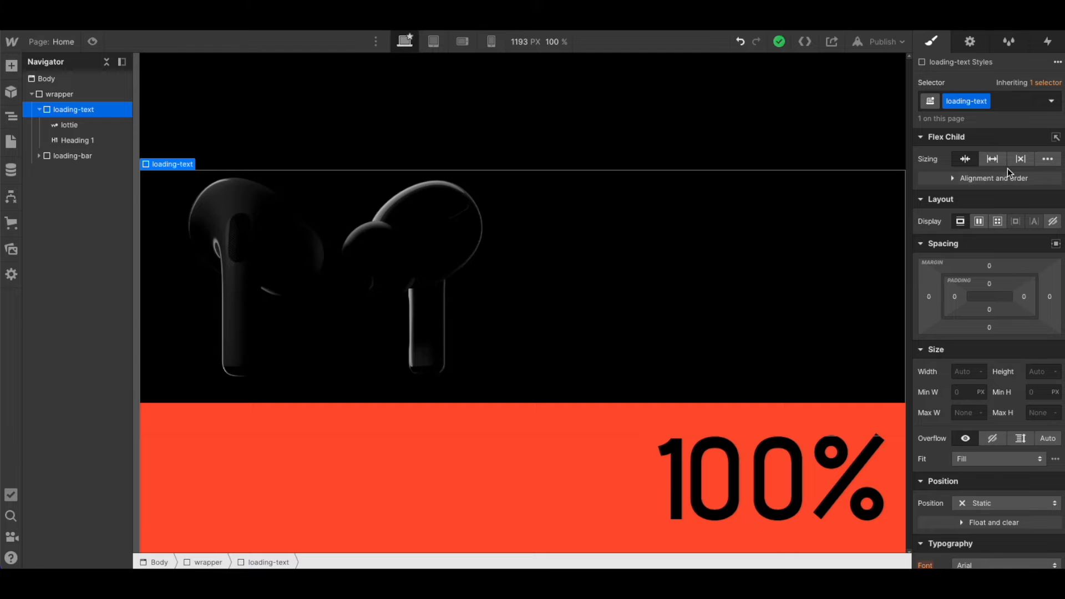
{"action": "left_click", "coordinate": [978, 221]}
{"action": "left_click", "coordinate": [984, 288]}
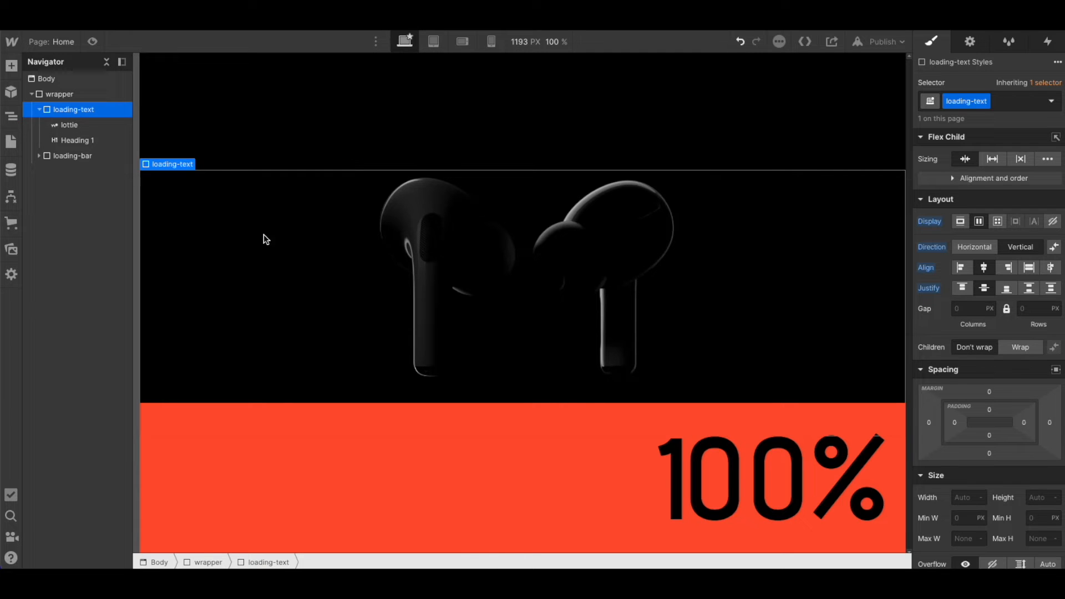
Step: Give the heading inside loading-text the class loading-heading
{"action": "left_click", "coordinate": [105, 146]}
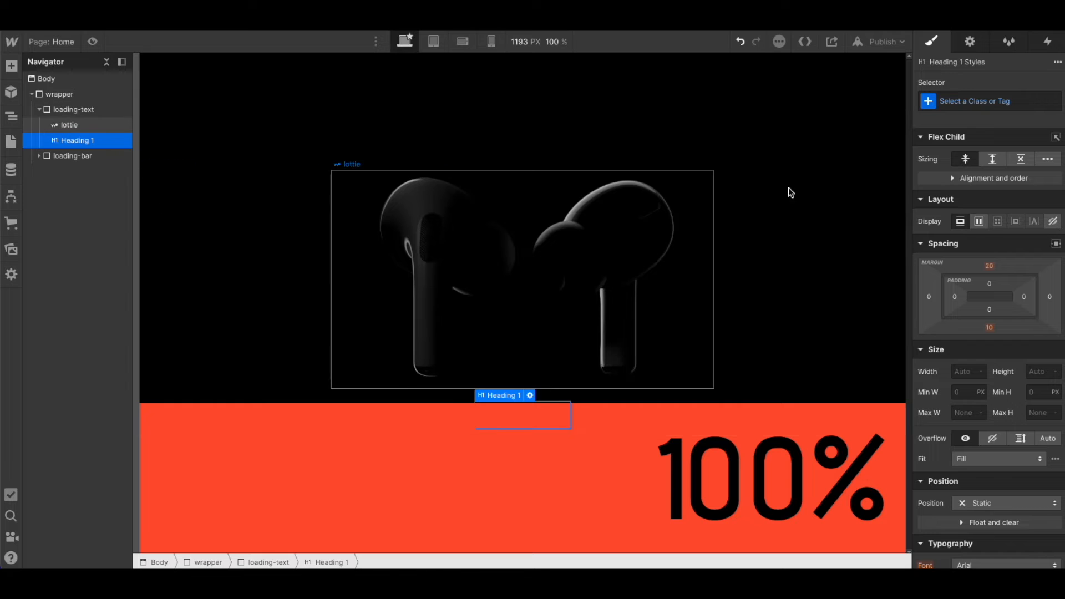
{"action": "left_click", "coordinate": [986, 99]}
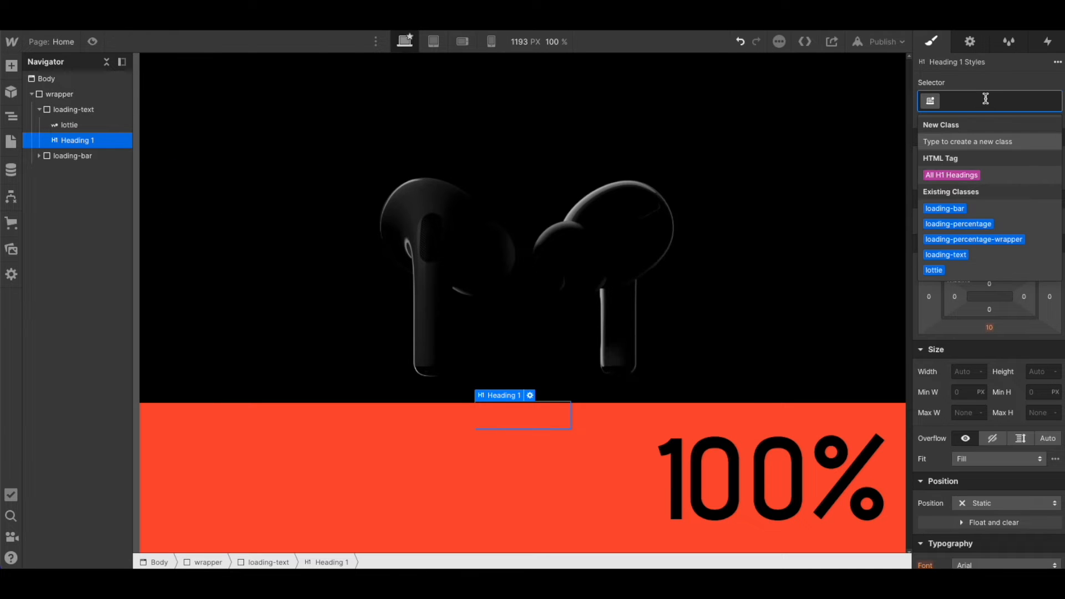
{"action": "type", "text": "he"}
{"action": "key", "text": "BackSpace"}
{"action": "key", "text": "BackSpace"}
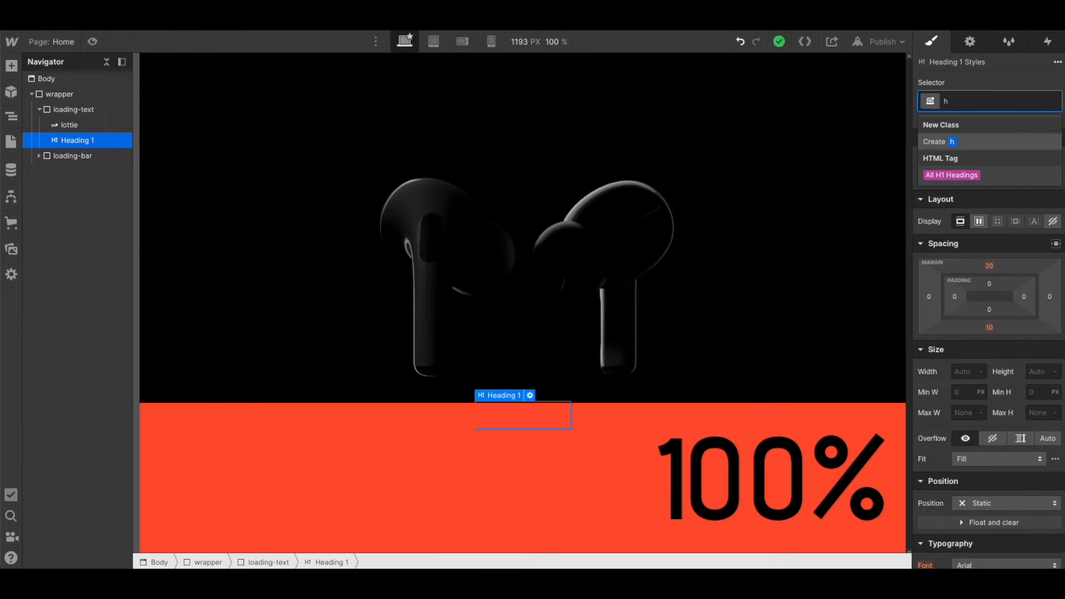
{"action": "type", "text": "loading-headi"}
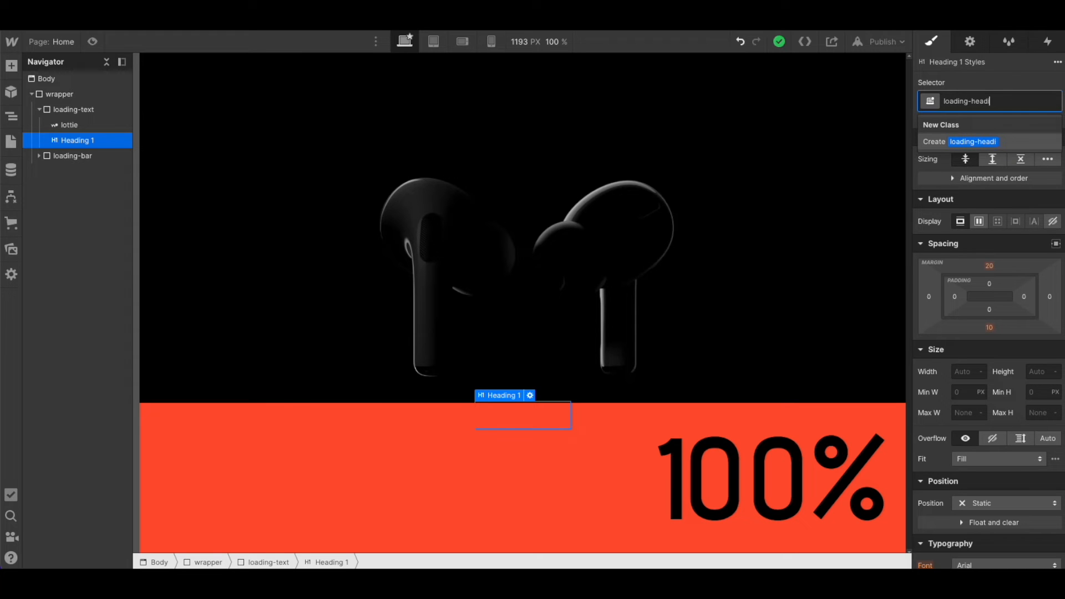
{"action": "type", "text": "ng"}
{"action": "key", "text": "Return"}
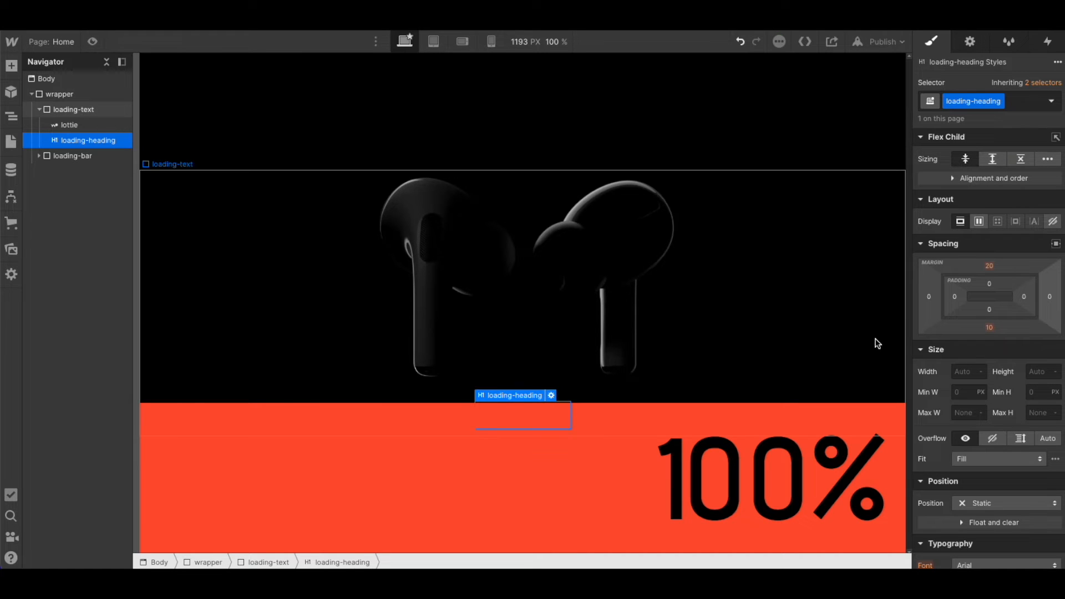
Step: Set the position of loading-heading to Absolute and that of its parent loading-text to Relative
{"action": "scroll", "coordinate": [994, 370], "scroll_direction": "down", "scroll_amount": 2}
{"action": "left_click", "coordinate": [986, 462]}
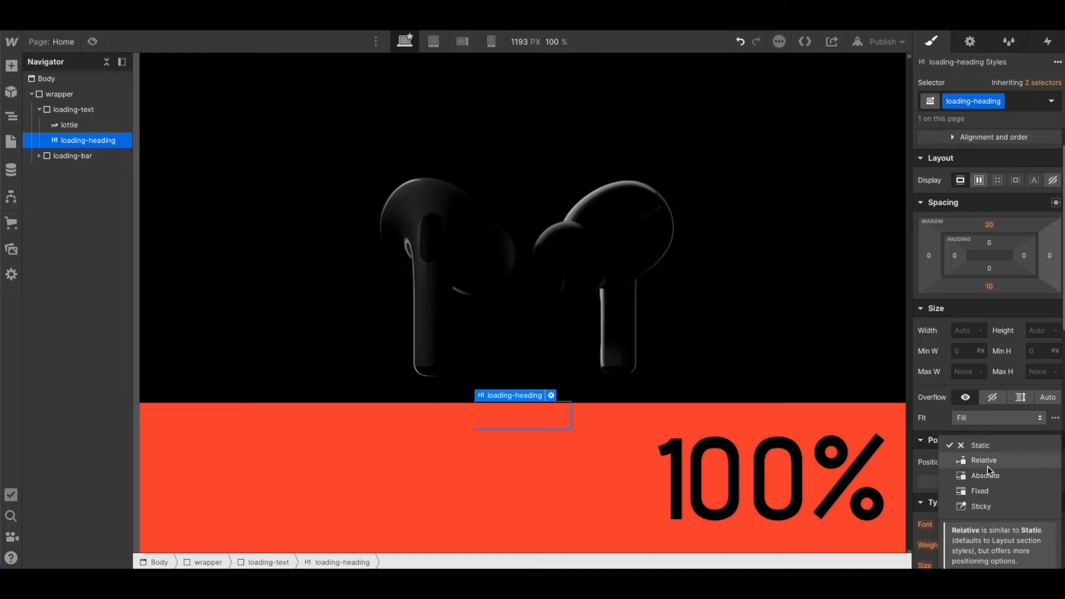
{"action": "left_click", "coordinate": [985, 474]}
{"action": "left_click", "coordinate": [716, 324]}
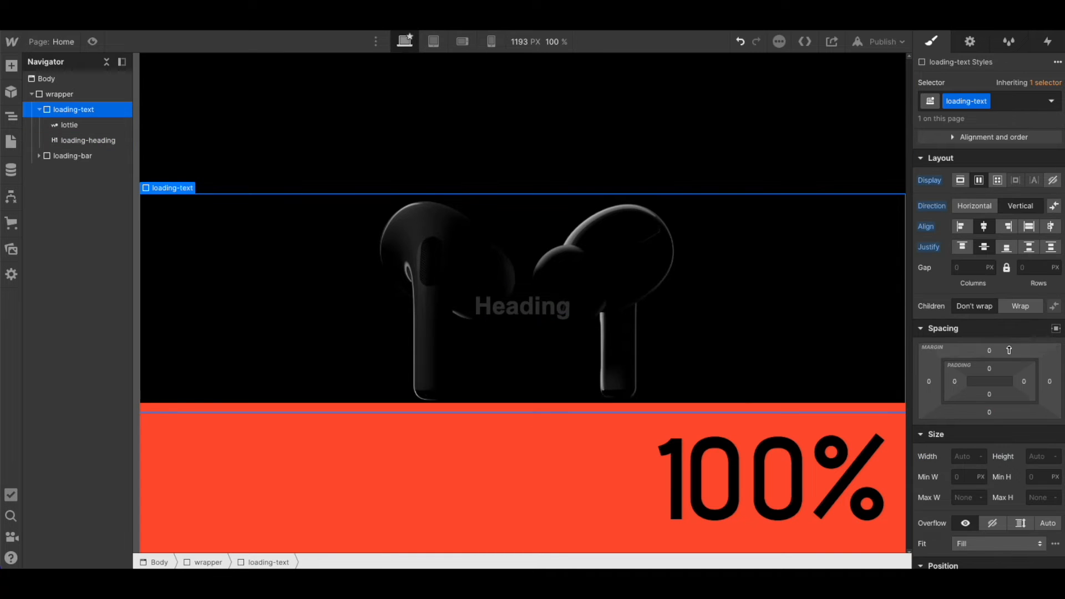
{"action": "scroll", "coordinate": [1012, 343], "scroll_direction": "down", "scroll_amount": 3}
{"action": "left_click", "coordinate": [987, 449]}
{"action": "left_click", "coordinate": [985, 461]}
Step: Set the text color of loading-heading to white
{"action": "left_click", "coordinate": [566, 309]}
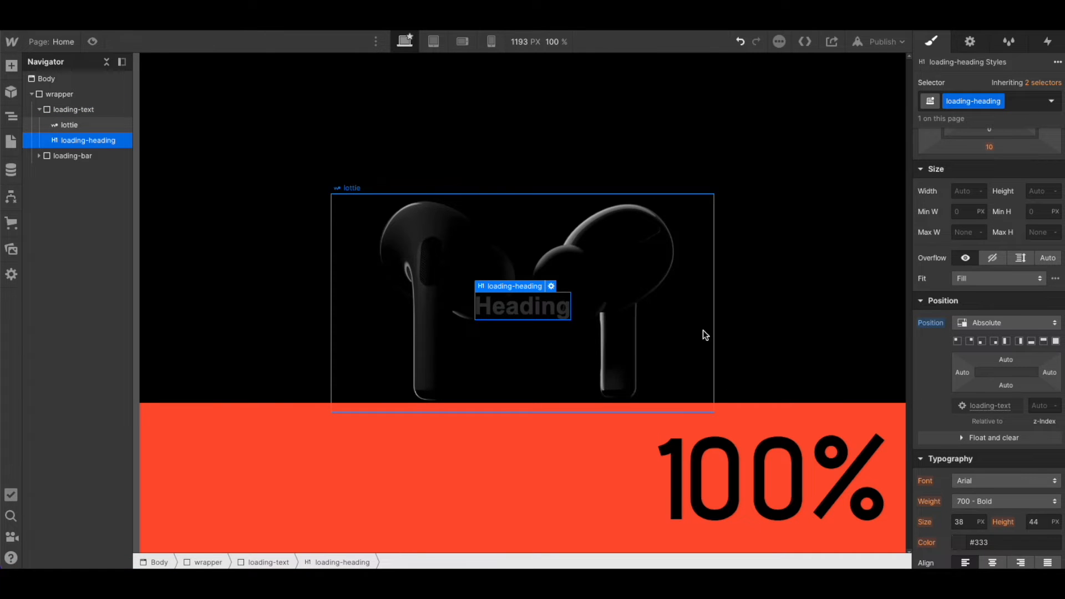
{"action": "scroll", "coordinate": [965, 422], "scroll_direction": "down", "scroll_amount": 1}
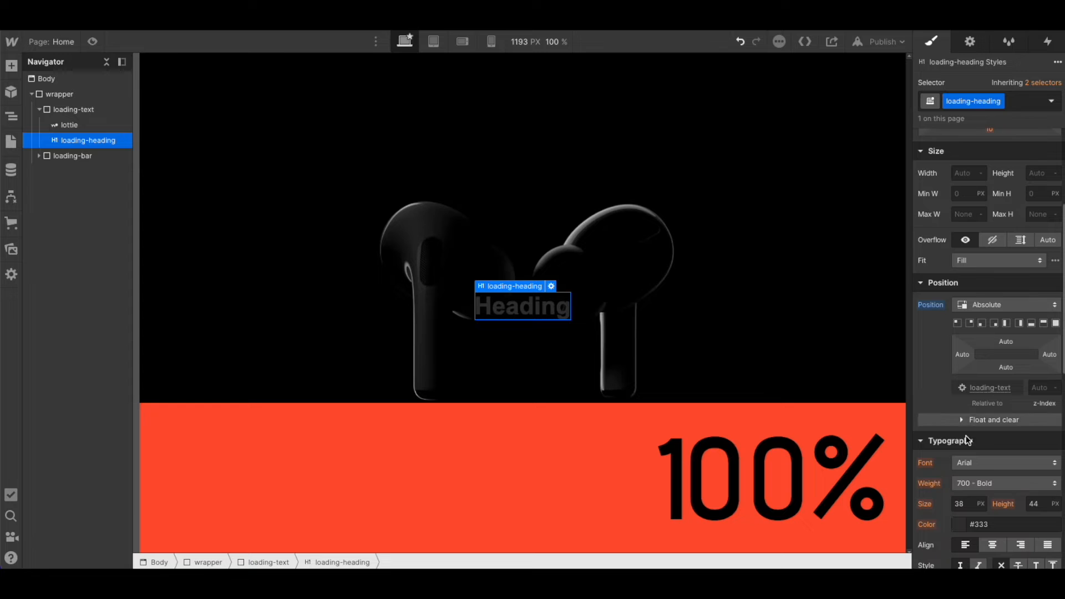
{"action": "left_click", "coordinate": [960, 523]}
{"action": "left_click_drag", "start_coordinate": [961, 372], "coordinate": [899, 233]}
{"action": "left_click", "coordinate": [963, 238]}
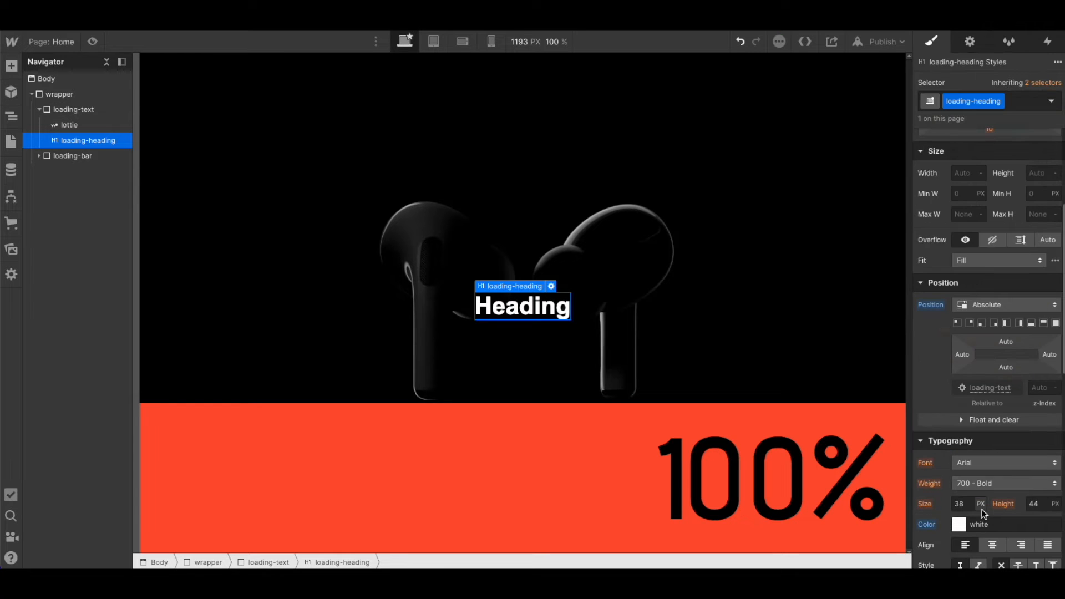
Step: Try the Advent Pro font on loading-heading, and settle on Tahoma
{"action": "left_click", "coordinate": [977, 465]}
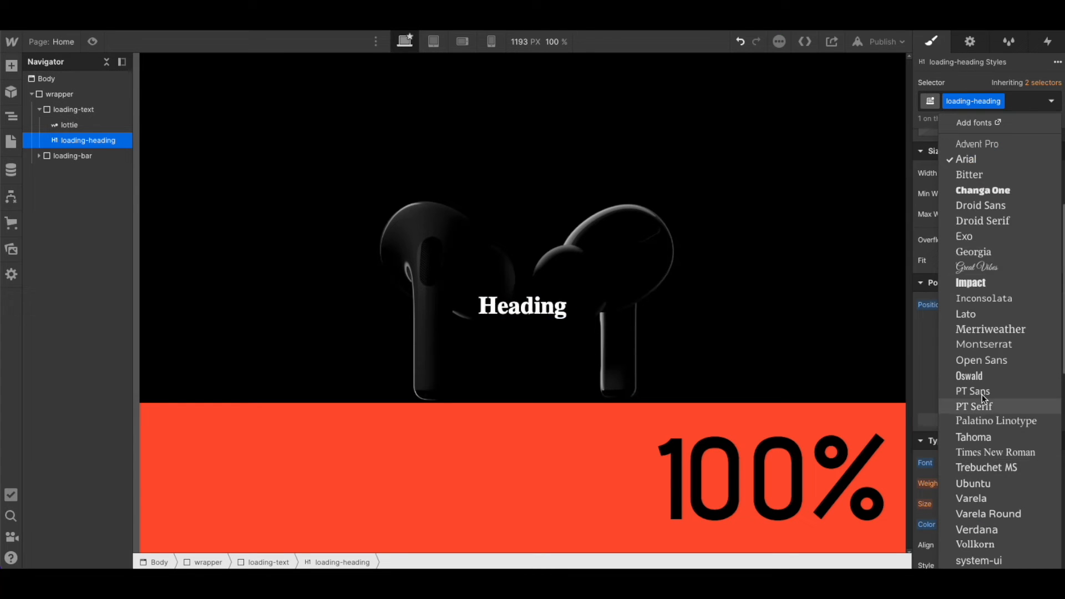
{"action": "left_click", "coordinate": [1001, 146]}
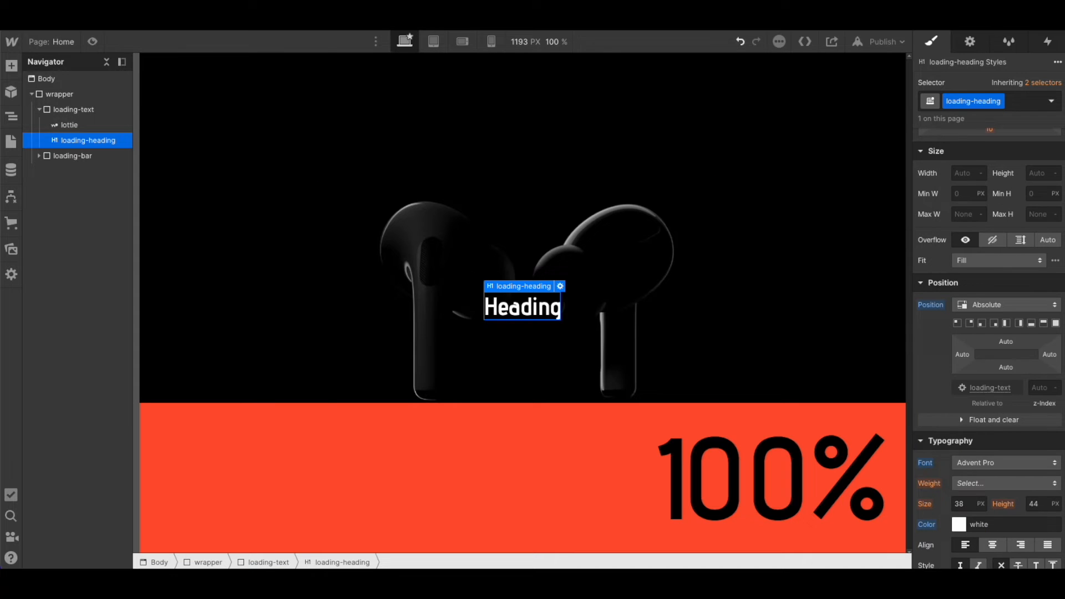
{"action": "left_click", "coordinate": [967, 462]}
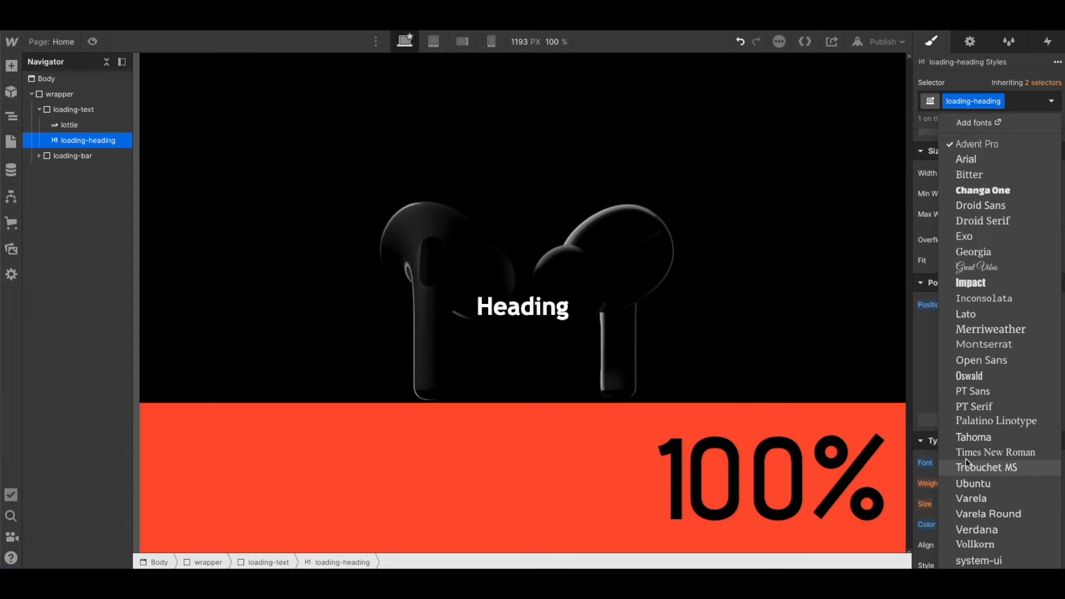
{"action": "left_click", "coordinate": [971, 437]}
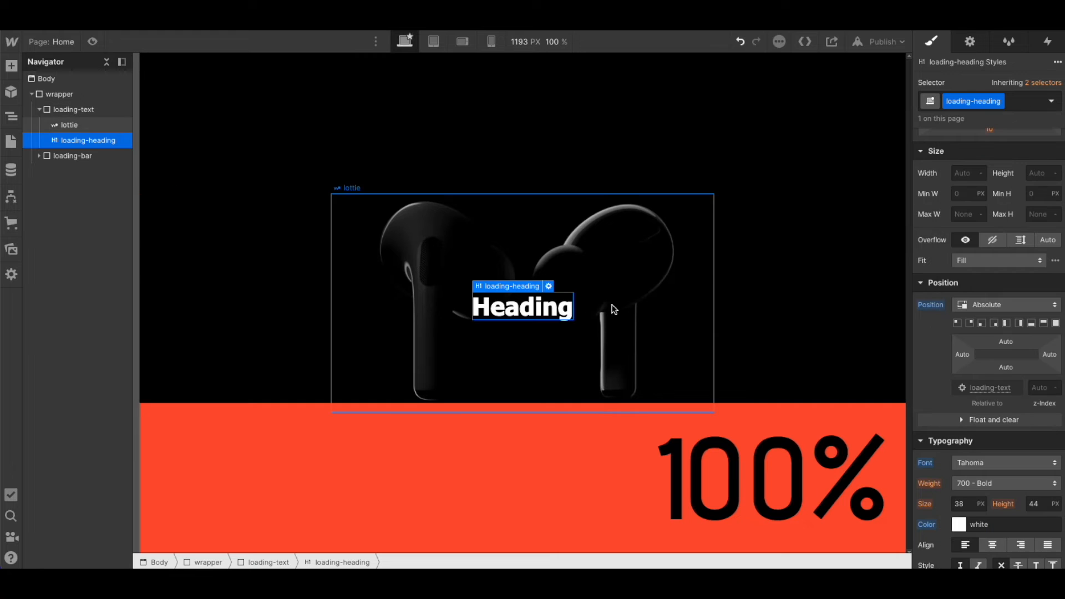
Step: Replace the text of loading-heading with "AirPods Pro"
{"action": "double_click", "coordinate": [542, 306]}
{"action": "double_click", "coordinate": [533, 306]}
{"action": "key", "text": "BackSpace"}
{"action": "type", "text": "Airpods"}
{"action": "key", "text": "BackSpace"}
{"action": "key", "text": "BackSpace"}
{"action": "key", "text": "BackSpace"}
{"action": "key", "text": "BackSpace"}
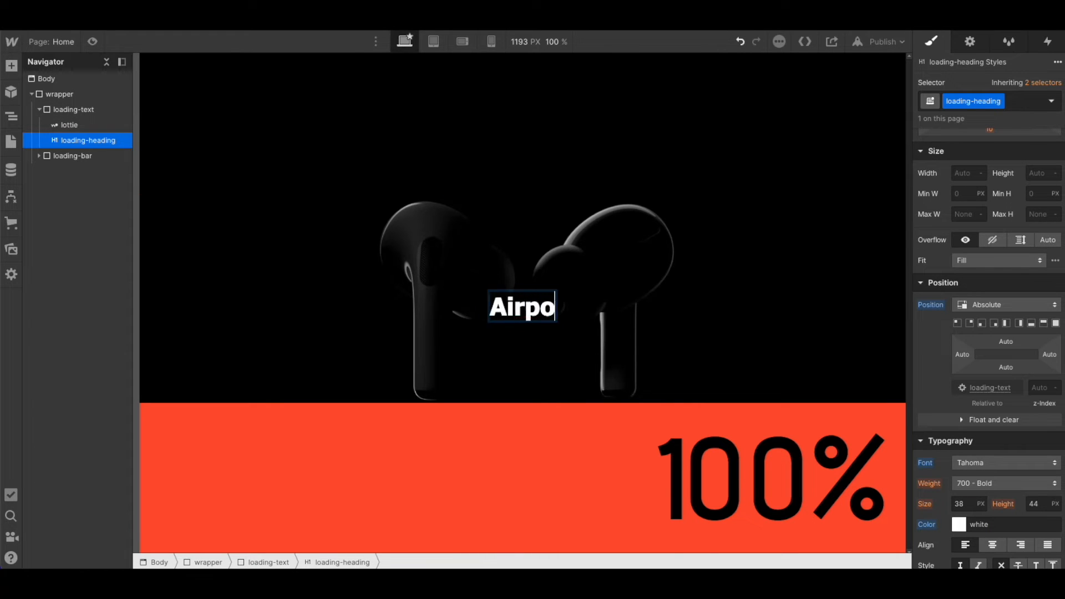
{"action": "type", "text": "Pods Pro"}
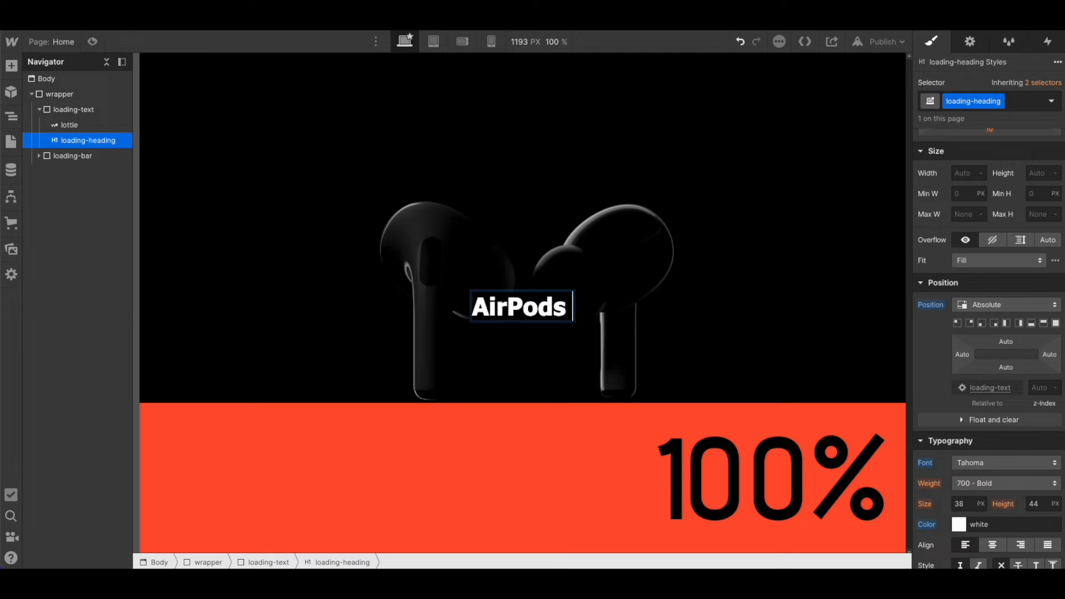
{"action": "key", "text": "Escape"}
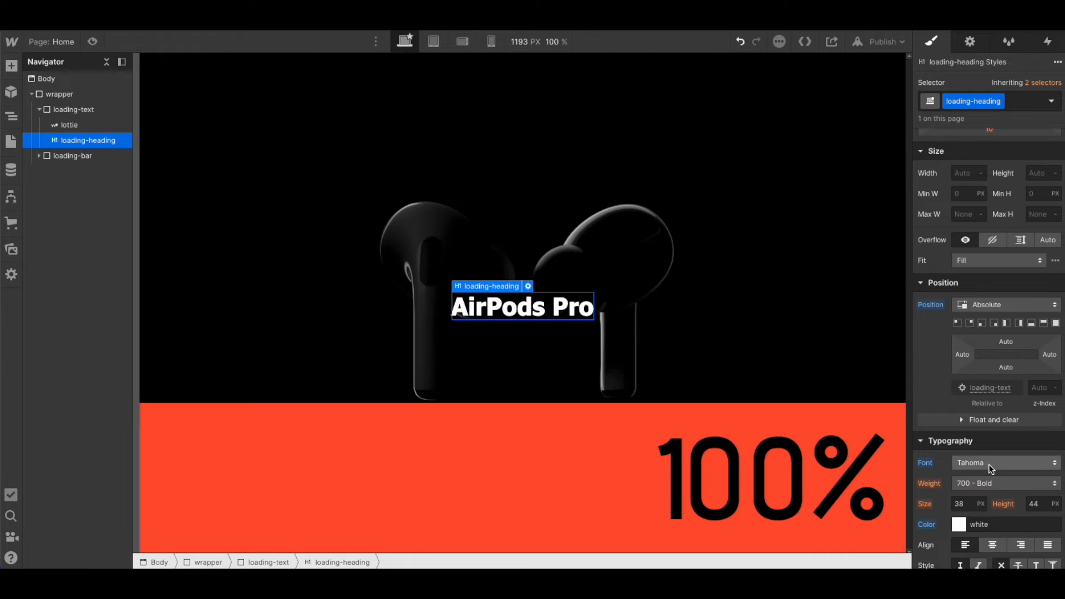
Step: Set the font weight of loading-heading to 400 - Normal and its font size to 6 EM
{"action": "left_click", "coordinate": [987, 484]}
{"action": "left_click", "coordinate": [990, 438]}
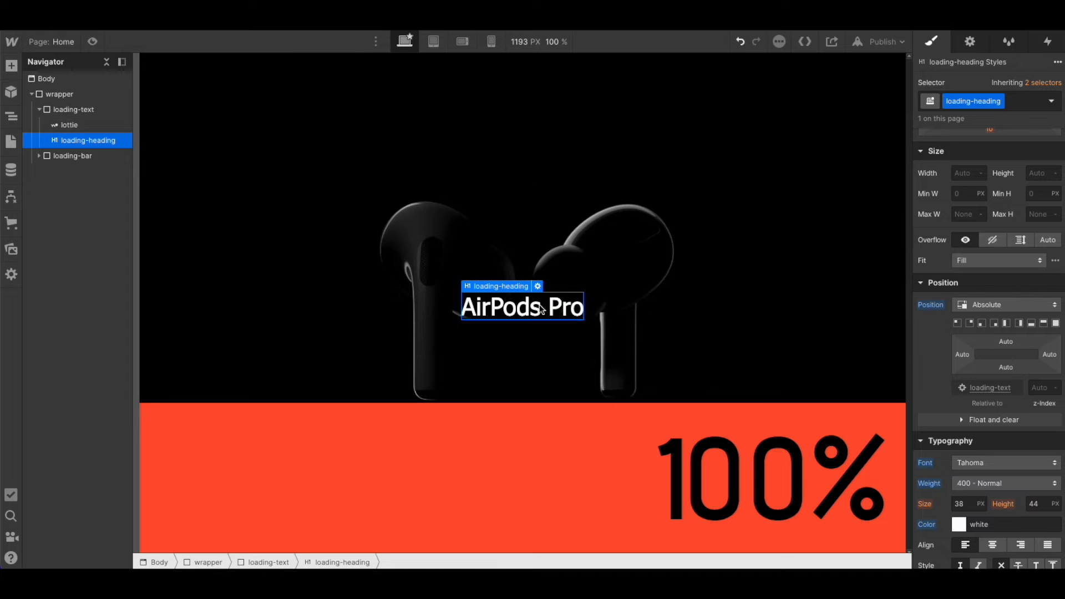
{"action": "left_click", "coordinate": [980, 505]}
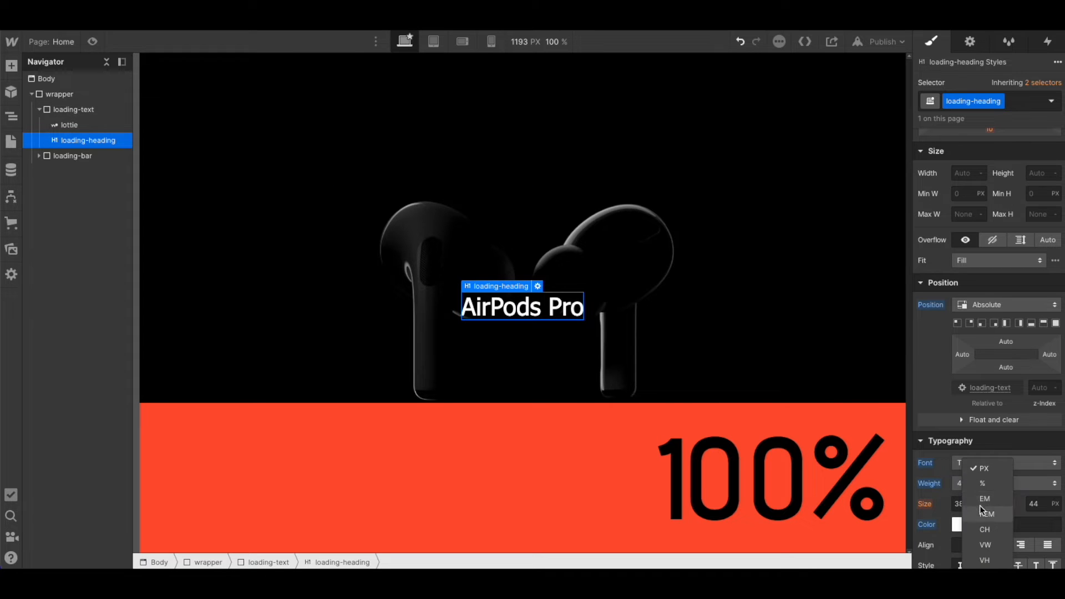
{"action": "left_click", "coordinate": [980, 505]}
{"action": "type", "text": "2"}
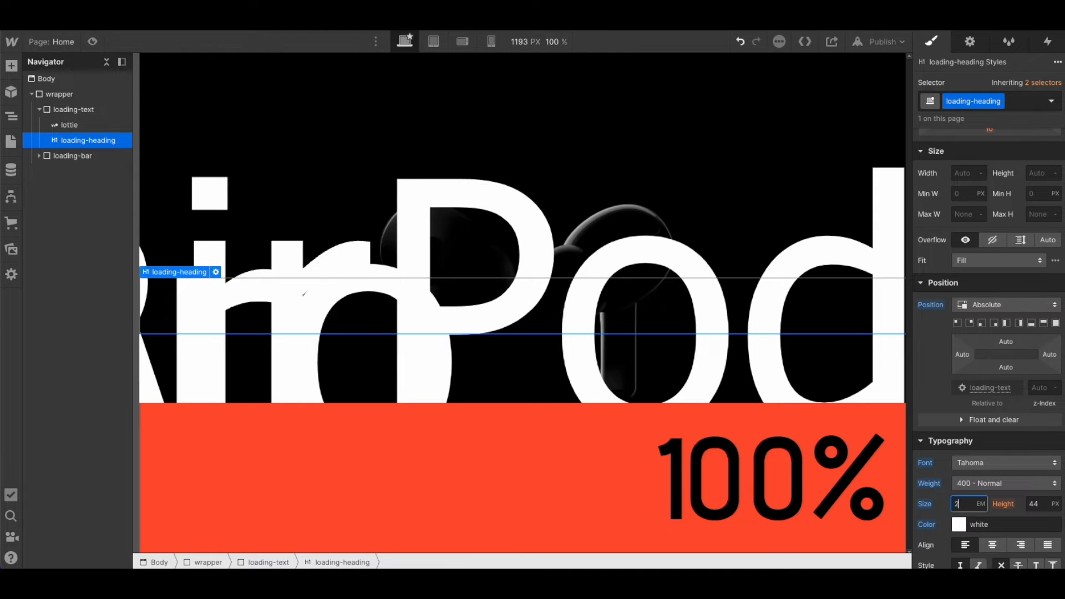
{"action": "type", "text": "em"}
{"action": "key", "text": "Return"}
{"action": "type", "text": "10"}
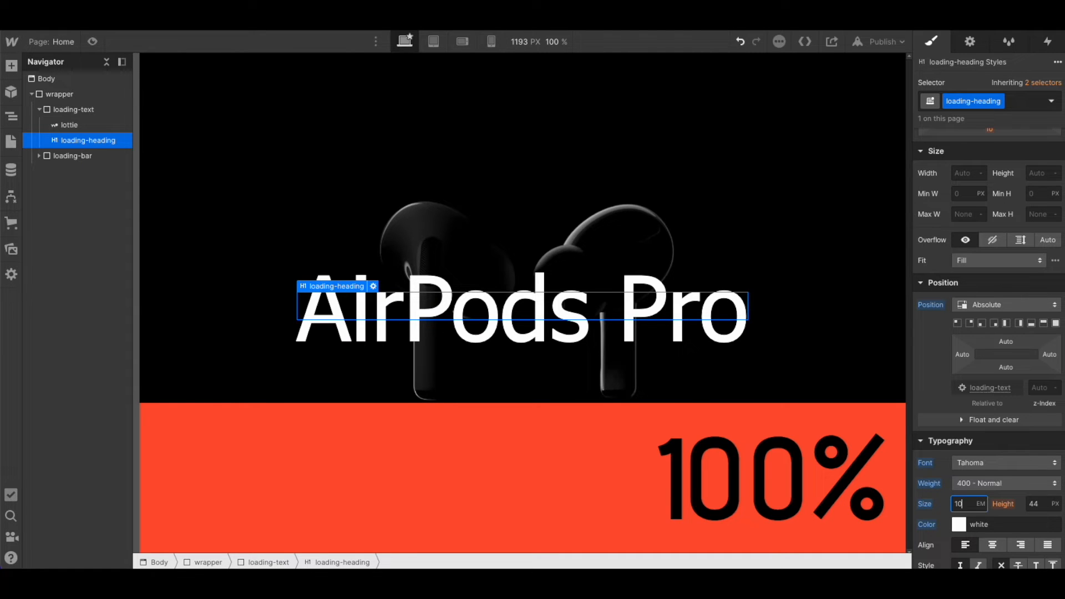
{"action": "key", "text": "Return"}
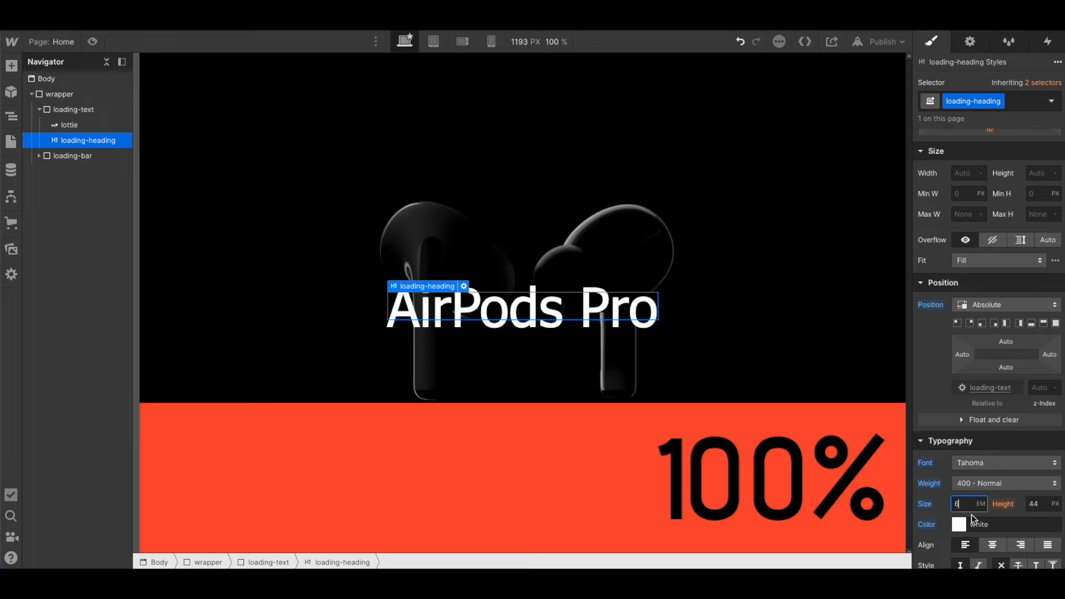
Step: Set the line height of loading-heading to a unitless 1
{"action": "left_click", "coordinate": [1055, 504]}
{"action": "left_click", "coordinate": [1054, 561]}
{"action": "left_click", "coordinate": [1037, 502]}
{"action": "type", "text": "1"}
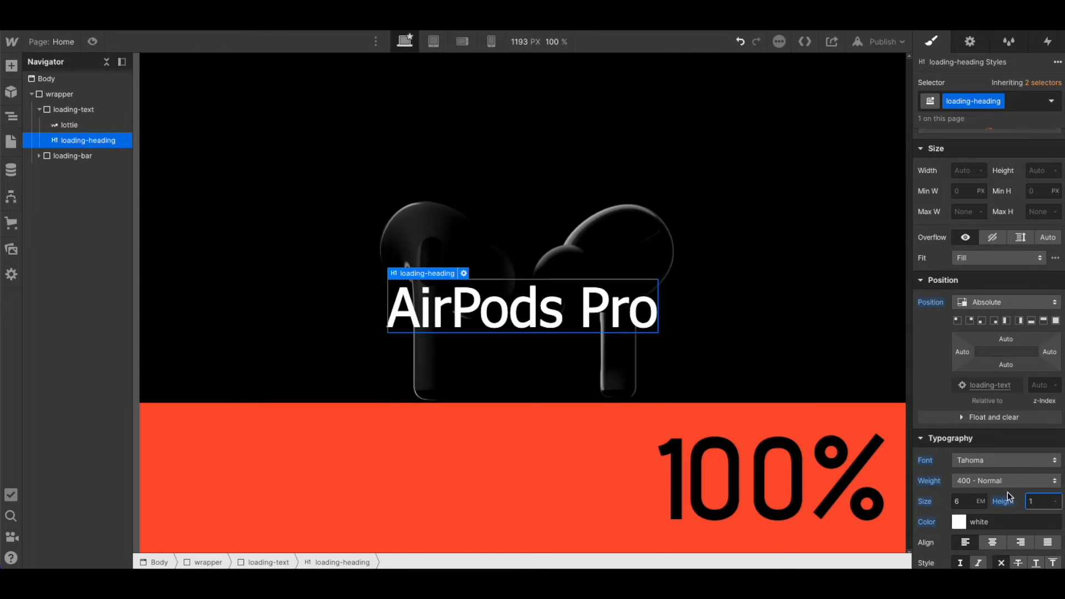
{"action": "scroll", "coordinate": [988, 453], "scroll_direction": "down", "scroll_amount": 10}
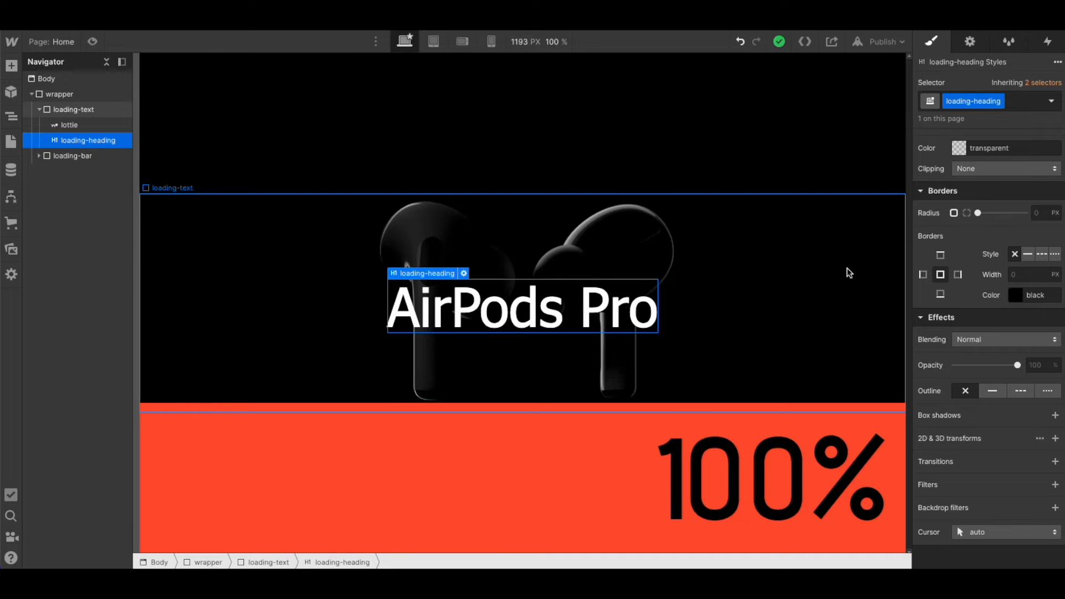
{"action": "scroll", "coordinate": [975, 252], "scroll_direction": "up", "scroll_amount": 10}
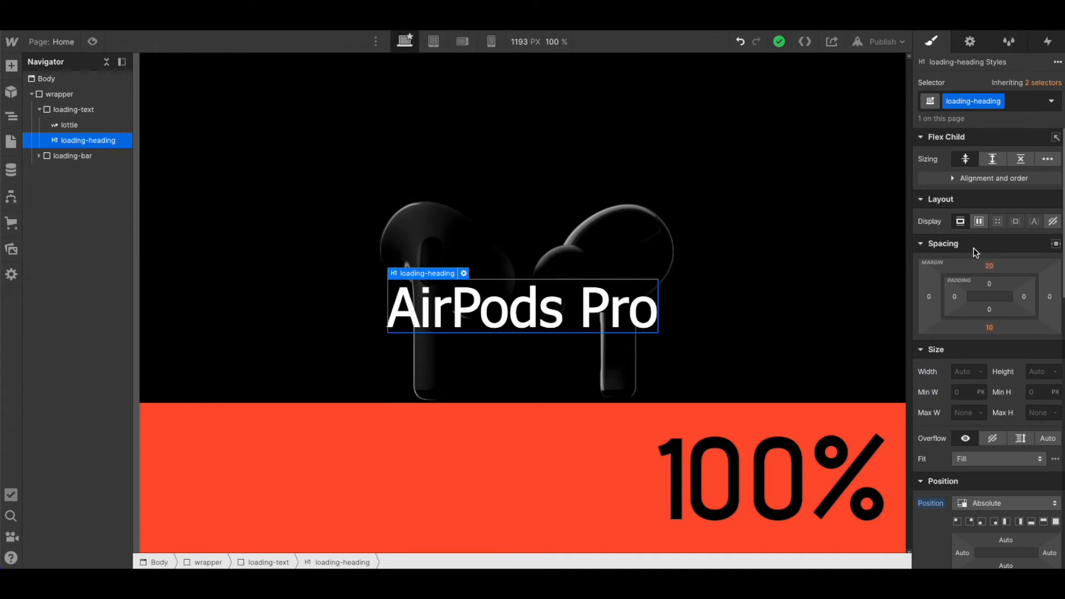
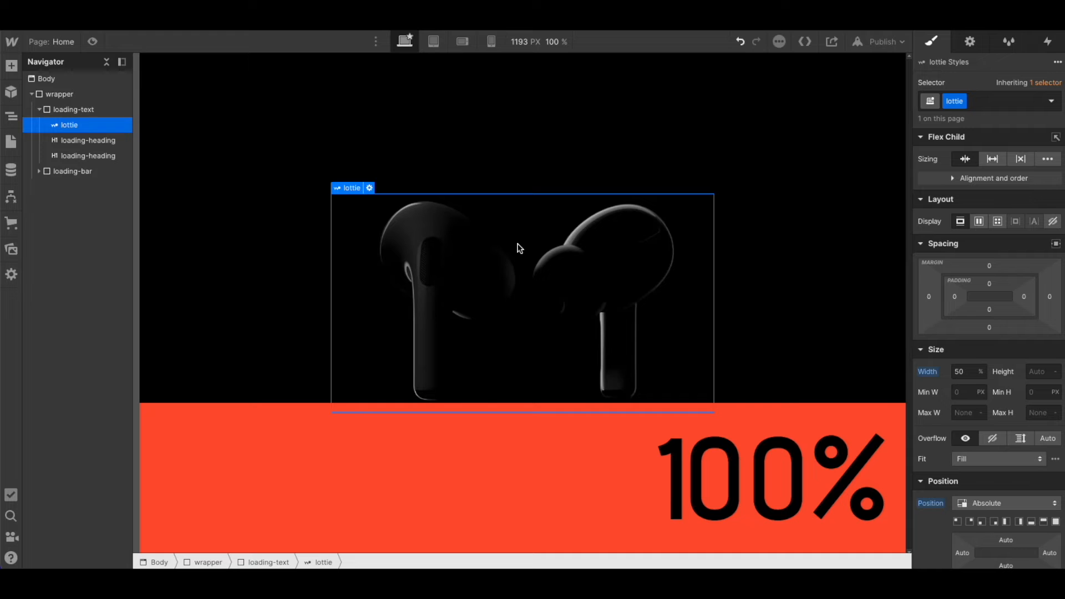
Step: Set the first loading-heading, "AirPods", to Relative position with a z-index of 100
{"action": "left_click", "coordinate": [89, 141]}
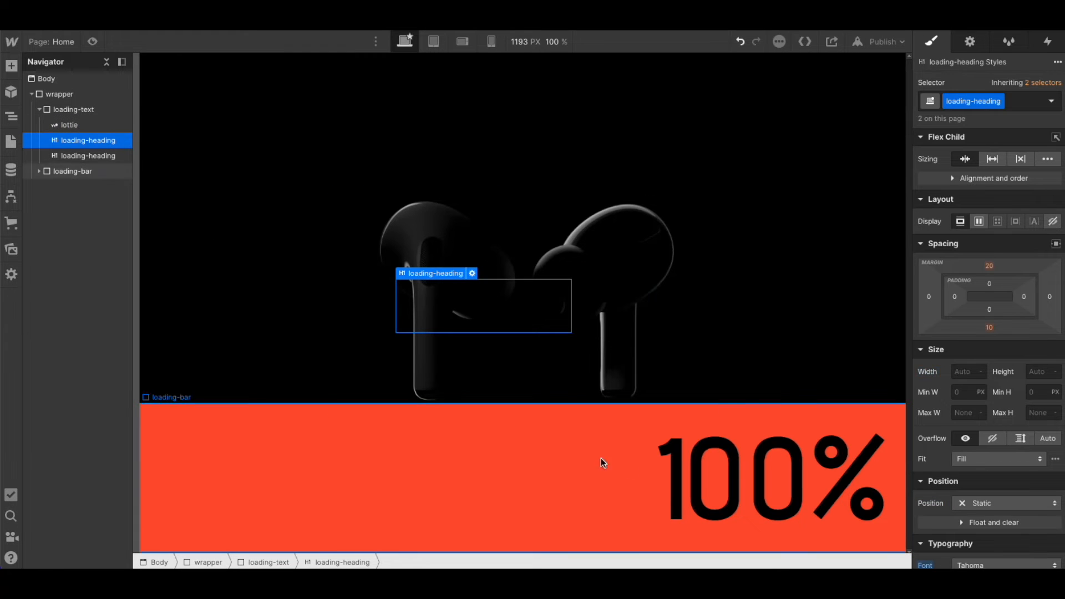
{"action": "left_click", "coordinate": [990, 503]}
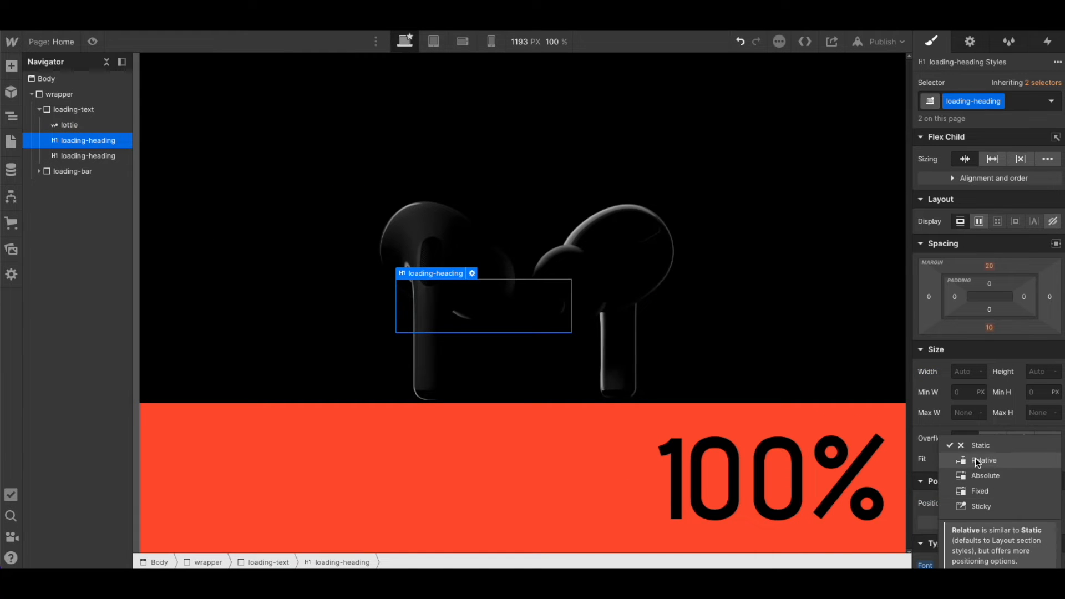
{"action": "left_click", "coordinate": [976, 461]}
{"action": "left_click", "coordinate": [1033, 564]}
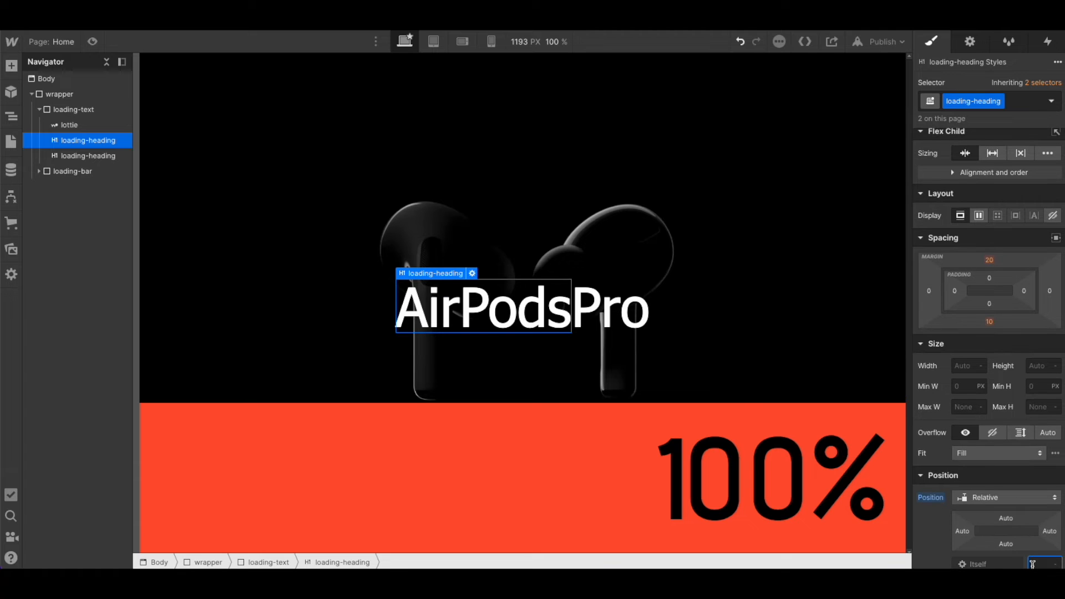
{"action": "left_click", "coordinate": [690, 231]}
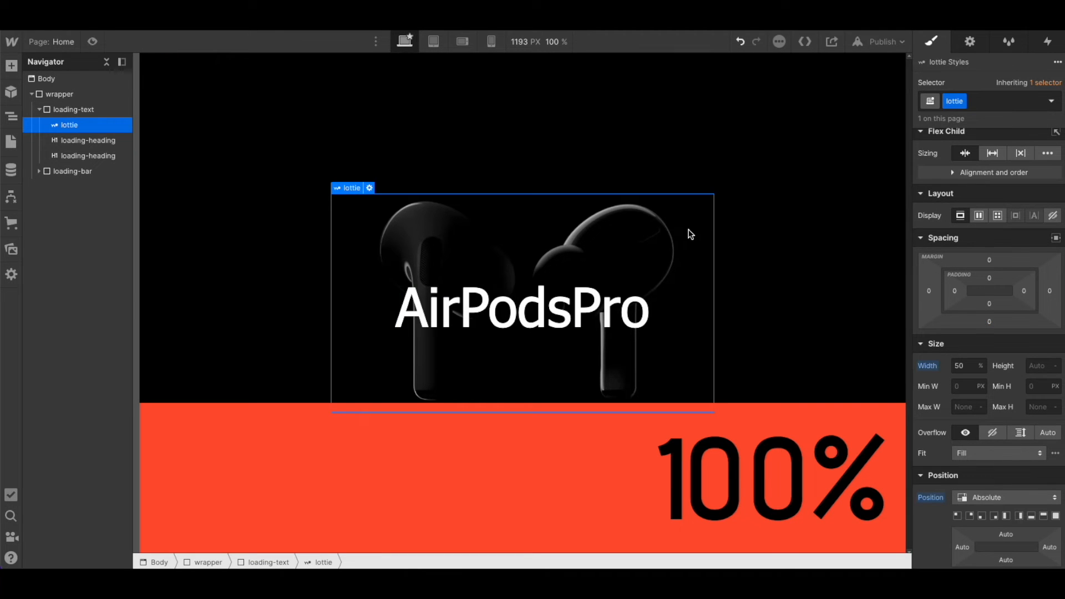
Step: Try a right margin of 1 em on the "AirPods" heading, and settle on 0.3 em
{"action": "left_click", "coordinate": [572, 301]}
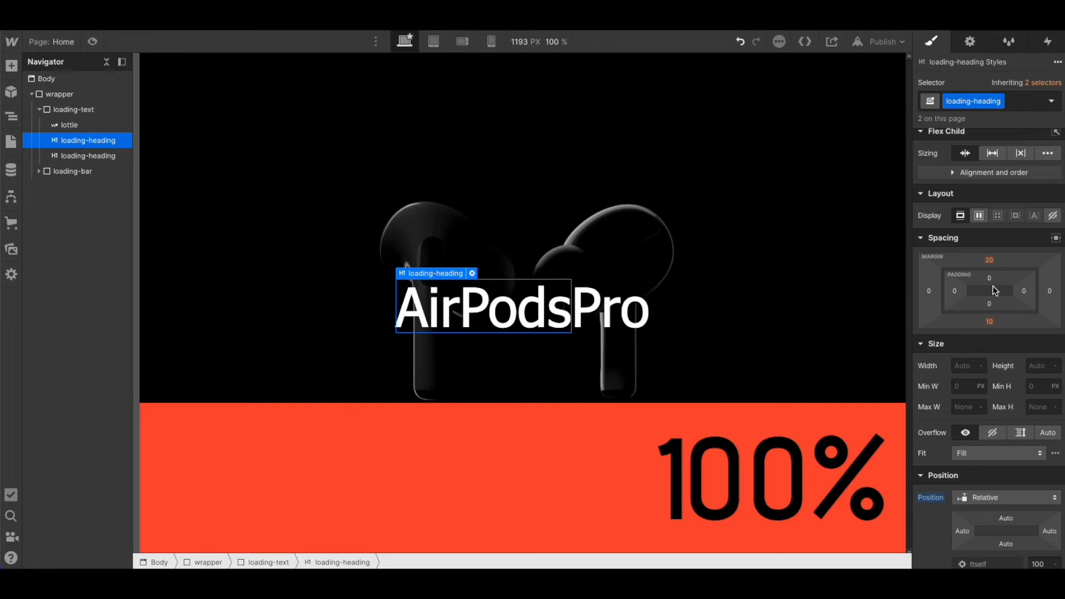
{"action": "left_click", "coordinate": [1049, 291]}
{"action": "type", "text": "1e"}
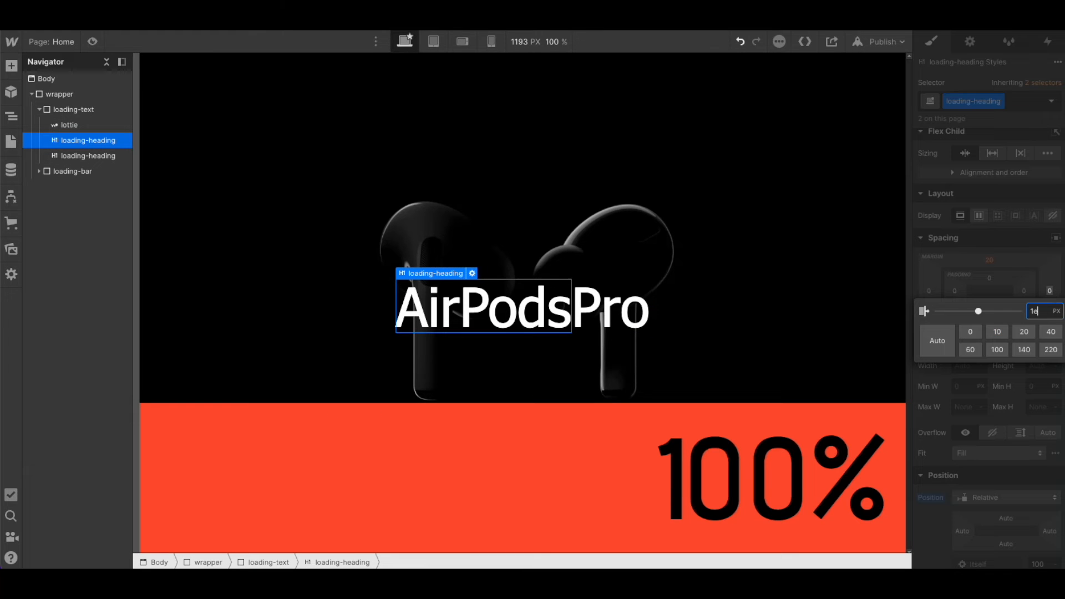
{"action": "type", "text": "m"}
{"action": "key", "text": "Return"}
{"action": "left_click", "coordinate": [1050, 291]}
{"action": "type", "text": "0.3"}
{"action": "key", "text": "Return"}
{"action": "left_click", "coordinate": [874, 240]}
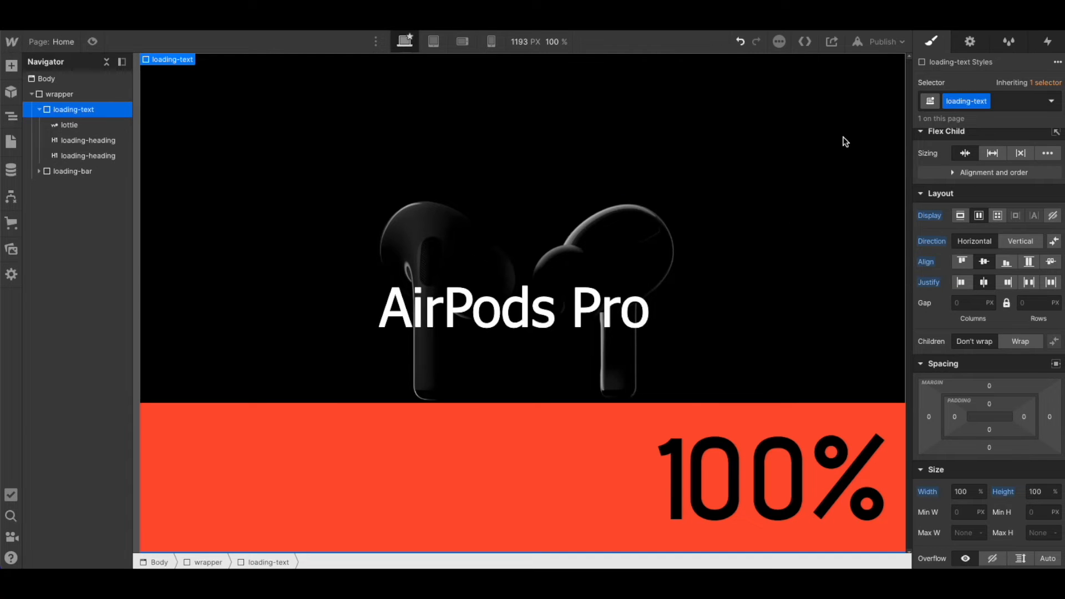
Step: Open the page-load trigger's loading bar animation for editing, with the loading-percentage-wrapper Move action selected
{"action": "left_click", "coordinate": [1048, 41]}
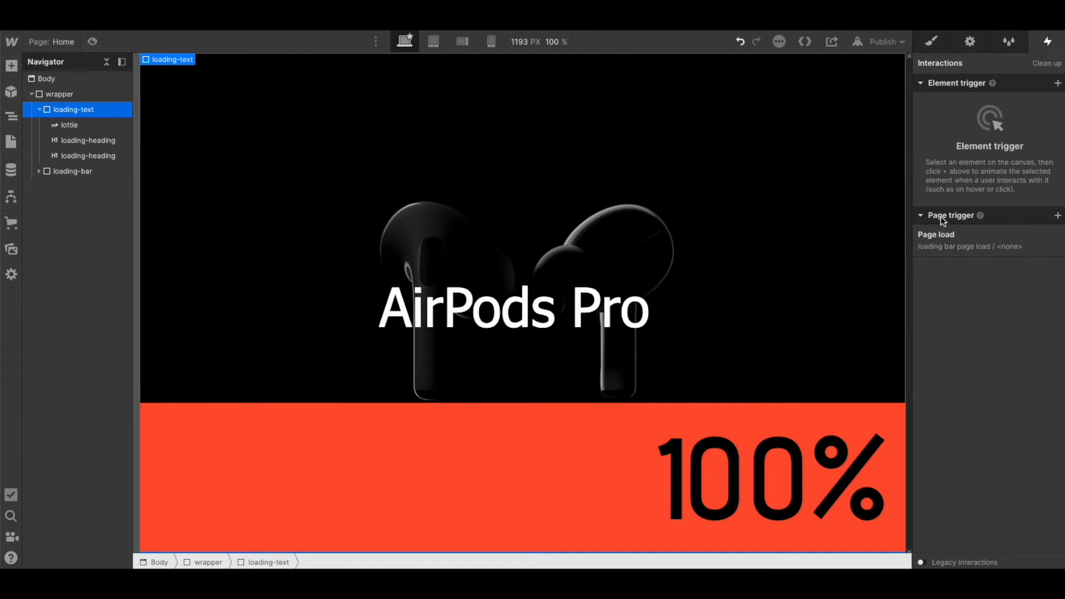
{"action": "left_click", "coordinate": [943, 235]}
{"action": "left_click", "coordinate": [961, 193]}
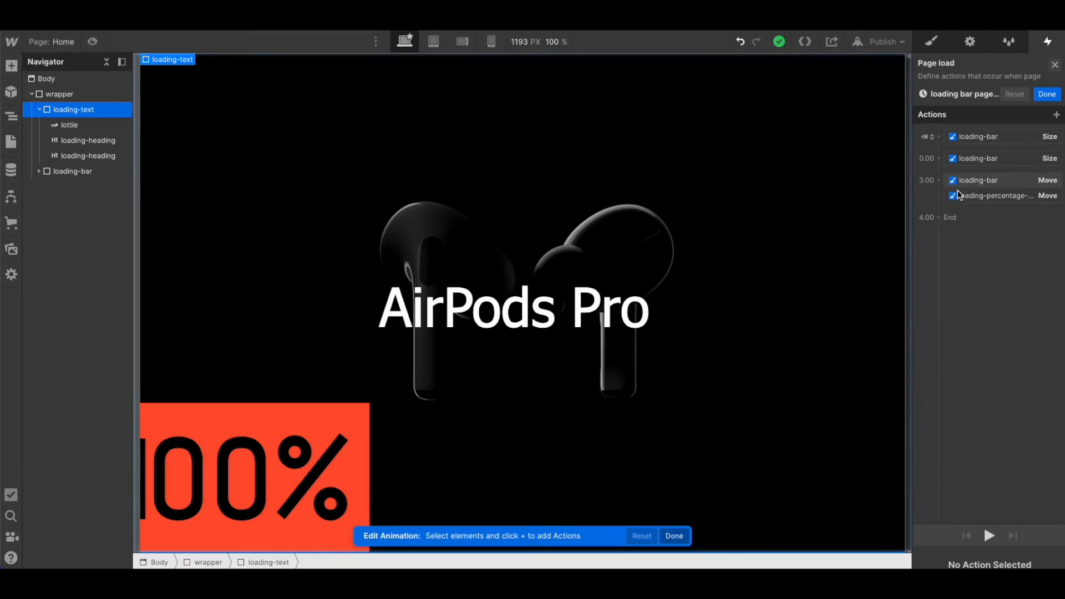
{"action": "left_click", "coordinate": [975, 169]}
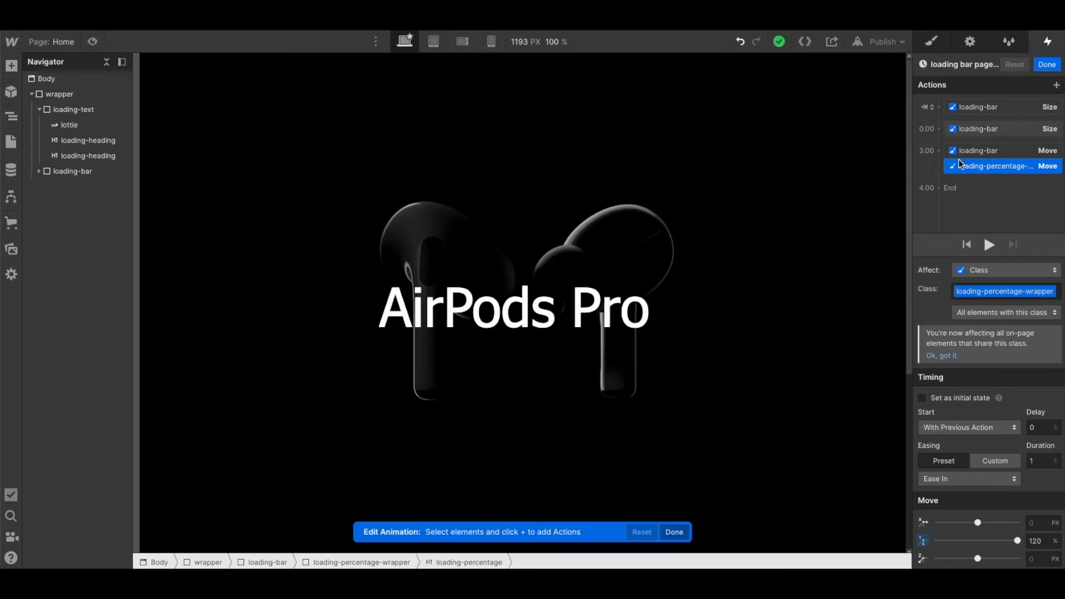
Step: Add an initial-state Opacity action of 0% for the "AirPods" heading that affects the whole loading-heading class
{"action": "left_click", "coordinate": [491, 315]}
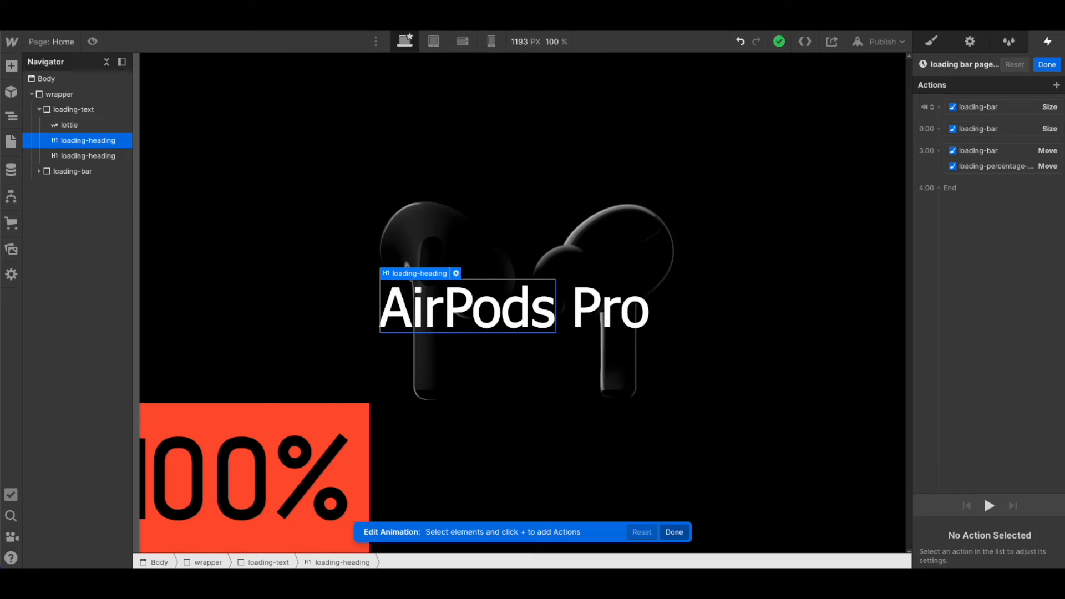
{"action": "left_click", "coordinate": [939, 109]}
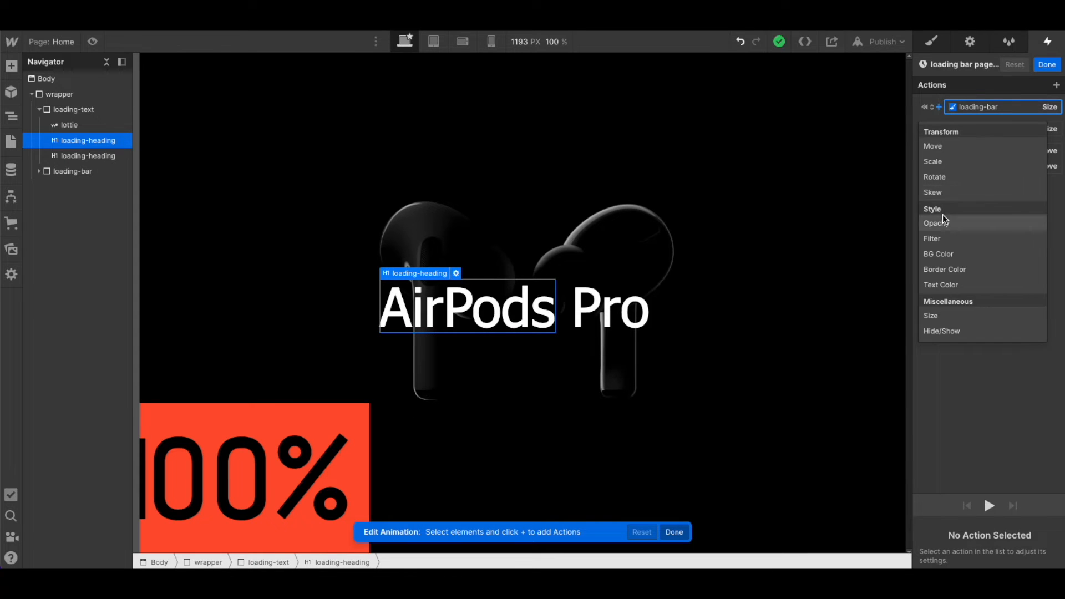
{"action": "left_click", "coordinate": [945, 221]}
{"action": "left_click_drag", "start_coordinate": [1013, 556], "coordinate": [926, 558]}
{"action": "left_click", "coordinate": [977, 474]}
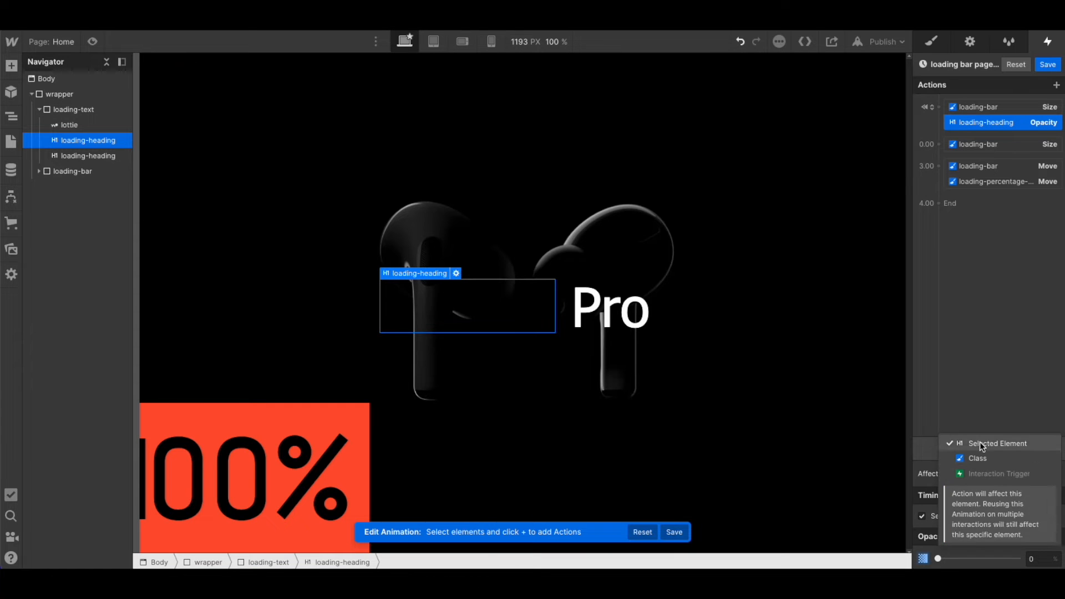
{"action": "left_click", "coordinate": [979, 457]}
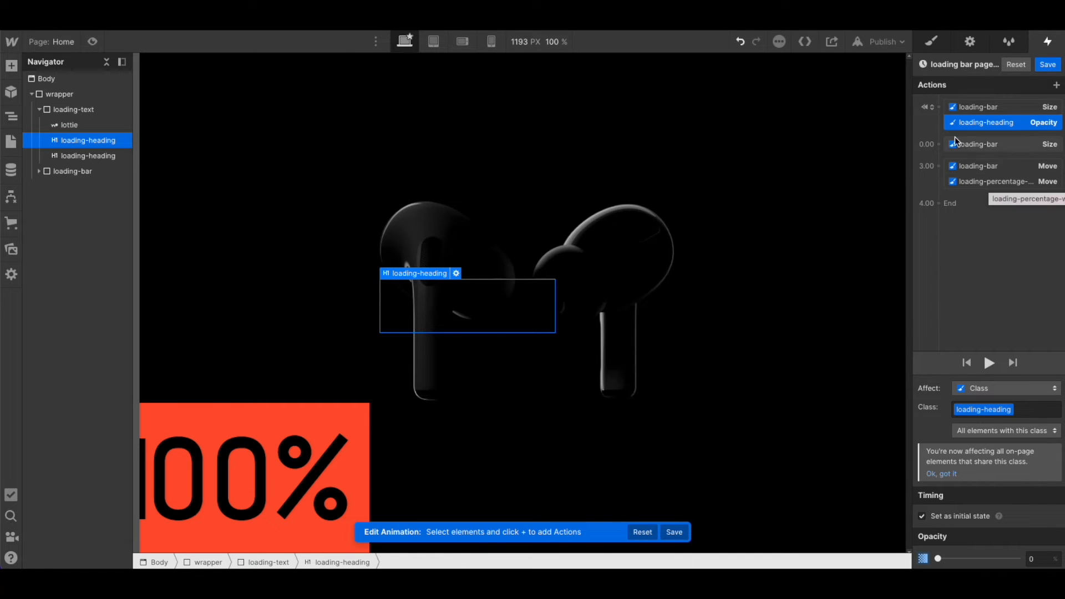
Step: Add an initial-state Move action for the loading-heading class with a Y offset of 100%
{"action": "left_click", "coordinate": [939, 107]}
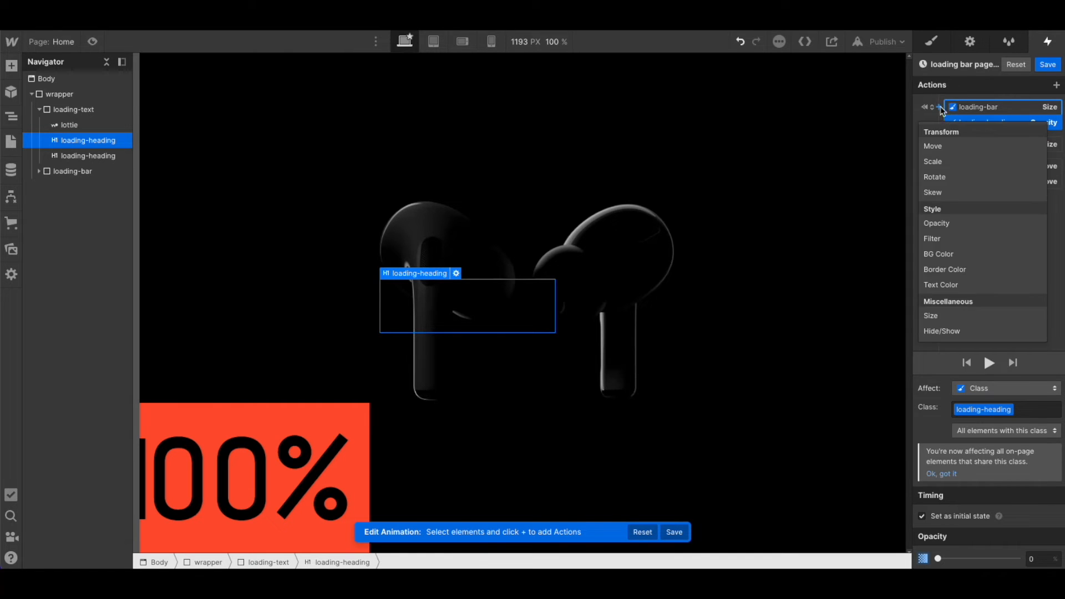
{"action": "left_click", "coordinate": [944, 146]}
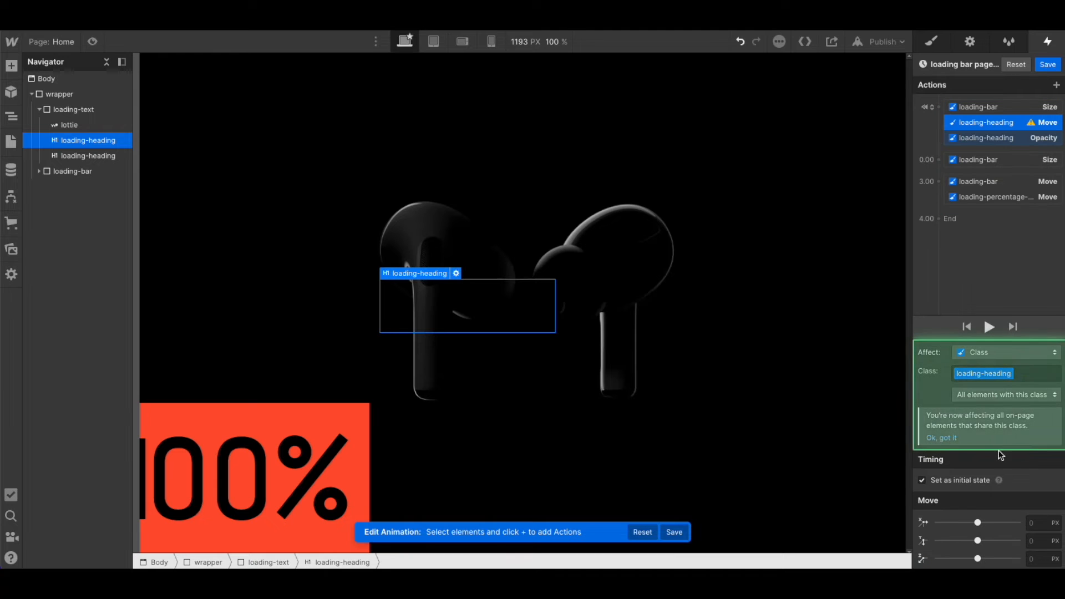
{"action": "left_click", "coordinate": [1037, 542]}
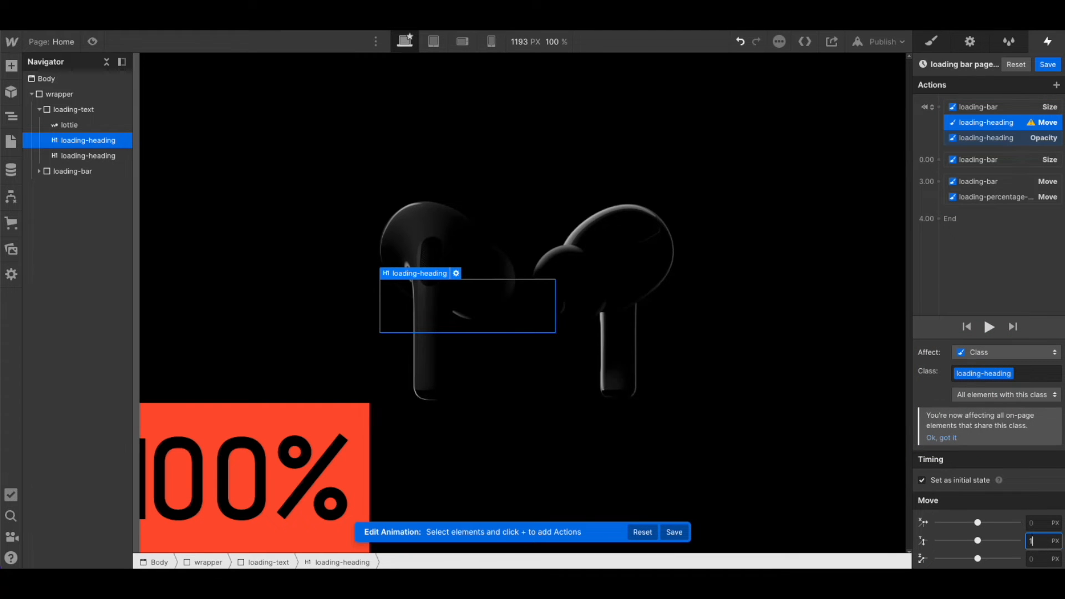
{"action": "type", "text": "100%"}
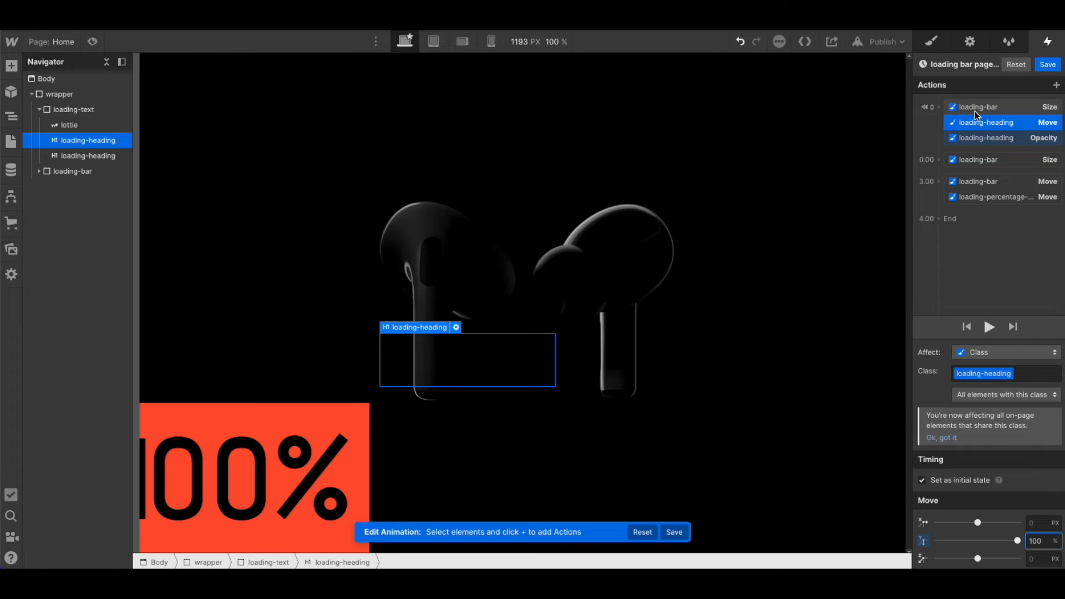
Step: Add an Opacity action of 100% for the "Pro" heading at the end of the timeline, at 4.00 s
{"action": "left_click_drag", "start_coordinate": [974, 111], "coordinate": [952, 228]}
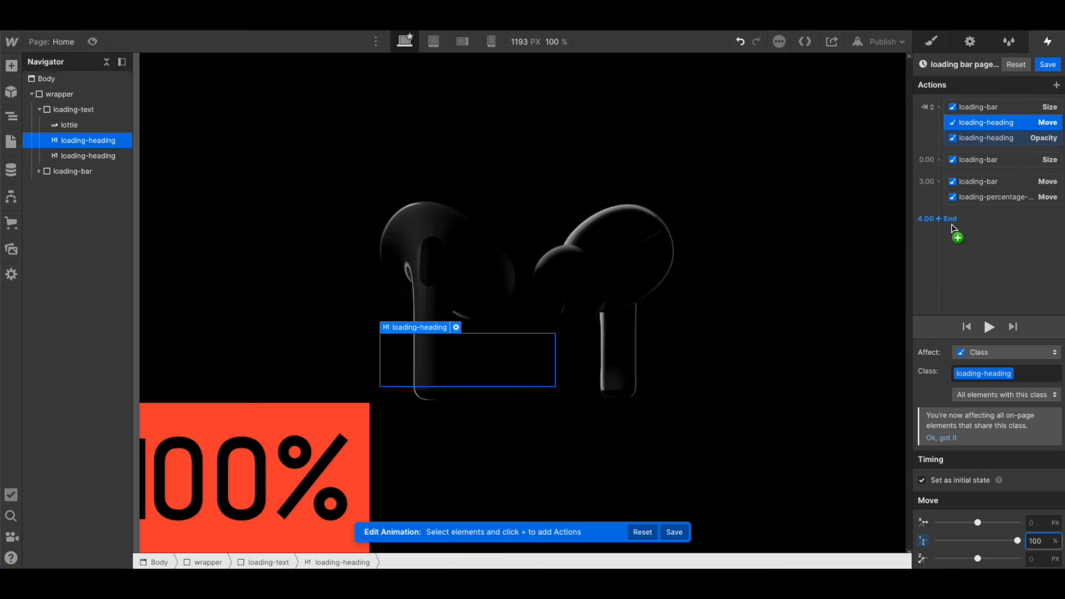
{"action": "left_click_drag", "start_coordinate": [952, 227], "coordinate": [921, 227]}
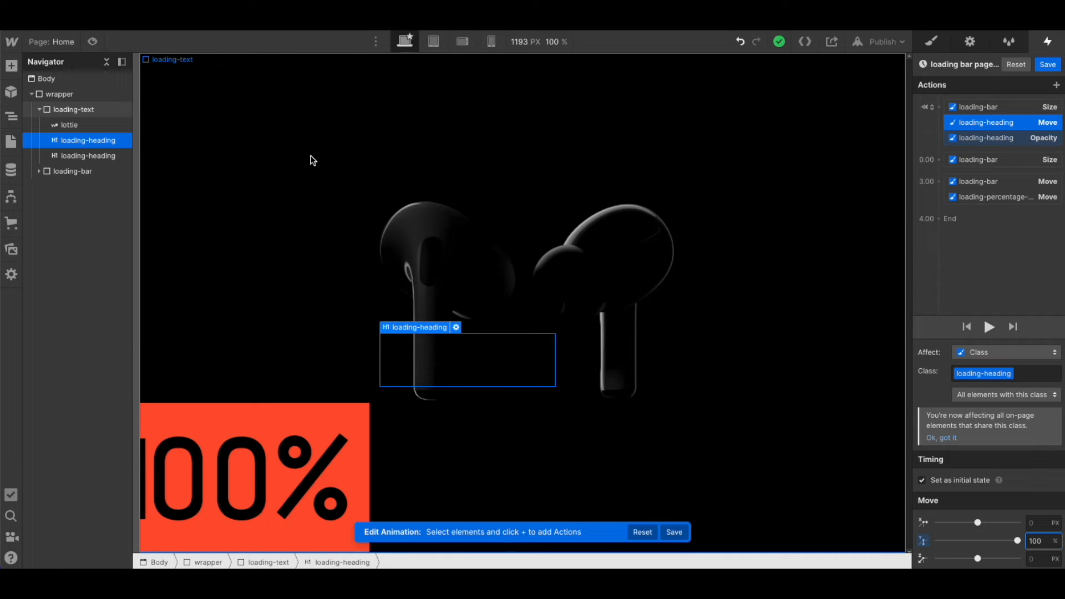
{"action": "left_click", "coordinate": [63, 152]}
{"action": "left_click_drag", "start_coordinate": [63, 152], "coordinate": [939, 223]}
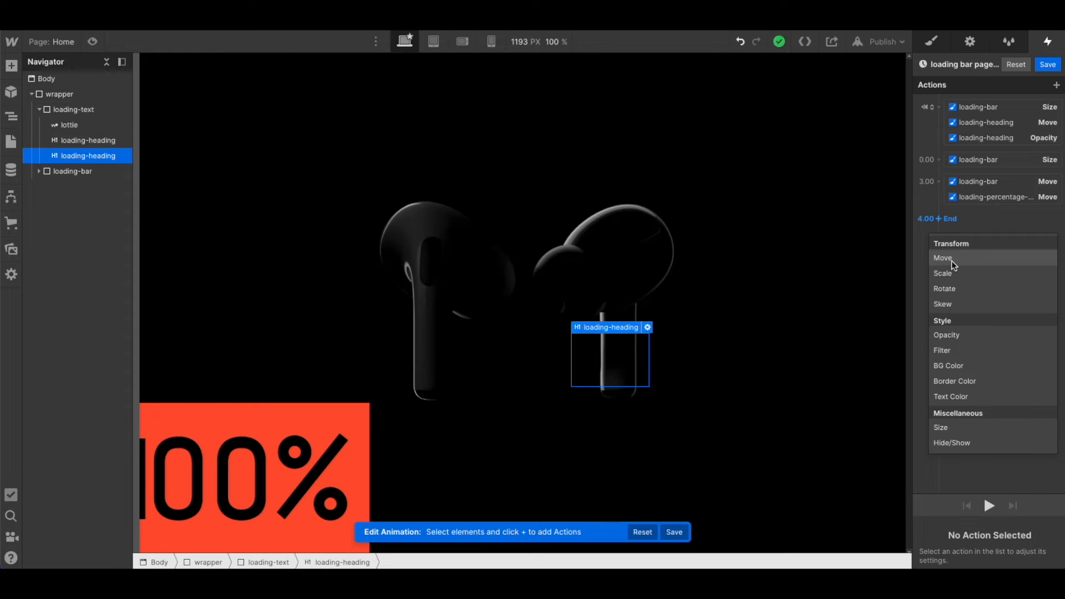
{"action": "left_click", "coordinate": [953, 334]}
{"action": "left_click", "coordinate": [1021, 560]}
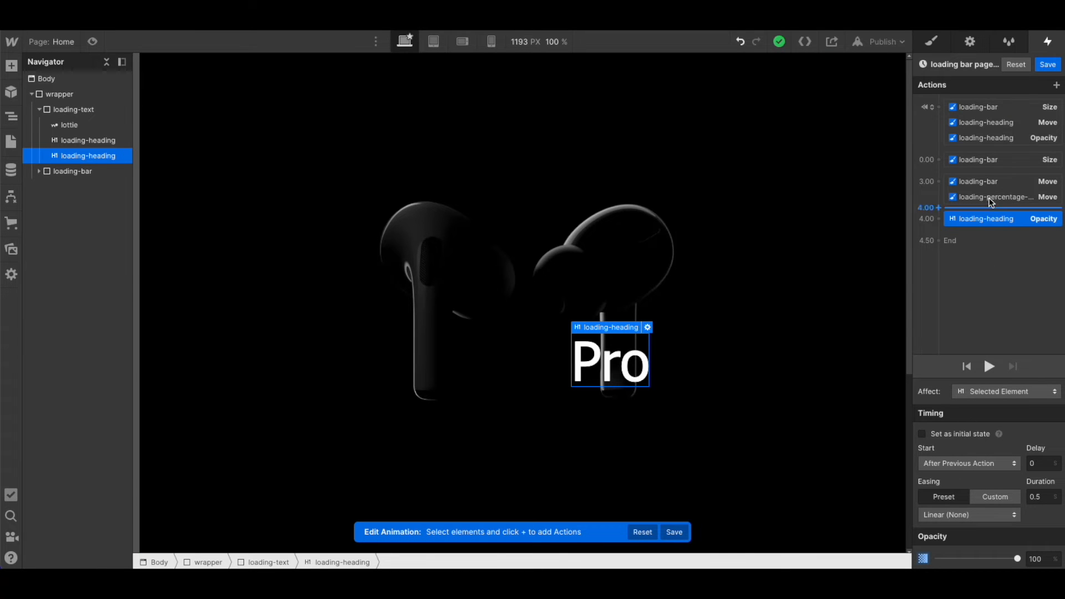
Step: Retarget the loading-heading Opacity action at 4.00 s to the "AirPods" heading
{"action": "right_click", "coordinate": [987, 223]}
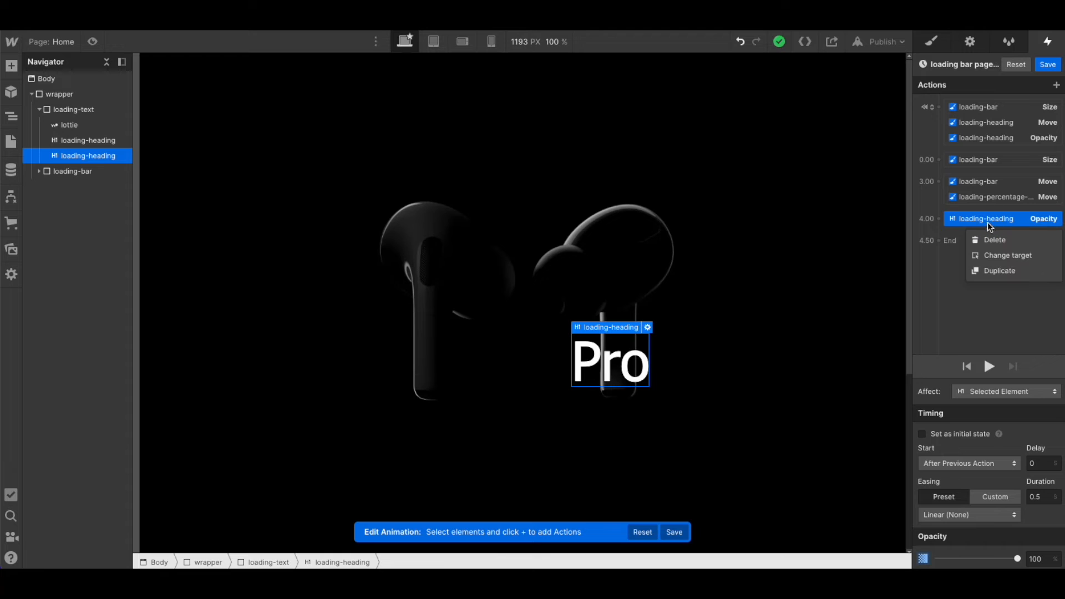
{"action": "left_click", "coordinate": [994, 256]}
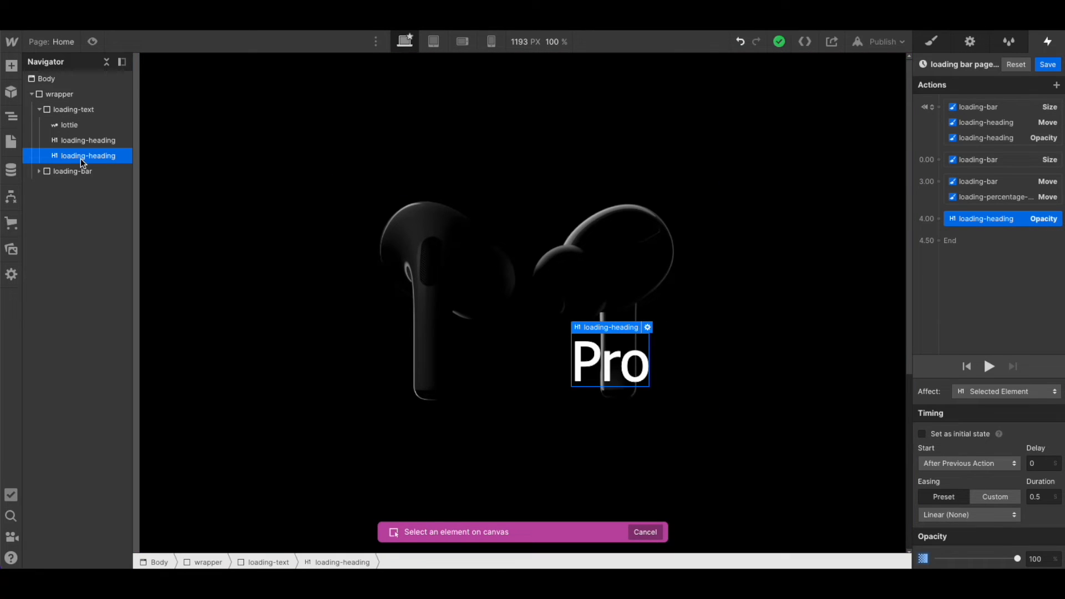
{"action": "left_click", "coordinate": [81, 138]}
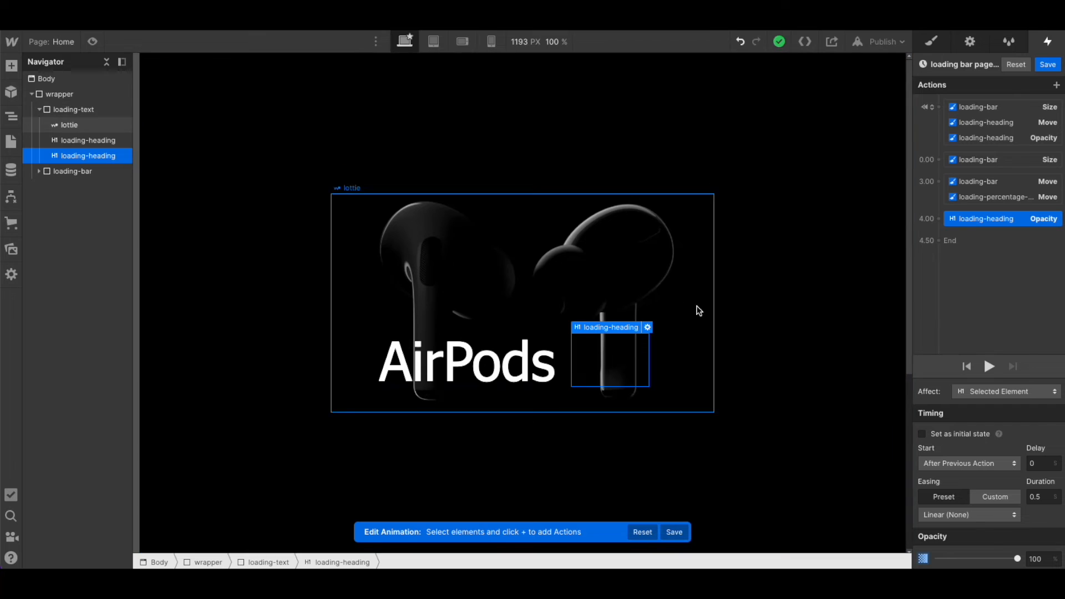
Step: Add a Move action at 4.00 s for the "AirPods" heading that affects the loading-heading class, with a Y offset of 0%
{"action": "left_click", "coordinate": [438, 352]}
{"action": "mouse_move", "coordinate": [970, 223]}
{"action": "left_mouse_down"}
{"action": "mouse_move", "coordinate": [970, 210]}
{"action": "mouse_move", "coordinate": [971, 225]}
{"action": "mouse_move", "coordinate": [931, 216]}
{"action": "left_mouse_up"}
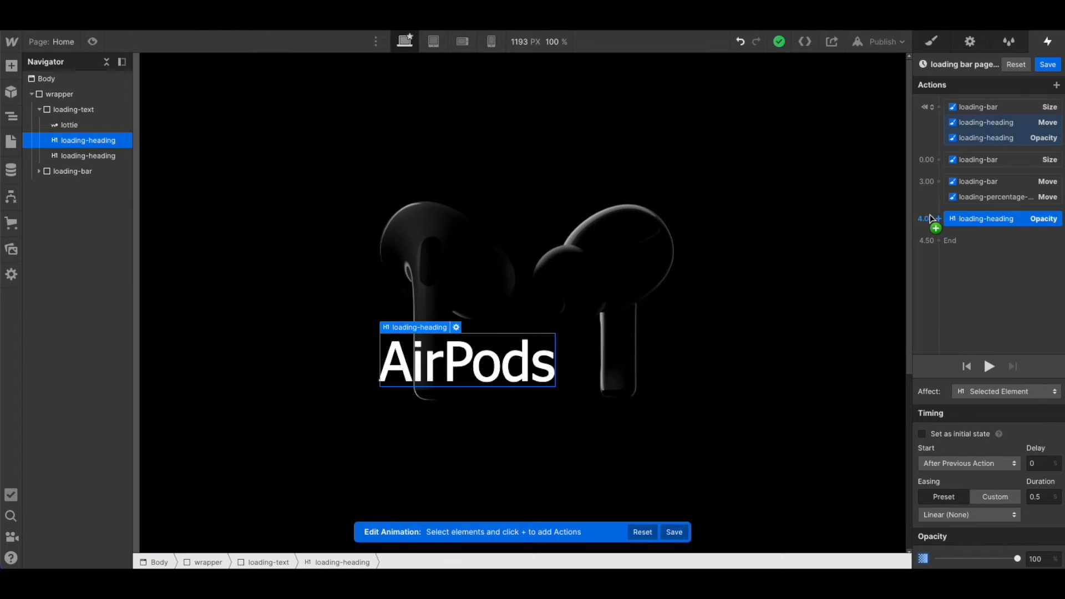
{"action": "left_click", "coordinate": [936, 218]}
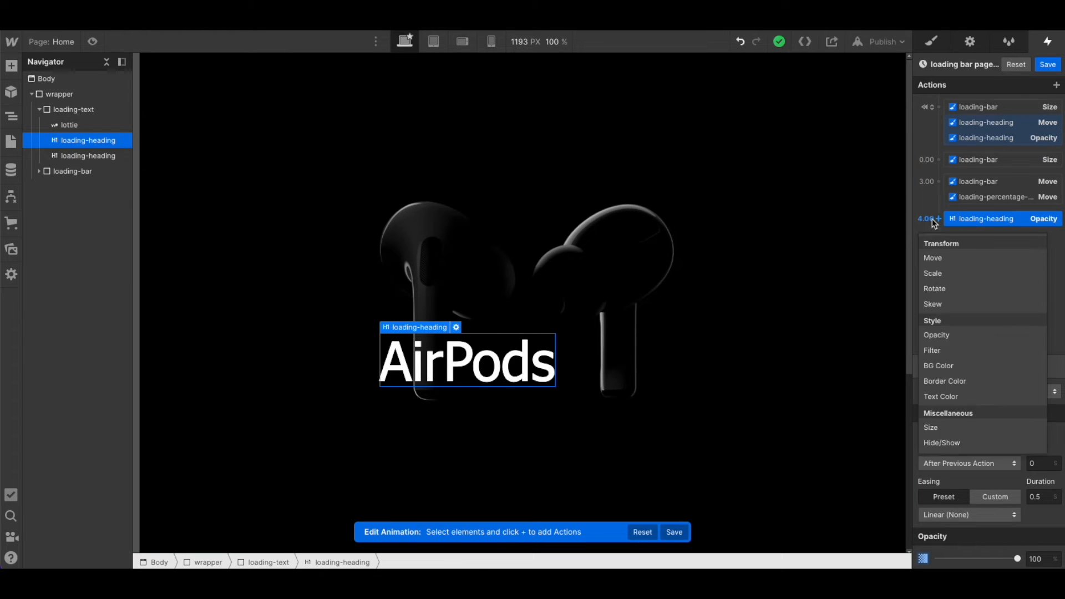
{"action": "left_click", "coordinate": [938, 260]}
{"action": "left_click", "coordinate": [1035, 542]}
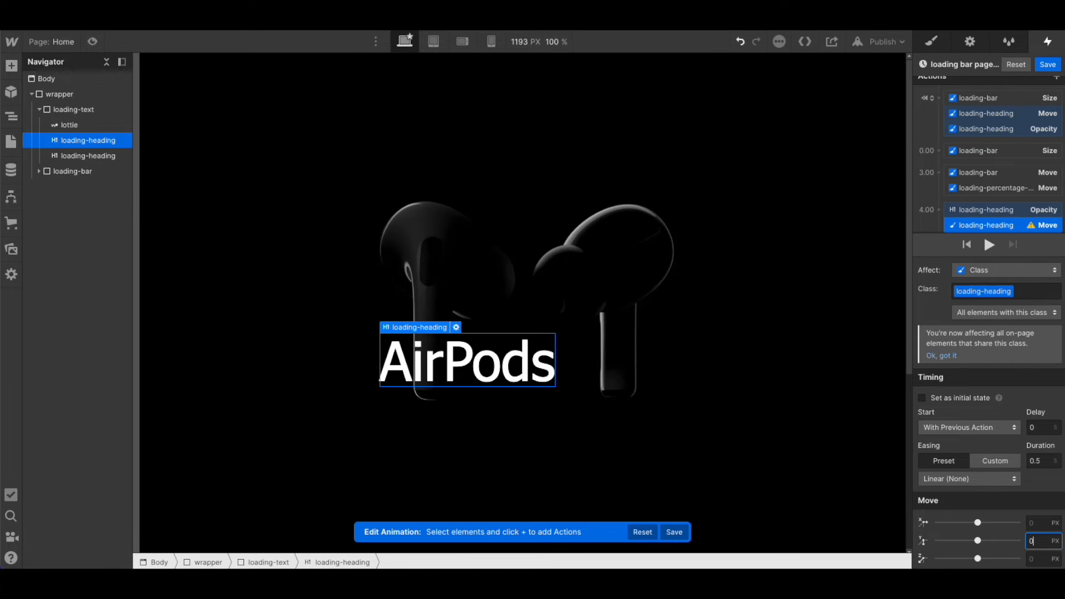
{"action": "type", "text": "%"}
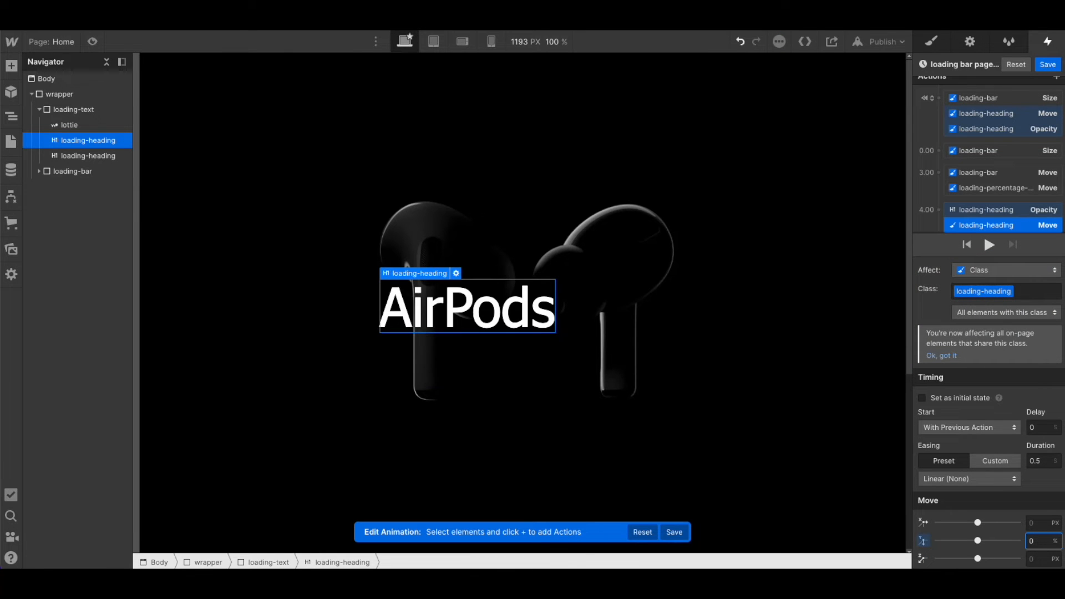
{"action": "left_click", "coordinate": [989, 245]}
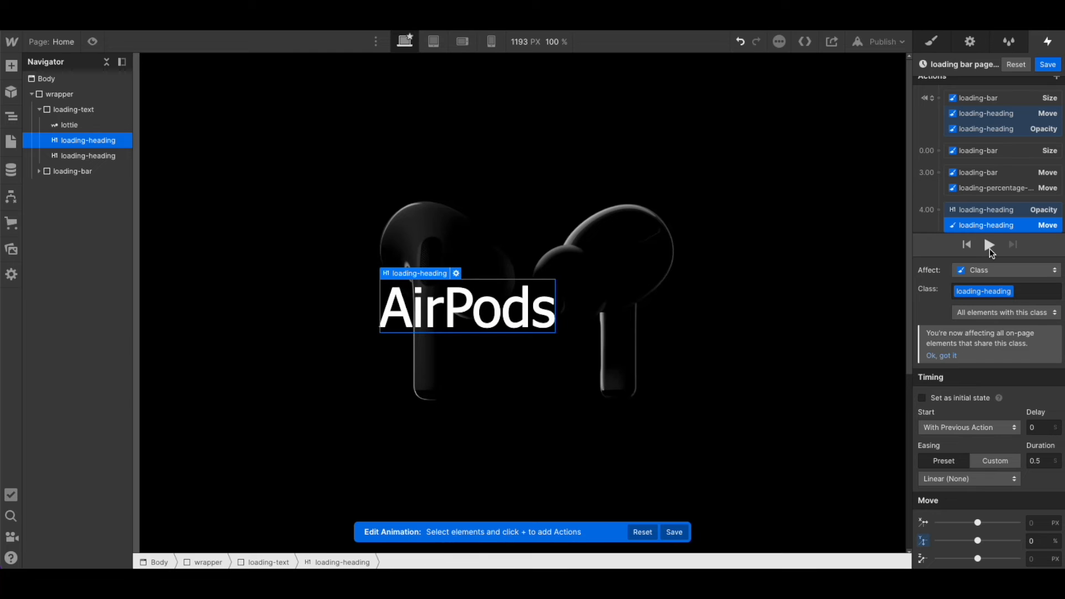
{"action": "scroll", "coordinate": [994, 172], "scroll_direction": "down", "scroll_amount": 1}
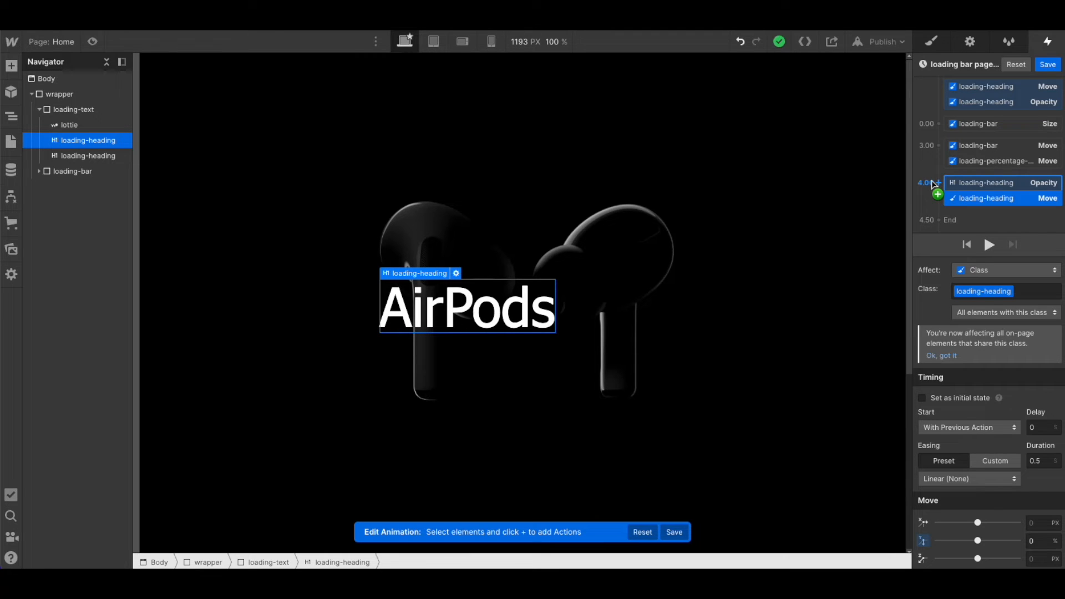
Step: Add an Opacity action of 0% for the lottie element and place it among the initial-state actions
{"action": "left_click", "coordinate": [81, 128]}
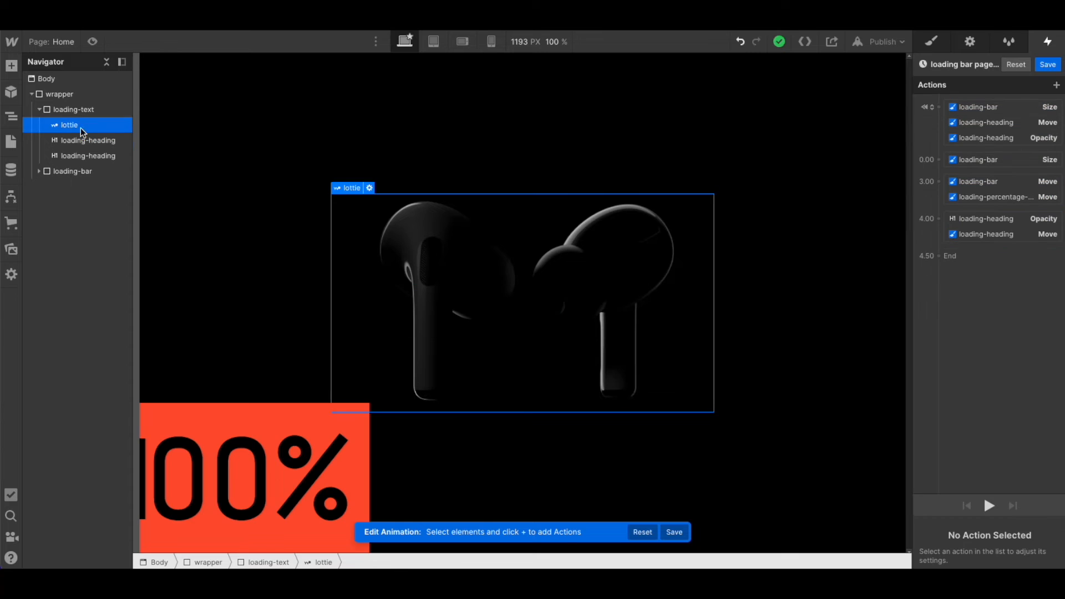
{"action": "left_click", "coordinate": [942, 219]}
{"action": "left_click", "coordinate": [976, 336]}
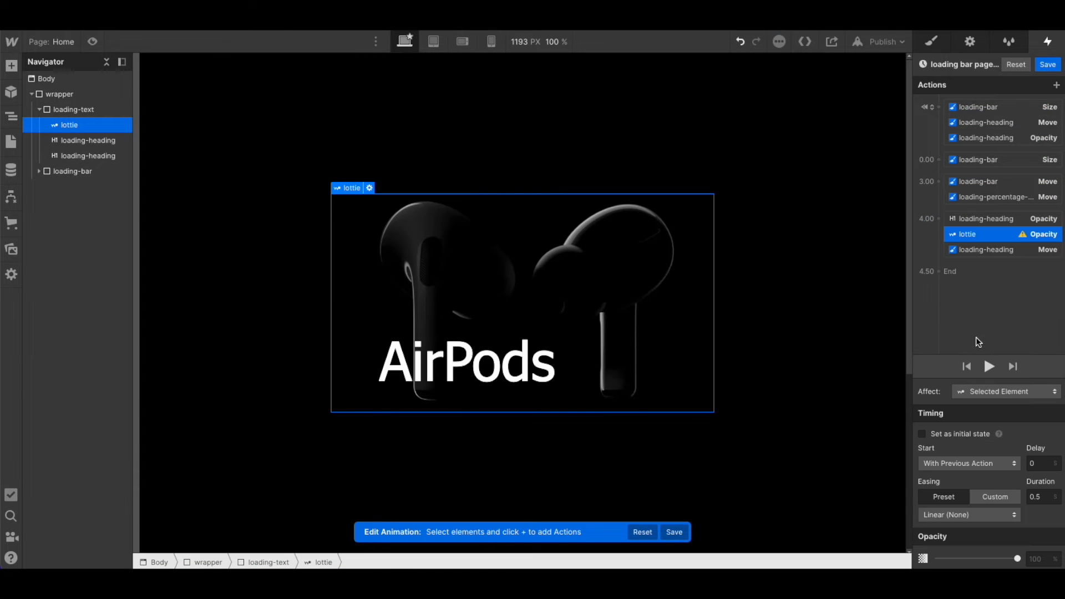
{"action": "left_click_drag", "start_coordinate": [987, 238], "coordinate": [983, 135]}
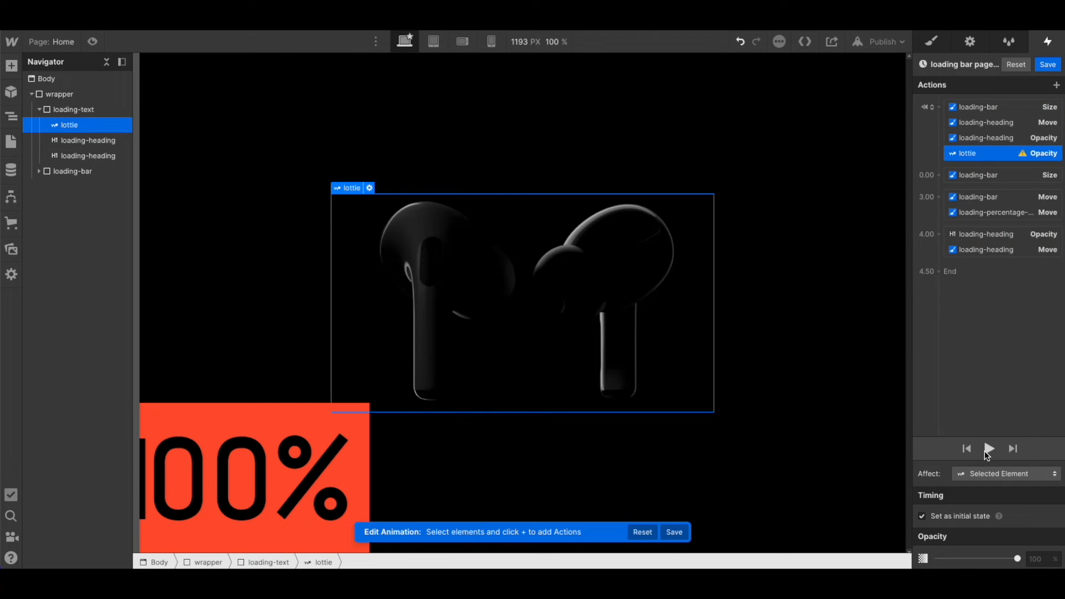
{"action": "left_click_drag", "start_coordinate": [1017, 559], "coordinate": [871, 564]}
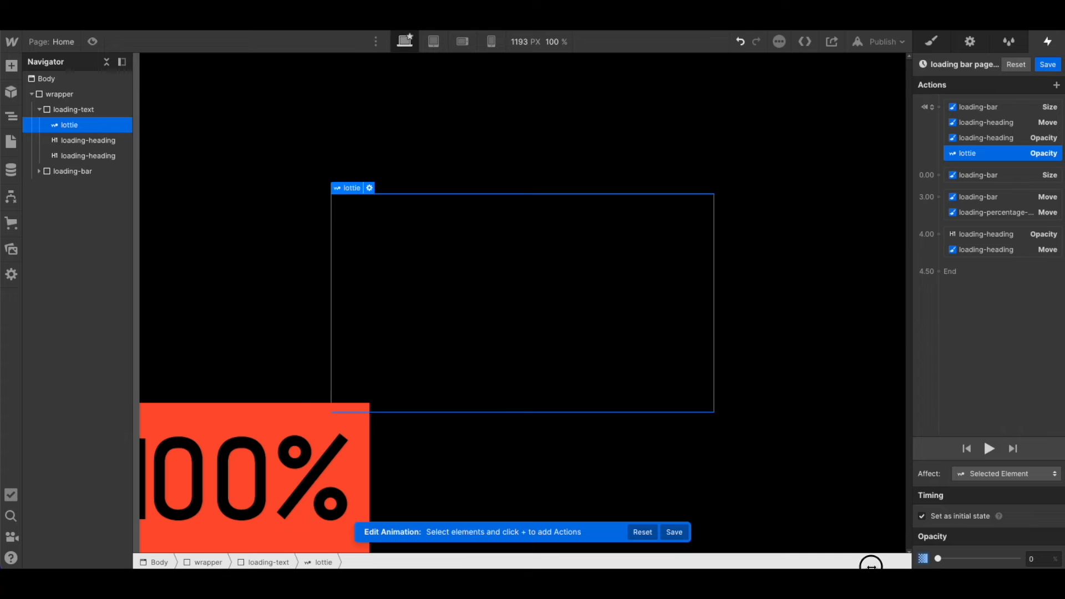
Step: Add an Opacity action of 100% for the lottie at 4.00 s, placed below the loading-heading Move action
{"action": "left_click", "coordinate": [937, 235]}
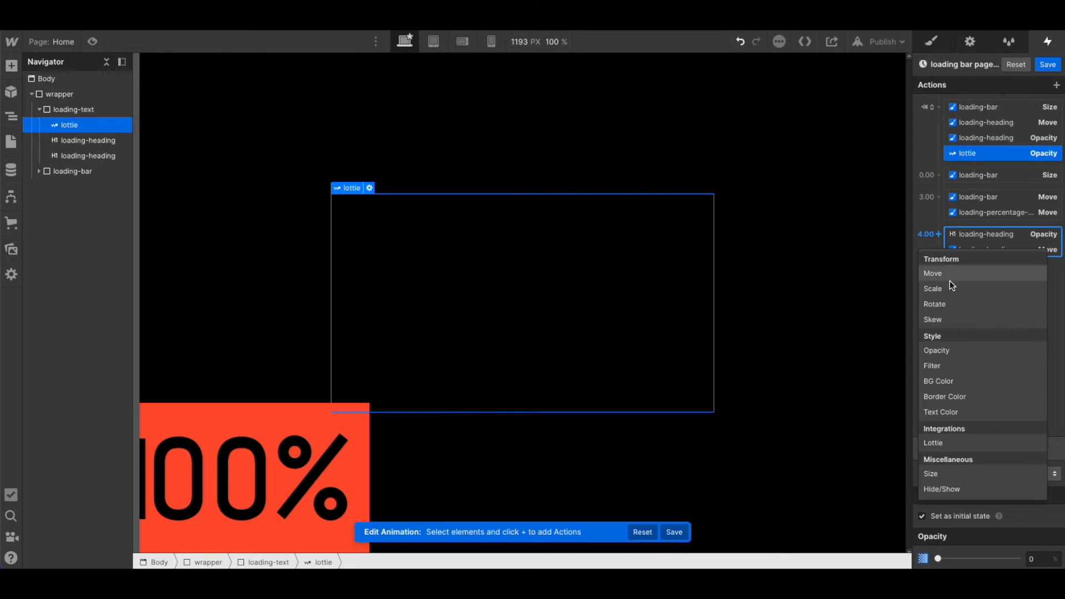
{"action": "left_click", "coordinate": [946, 347]}
{"action": "mouse_move", "coordinate": [1017, 559]}
{"action": "left_mouse_down"}
{"action": "mouse_move", "coordinate": [998, 558]}
{"action": "mouse_move", "coordinate": [1024, 558]}
{"action": "left_mouse_up"}
{"action": "left_click_drag", "start_coordinate": [993, 250], "coordinate": [994, 261]}
Step: Add a Lottie action of 100% for the lottie element at 4.00 s and place it last in that group
{"action": "left_click", "coordinate": [938, 235]}
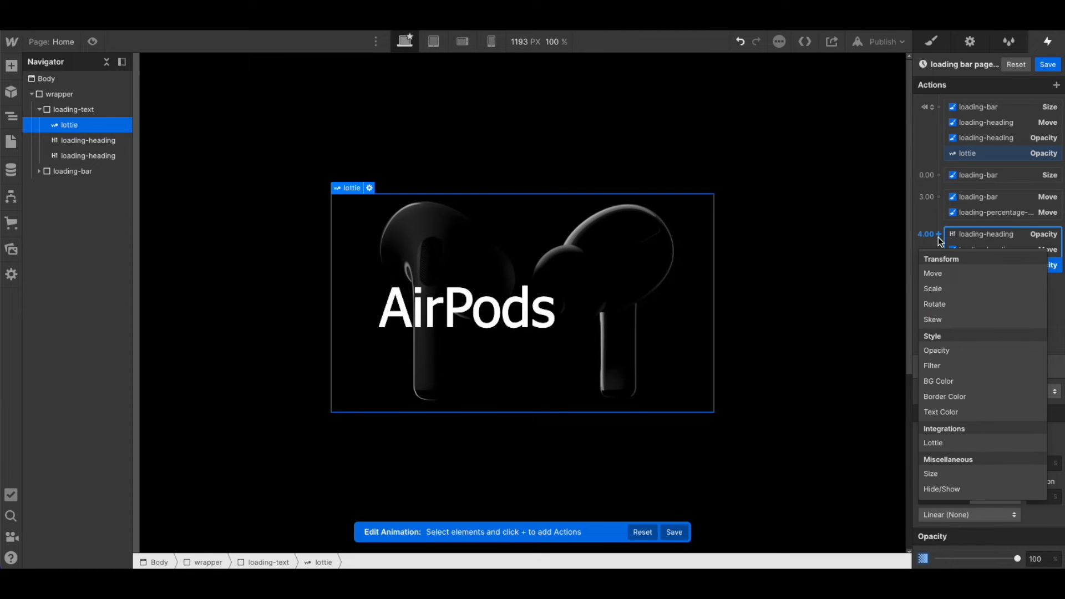
{"action": "left_click", "coordinate": [976, 444]}
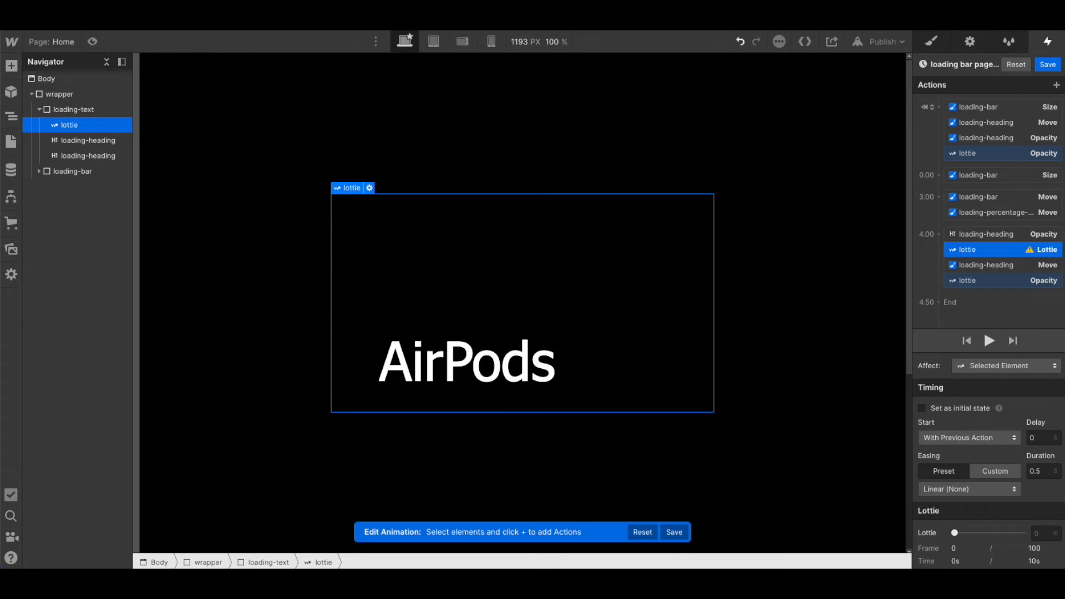
{"action": "left_click", "coordinate": [1041, 534]}
{"action": "type", "text": "100"}
{"action": "key", "text": "Return"}
{"action": "left_click_drag", "start_coordinate": [980, 251], "coordinate": [975, 277]}
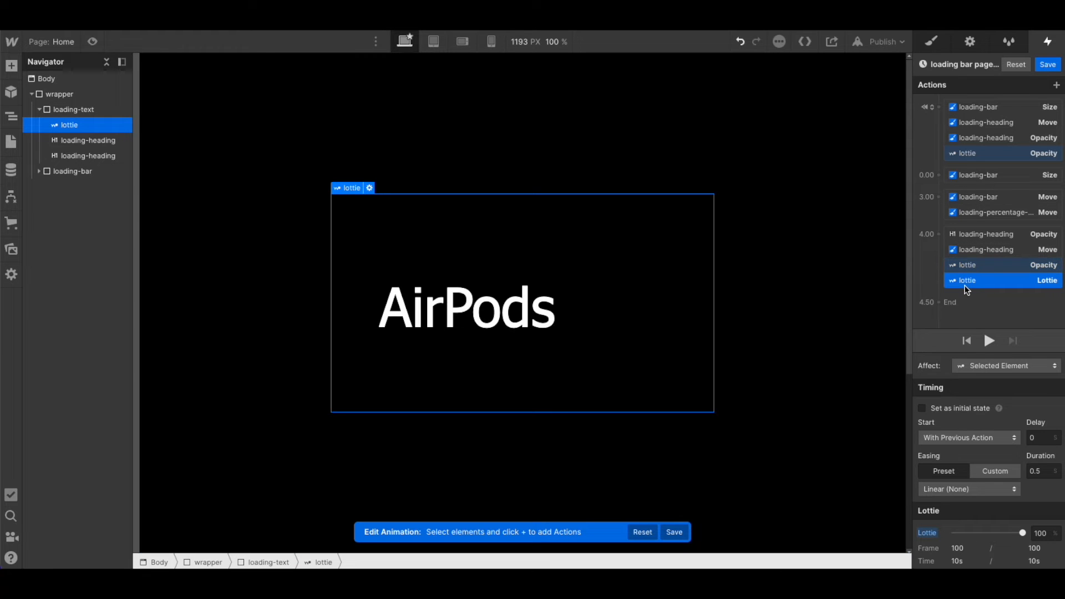
Step: Try to make the 4.00 s loading-heading Move action affect only the selected element, and undo that change
{"action": "left_click", "coordinate": [975, 248]}
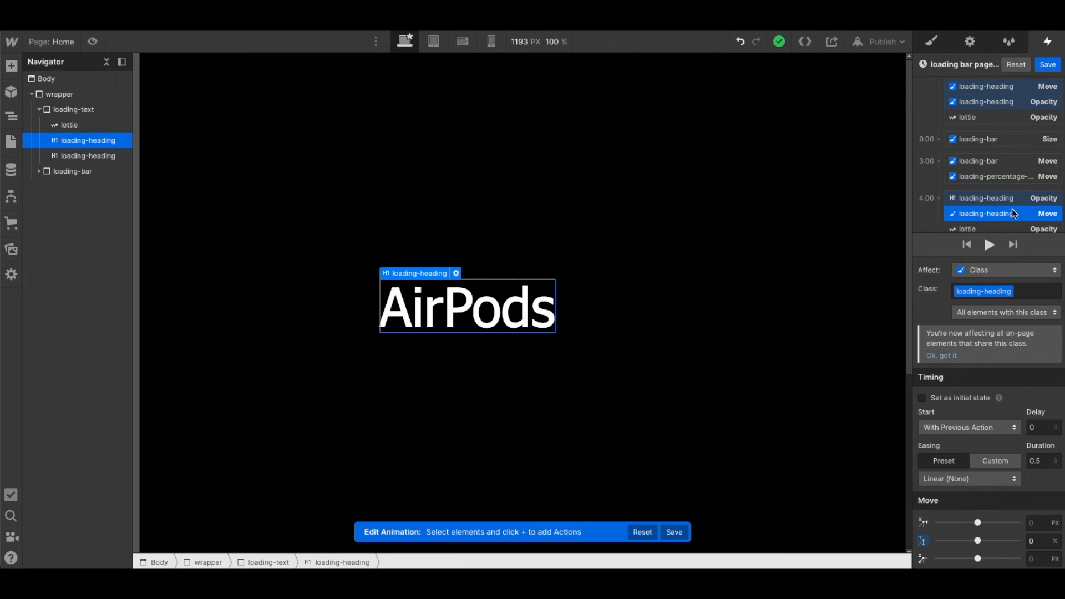
{"action": "left_click", "coordinate": [1005, 270]}
{"action": "left_click", "coordinate": [984, 240]}
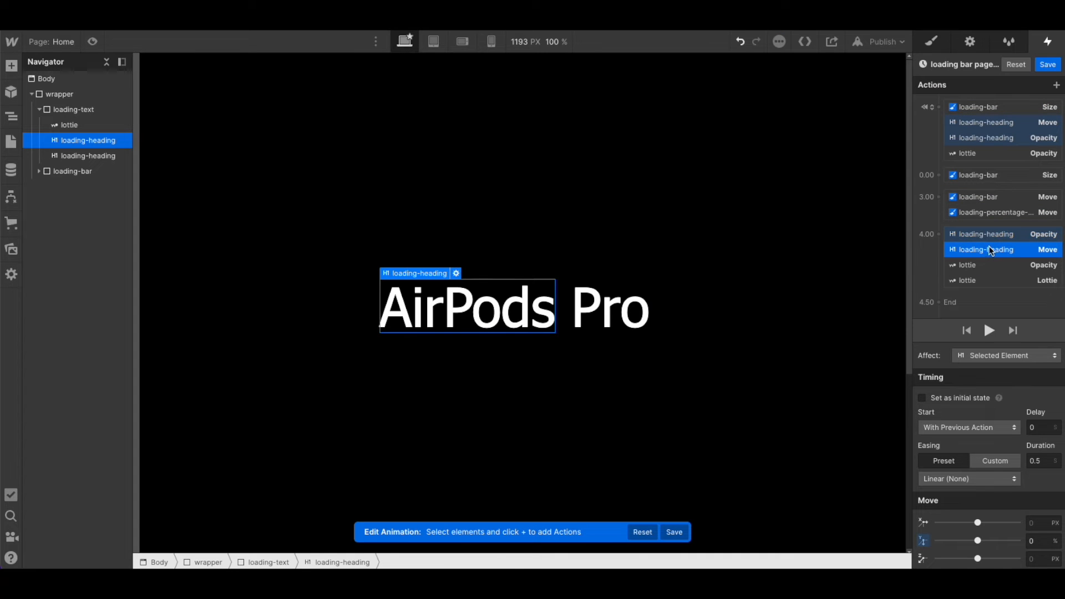
{"action": "key", "text": "ctrl+z"}
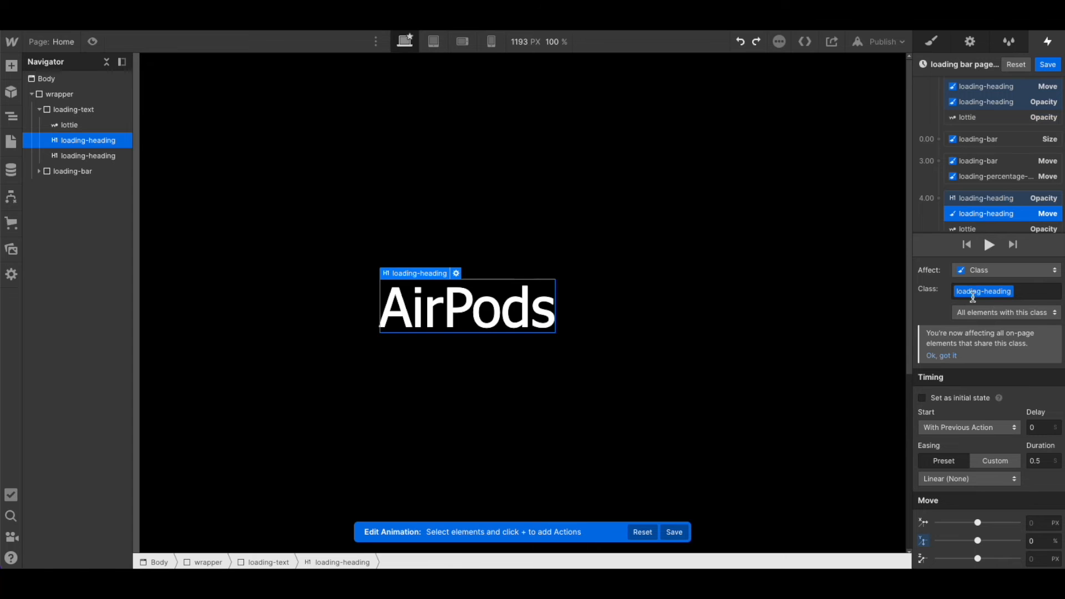
Step: Switch the 4.00 s loading-heading Move action to Selected Element and compare it with the heading's initial-state Move and Opacity actions
{"action": "left_click", "coordinate": [998, 269]}
{"action": "left_click", "coordinate": [994, 242]}
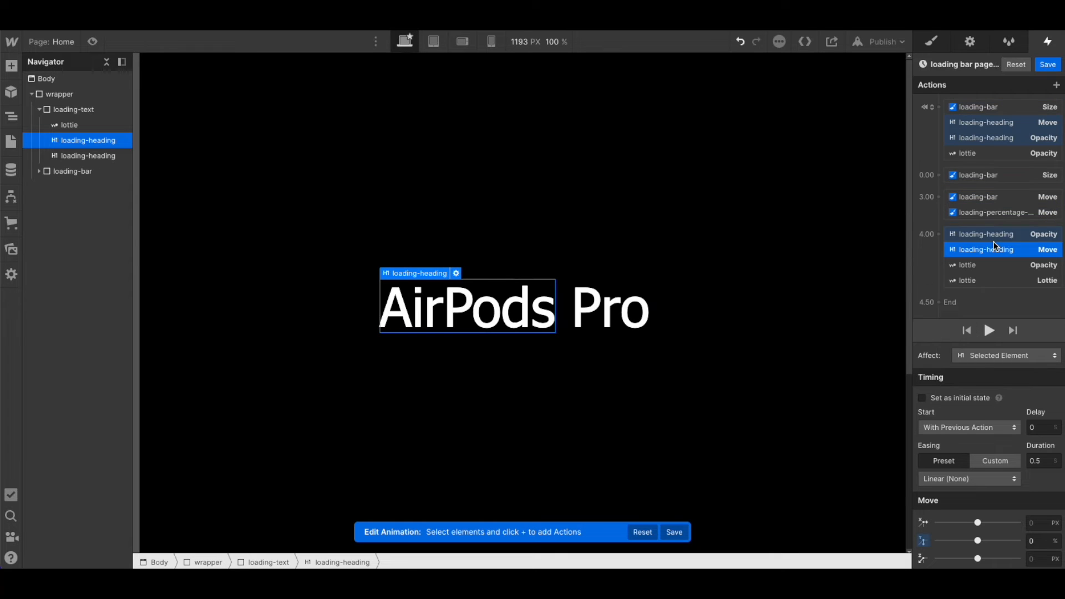
{"action": "left_click", "coordinate": [991, 124]}
{"action": "left_click", "coordinate": [993, 136]}
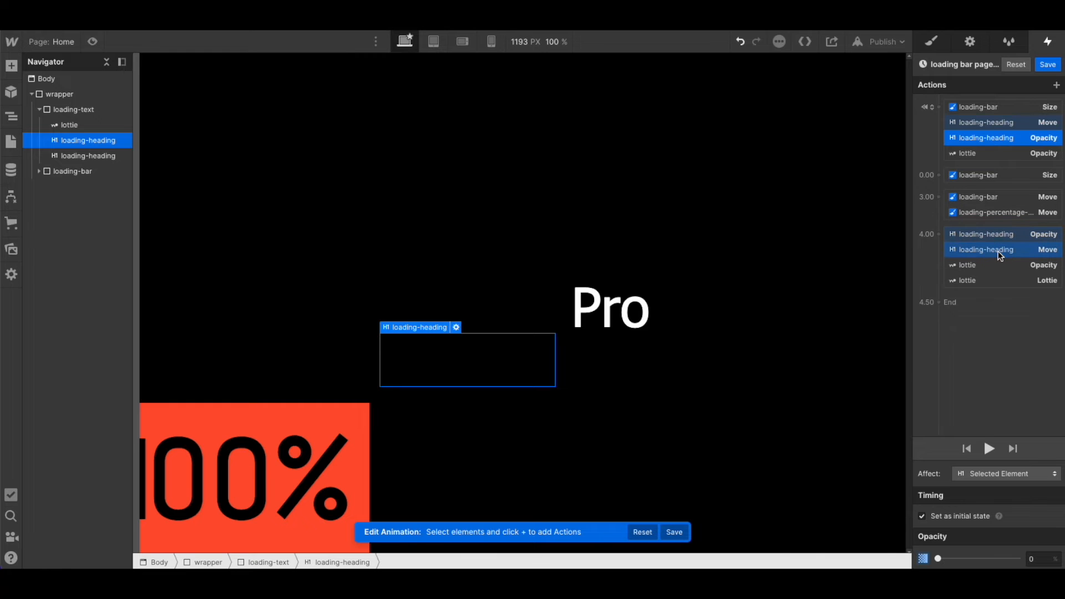
{"action": "left_click", "coordinate": [1001, 255]}
{"action": "left_click", "coordinate": [1012, 123]}
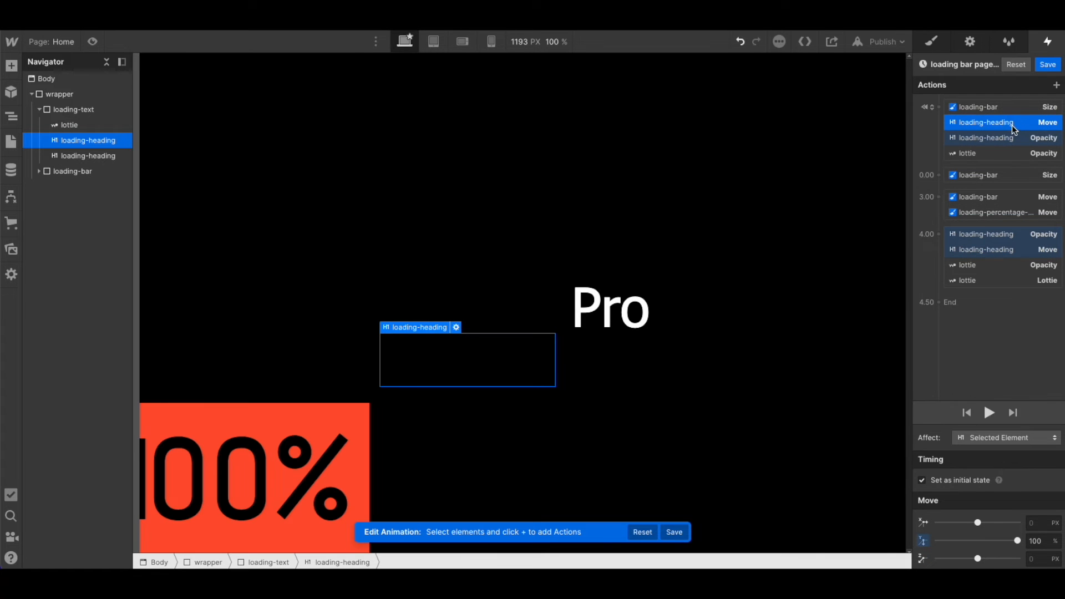
{"action": "left_click", "coordinate": [1007, 139]}
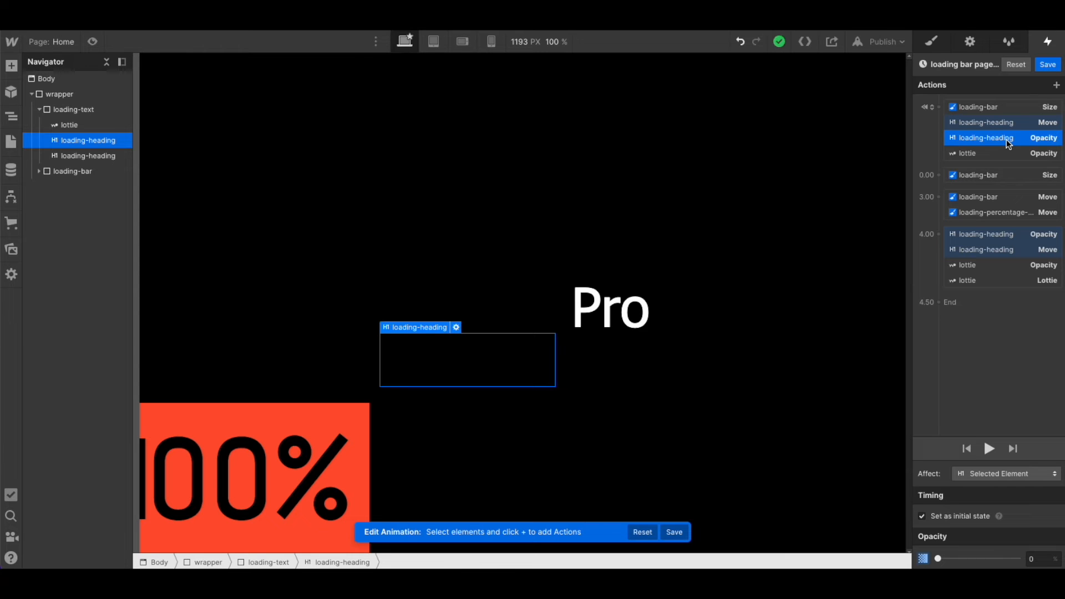
{"action": "left_click", "coordinate": [972, 251]}
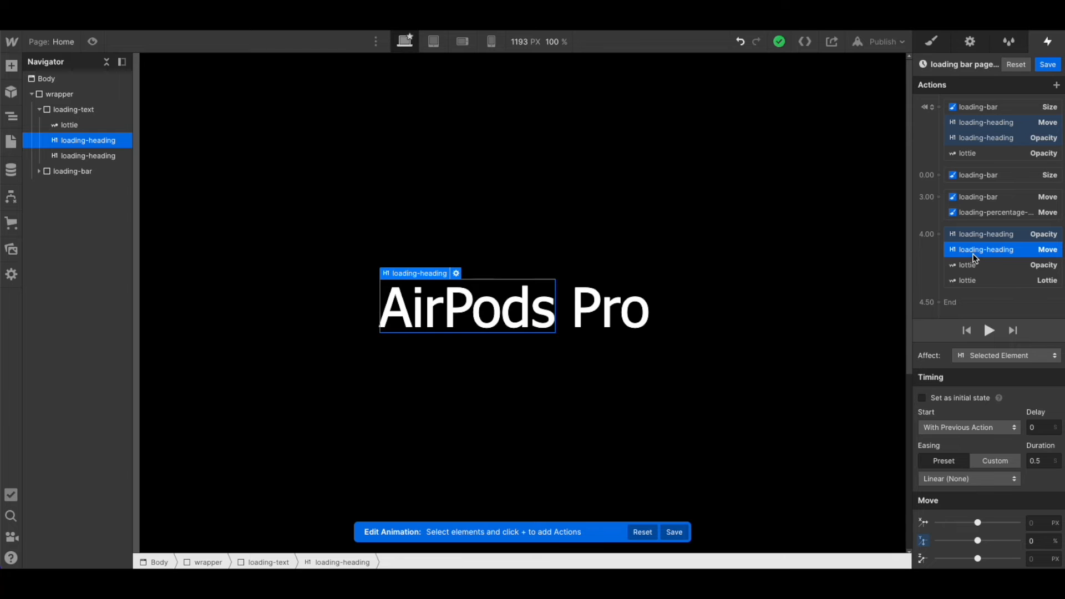
Step: Undo the recent changes and set the 4.00 s loading-heading Move action to affect the whole loading-heading class
{"action": "key", "text": "ctrl+z"}
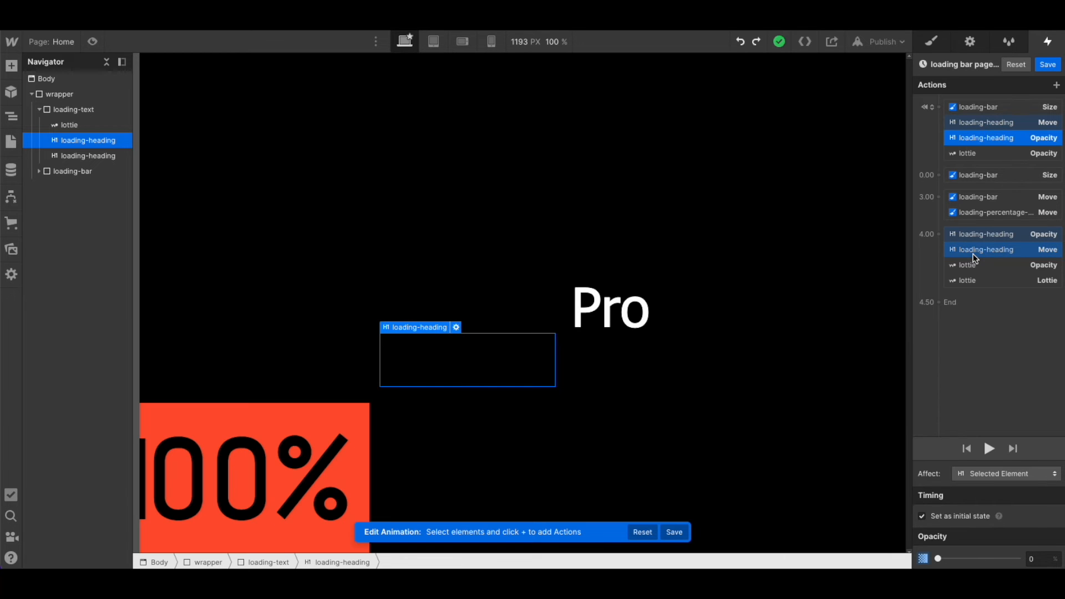
{"action": "key", "text": "ctrl+z"}
{"action": "key", "text": "ctrl+z"}
{"action": "key", "text": "ctrl+z"}
{"action": "key", "text": "ctrl+z"}
{"action": "left_click", "coordinate": [974, 250]}
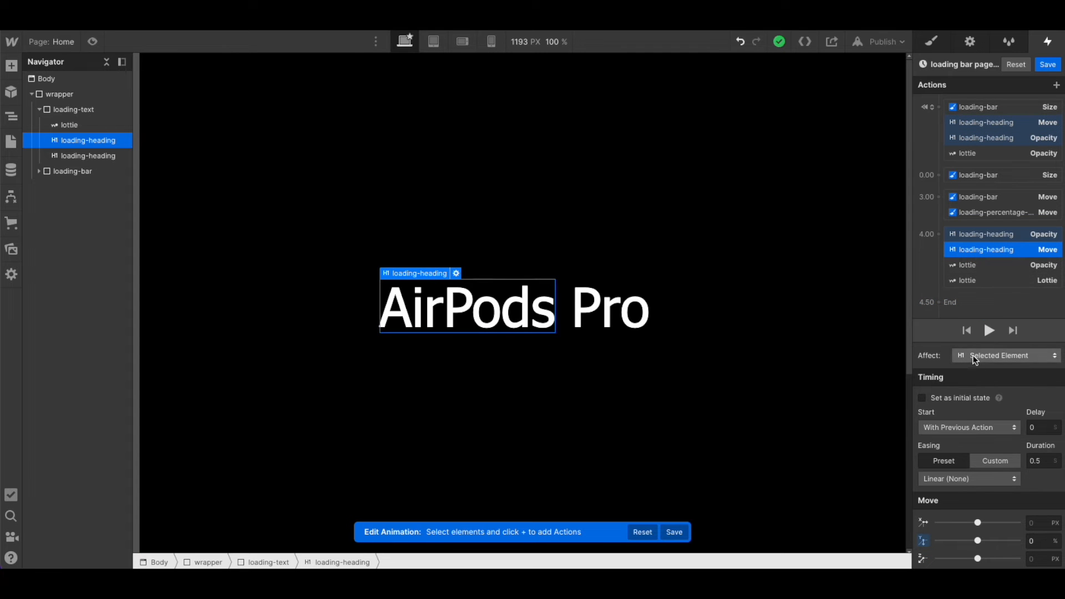
{"action": "left_click", "coordinate": [972, 359]}
{"action": "left_click", "coordinate": [979, 338]}
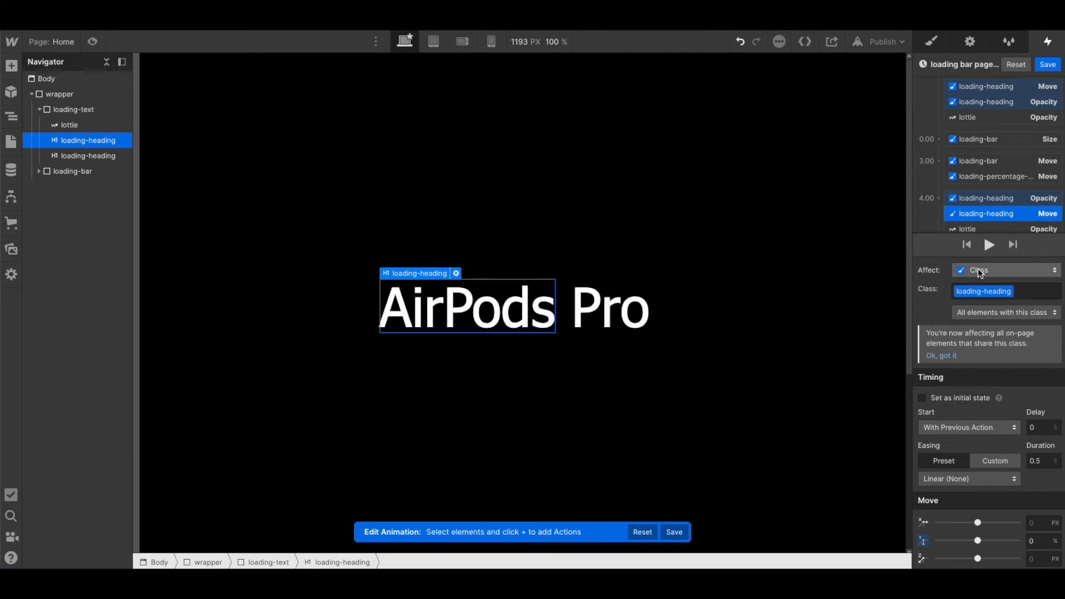
Step: Retarget the loading-heading Move action at 4.00 s to the "Pro" heading
{"action": "left_click", "coordinate": [982, 199]}
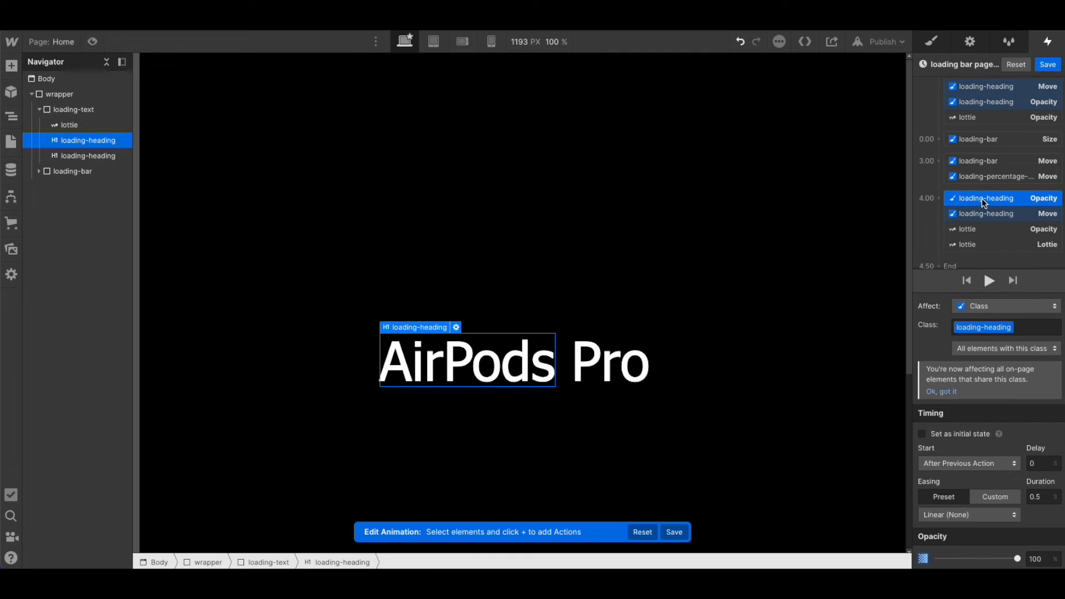
{"action": "left_click", "coordinate": [980, 215]}
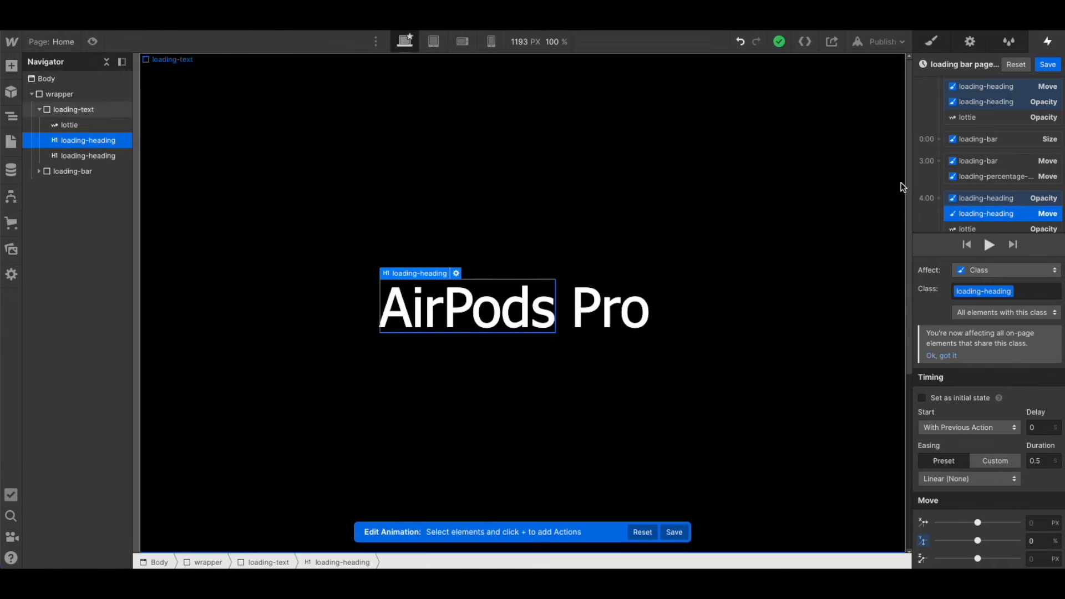
{"action": "right_click", "coordinate": [1007, 216]}
{"action": "left_click", "coordinate": [1008, 252]}
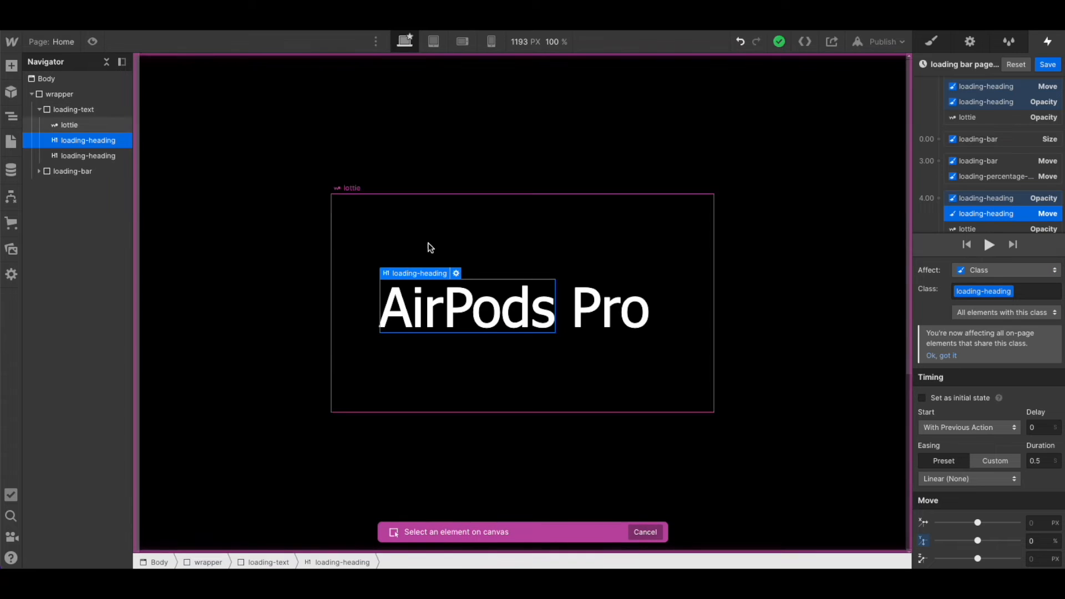
{"action": "left_click", "coordinate": [85, 156]}
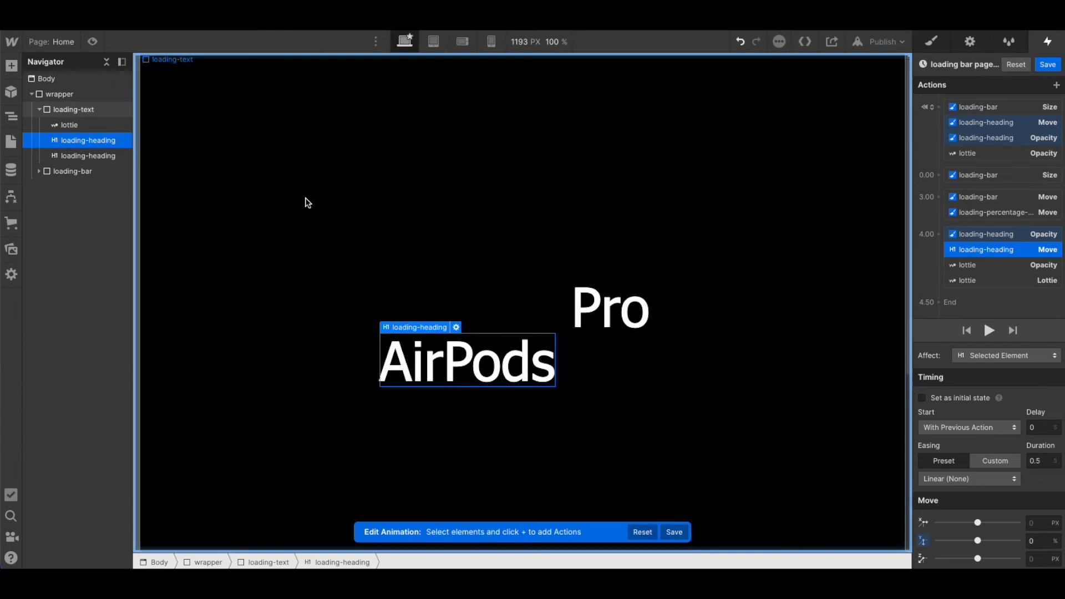
Step: Retarget the loading-heading Opacity action at 4.00 s to the "Pro" heading
{"action": "left_click", "coordinate": [988, 234]}
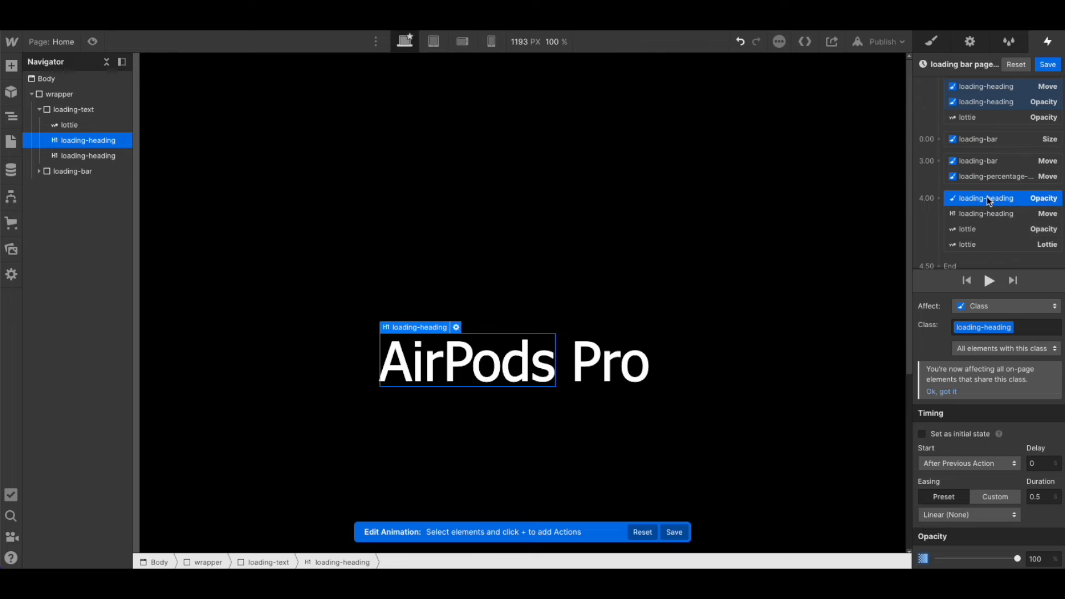
{"action": "right_click", "coordinate": [987, 197]}
{"action": "left_click", "coordinate": [993, 233]}
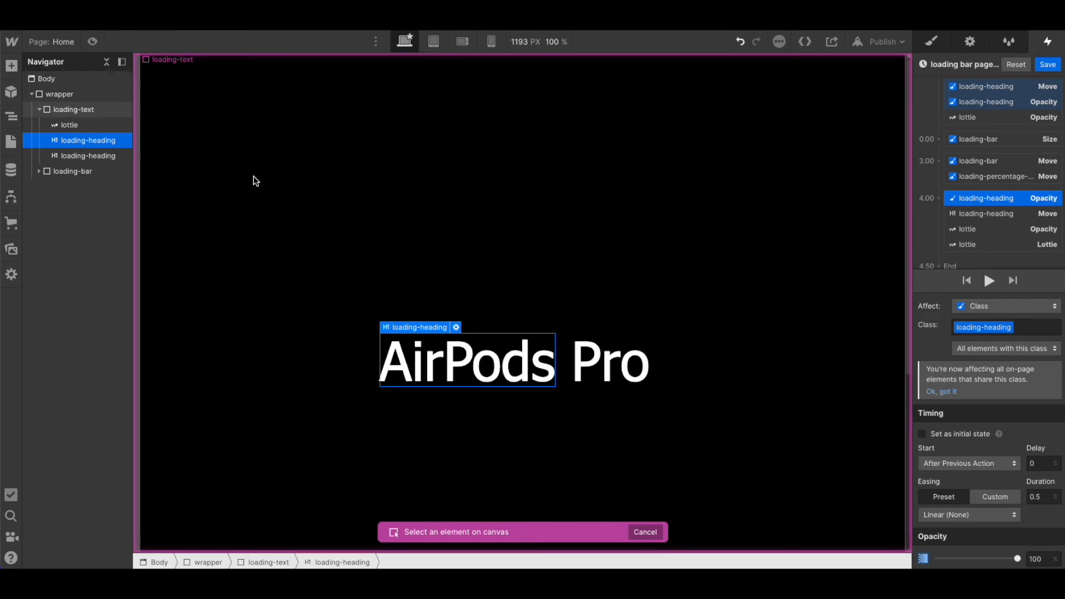
{"action": "left_click", "coordinate": [116, 156]}
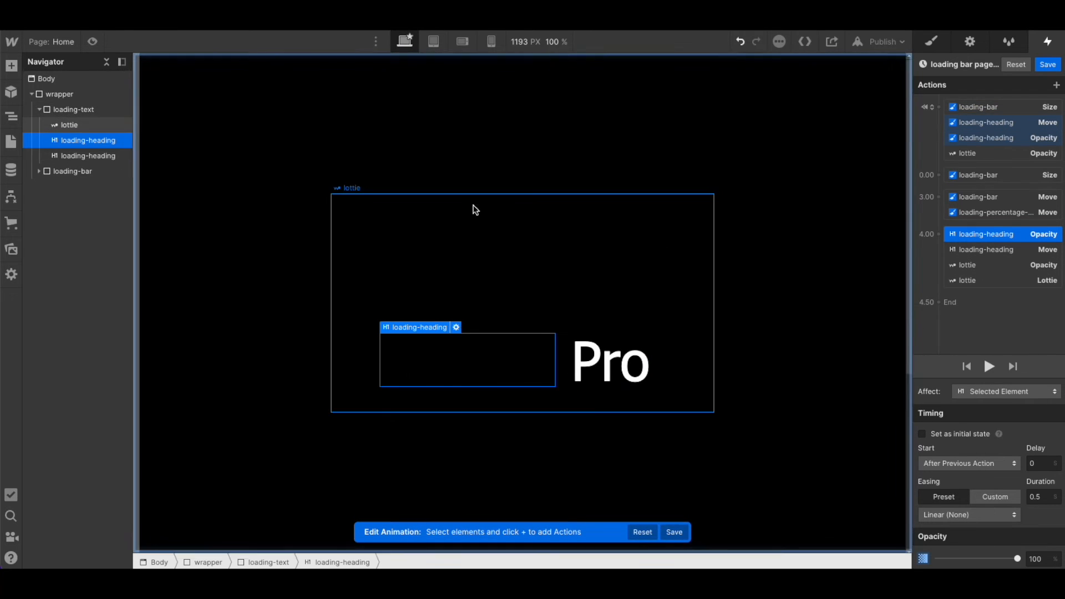
{"action": "left_click", "coordinate": [979, 250], "text": "shift"}
{"action": "right_click", "coordinate": [980, 241]}
{"action": "left_click", "coordinate": [982, 272]}
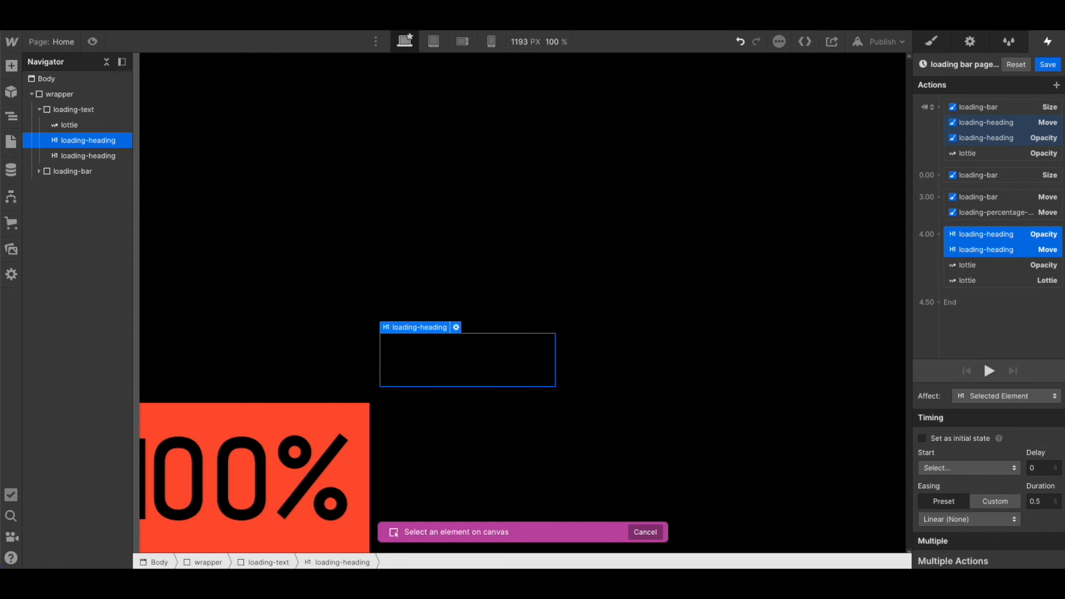
{"action": "left_click", "coordinate": [1020, 261]}
Step: Retarget the loading-heading Opacity action at 4.00 s to the "AirPods" heading
{"action": "left_click", "coordinate": [993, 234]}
{"action": "left_click", "coordinate": [1011, 250]}
{"action": "left_click", "coordinate": [1011, 238], "text": "shift"}
{"action": "right_click", "coordinate": [1008, 244]}
{"action": "left_click", "coordinate": [1007, 264]}
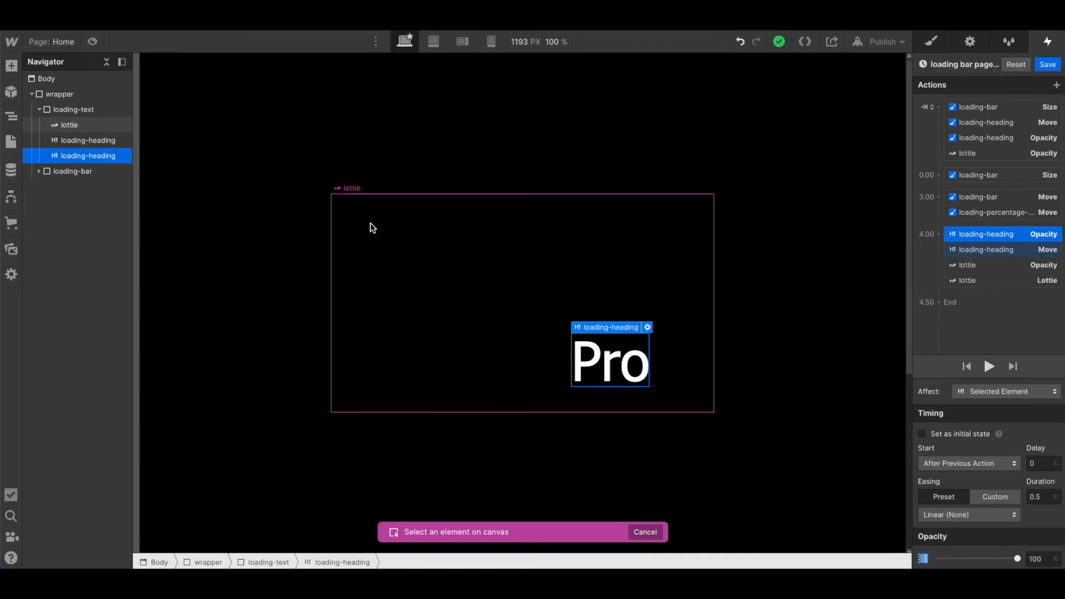
{"action": "left_click", "coordinate": [61, 143]}
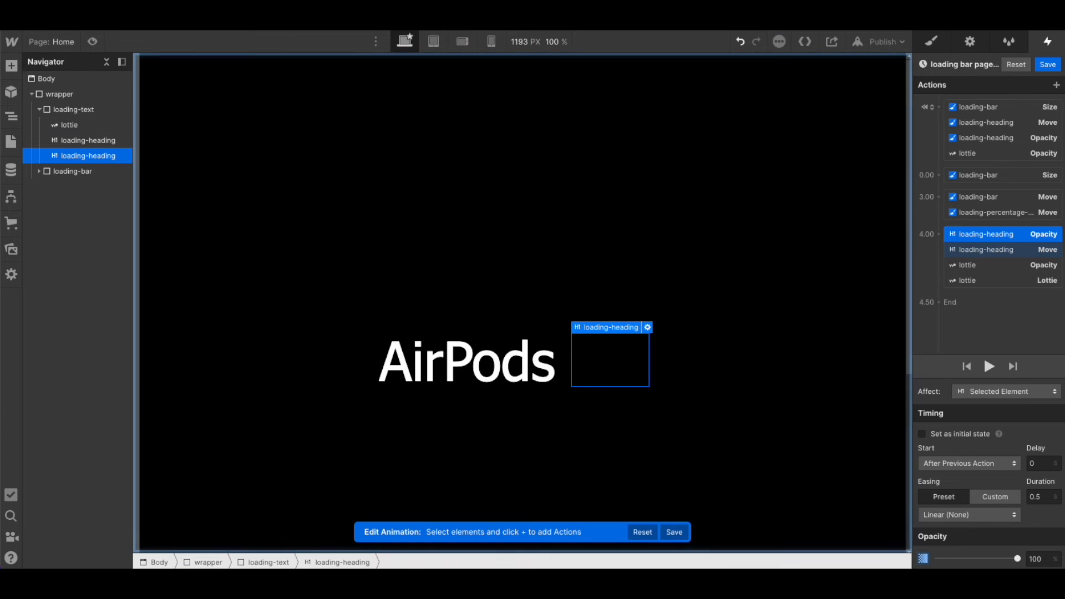
Step: Retarget the loading-heading Move action at 4.00 s to the "AirPods" heading and preview the animation
{"action": "left_click", "coordinate": [1007, 248]}
{"action": "right_click", "coordinate": [1007, 248]}
{"action": "left_click", "coordinate": [1001, 273]}
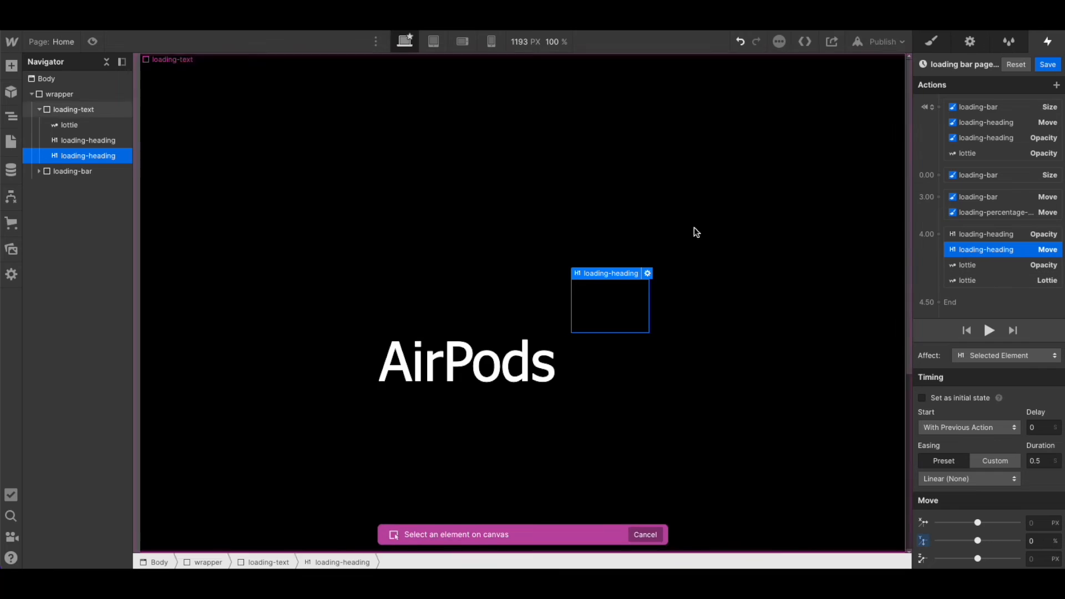
{"action": "left_click", "coordinate": [101, 141]}
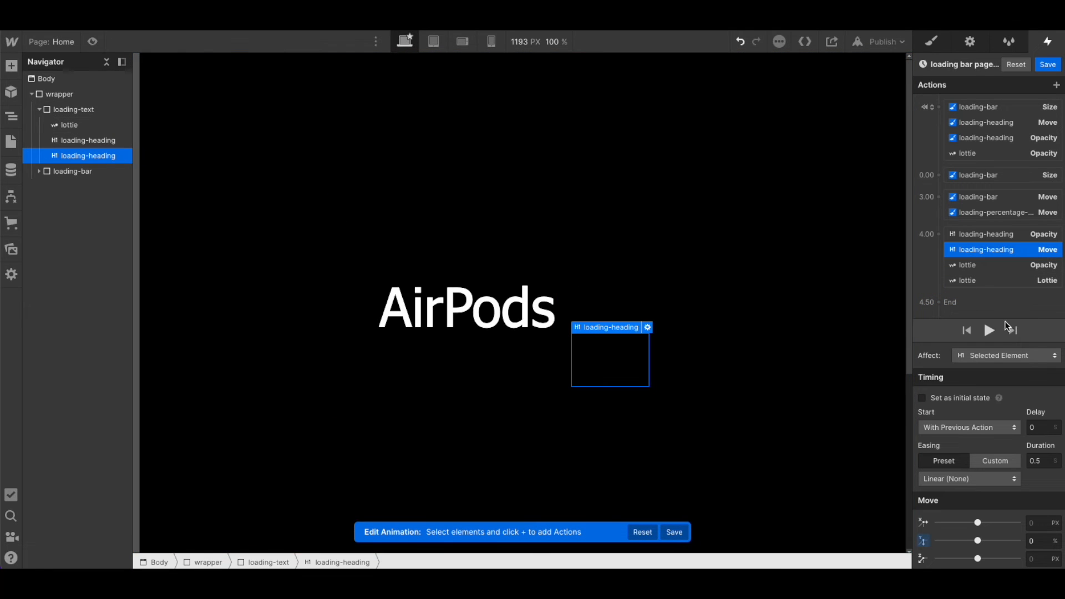
{"action": "left_click", "coordinate": [991, 329]}
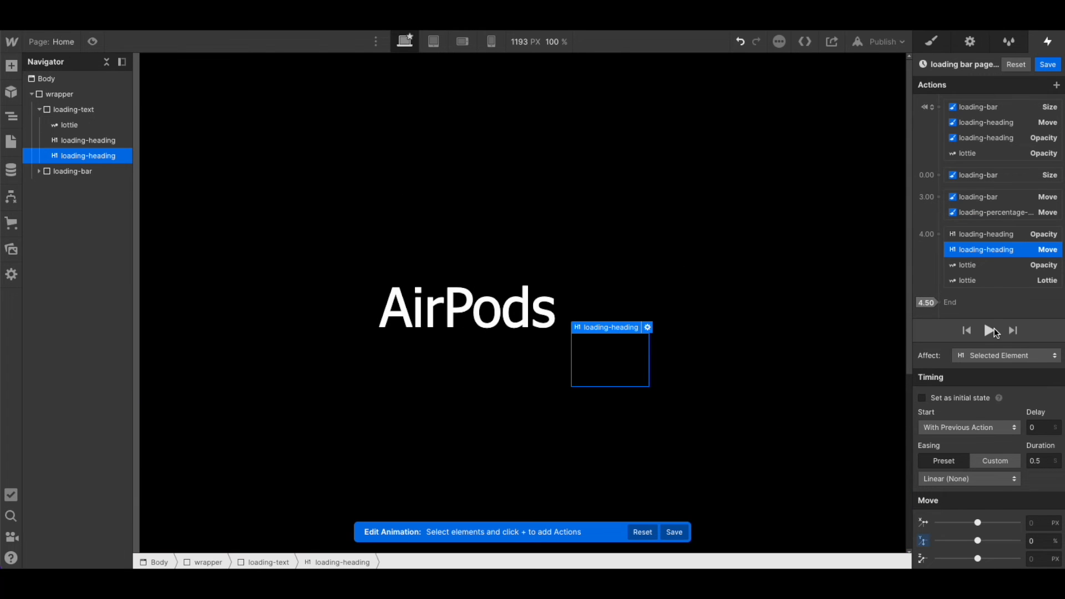
Step: Review the lottie element's 4.00 s actions and add a Lottie action for it to the initial state
{"action": "left_click", "coordinate": [1020, 267]}
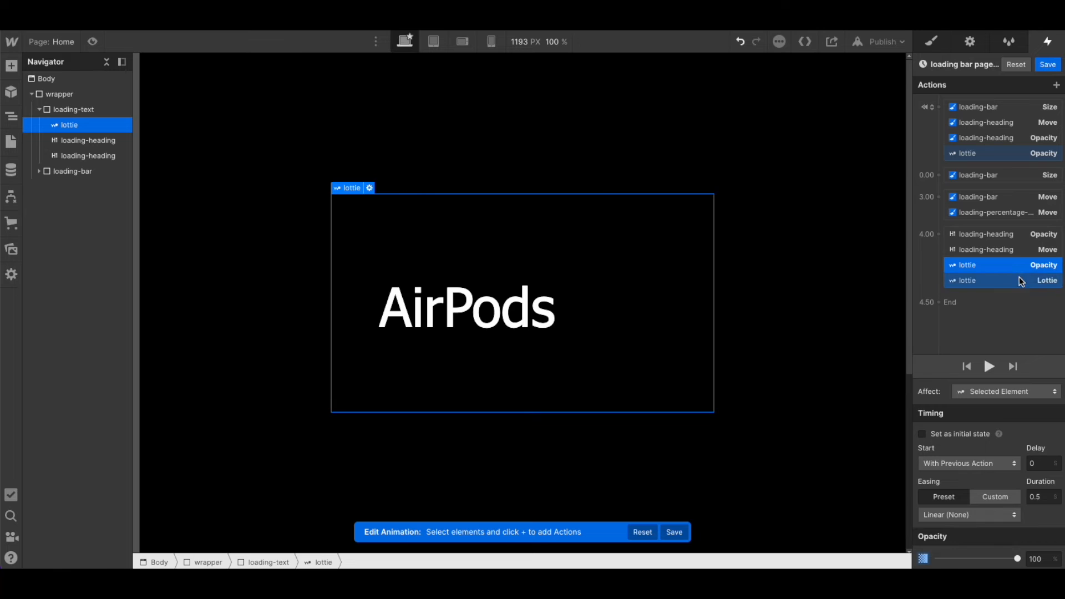
{"action": "left_click", "coordinate": [1020, 279]}
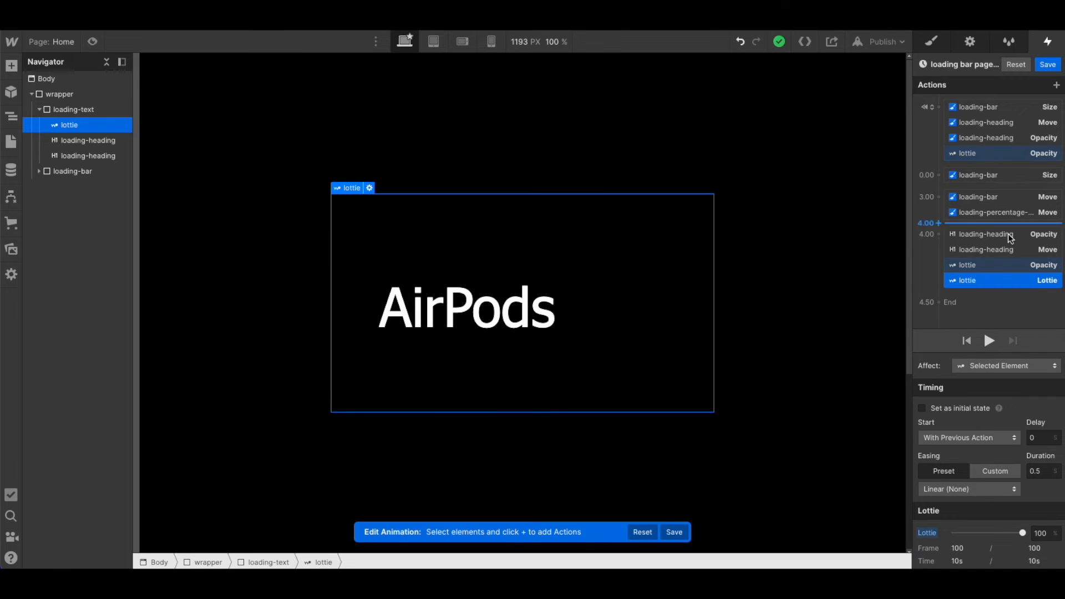
{"action": "left_click", "coordinate": [1003, 265]}
{"action": "left_click", "coordinate": [999, 282]}
{"action": "left_click_drag", "start_coordinate": [946, 233], "coordinate": [942, 109]}
{"action": "left_click", "coordinate": [939, 107]}
{"action": "left_click", "coordinate": [938, 108]}
{"action": "left_click", "coordinate": [938, 108]}
{"action": "left_click", "coordinate": [937, 315]}
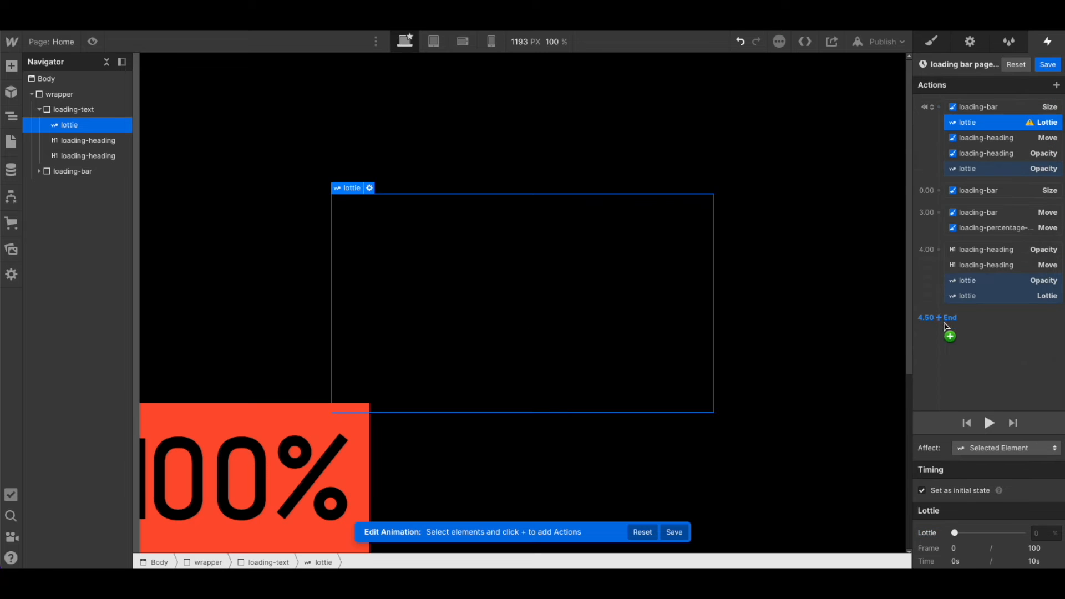
Step: Set the initial-state Lottie action to 100% and preview the animation
{"action": "left_click", "coordinate": [1043, 533]}
{"action": "type", "text": "100"}
{"action": "left_click", "coordinate": [991, 424]}
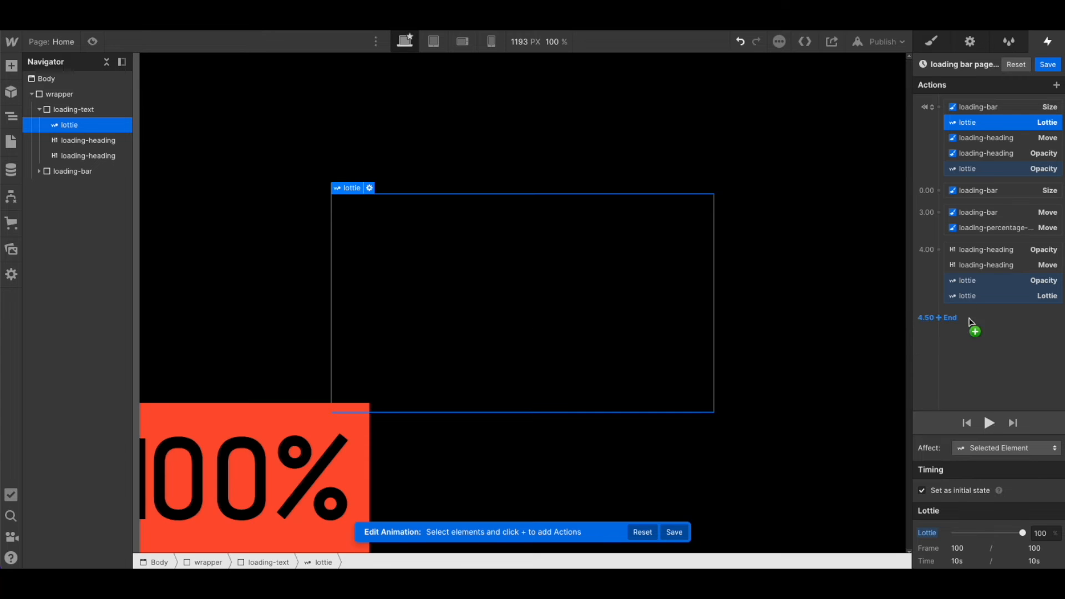
Step: Add an Opacity action for the "Pro" heading at 4.00 s and place it last in that group
{"action": "left_click", "coordinate": [976, 295]}
{"action": "left_click", "coordinate": [967, 263]}
{"action": "left_click", "coordinate": [76, 155]}
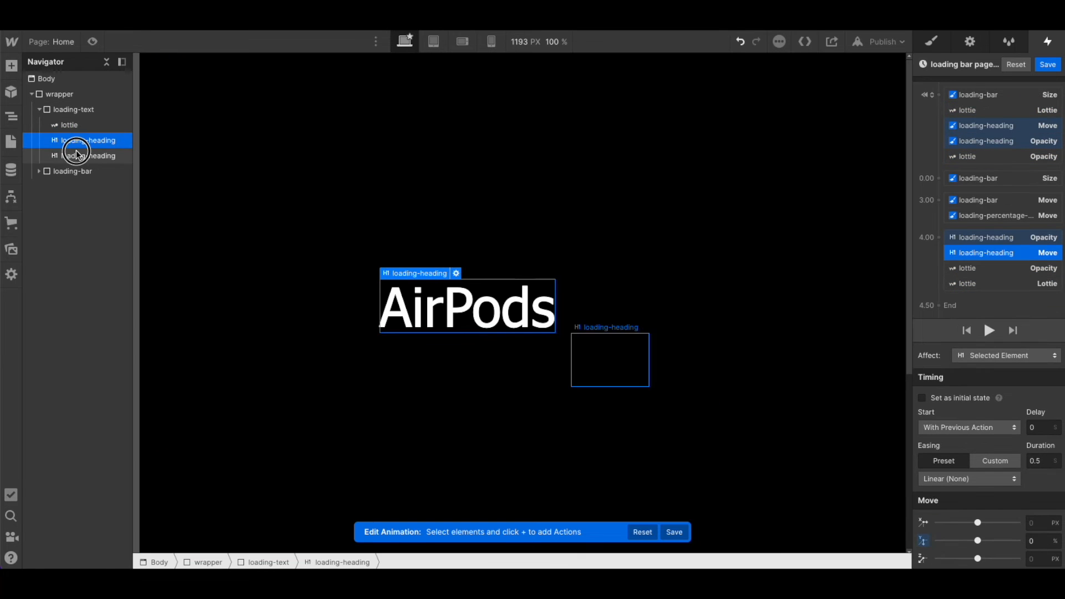
{"action": "left_click_drag", "start_coordinate": [76, 154], "coordinate": [941, 257]}
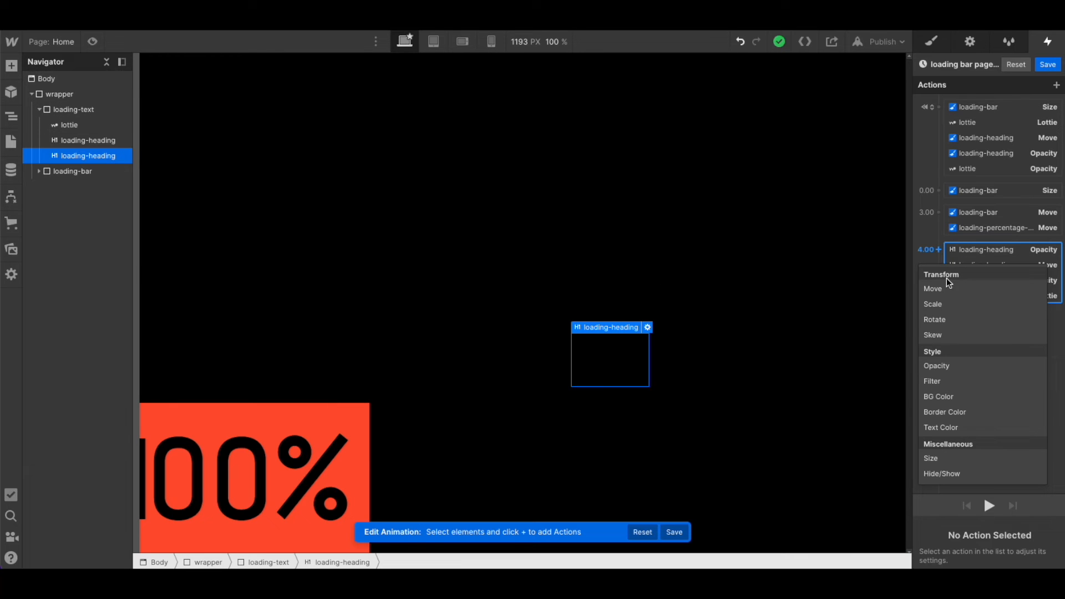
{"action": "left_click", "coordinate": [941, 371]}
{"action": "left_click_drag", "start_coordinate": [1002, 272], "coordinate": [1001, 314]}
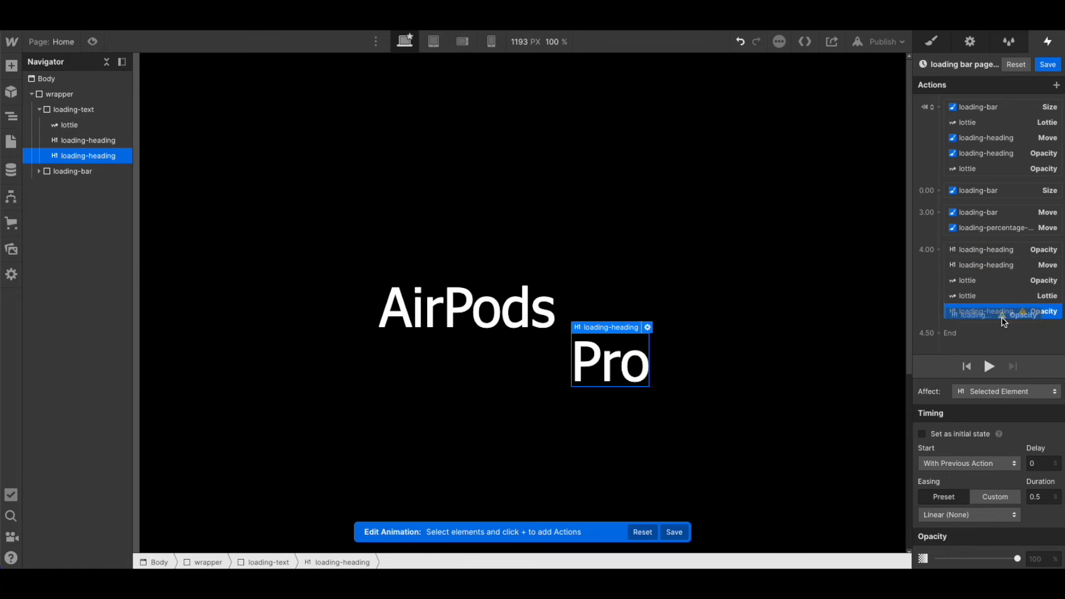
Step: Give the "Pro" heading's new Opacity action a 0.05 s delay and an opacity of 100%
{"action": "left_click", "coordinate": [1033, 462]}
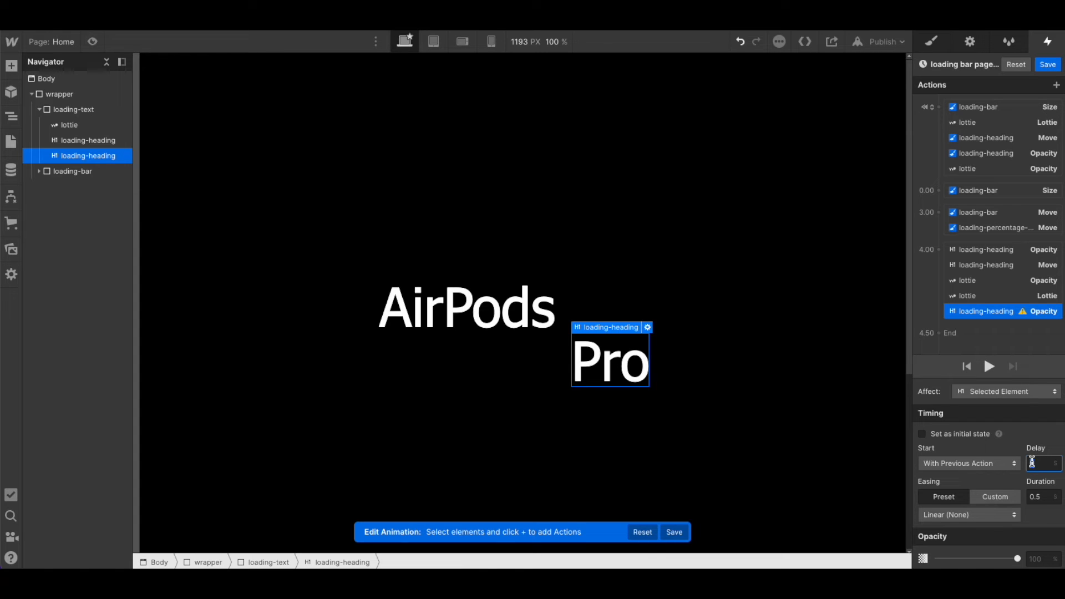
{"action": "type", "text": "0.2"}
{"action": "left_click_drag", "start_coordinate": [980, 324], "coordinate": [983, 339]}
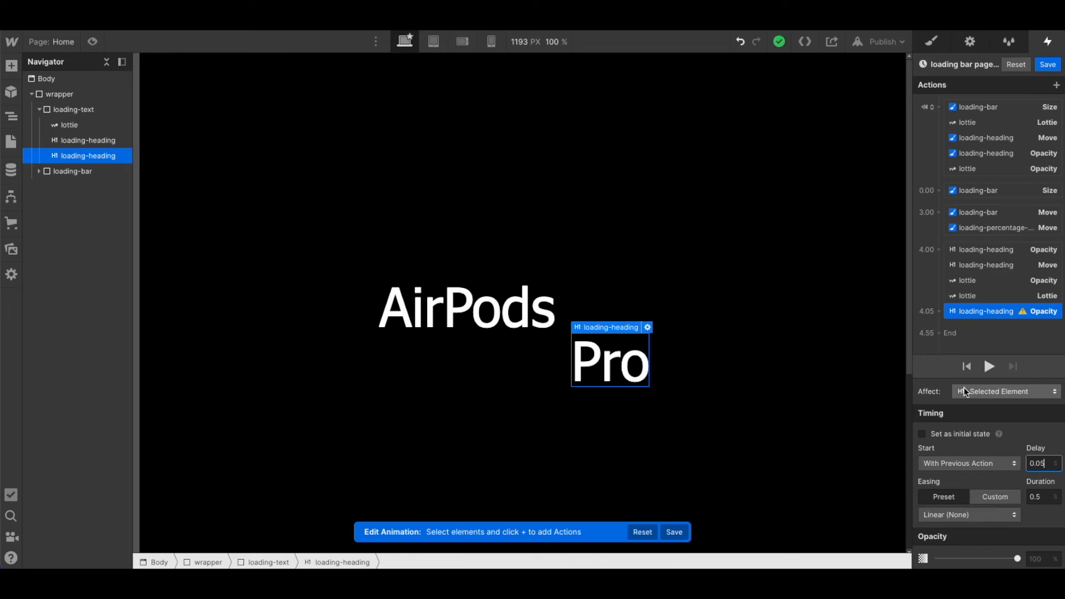
{"action": "left_click", "coordinate": [1016, 558]}
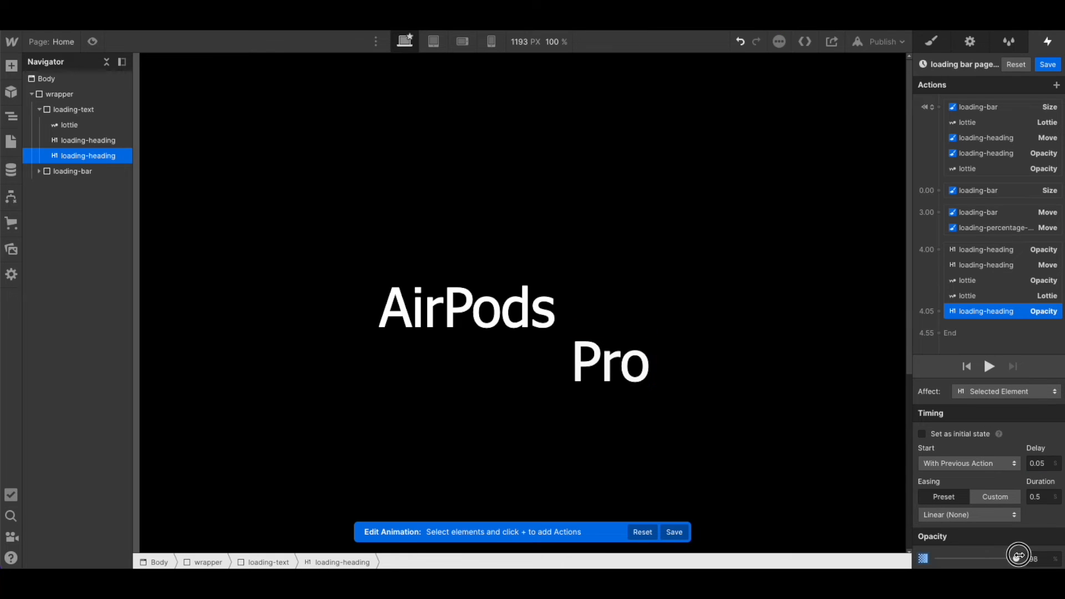
Step: Add a Move action for the "Pro" heading at 4.05 s with a vertical offset of 0%, and preview the animation
{"action": "left_click", "coordinate": [938, 311]}
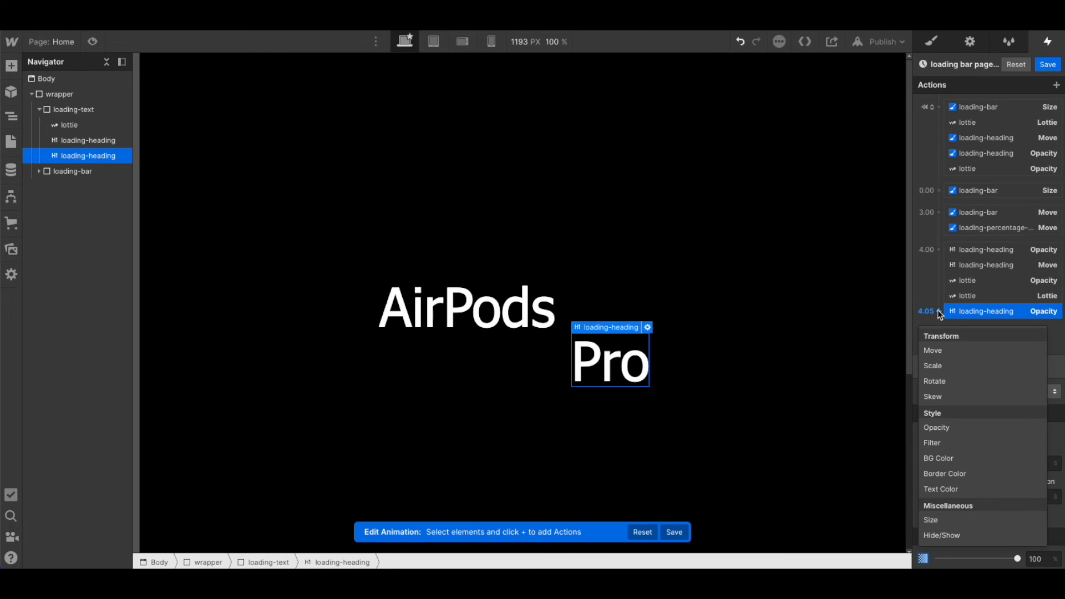
{"action": "left_click", "coordinate": [945, 353]}
{"action": "left_click", "coordinate": [1046, 540]}
{"action": "type", "text": "0%"}
{"action": "key", "text": "Return"}
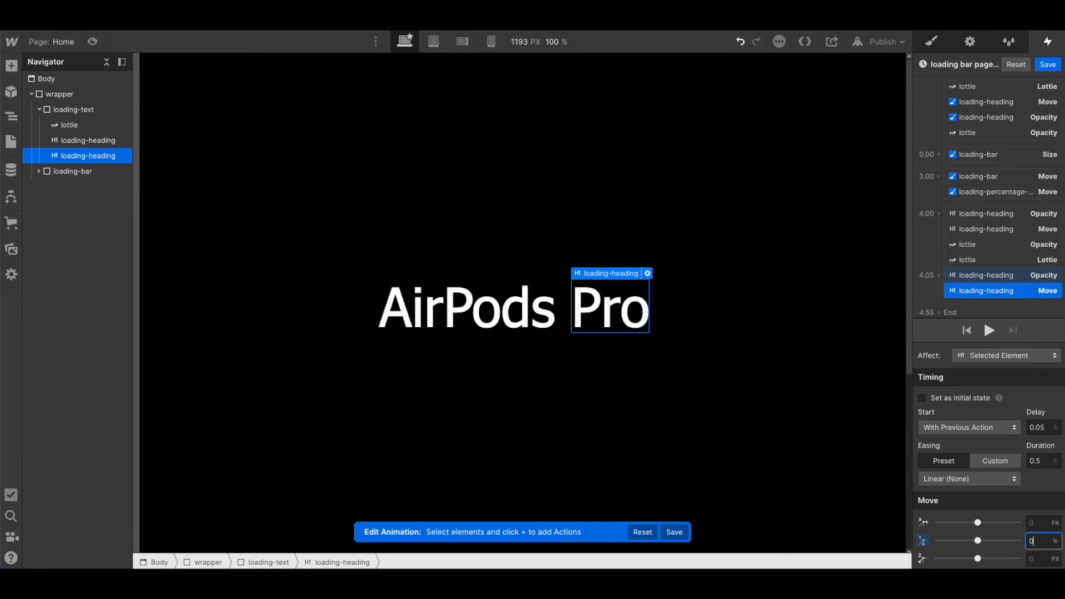
{"action": "left_click", "coordinate": [989, 331]}
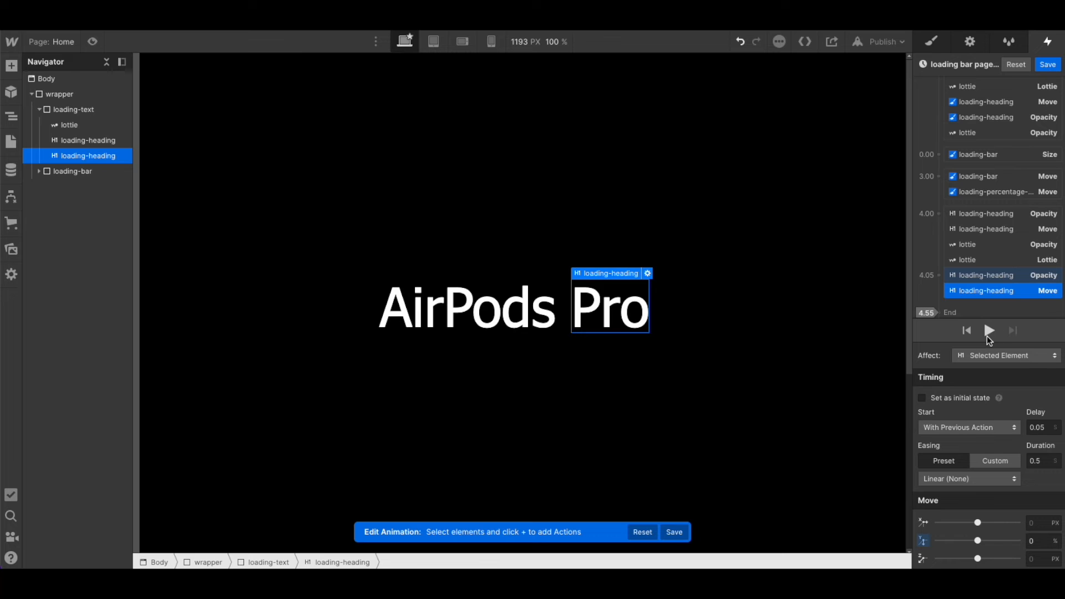
Step: Replay the animation and compare the "AirPods" actions at 4.00 s with the "Pro" actions at 4.05 s
{"action": "left_click", "coordinate": [987, 217]}
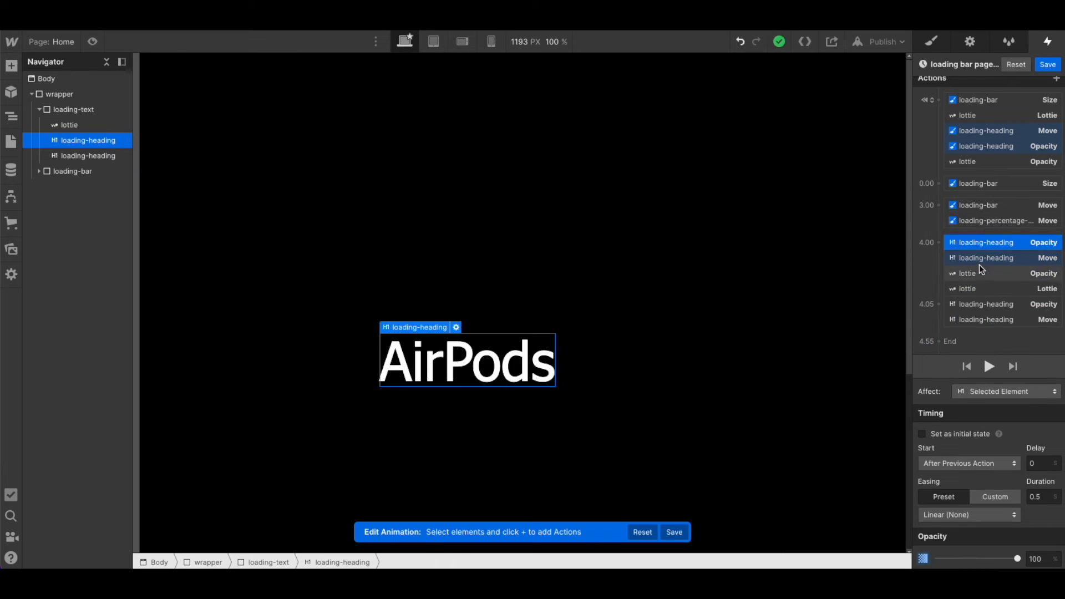
{"action": "left_click", "coordinate": [980, 265], "text": "shift"}
{"action": "left_click", "coordinate": [990, 371]}
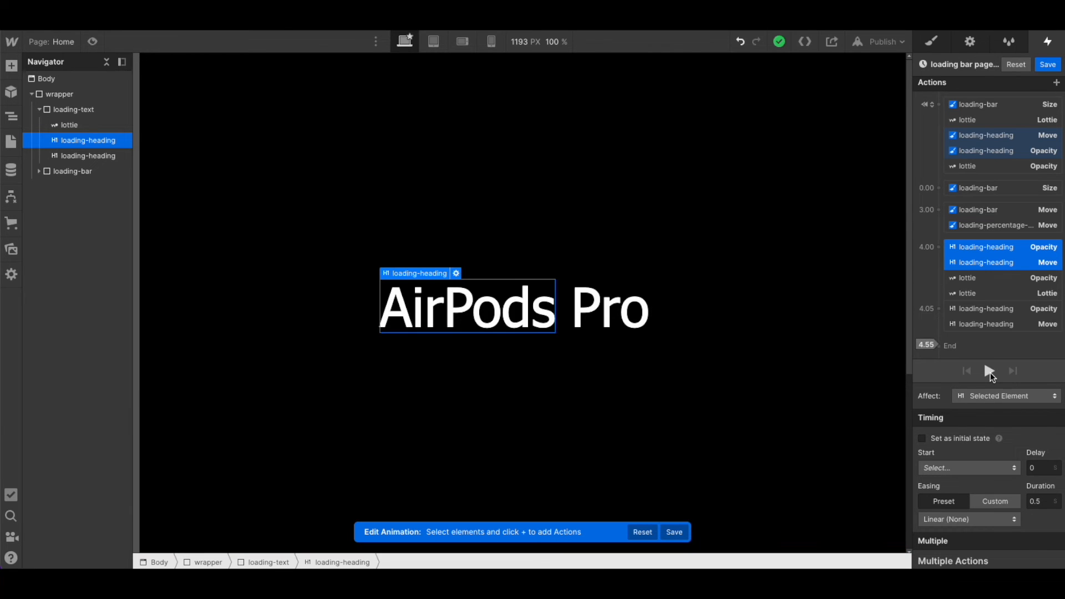
{"action": "left_click", "coordinate": [993, 324]}
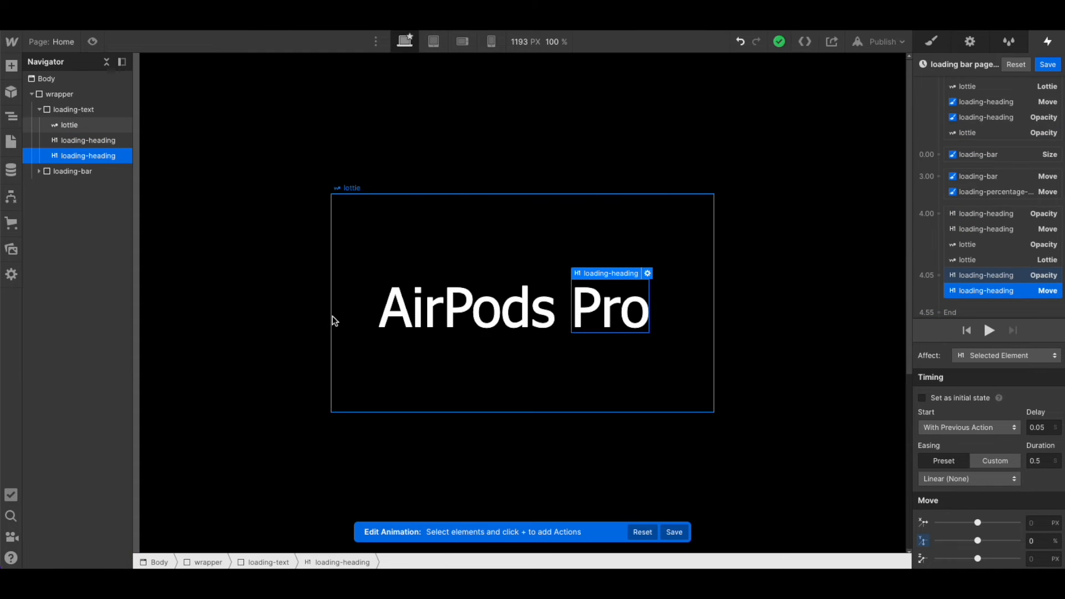
{"action": "left_click", "coordinate": [984, 275]}
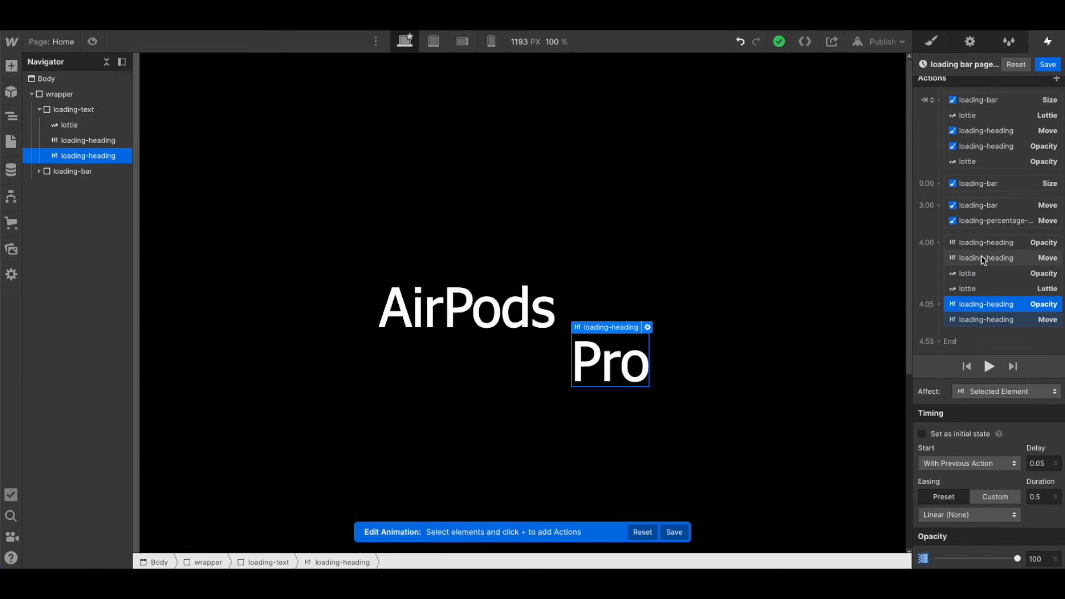
Step: Add a Lottie action at 4.05 s set to 85%, place it after the "Pro" heading's Move action, and preview the animation
{"action": "left_click", "coordinate": [984, 288]}
{"action": "left_click", "coordinate": [939, 278]}
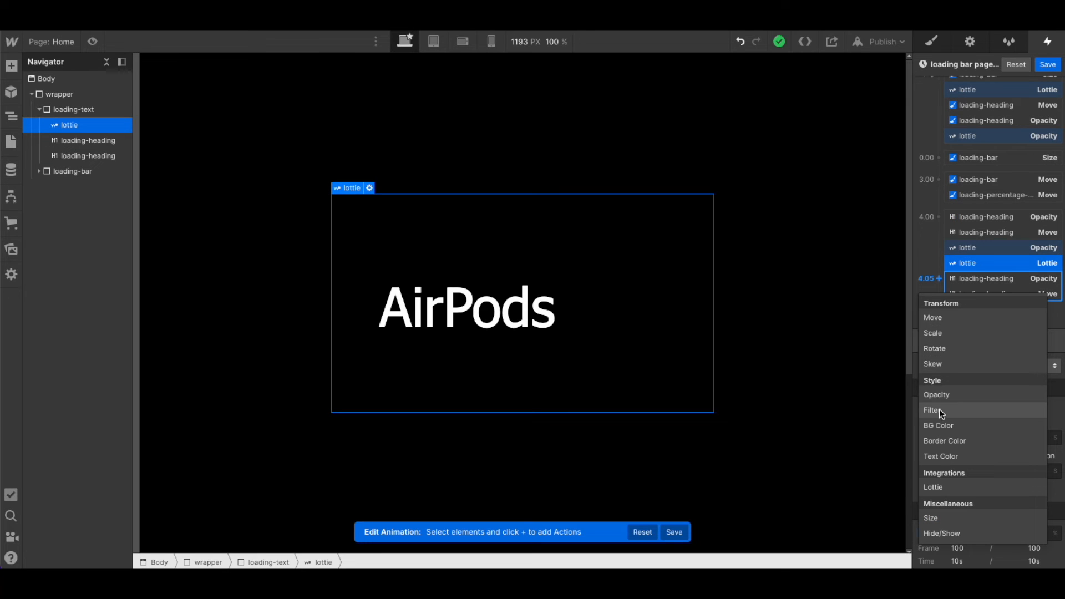
{"action": "left_click", "coordinate": [943, 485]}
{"action": "left_click", "coordinate": [1040, 530]}
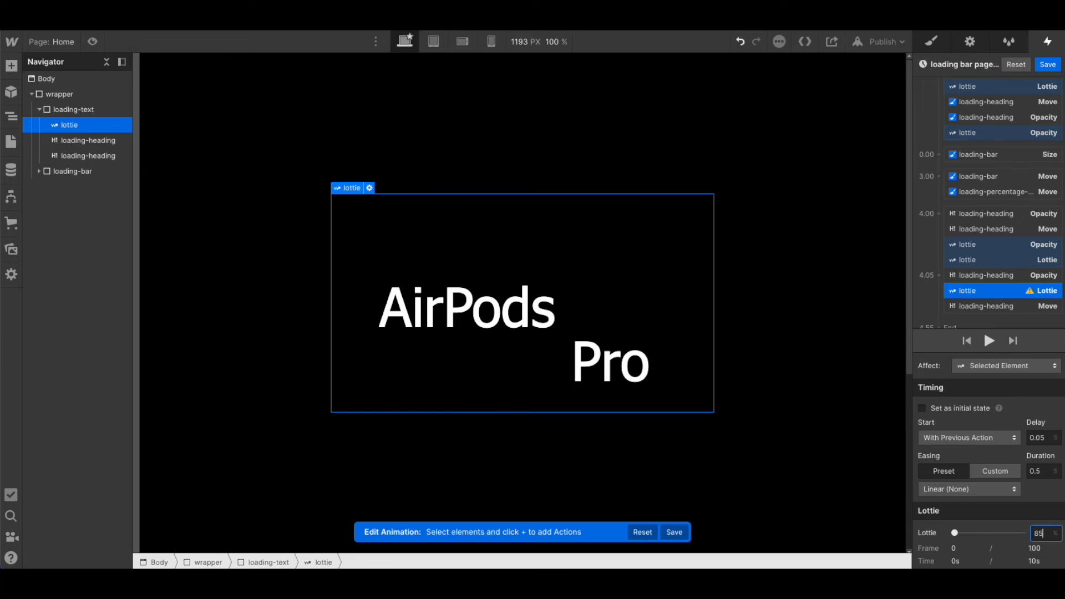
{"action": "type", "text": "85"}
{"action": "key", "text": "Return"}
{"action": "left_click_drag", "start_coordinate": [1020, 292], "coordinate": [1020, 312]}
{"action": "left_click", "coordinate": [989, 340]}
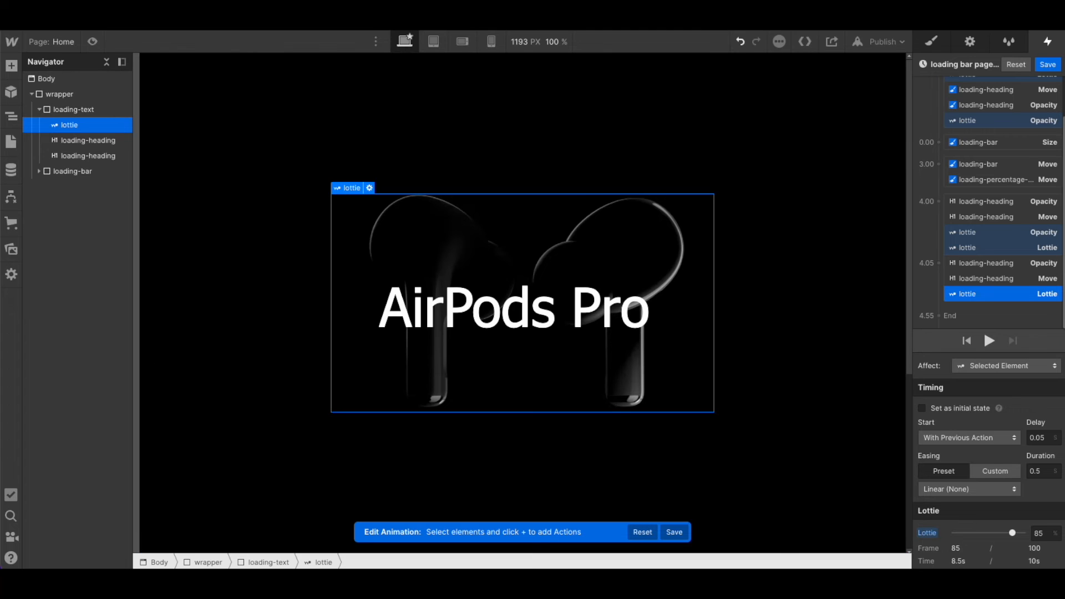
Step: Set the easing of all 4.00 s and 4.05 s actions except the last Lottie action to Out Cubic, and preview the animation
{"action": "left_click", "coordinate": [957, 202]}
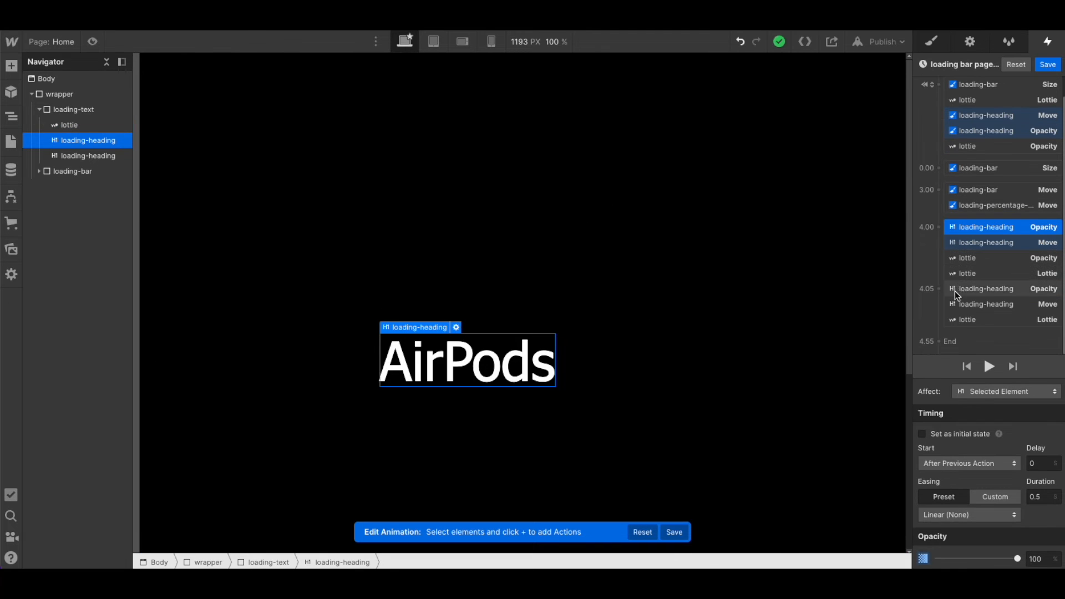
{"action": "left_click", "coordinate": [960, 318], "text": "shift"}
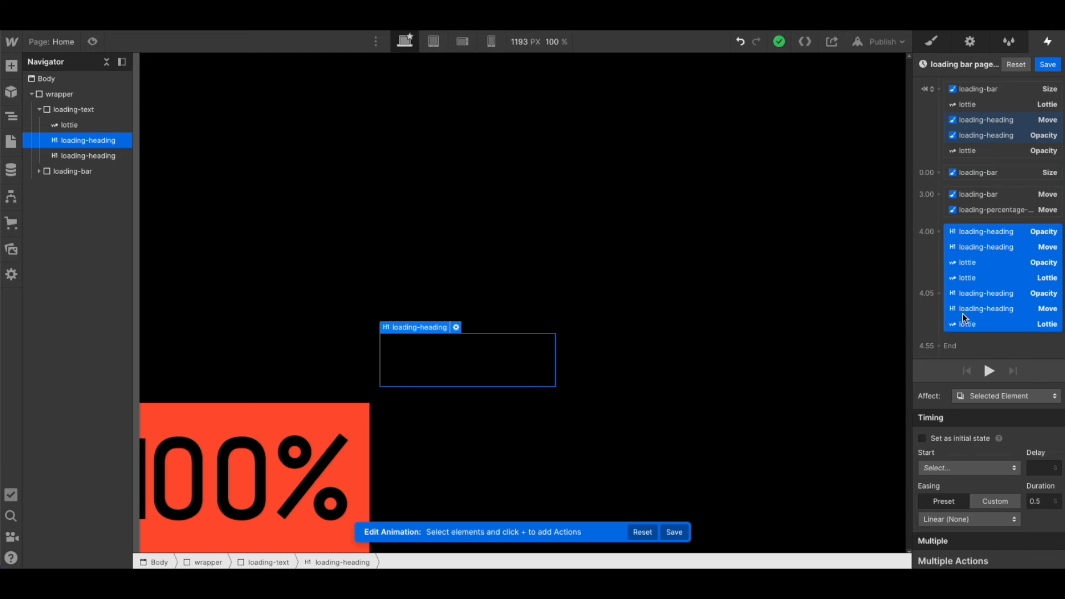
{"action": "left_click", "coordinate": [963, 312]}
{"action": "left_click", "coordinate": [979, 203], "text": "shift"}
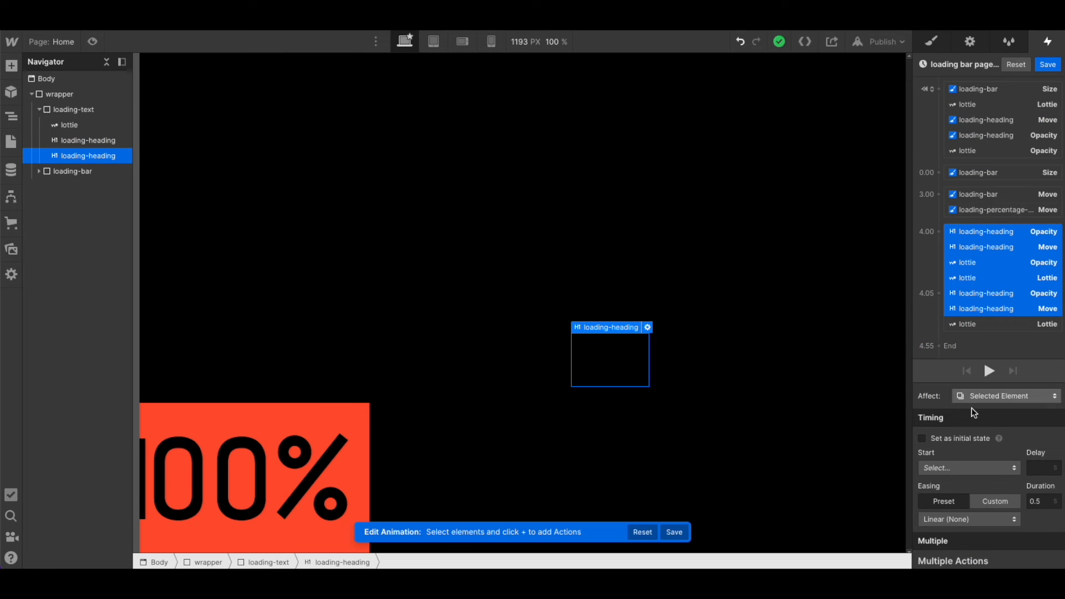
{"action": "left_click", "coordinate": [956, 471]}
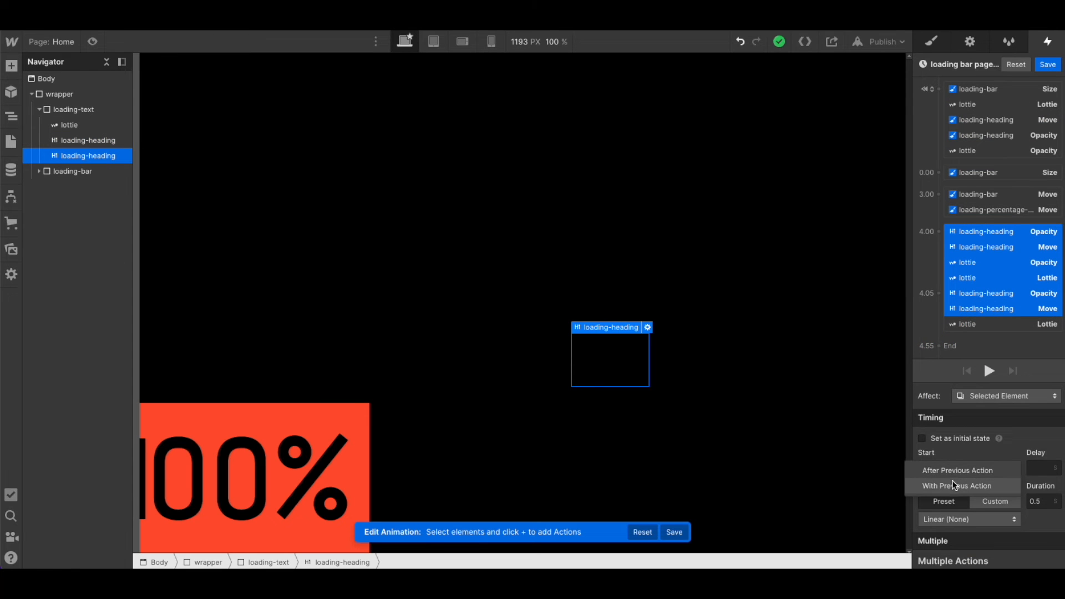
{"action": "left_click", "coordinate": [954, 486]}
{"action": "left_click", "coordinate": [953, 516]}
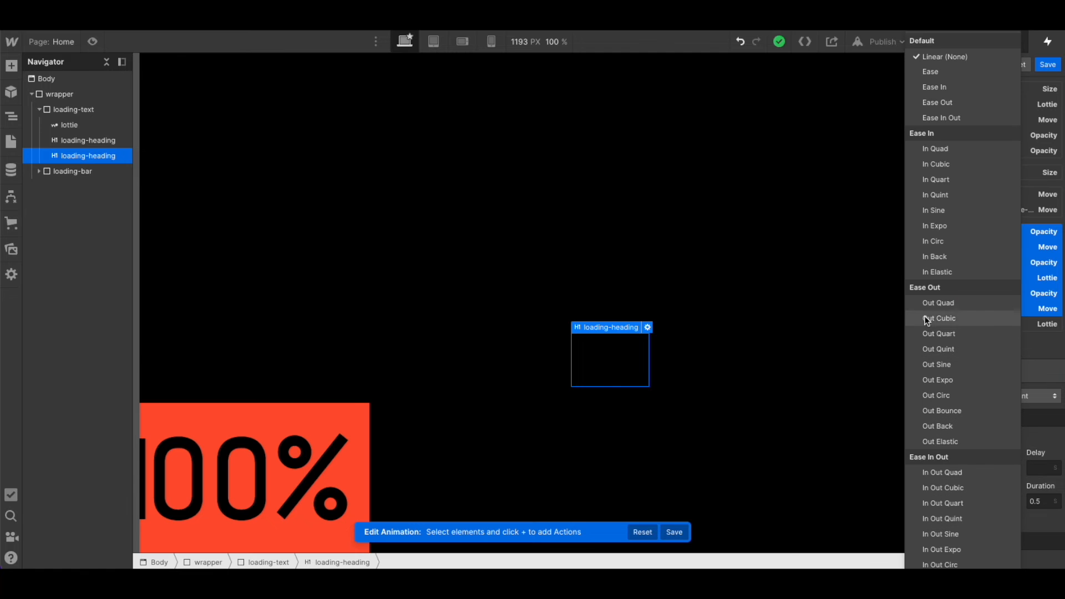
{"action": "left_click", "coordinate": [943, 319]}
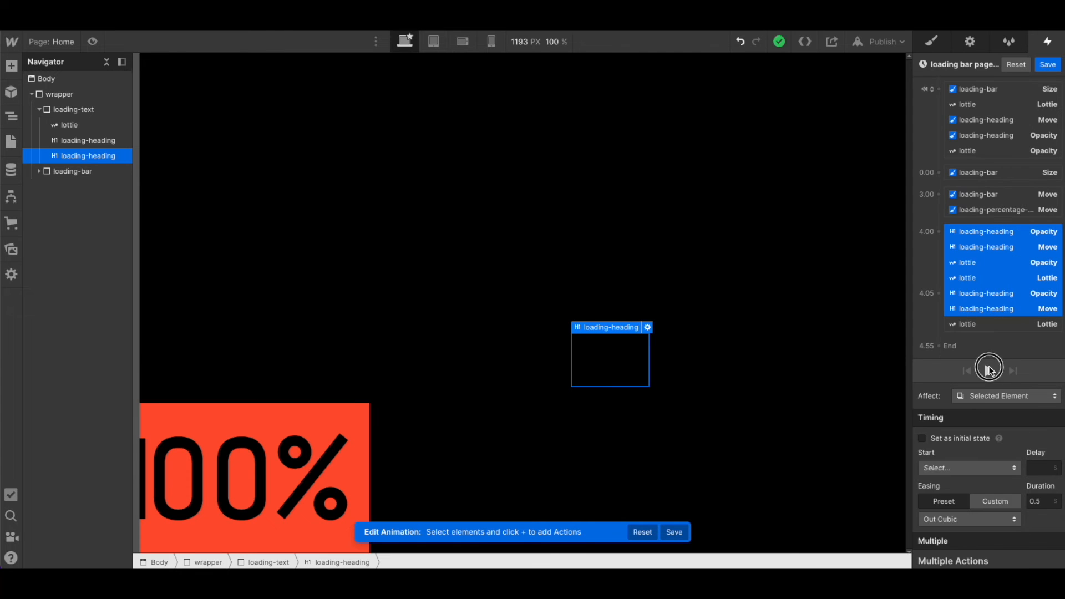
{"action": "left_click", "coordinate": [989, 369]}
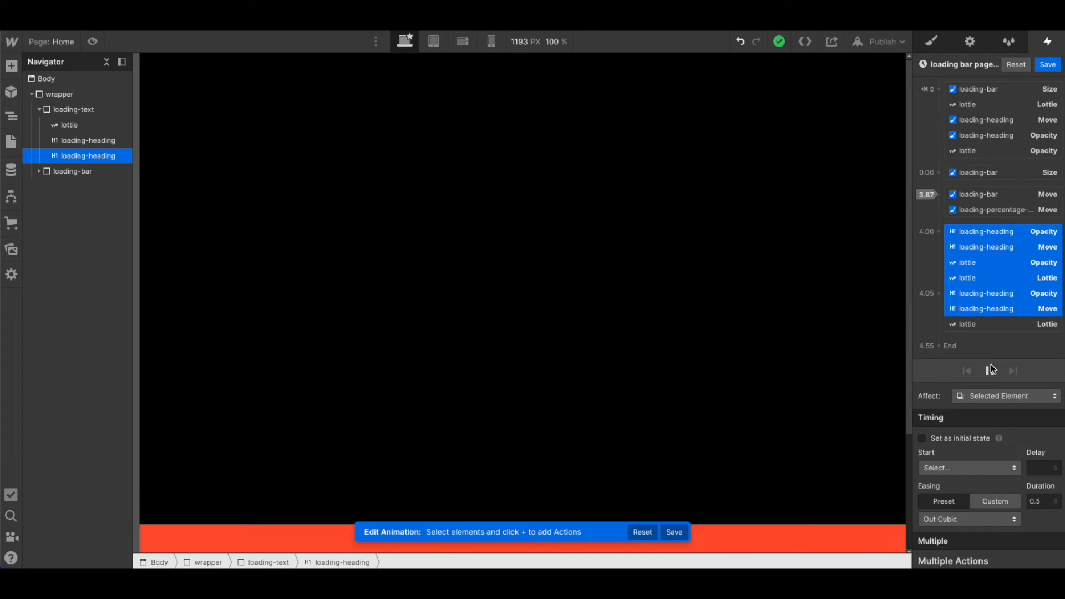
Step: Review the 4.05 s actions of the "Pro" heading and the Lottie on the animation timeline
{"action": "left_click", "coordinate": [958, 290]}
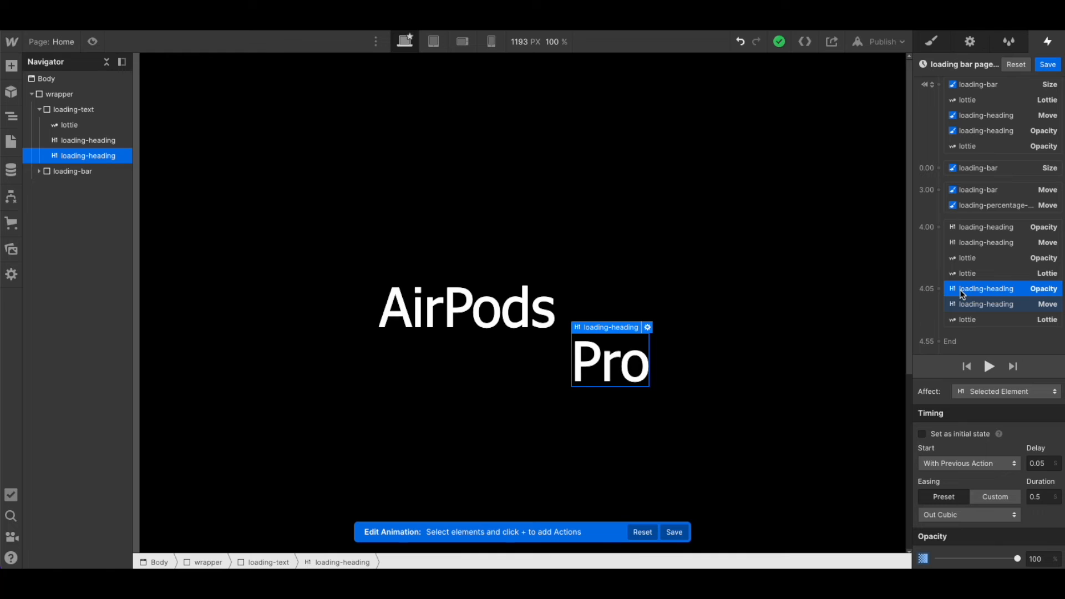
{"action": "left_click", "coordinate": [976, 316]}
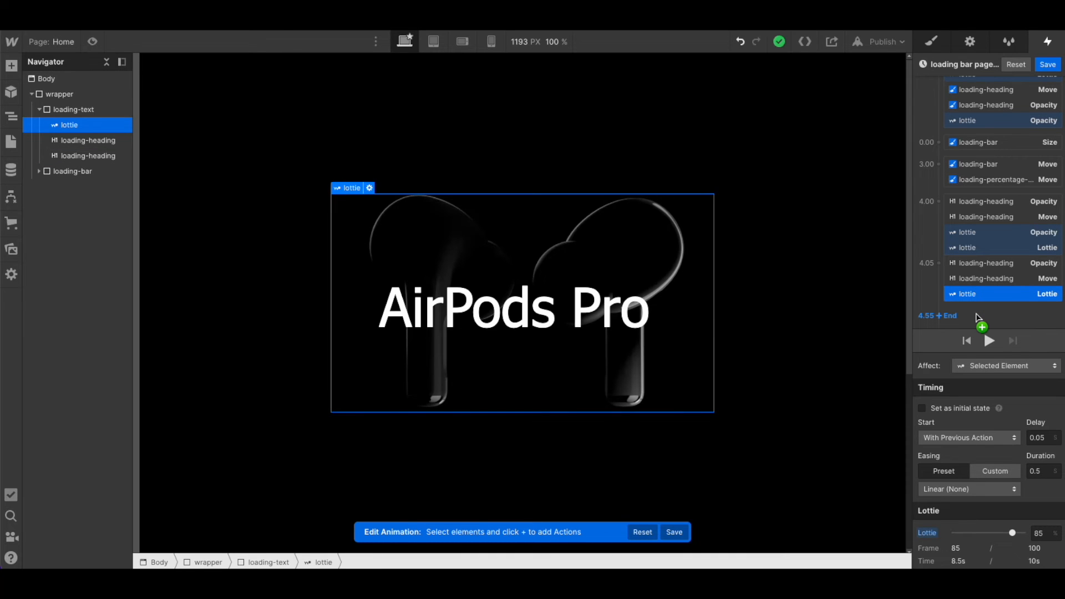
{"action": "left_click_drag", "start_coordinate": [977, 317], "coordinate": [983, 306]}
{"action": "left_click_drag", "start_coordinate": [984, 302], "coordinate": [942, 284]}
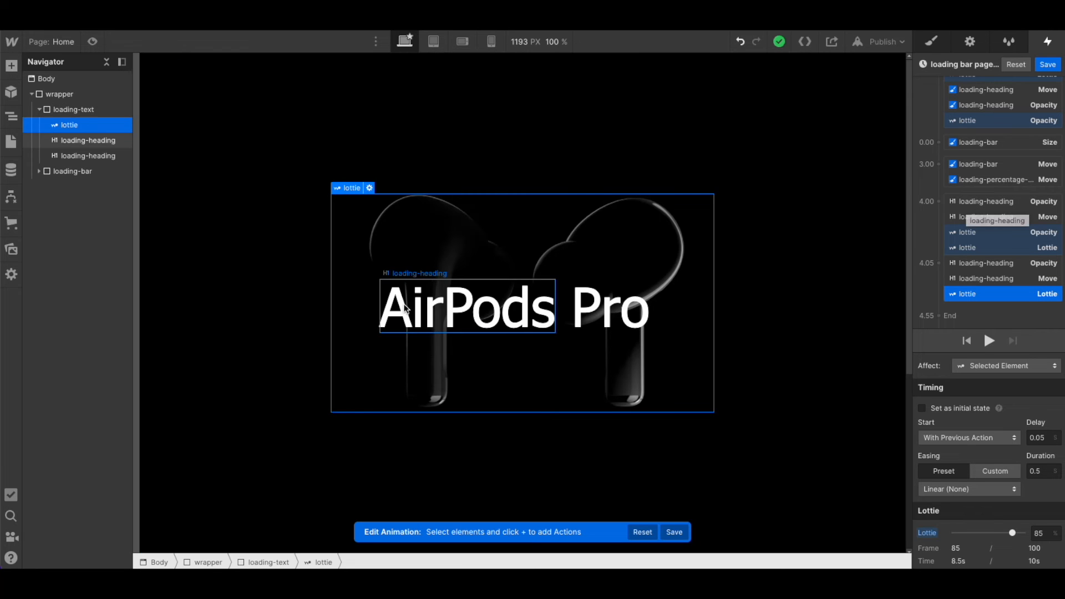
{"action": "left_click", "coordinate": [611, 305]}
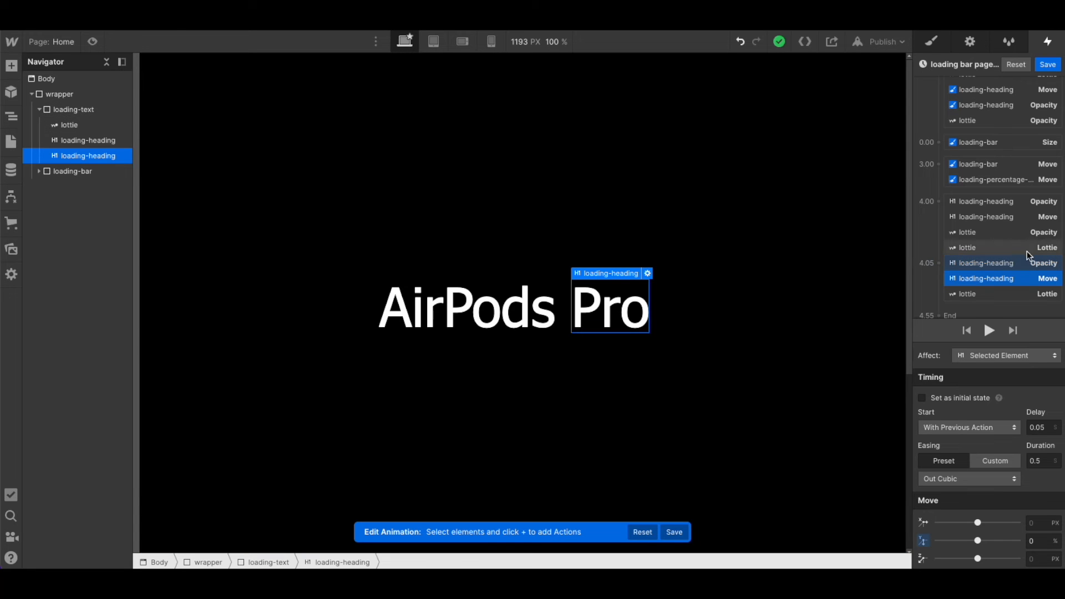
{"action": "left_click_drag", "start_coordinate": [958, 293], "coordinate": [956, 307]}
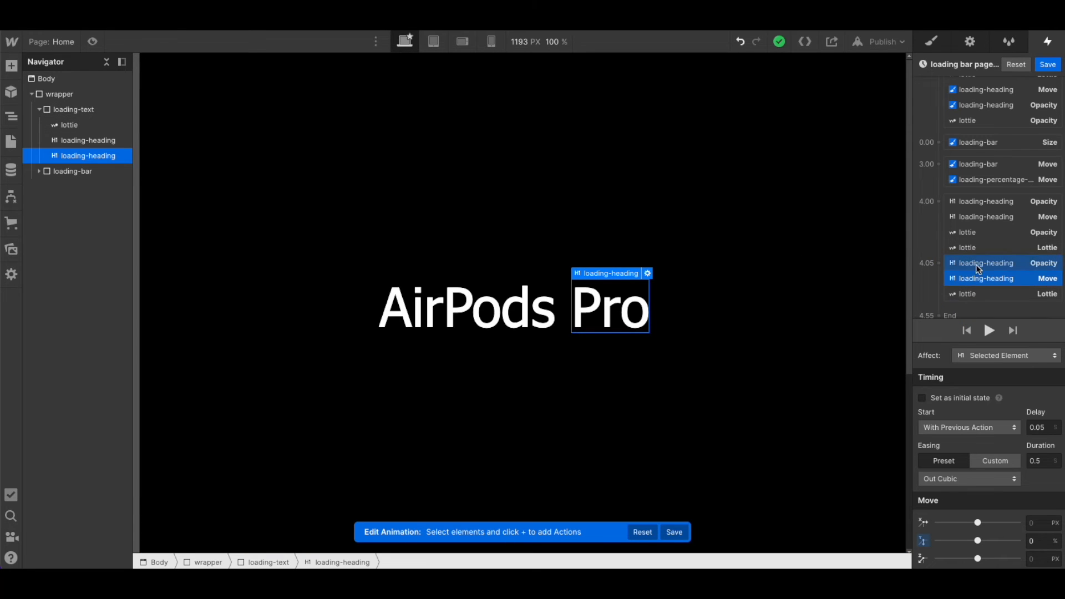
Step: Add an Opacity action for the "Pro" heading at 4.55 s and set it to 0%
{"action": "left_click", "coordinate": [976, 264]}
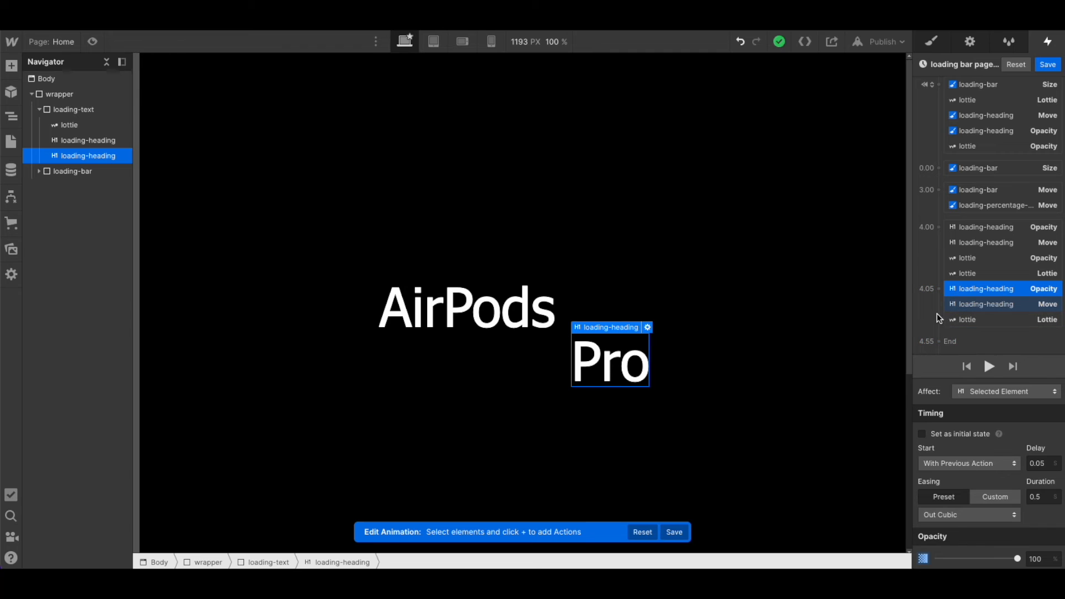
{"action": "left_click", "coordinate": [939, 340]}
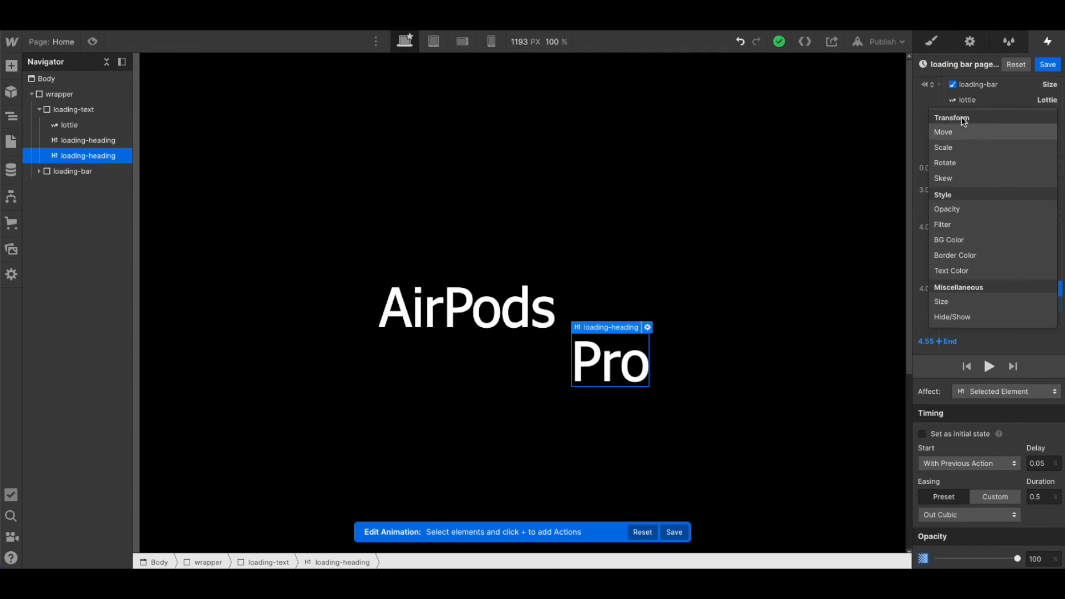
{"action": "left_click", "coordinate": [949, 209]}
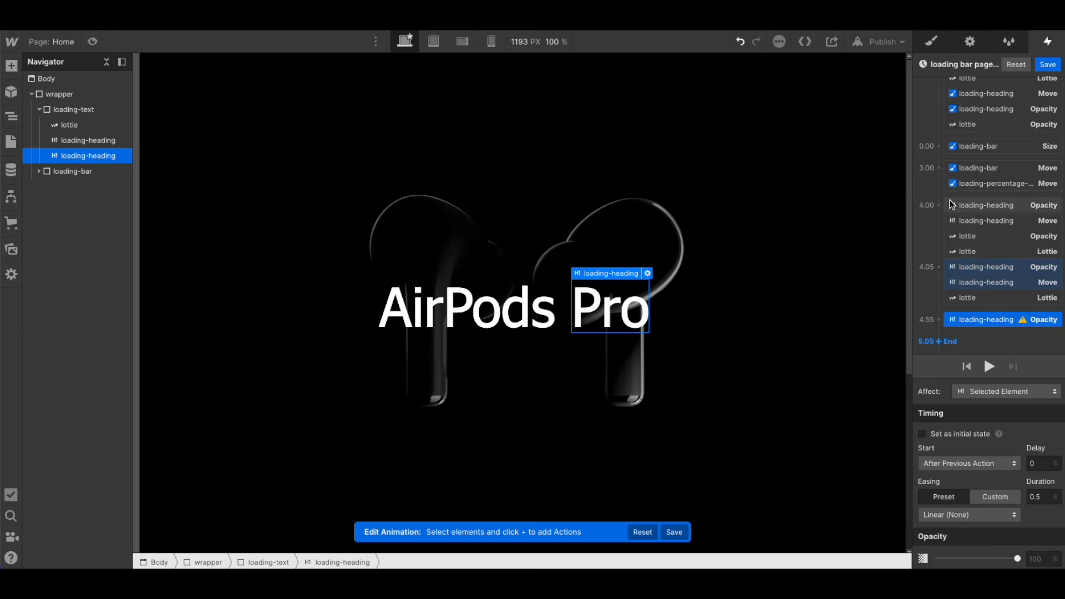
{"action": "left_click_drag", "start_coordinate": [1016, 559], "coordinate": [937, 558]}
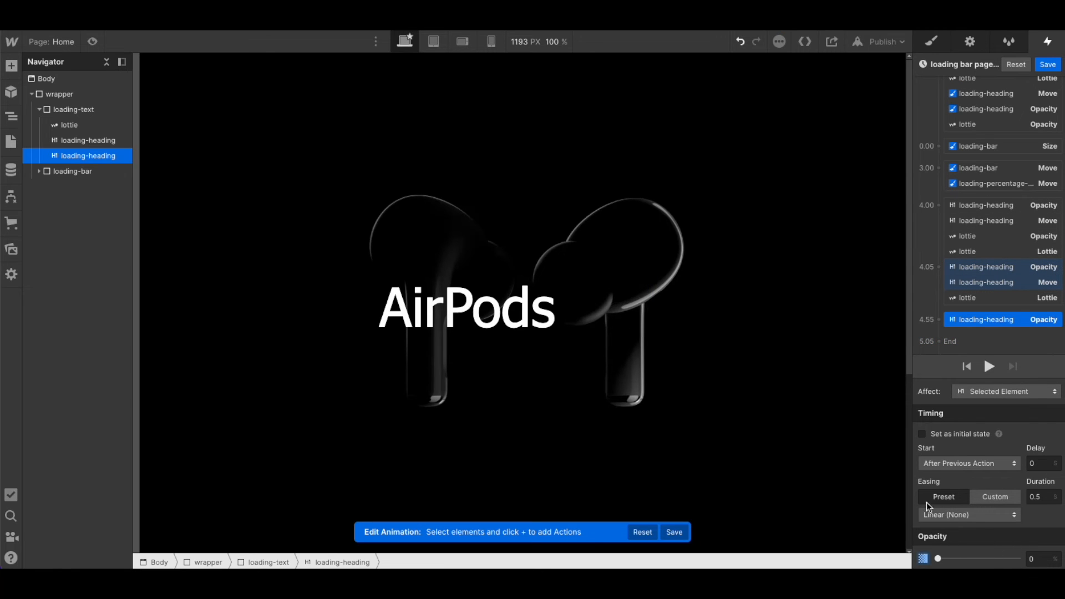
Step: Add a Move action for the "Pro" heading at 4.55 s with a vertical offset of -100%
{"action": "left_click", "coordinate": [933, 317]}
{"action": "left_click", "coordinate": [943, 359]}
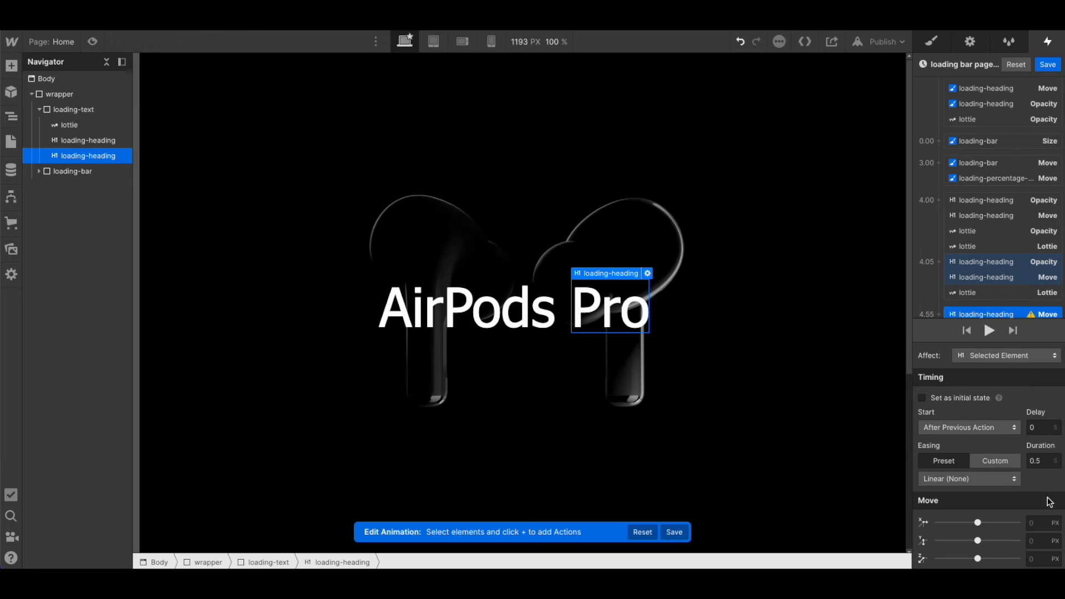
{"action": "left_click", "coordinate": [1029, 538]}
{"action": "type", "text": "100"}
{"action": "key", "text": "Return"}
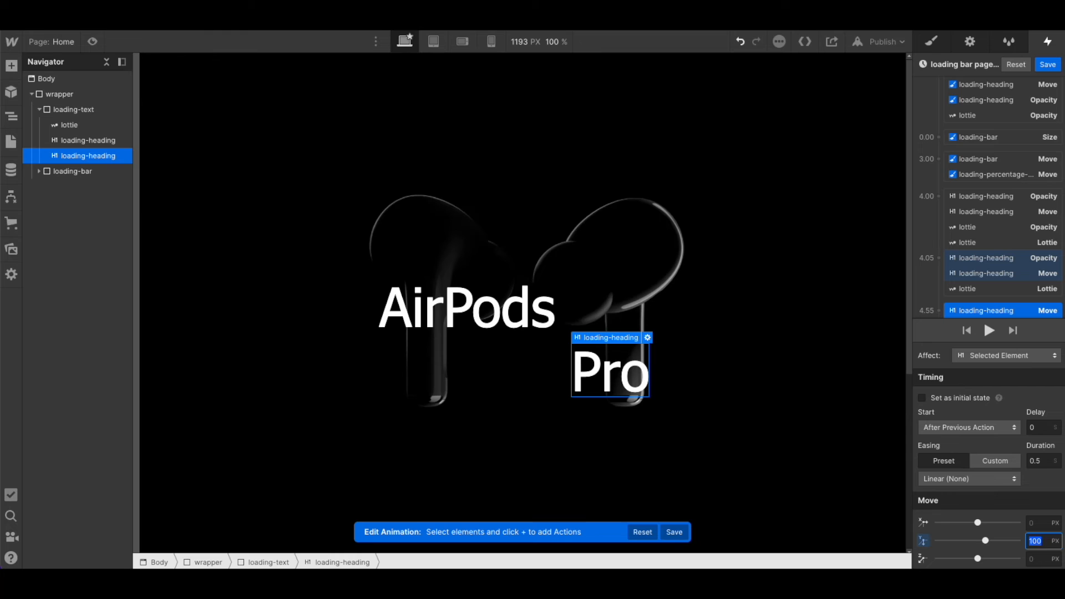
{"action": "type", "text": "%"}
{"action": "key", "text": "Return"}
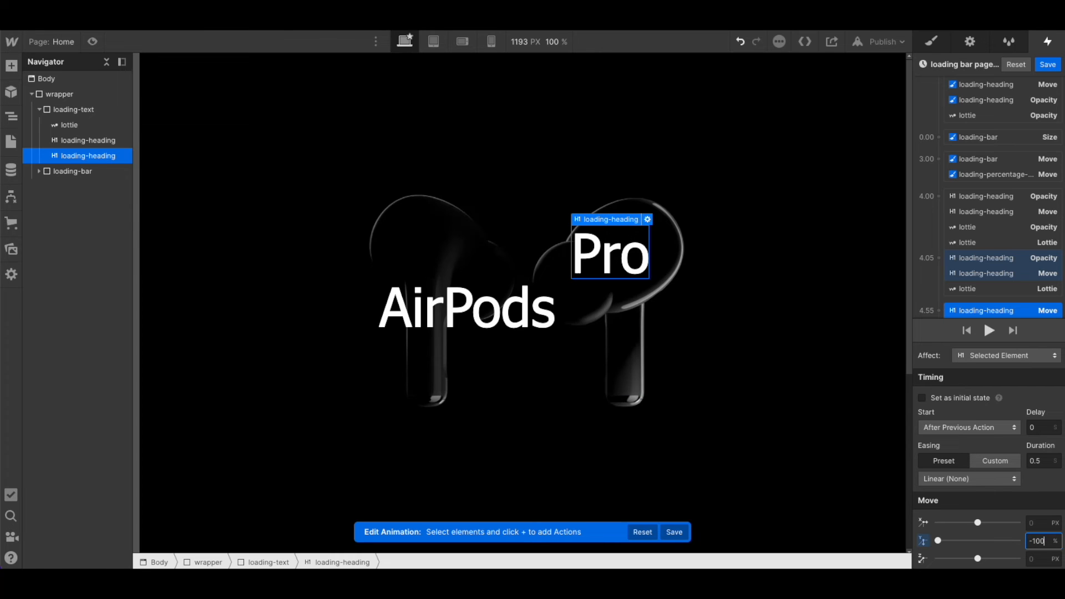
{"action": "scroll", "coordinate": [959, 256], "scroll_direction": "down", "scroll_amount": 1}
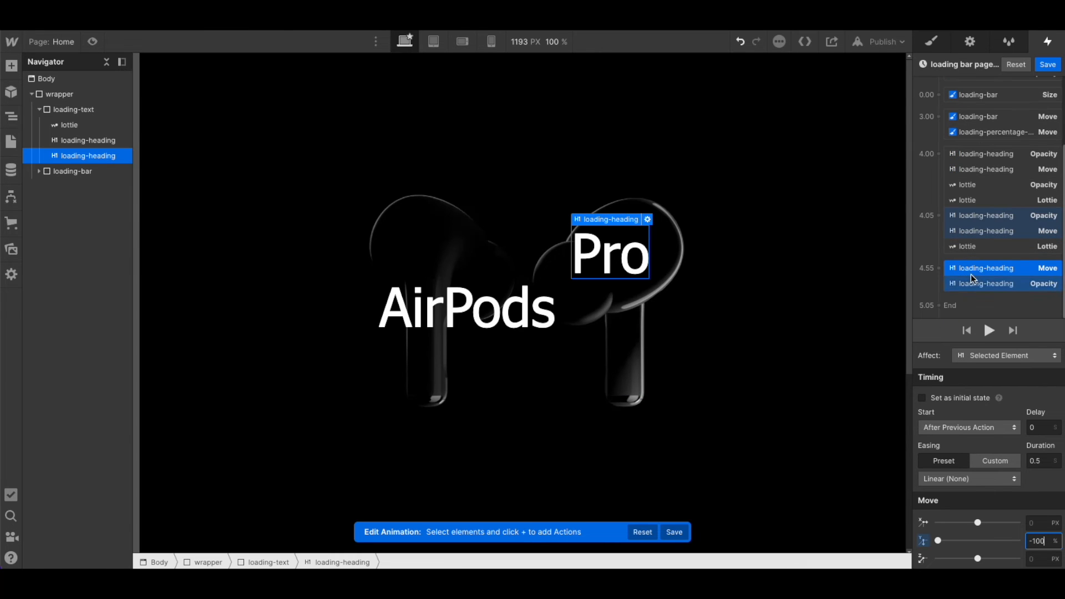
{"action": "left_click", "coordinate": [975, 154]}
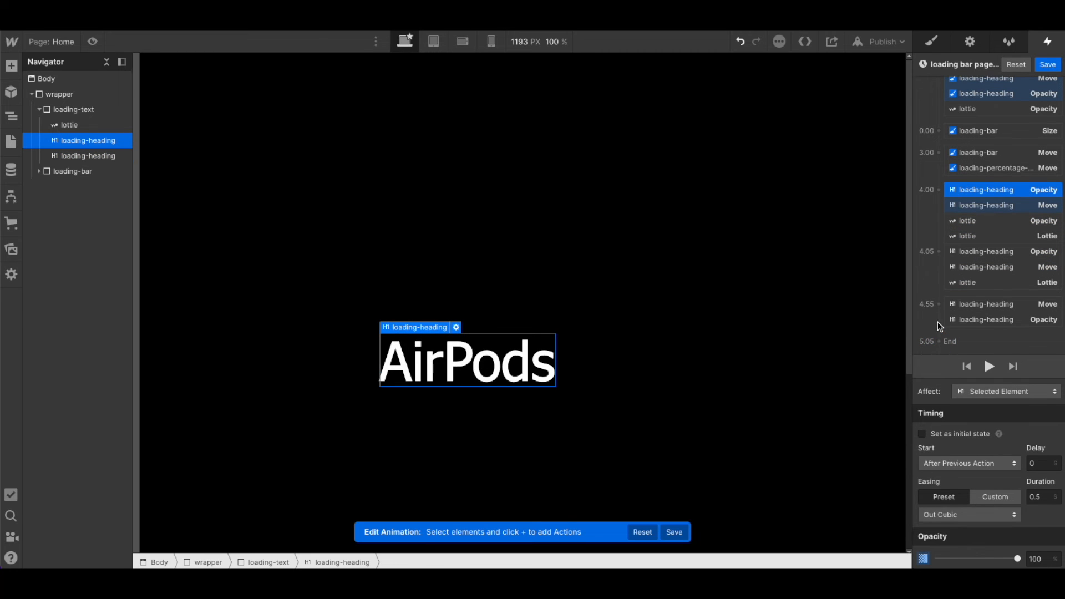
{"action": "left_click", "coordinate": [938, 304]}
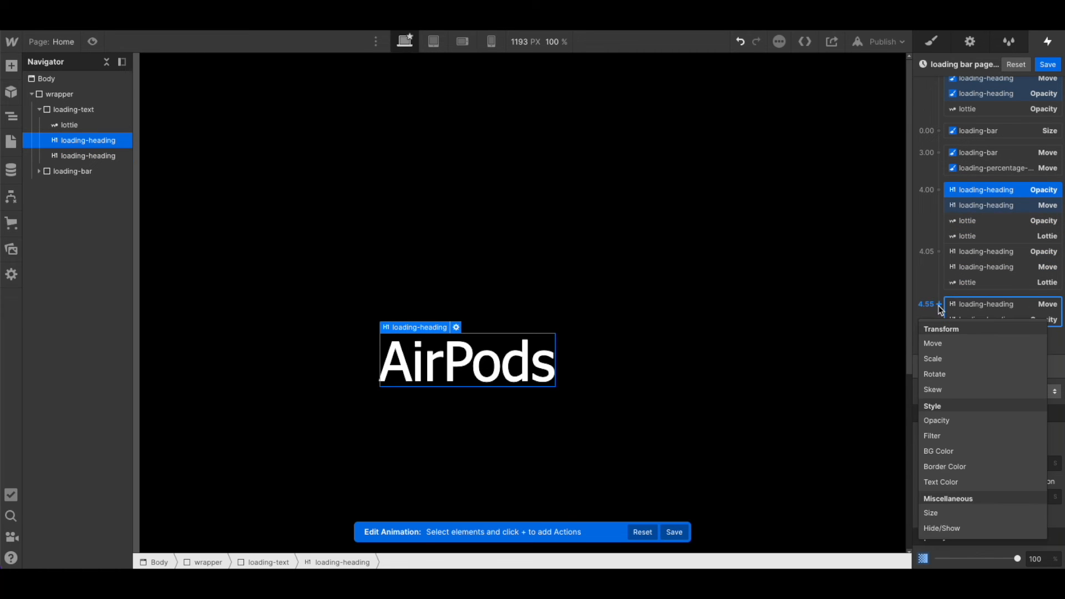
{"action": "left_click", "coordinate": [938, 421]}
{"action": "left_click_drag", "start_coordinate": [1015, 558], "coordinate": [937, 559]}
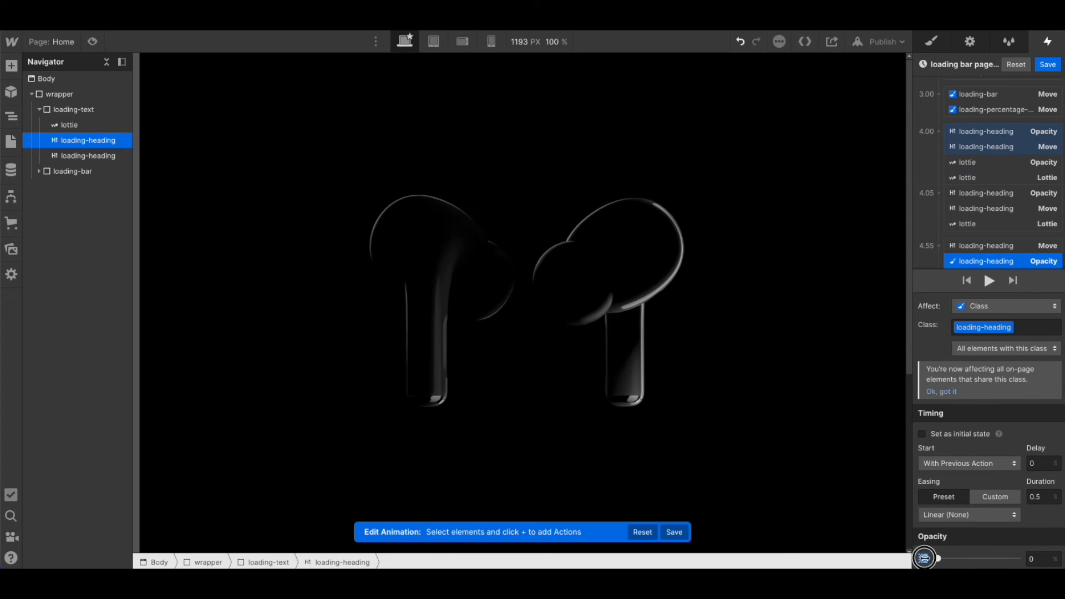
{"action": "scroll", "coordinate": [1003, 238], "scroll_direction": "down", "scroll_amount": 2}
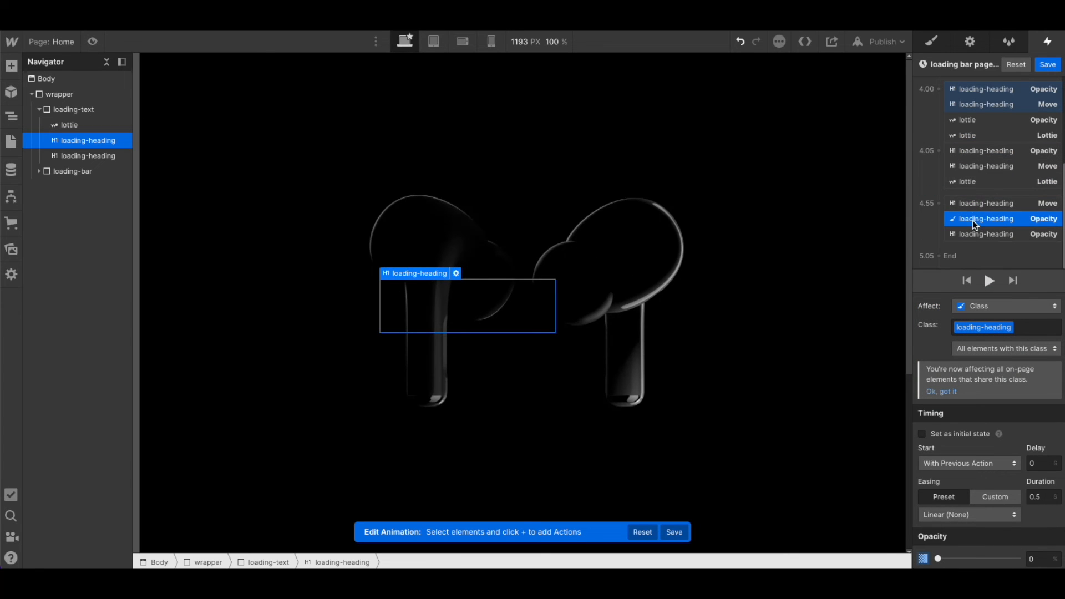
{"action": "scroll", "coordinate": [976, 222], "scroll_direction": "up", "scroll_amount": 3}
{"action": "scroll", "coordinate": [976, 211], "scroll_direction": "down", "scroll_amount": 3}
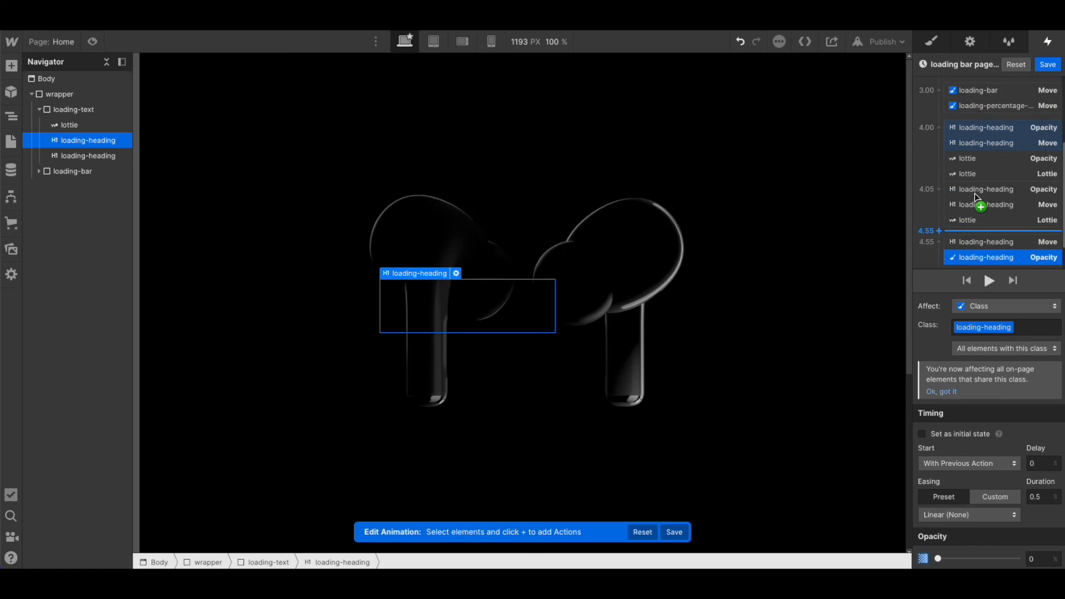
{"action": "right_click", "coordinate": [993, 220]}
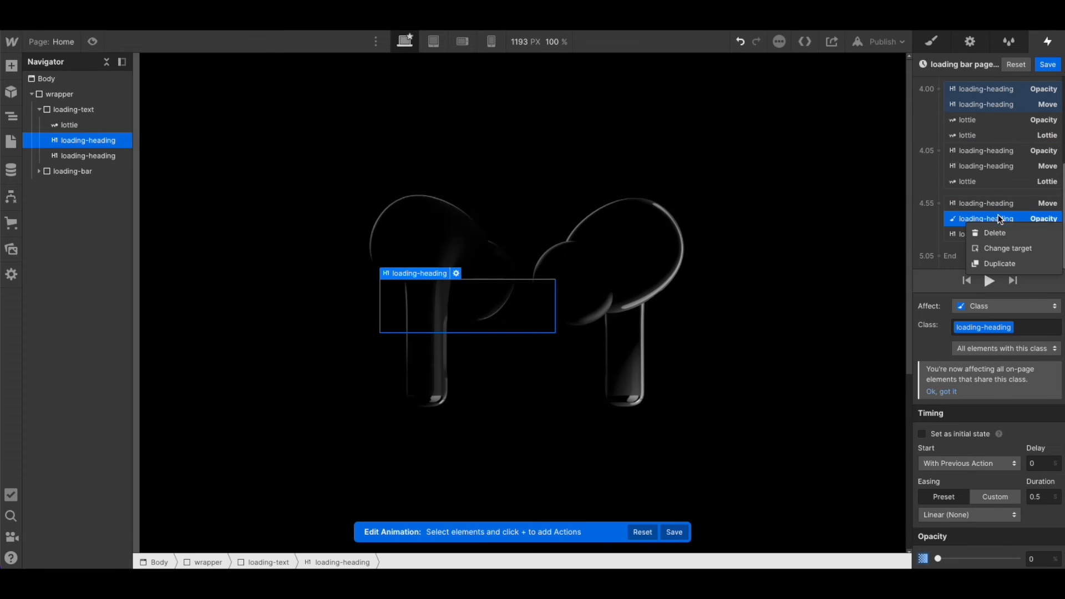
{"action": "left_click", "coordinate": [957, 213]}
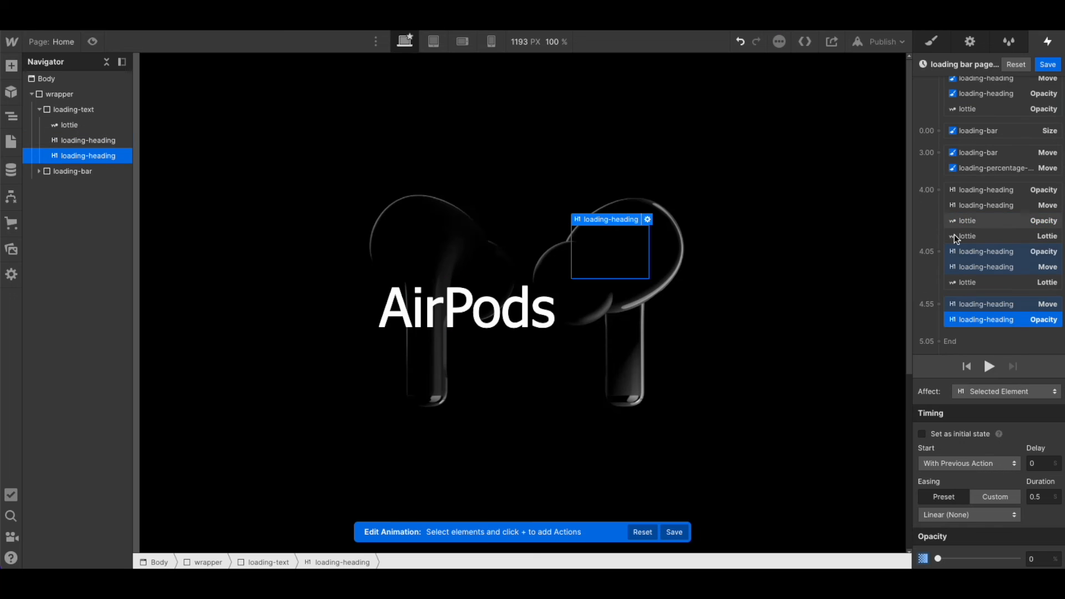
Step: Add another Opacity action at 4.55 s, retarget it to the "AirPods" heading, and set it to 0% with a 0.05 s delay
{"action": "left_click", "coordinate": [938, 304]}
{"action": "left_click", "coordinate": [949, 420]}
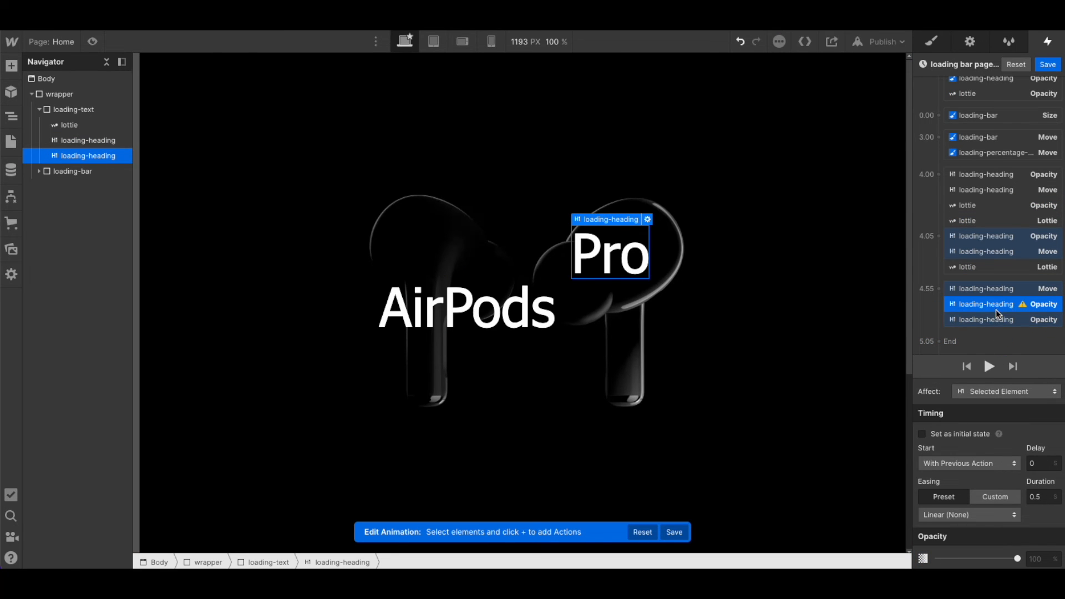
{"action": "right_click", "coordinate": [996, 329]}
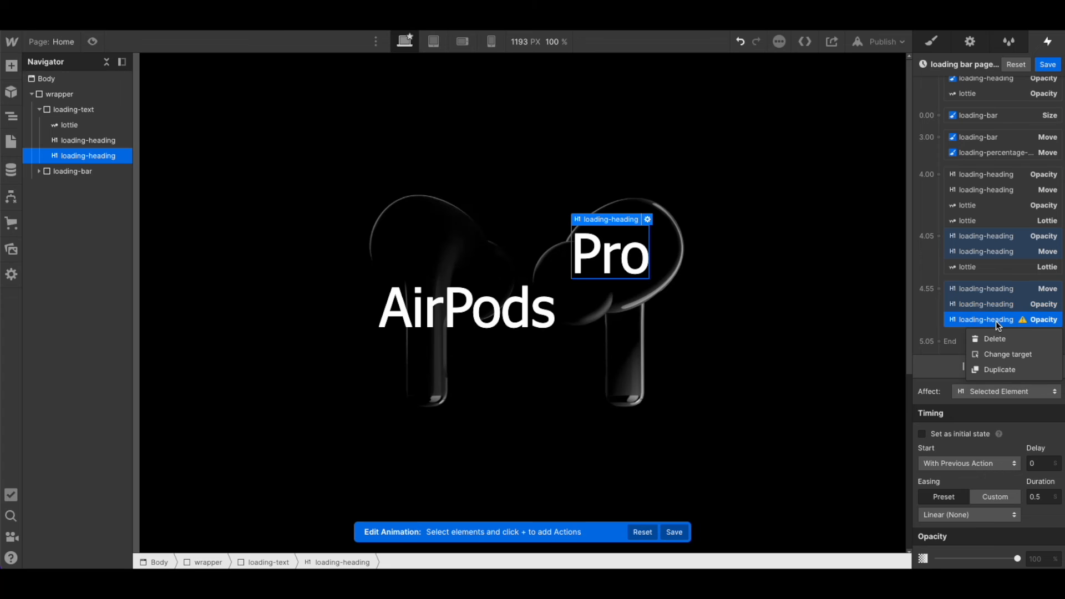
{"action": "left_click", "coordinate": [1007, 355]}
{"action": "left_click", "coordinate": [103, 143]}
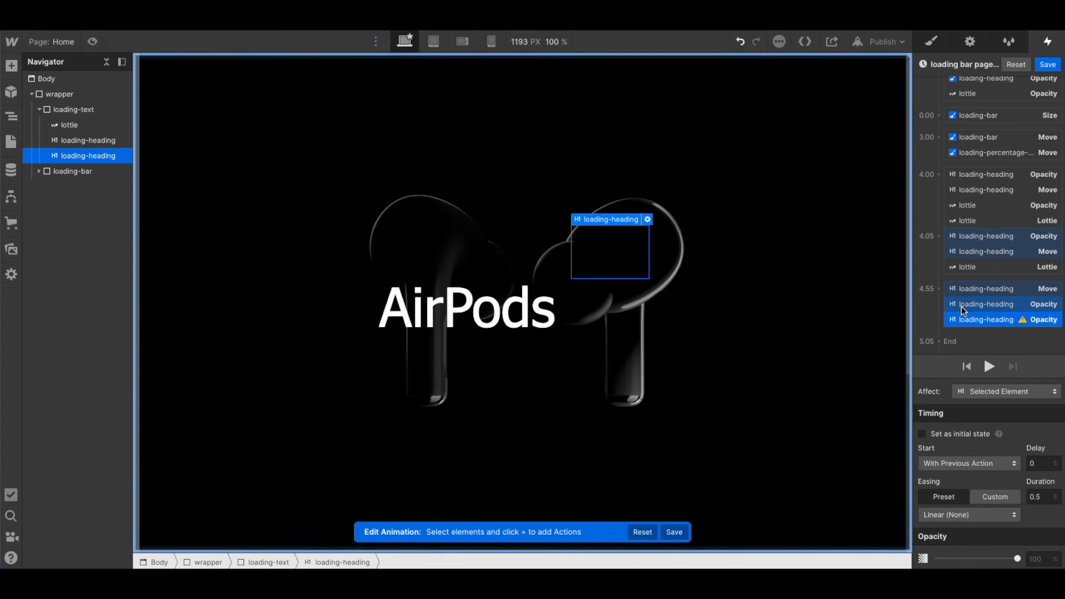
{"action": "left_click", "coordinate": [991, 320]}
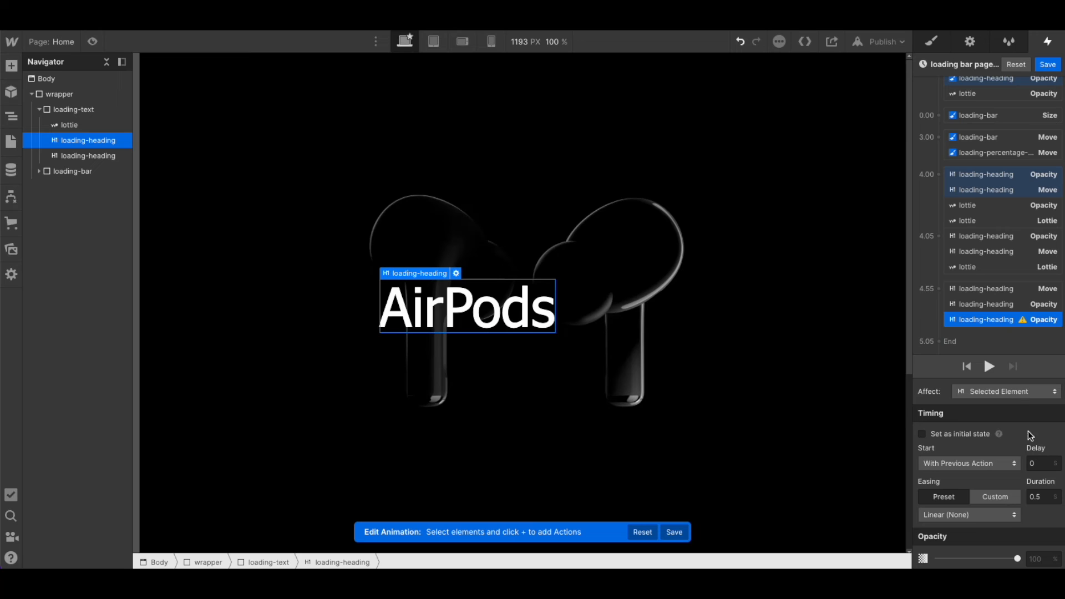
{"action": "left_click", "coordinate": [1039, 556]}
{"action": "type", "text": "0"}
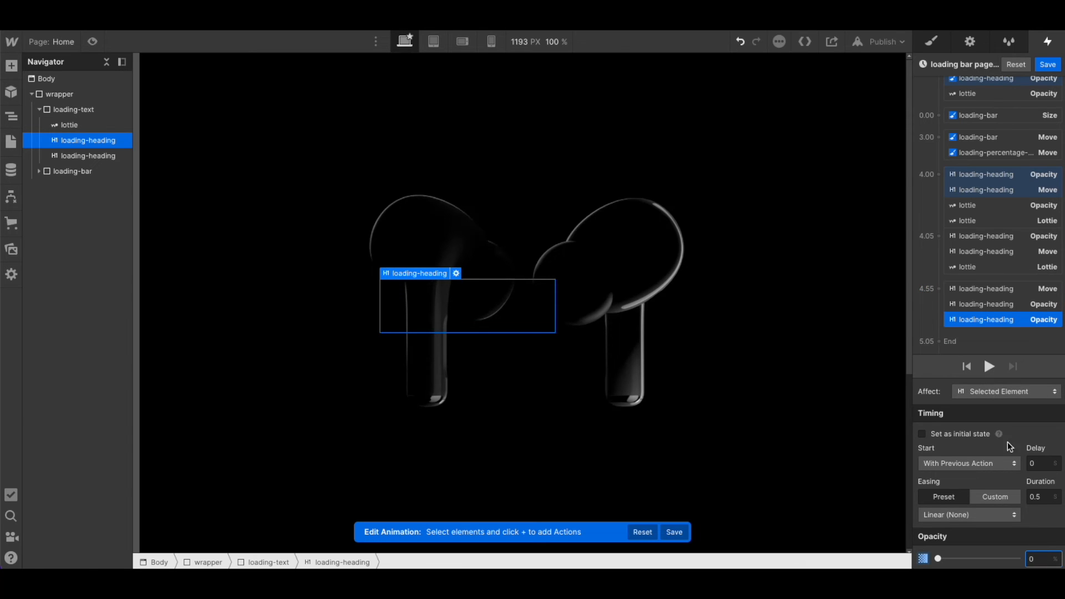
{"action": "left_click", "coordinate": [1030, 466]}
Step: Add a Move action at 4.60 s for the loading-heading class with a vertical offset of -100%, and preview the animation
{"action": "left_click", "coordinate": [942, 321]}
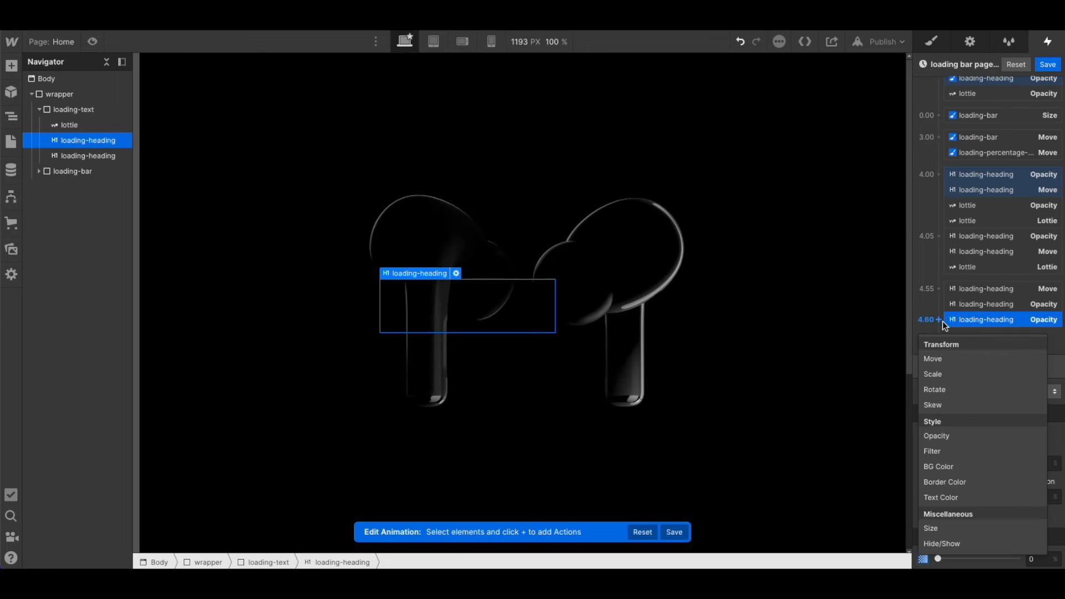
{"action": "left_click", "coordinate": [938, 353]}
{"action": "left_click", "coordinate": [1037, 541]}
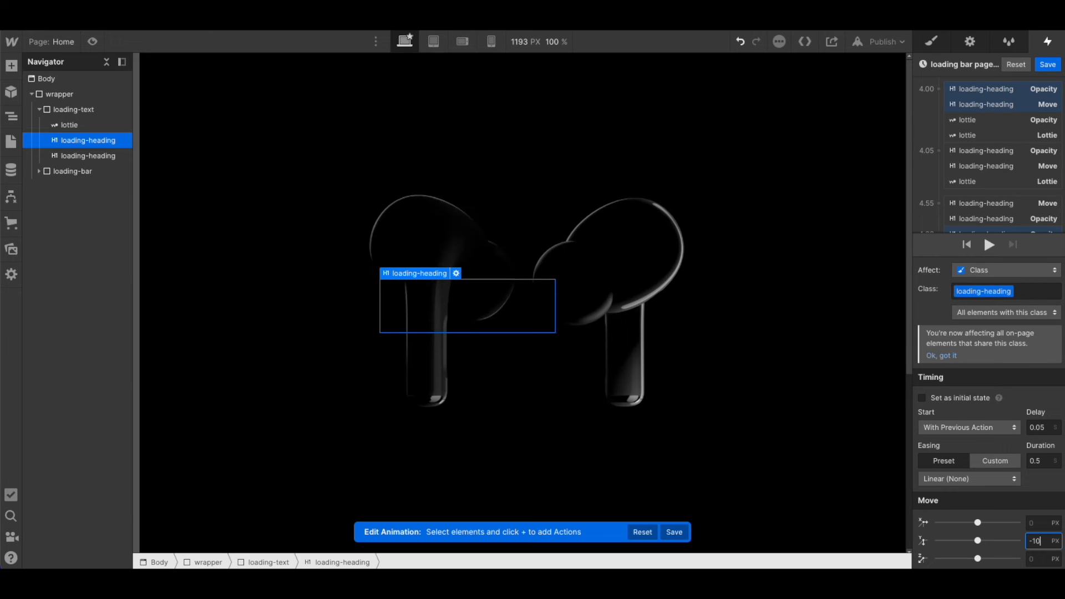
{"action": "type", "text": "-100%"}
{"action": "key", "text": "Return"}
{"action": "scroll", "coordinate": [987, 176], "scroll_direction": "down", "scroll_amount": 2}
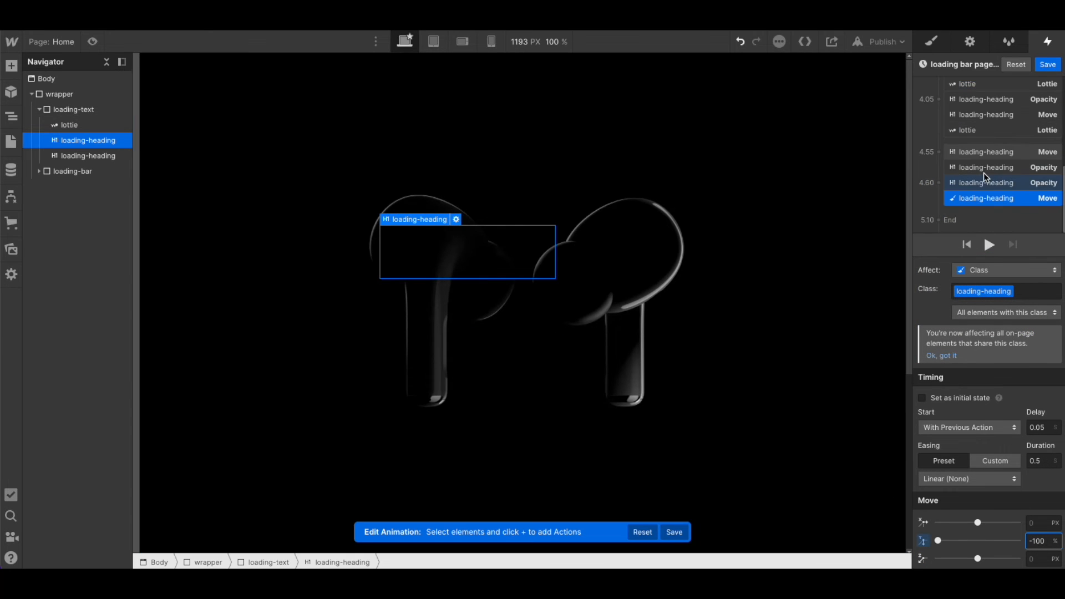
{"action": "left_click", "coordinate": [999, 169]}
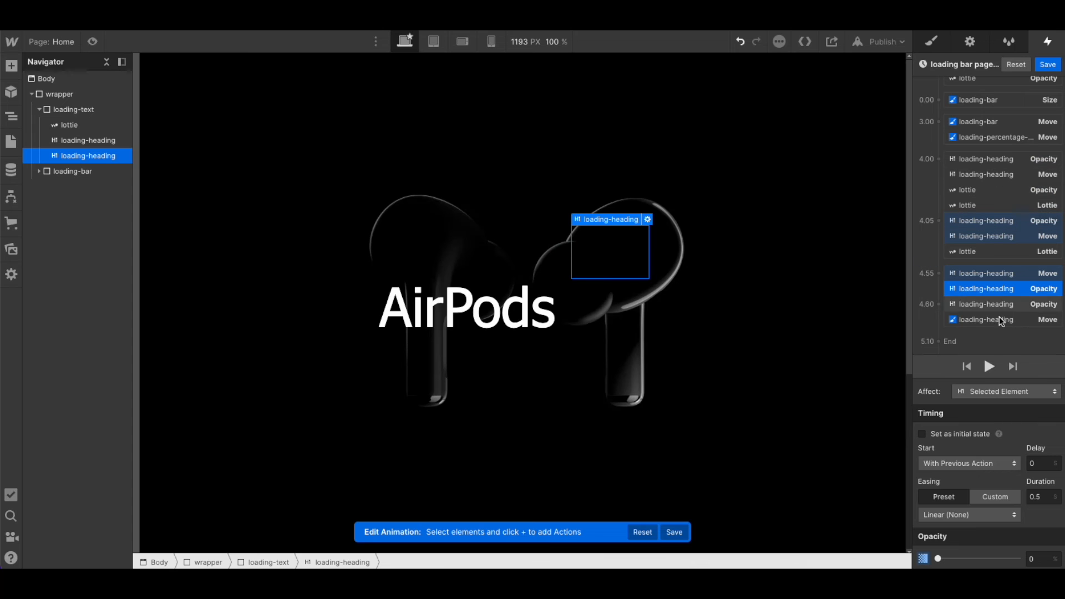
{"action": "left_click", "coordinate": [990, 367]}
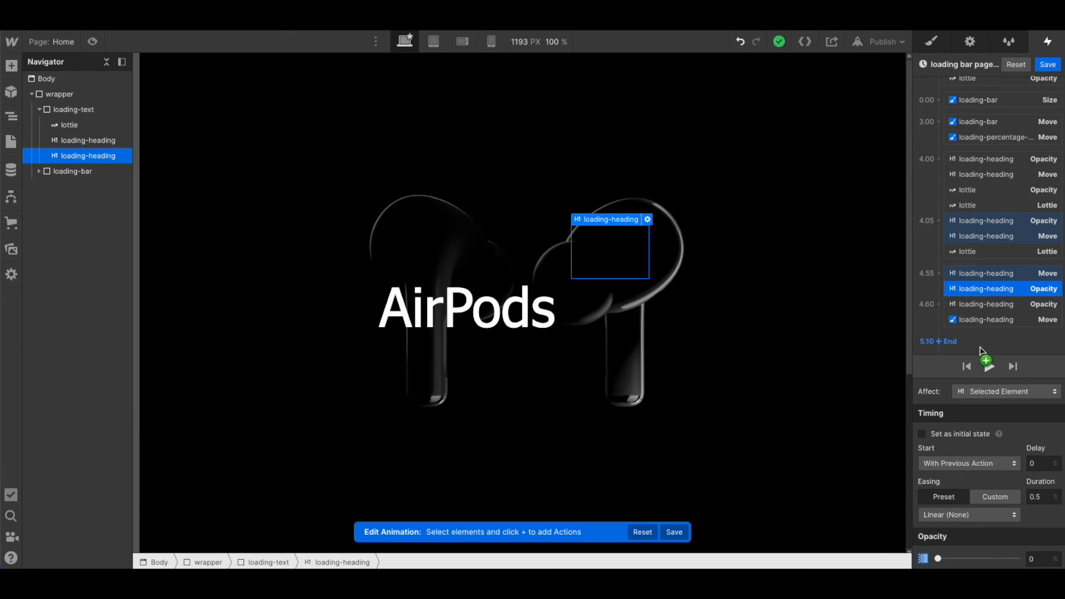
{"action": "left_click", "coordinate": [989, 368]}
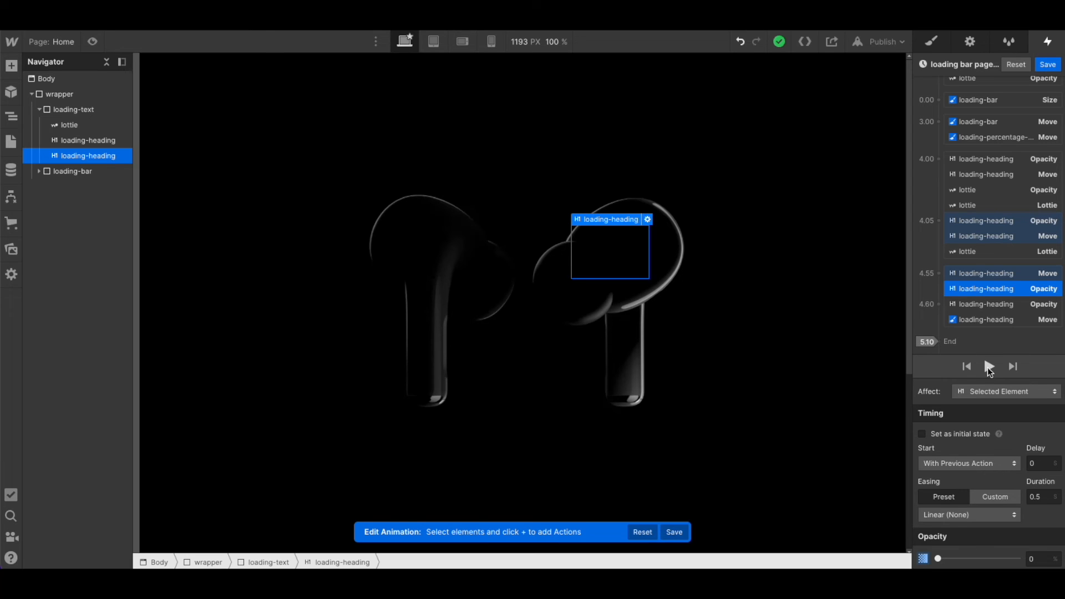
Step: Set the delay of the "Pro" heading's 4.55 s Move and Opacity actions to 20 s
{"action": "left_click", "coordinate": [976, 273]}
{"action": "scroll", "coordinate": [977, 273], "scroll_direction": "down", "scroll_amount": 1}
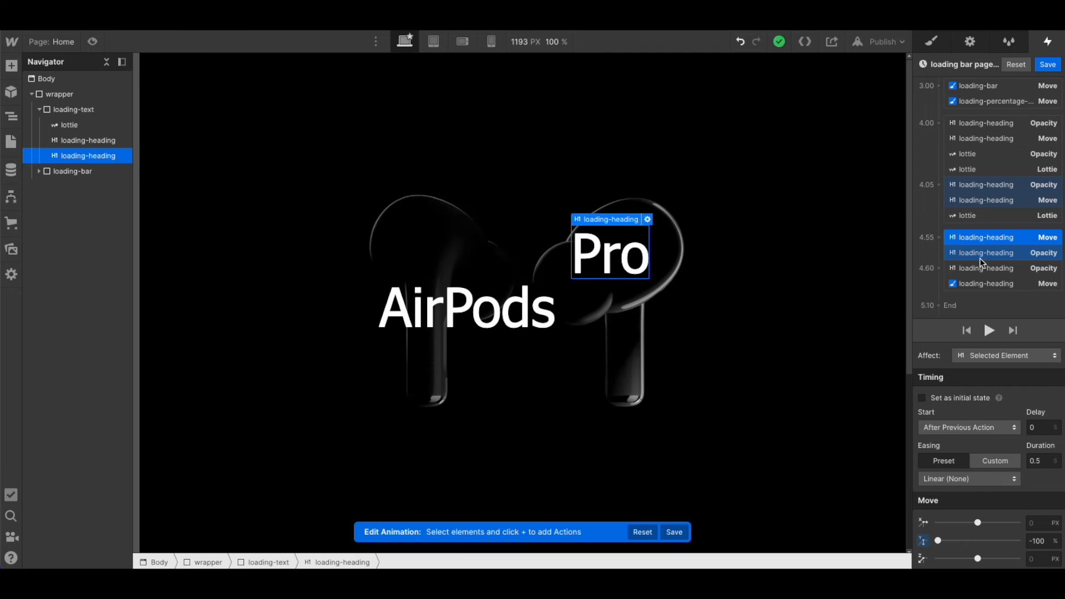
{"action": "left_click", "coordinate": [980, 258], "text": "shift"}
{"action": "left_click", "coordinate": [1004, 324], "text": "shift"}
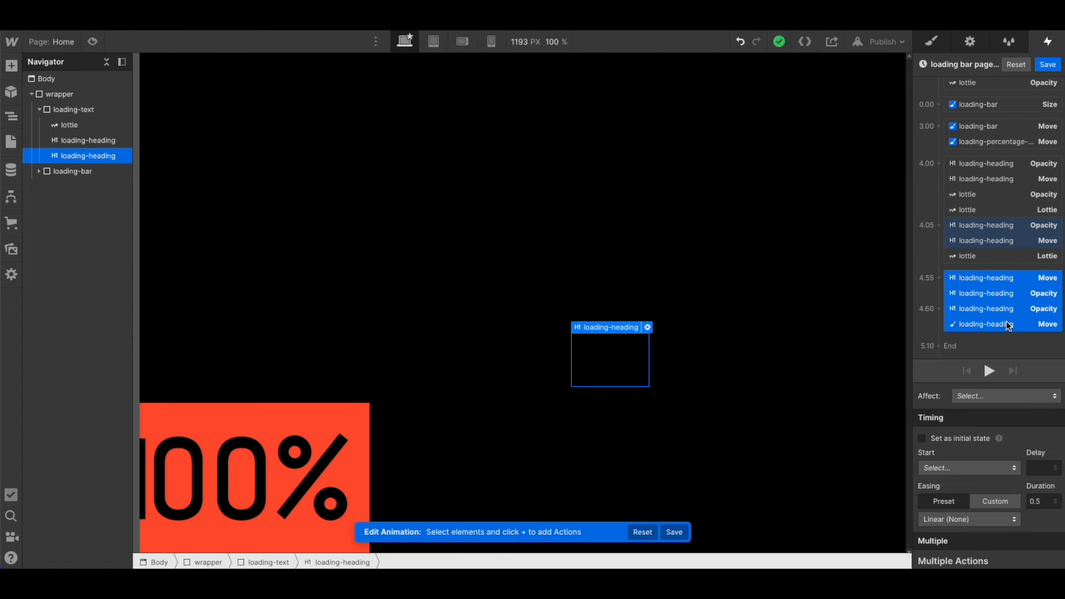
{"action": "left_click", "coordinate": [1003, 281], "text": "shift"}
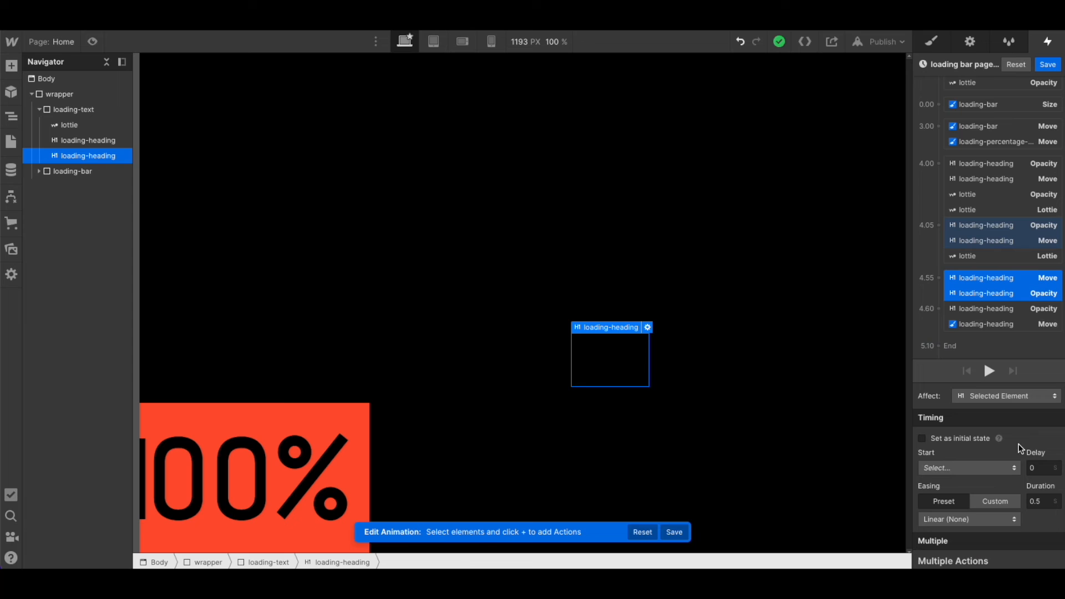
{"action": "left_click", "coordinate": [1031, 468]}
{"action": "type", "text": "20"}
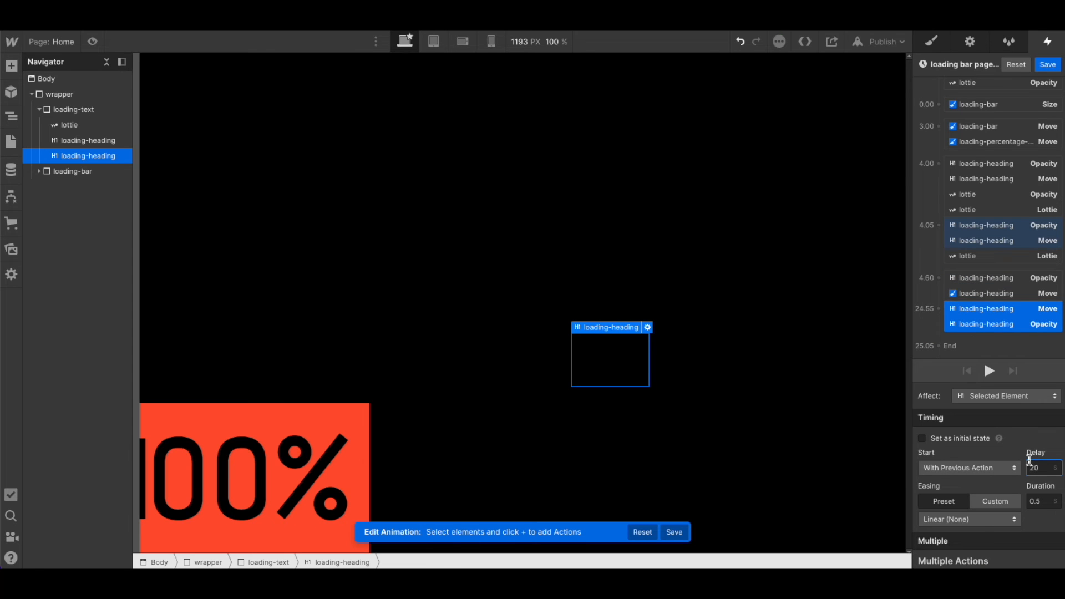
Step: Set the delay of the "AirPods" heading's 4.60 s Opacity action and the class-wide heading Move action to 1.05 s
{"action": "left_click", "coordinate": [1001, 282]}
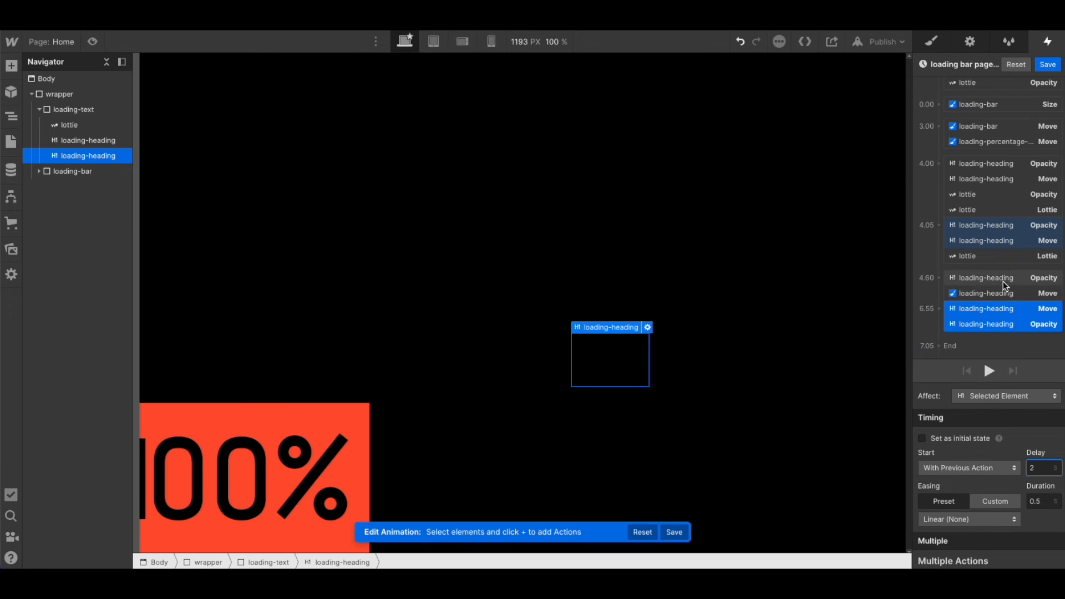
{"action": "left_click", "coordinate": [1033, 469]}
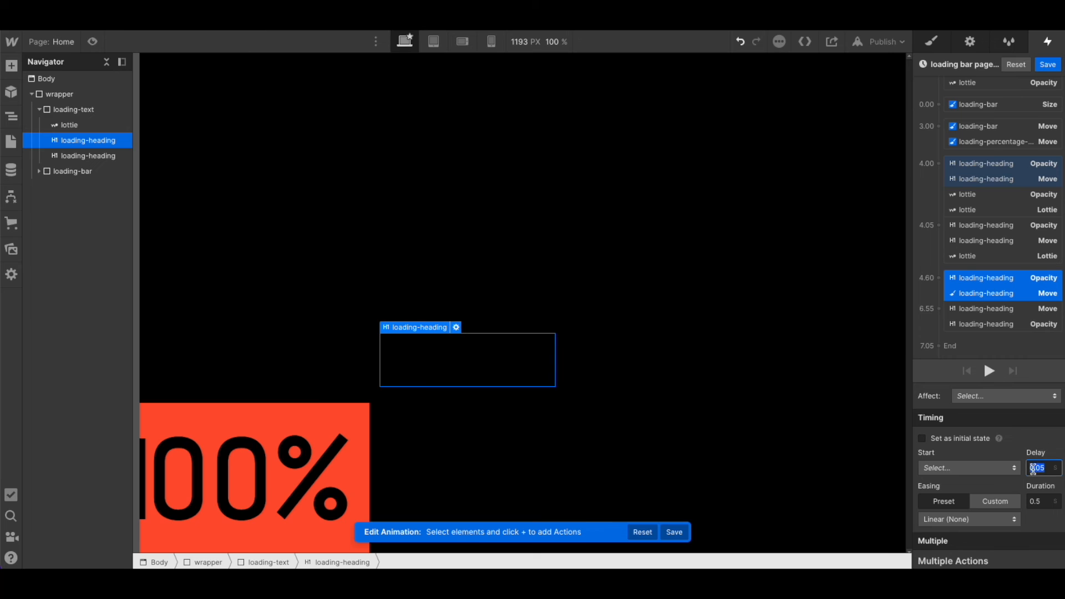
{"action": "type", "text": "2"}
{"action": "key", "text": "Return"}
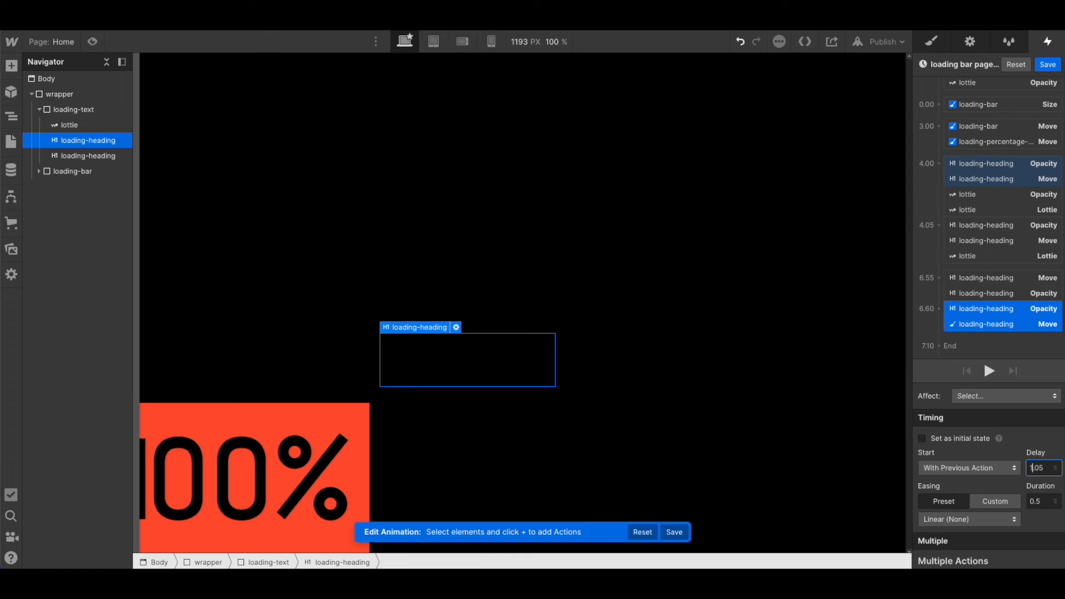
{"action": "key", "text": "Return"}
{"action": "left_click", "coordinate": [980, 310]}
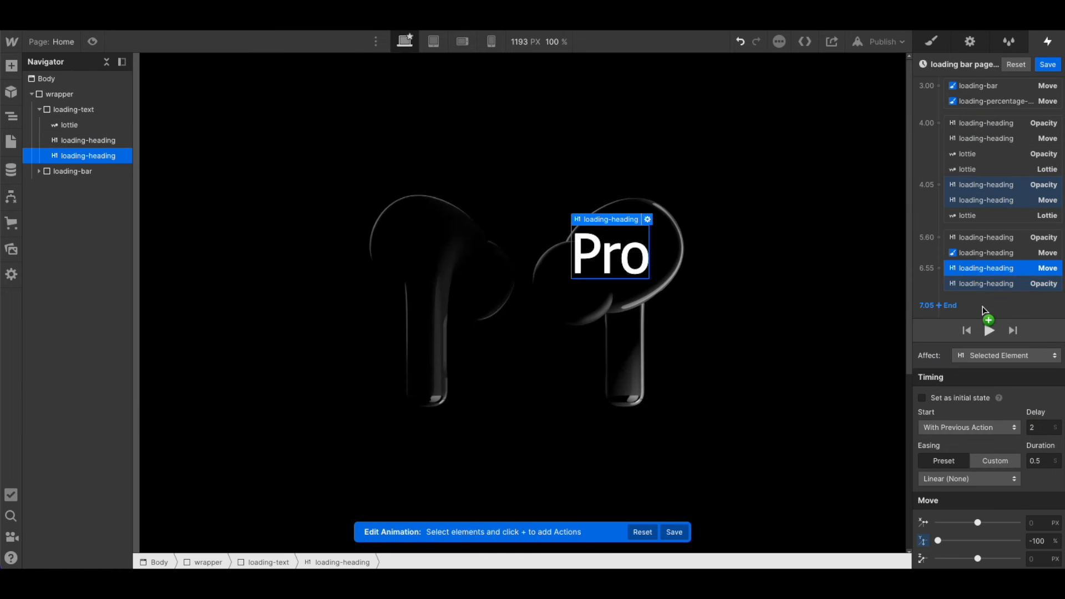
Step: Set the delay of the "Pro" heading's exit Move and Opacity actions to 1 s and preview the animation
{"action": "double_click", "coordinate": [1034, 468]}
{"action": "type", "text": "1"}
{"action": "key", "text": "Return"}
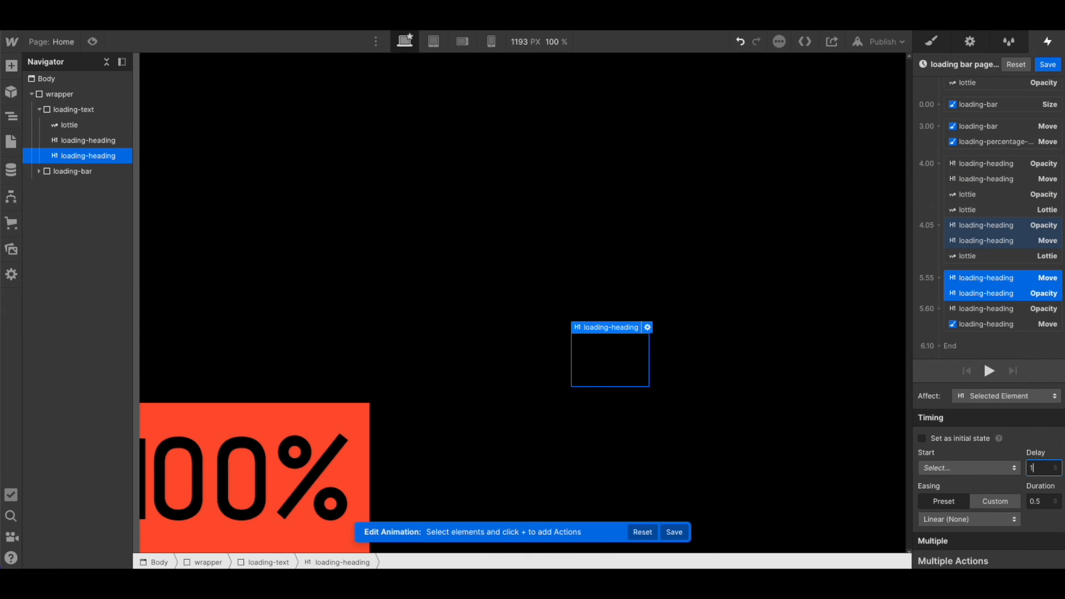
{"action": "left_click", "coordinate": [992, 378]}
{"action": "left_click", "coordinate": [991, 371]}
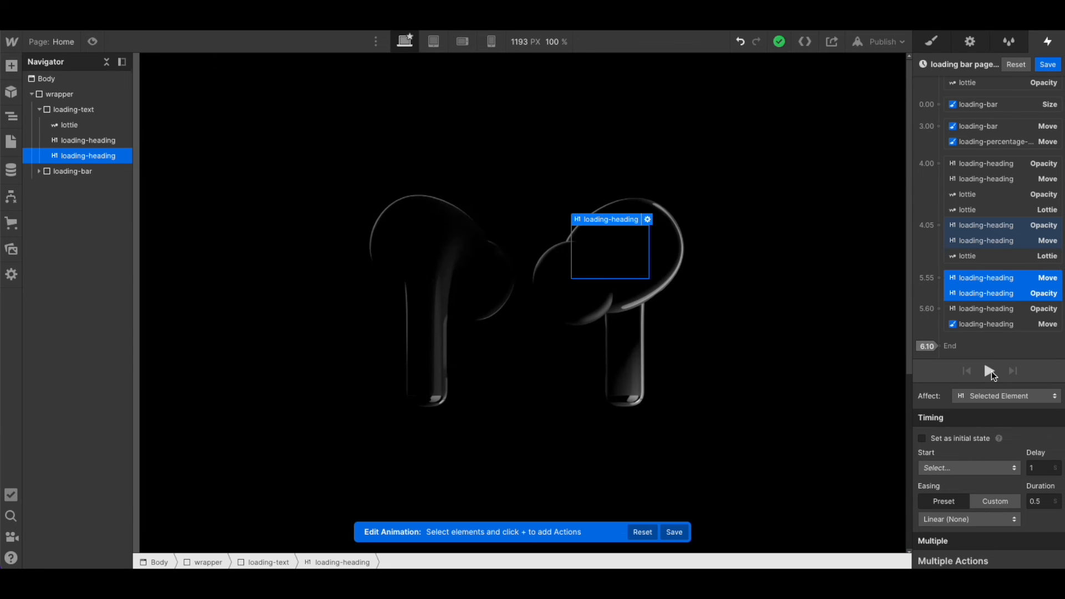
Step: Delete the Move action at 5.60 s that affects the whole loading-heading class
{"action": "left_click", "coordinate": [994, 320]}
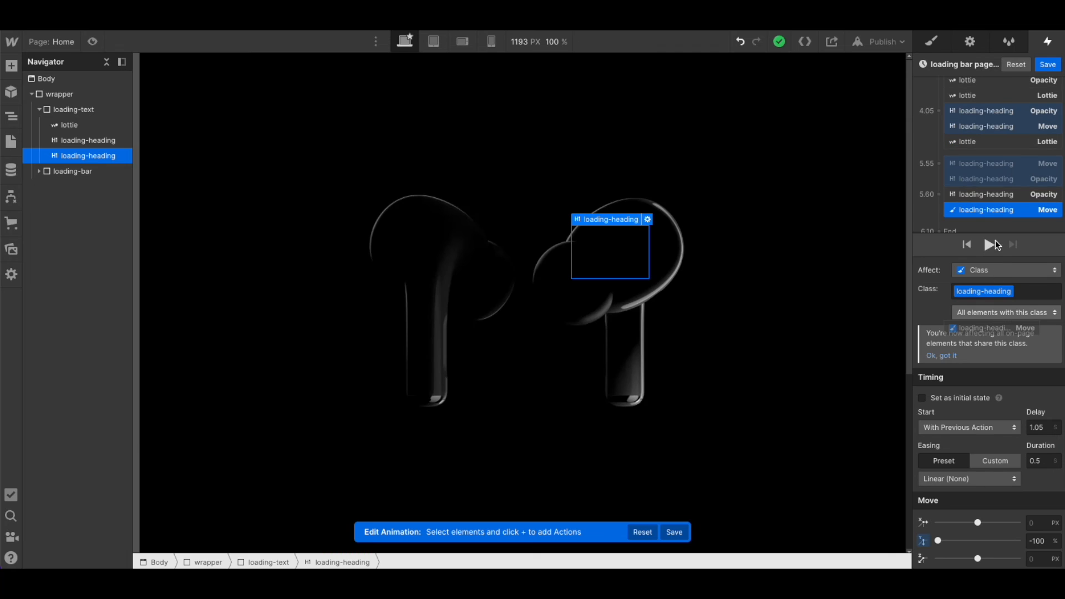
{"action": "left_click_drag", "start_coordinate": [995, 240], "coordinate": [995, 204]}
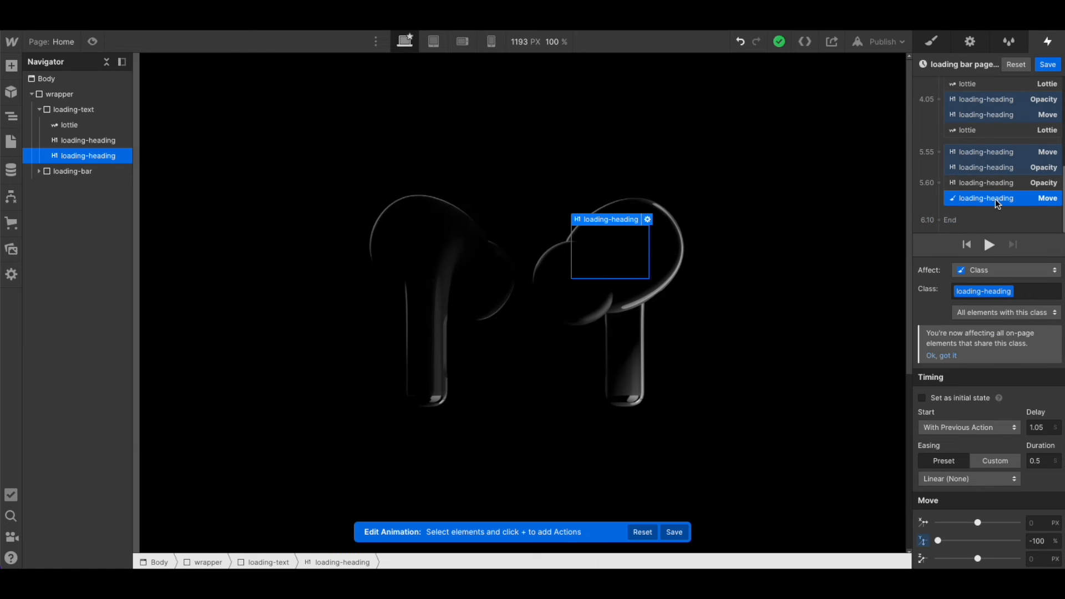
{"action": "key", "text": "Delete"}
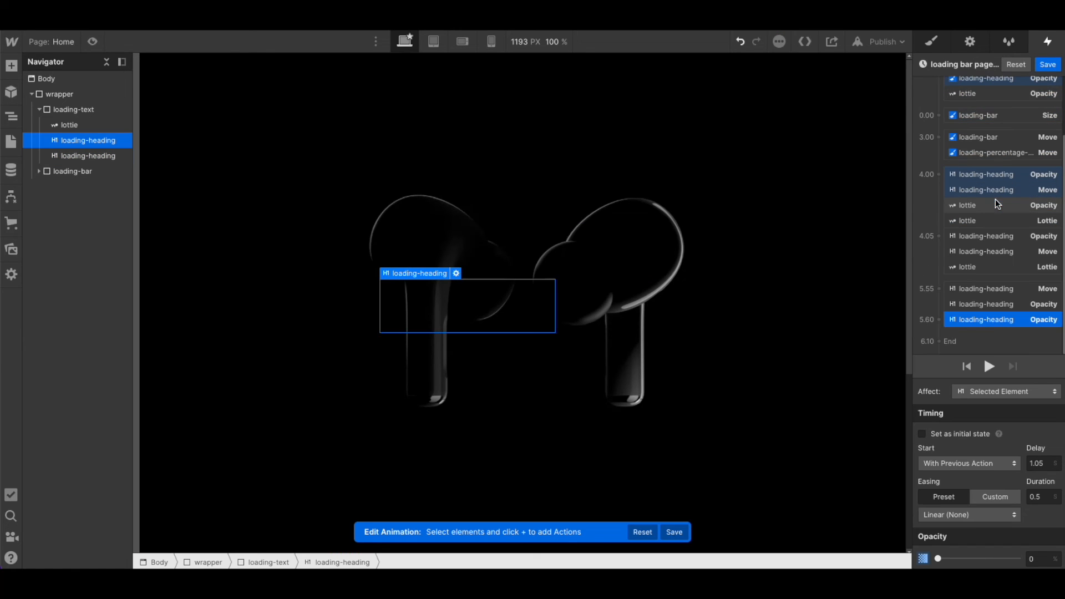
{"action": "left_click", "coordinate": [940, 320]}
{"action": "left_click", "coordinate": [934, 360]}
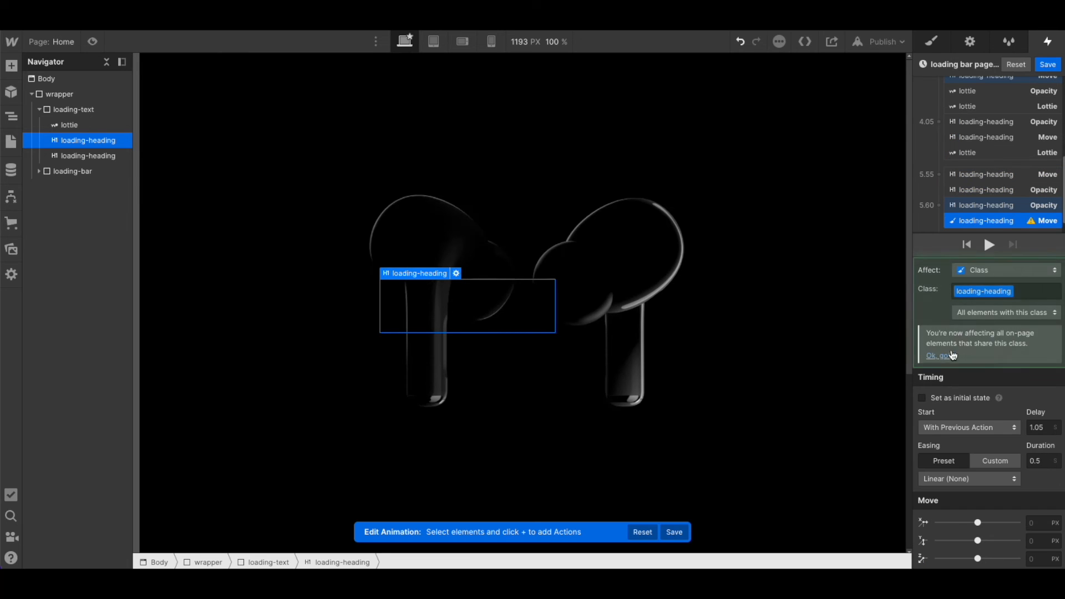
{"action": "key", "text": "Delete"}
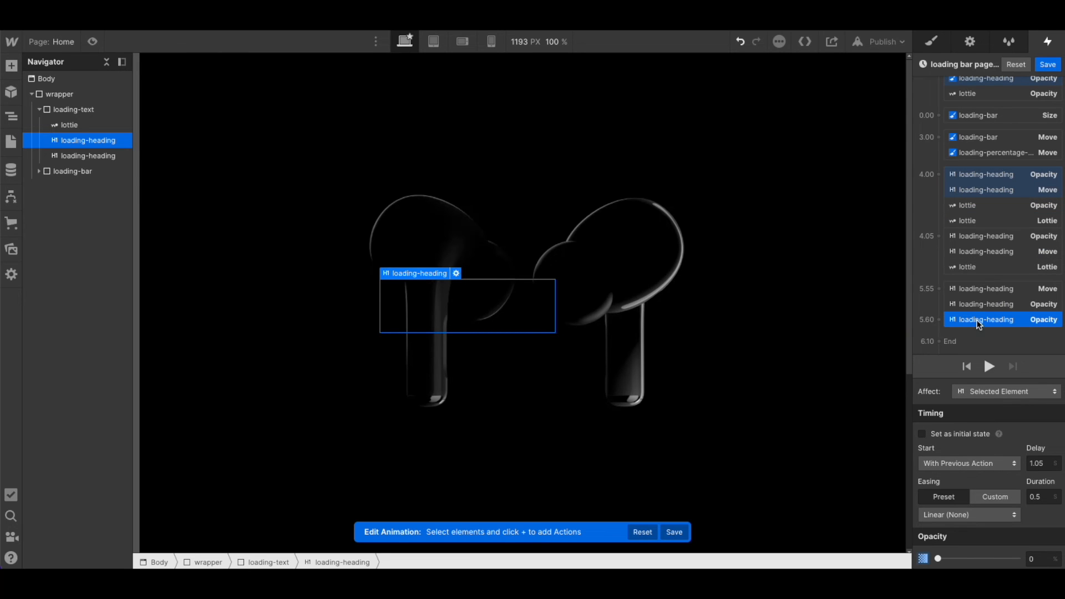
Step: Add a Move action to the "Pro" heading at 5.55 s, relocate it after the 5.60 s Opacity action, and retarget it to the "AirPods" heading
{"action": "left_click", "coordinate": [955, 289]}
{"action": "left_click", "coordinate": [937, 289]}
{"action": "left_click", "coordinate": [938, 328]}
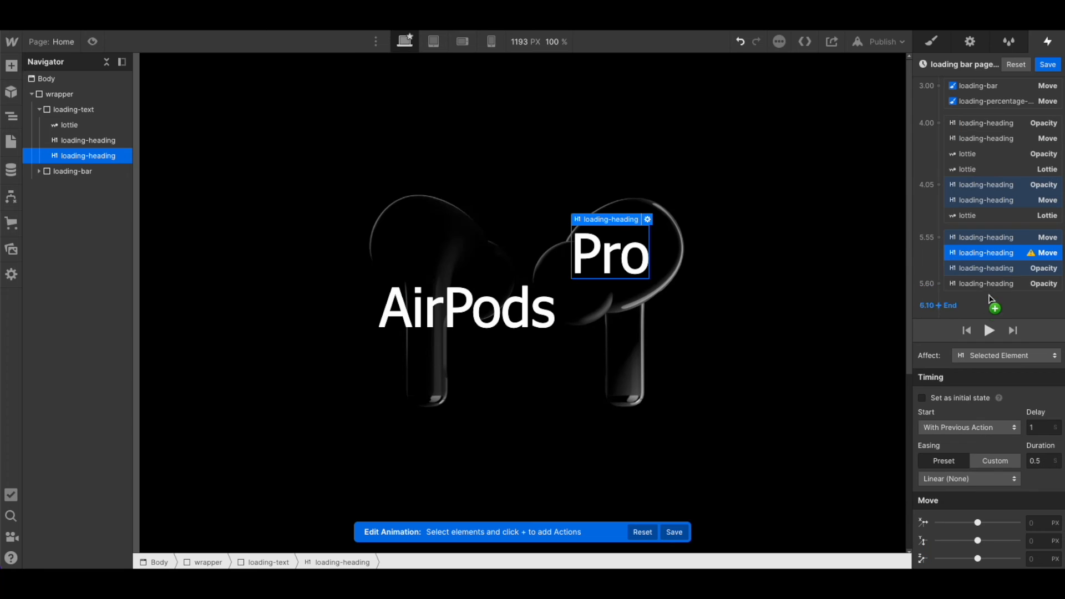
{"action": "left_click_drag", "start_coordinate": [991, 257], "coordinate": [992, 289]}
{"action": "right_click", "coordinate": [991, 289]}
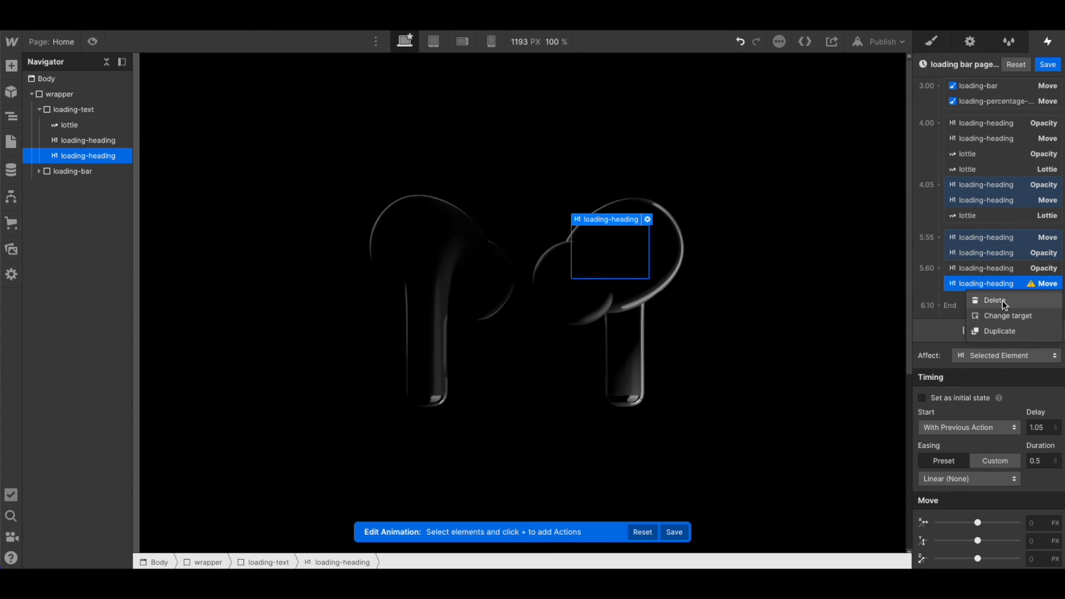
{"action": "left_click", "coordinate": [998, 317]}
{"action": "left_click", "coordinate": [126, 143]}
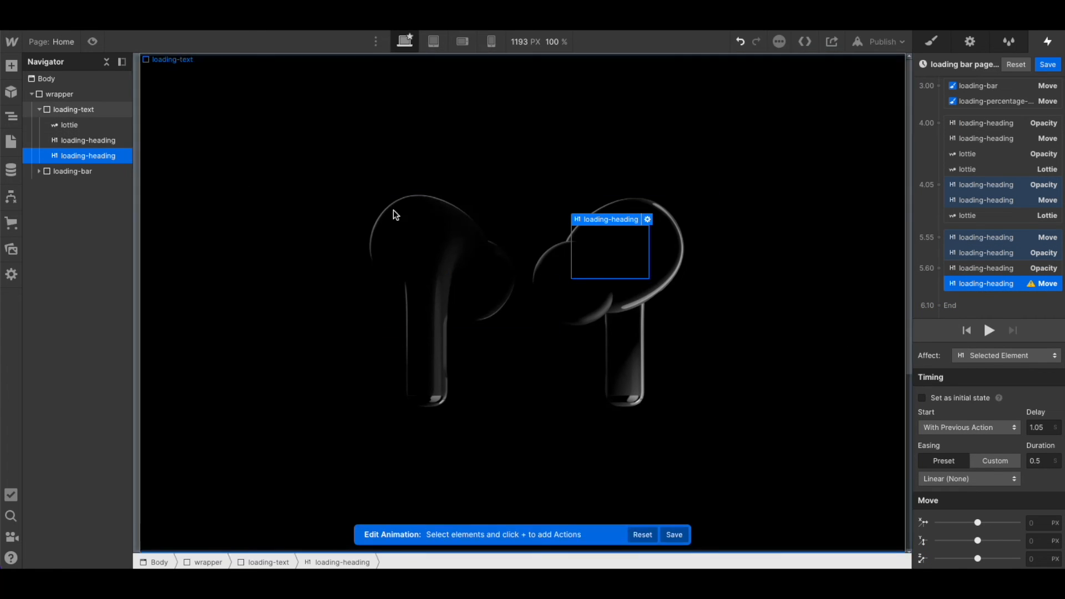
Step: Set the new "AirPods" Move action's vertical offset to -100% and preview the animation
{"action": "left_click", "coordinate": [1033, 542]}
{"action": "type", "text": "-100%"}
{"action": "key", "text": "Return"}
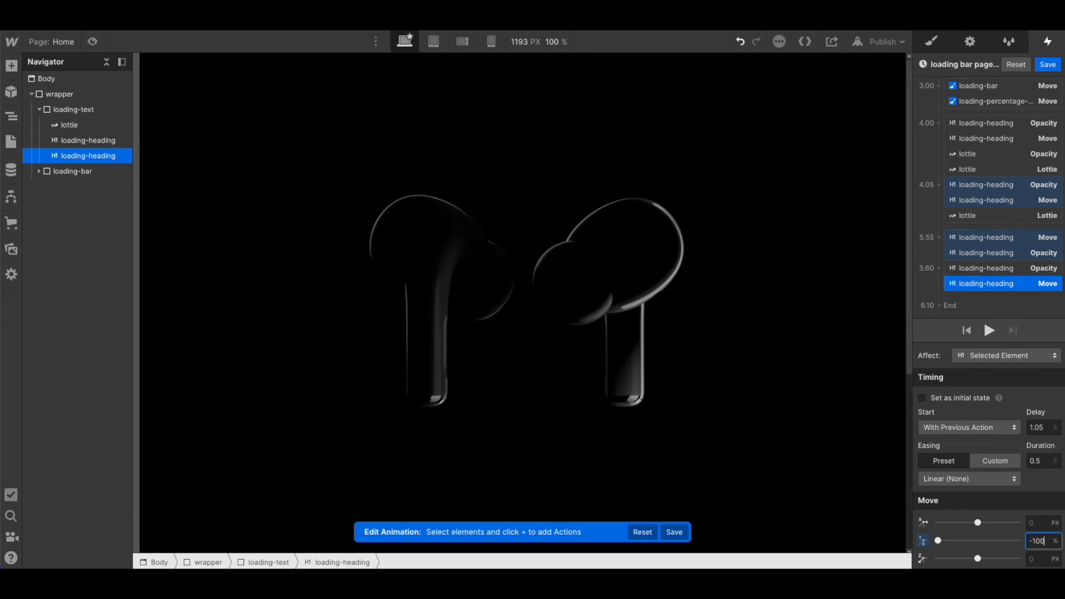
{"action": "left_click", "coordinate": [992, 328]}
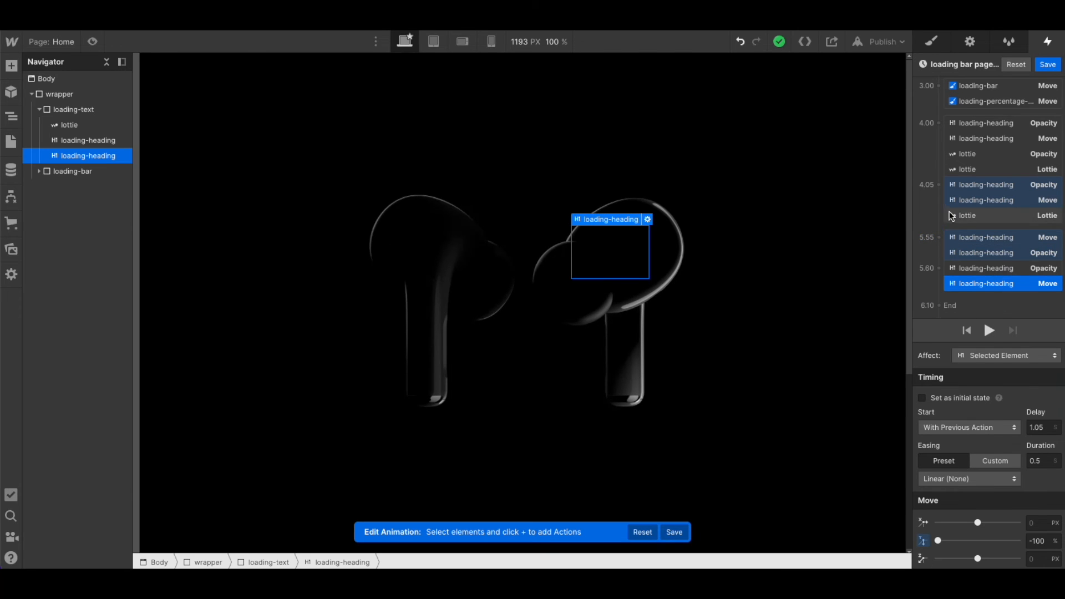
Step: Add a Lottie action for the lottie element at 5.60 s, set it to 100%, and preview the animation
{"action": "left_click", "coordinate": [977, 215]}
{"action": "scroll", "coordinate": [948, 253], "scroll_direction": "up", "scroll_amount": 1}
{"action": "left_click", "coordinate": [949, 253]}
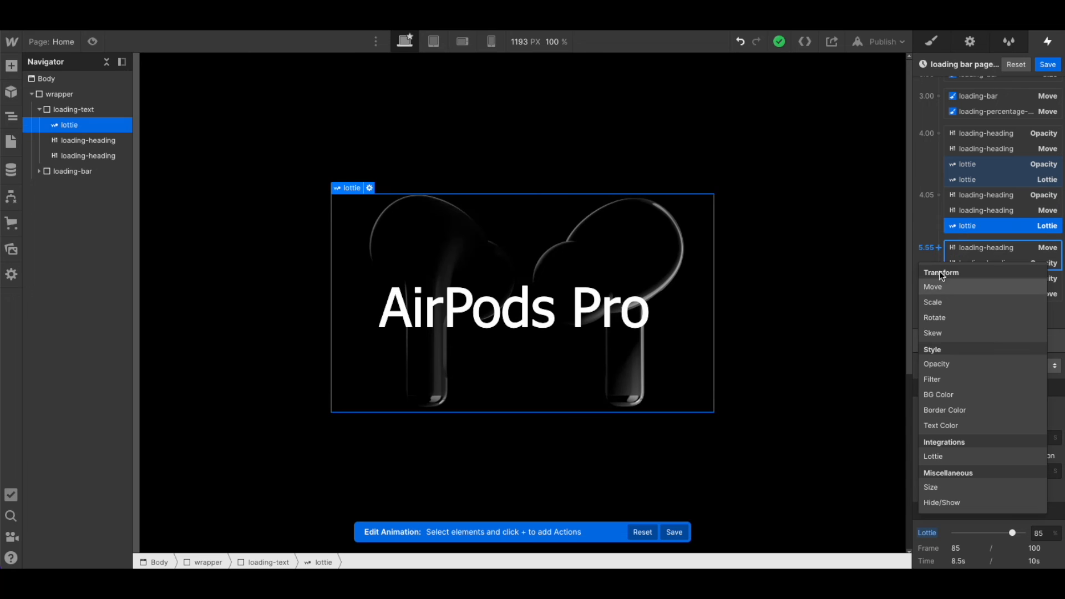
{"action": "left_click", "coordinate": [945, 249]}
{"action": "left_click", "coordinate": [938, 279]}
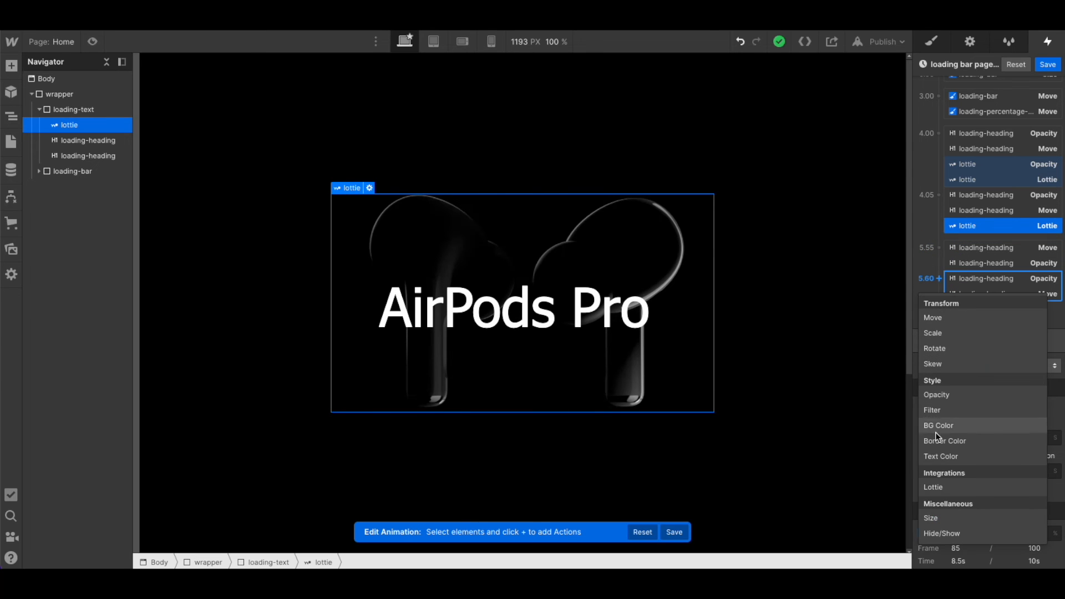
{"action": "left_click", "coordinate": [944, 488]}
{"action": "left_click", "coordinate": [1037, 532]}
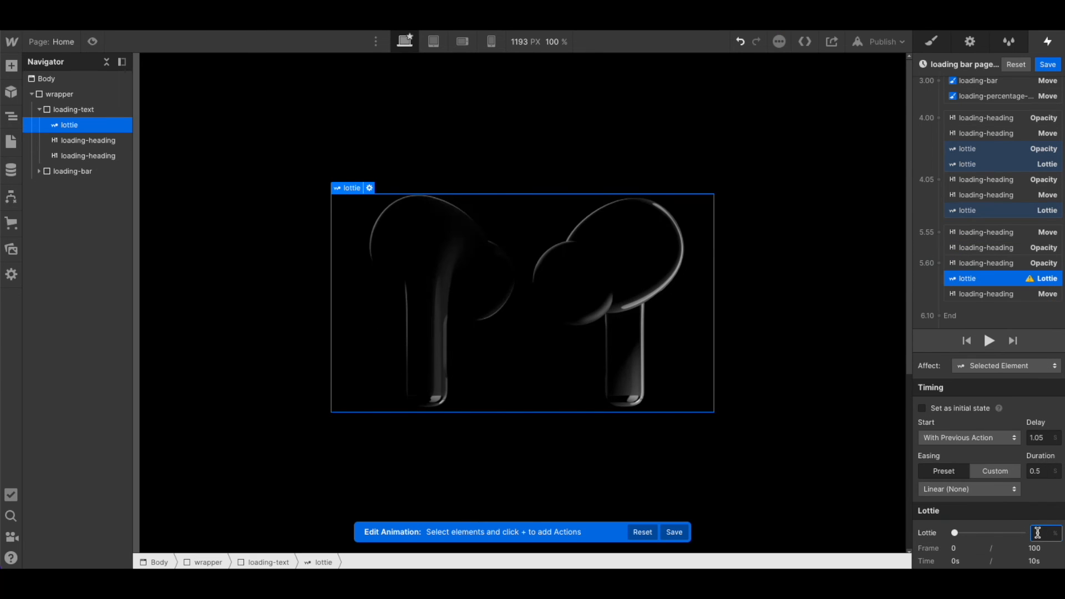
{"action": "key", "text": "Return"}
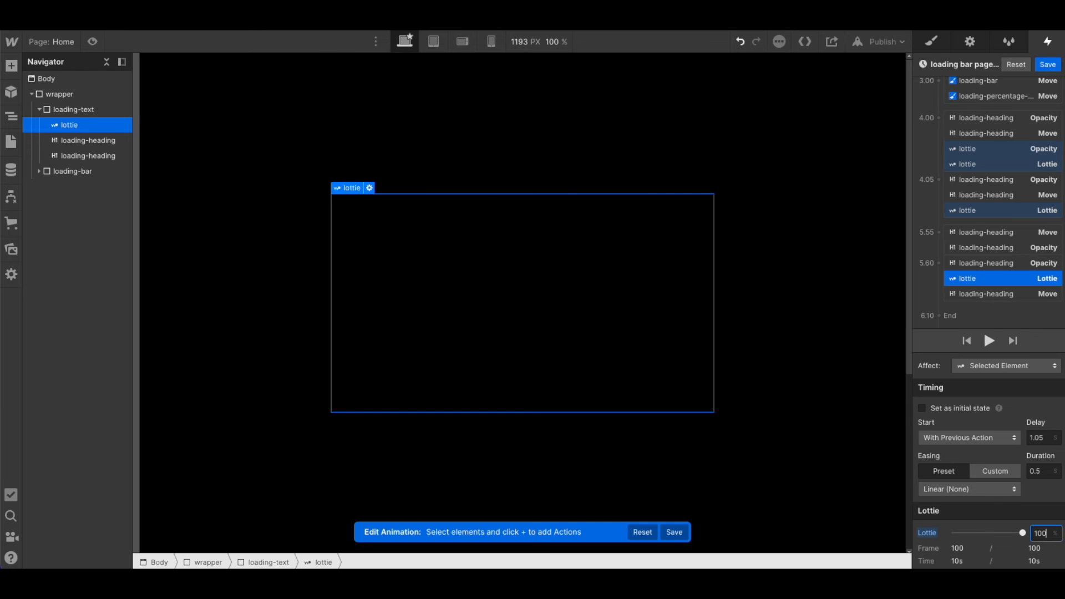
{"action": "left_click", "coordinate": [984, 341]}
Step: Add a Hide/Show action for the wrapper at the end of the timeline, with its display set to none
{"action": "left_click", "coordinate": [1003, 290]}
{"action": "left_click", "coordinate": [522, 148]}
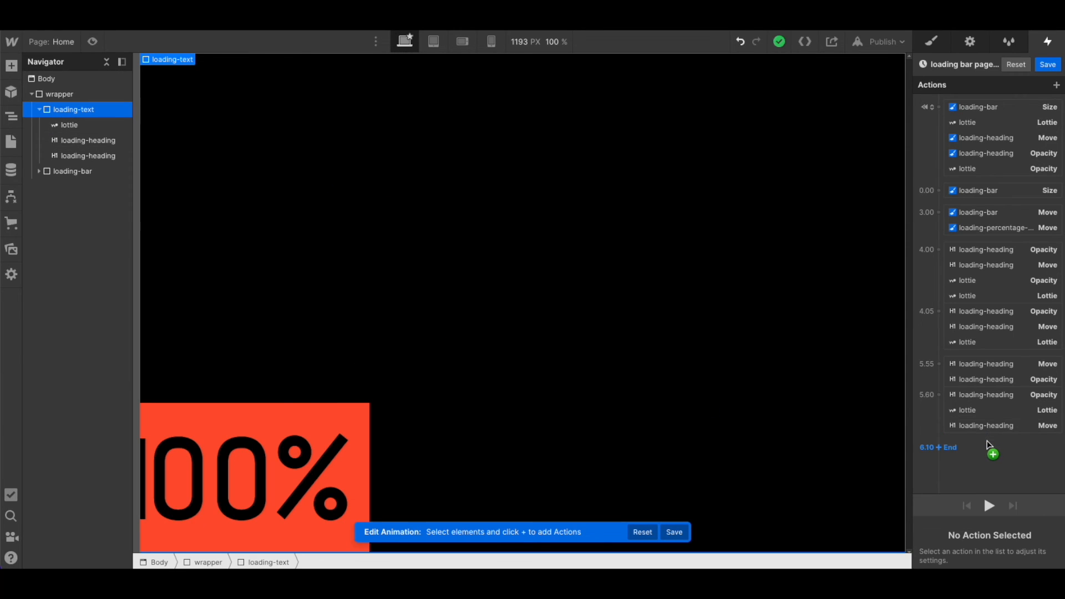
{"action": "left_click", "coordinate": [118, 95]}
{"action": "left_click", "coordinate": [949, 447]}
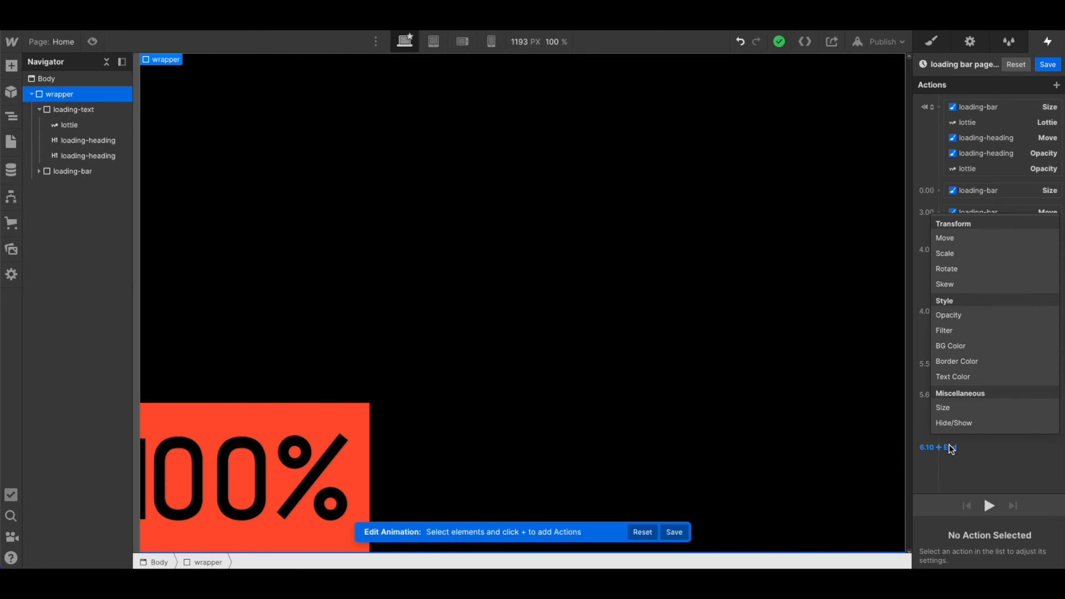
{"action": "left_click", "coordinate": [950, 423]}
{"action": "left_click", "coordinate": [1053, 559]}
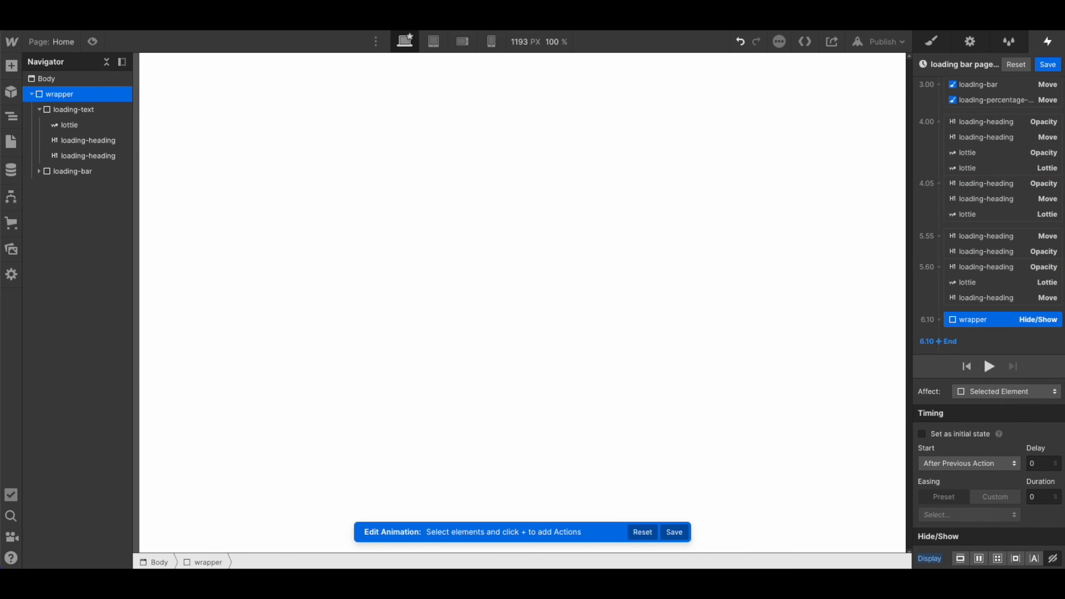
Step: Save the loading animation and preview the page
{"action": "left_click", "coordinate": [1047, 65]}
{"action": "left_click", "coordinate": [933, 42]}
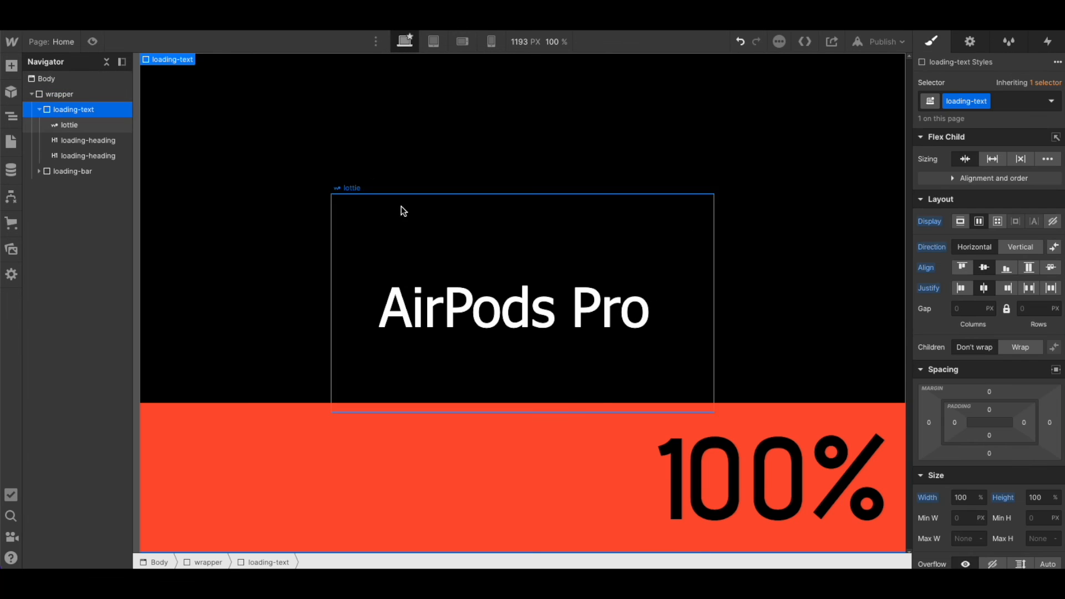
{"action": "key", "text": "ctrl+shift+p"}
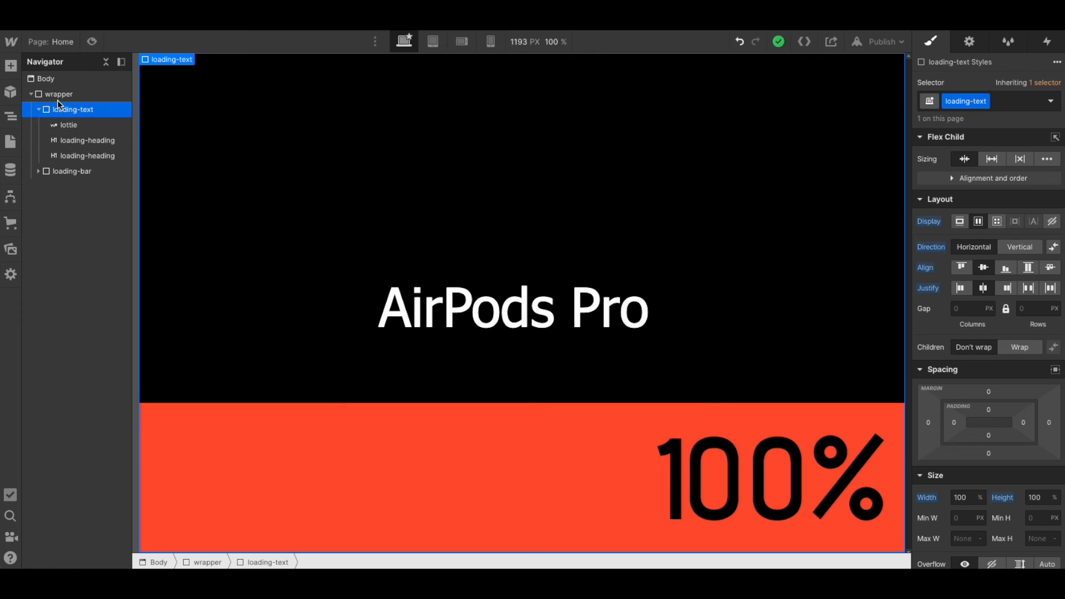
Step: Add a Div Block to the body below the collapsed wrapper
{"action": "left_click", "coordinate": [32, 96]}
{"action": "left_click", "coordinate": [12, 67]}
{"action": "left_click_drag", "start_coordinate": [54, 271], "coordinate": [50, 109]}
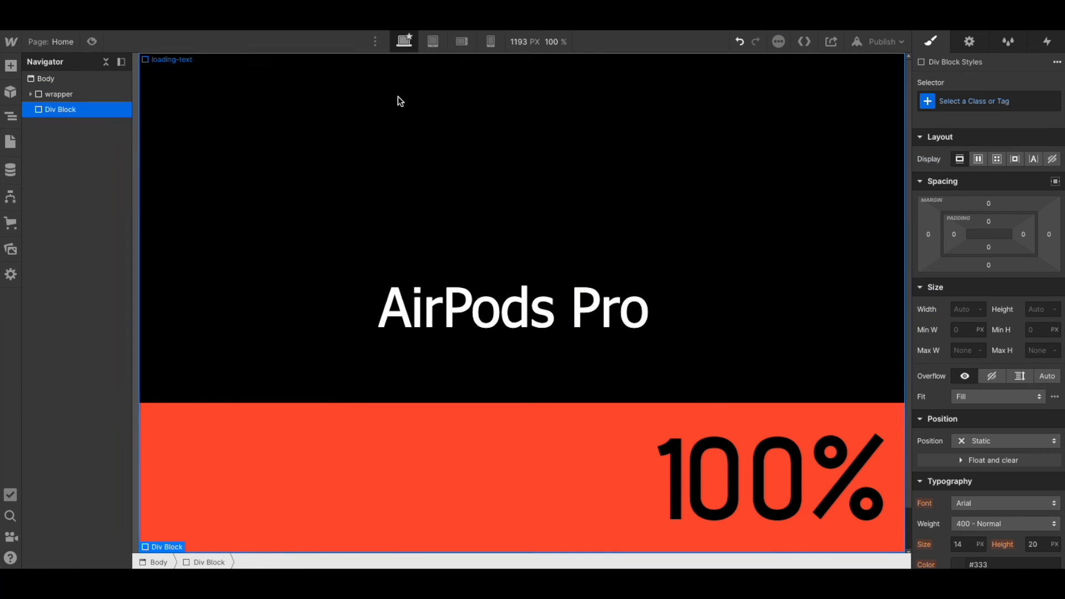
Step: Give the new Div Block the class hero and a vertical flex layout with align and justify both centered
{"action": "left_click", "coordinate": [938, 108]}
{"action": "type", "text": "hero"}
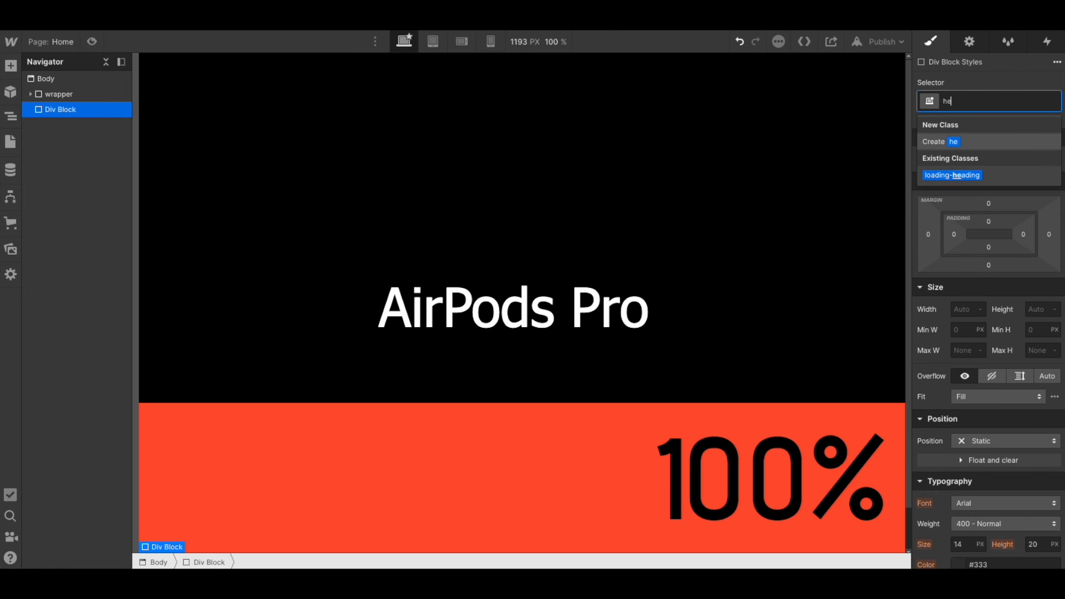
{"action": "key", "text": "Return"}
{"action": "left_click", "coordinate": [974, 159]}
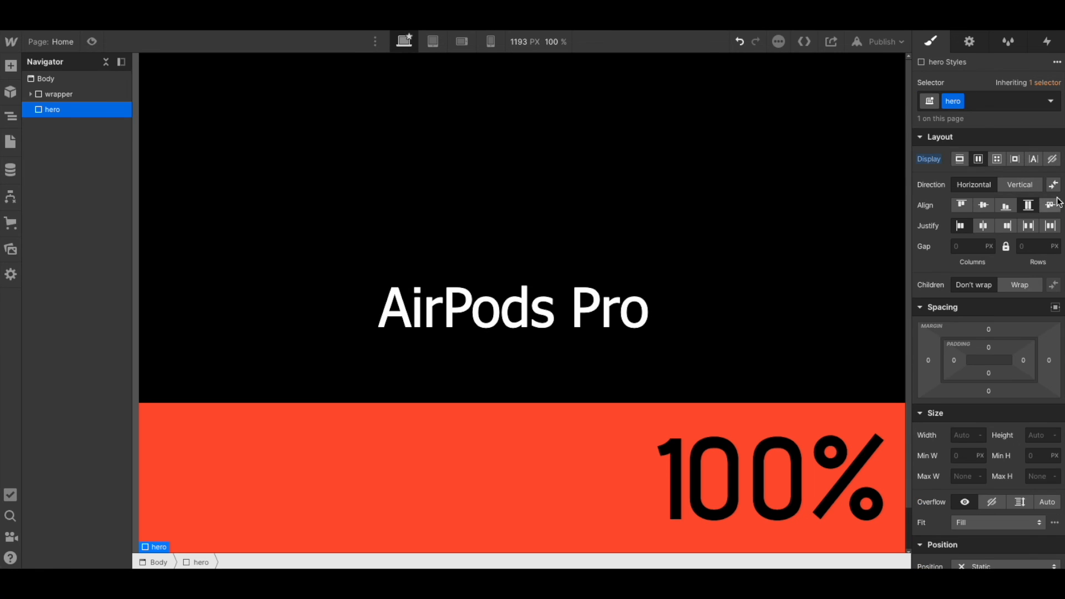
{"action": "left_click", "coordinate": [985, 224]}
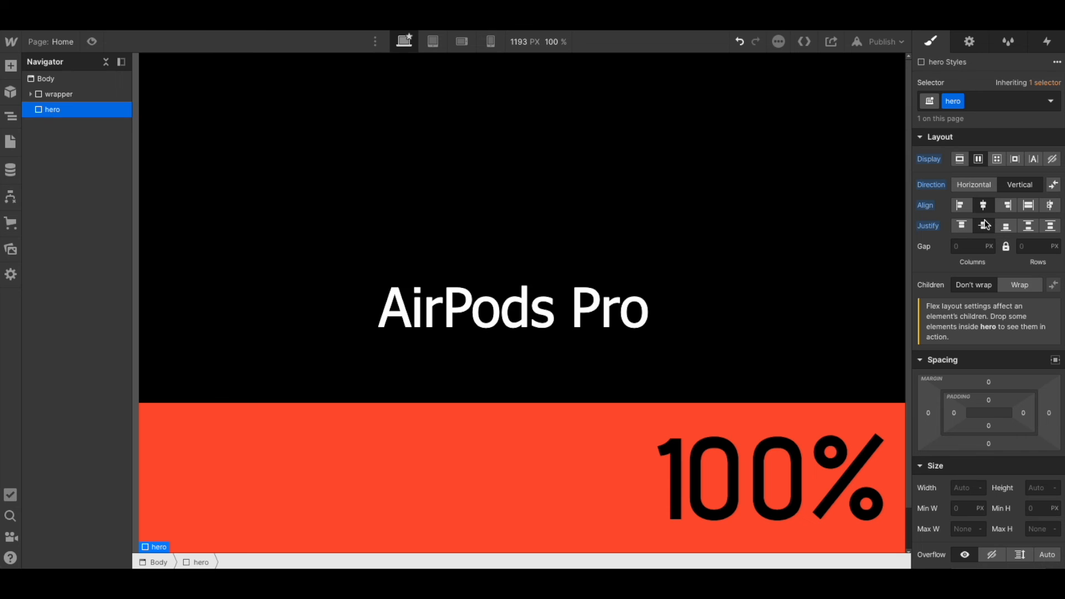
Step: Browse the available elements for content to add to the hero block
{"action": "left_click", "coordinate": [10, 65]}
{"action": "scroll", "coordinate": [92, 333], "scroll_direction": "down", "scroll_amount": 10}
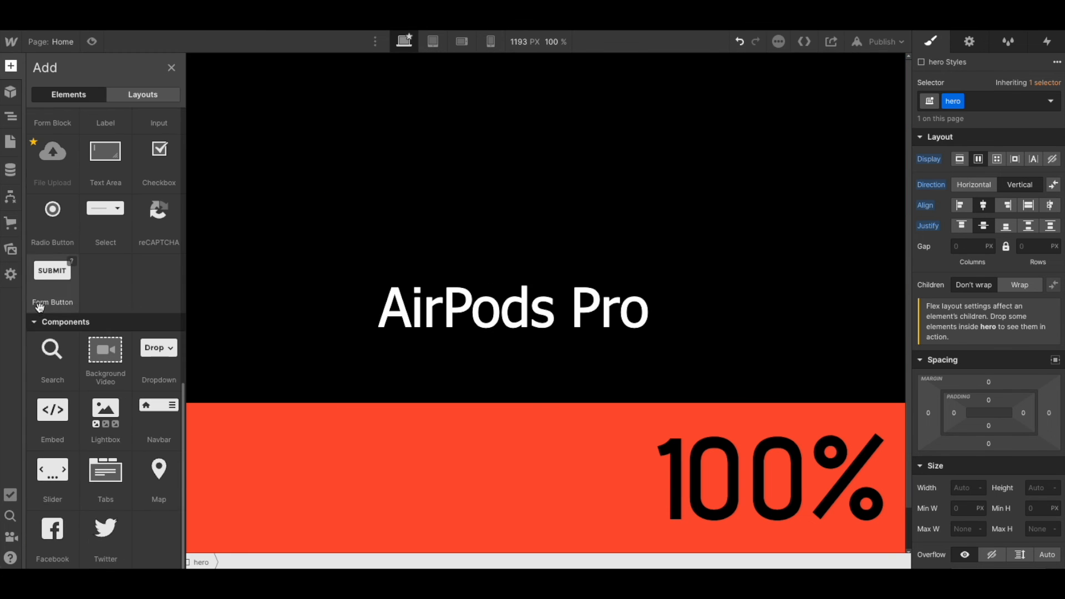